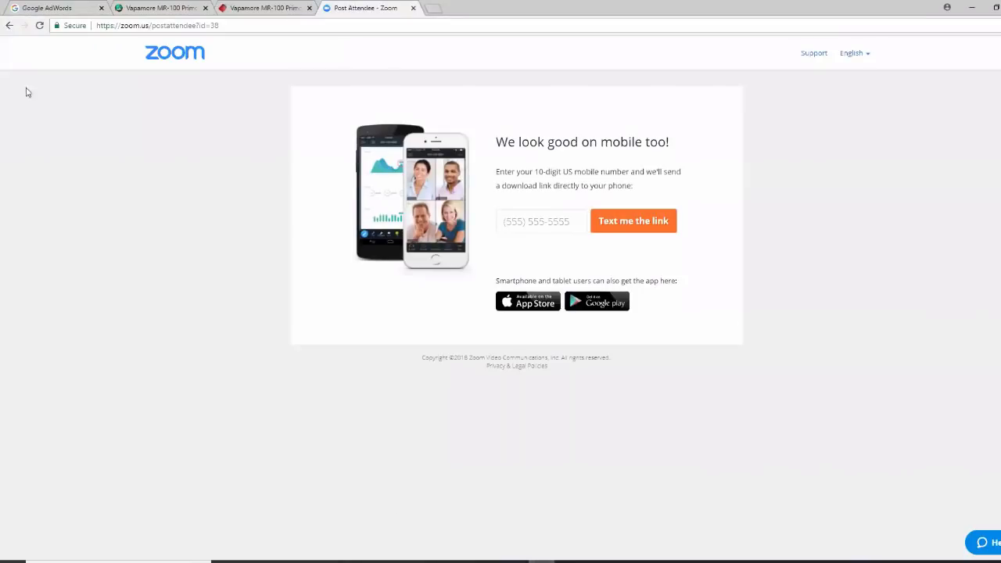
Sign in to AdWords with the saved Google account, then switch to the Vapamore product listing
left_click(47, 8)
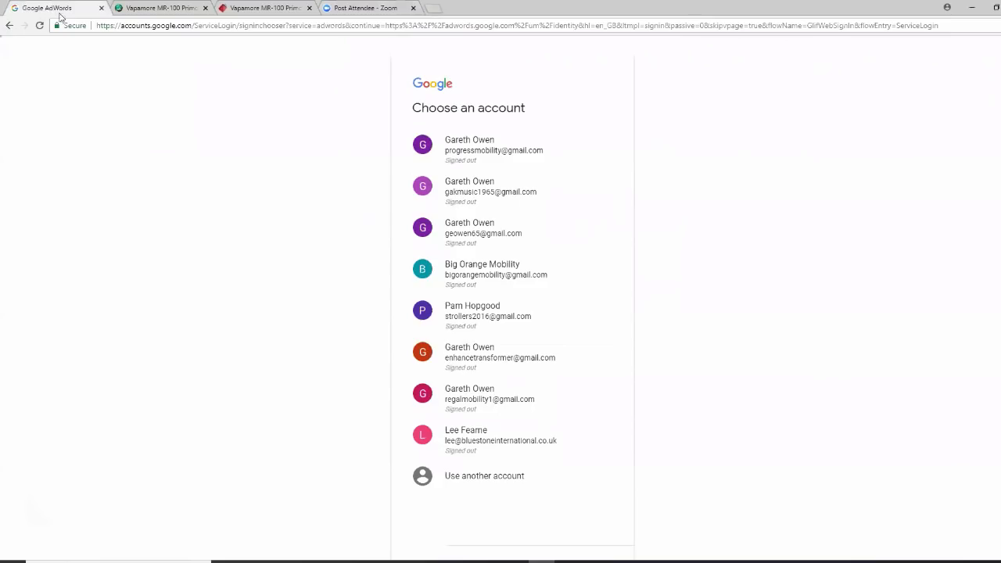
left_click(476, 232)
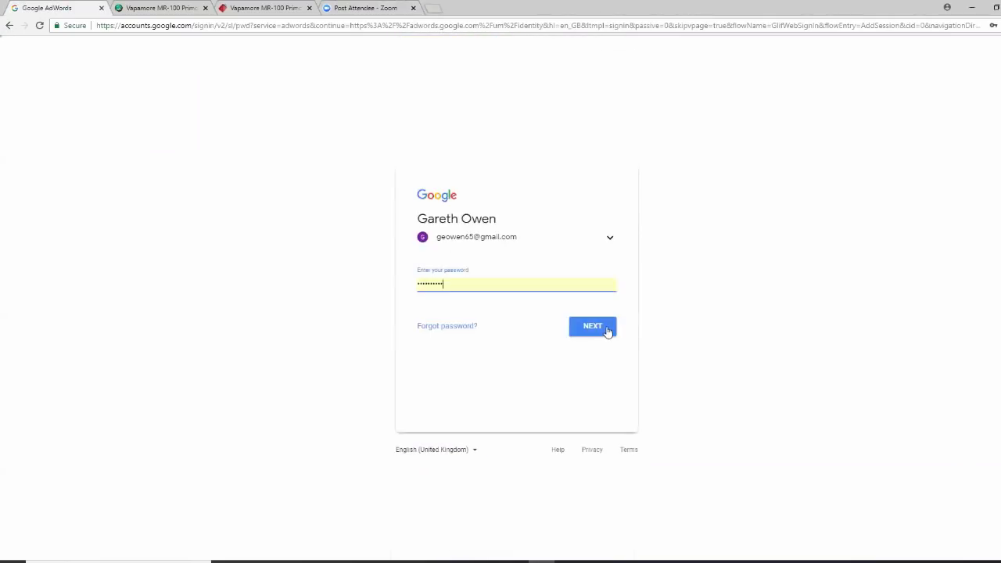
left_click(597, 326)
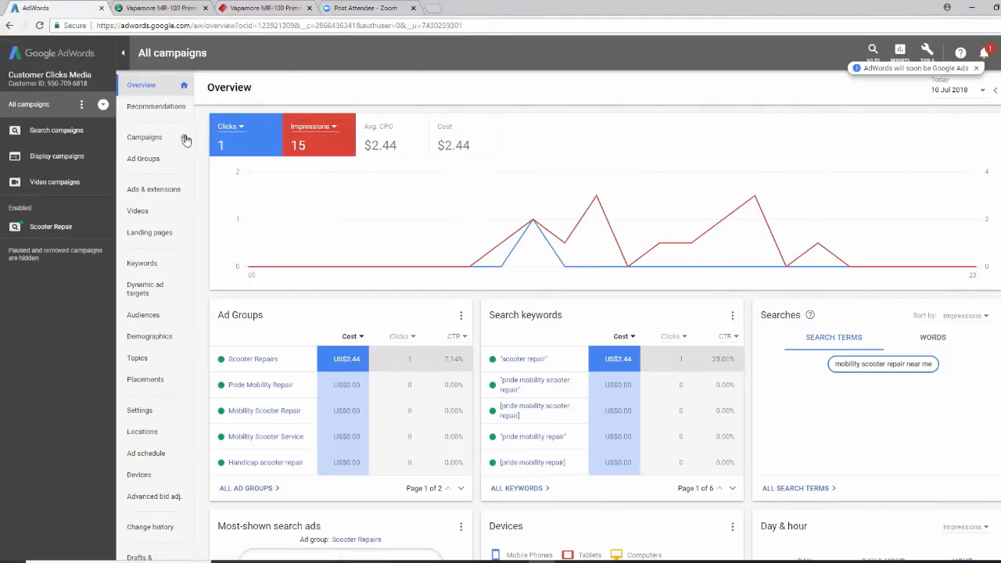
left_click(176, 10)
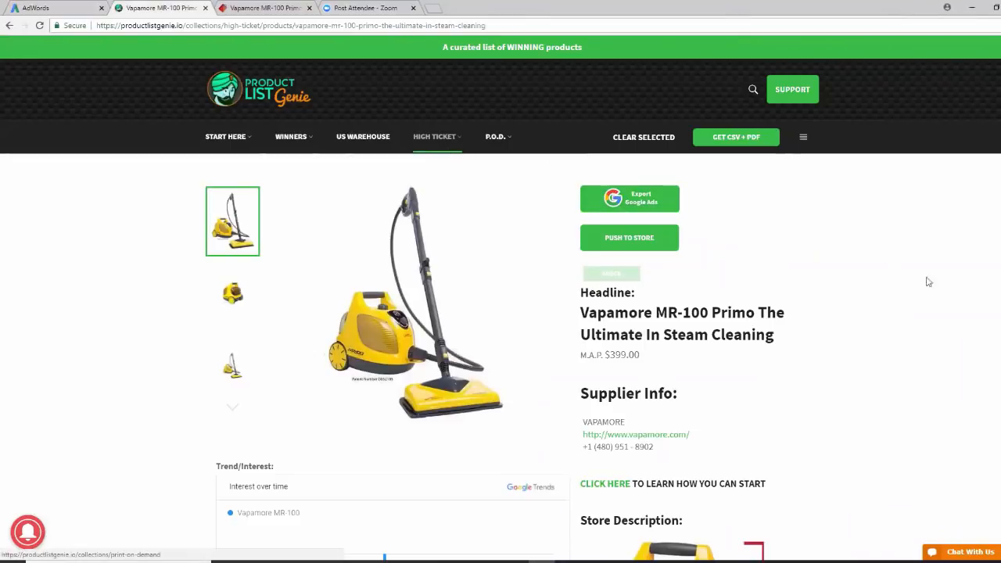
scroll(479, 301, "down", 2)
scroll(478, 302, "down", 2)
scroll(476, 302, "up", 4)
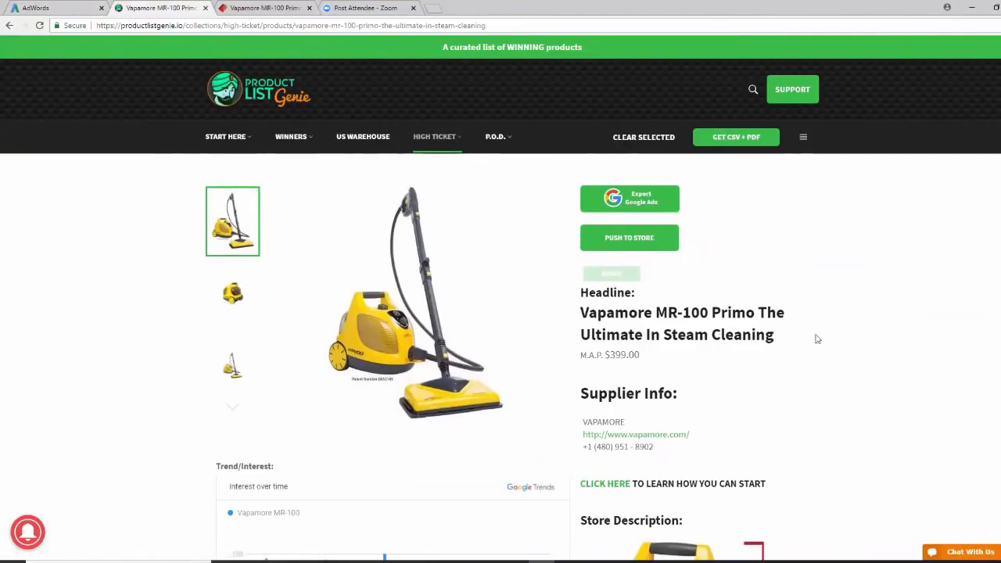
Compare the Needful Goods Vapamore MR-100 Primo page at $399.00 USD with the Product List Genie listing
left_click(291, 10)
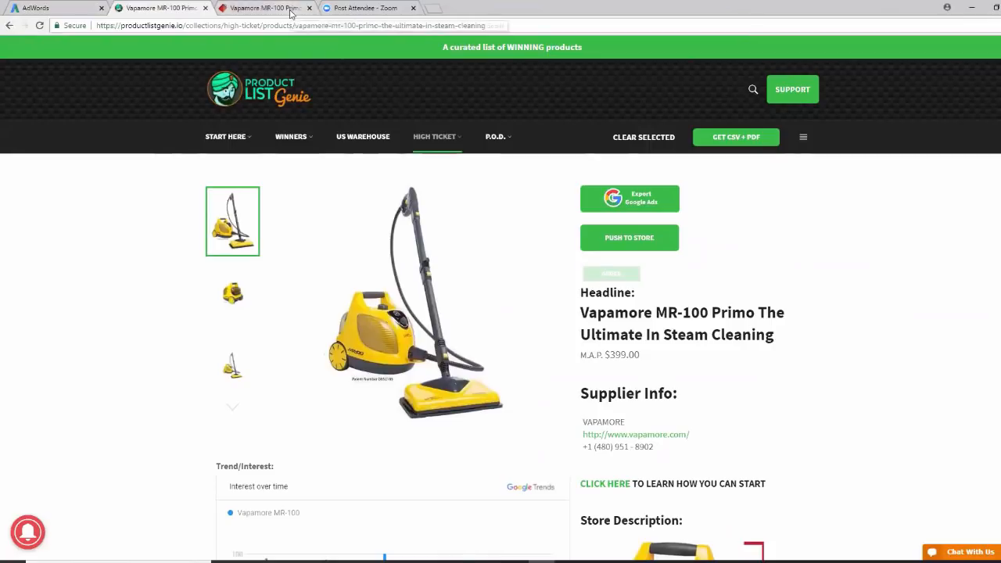
scroll(937, 319, "down", 1)
scroll(936, 319, "down", 9)
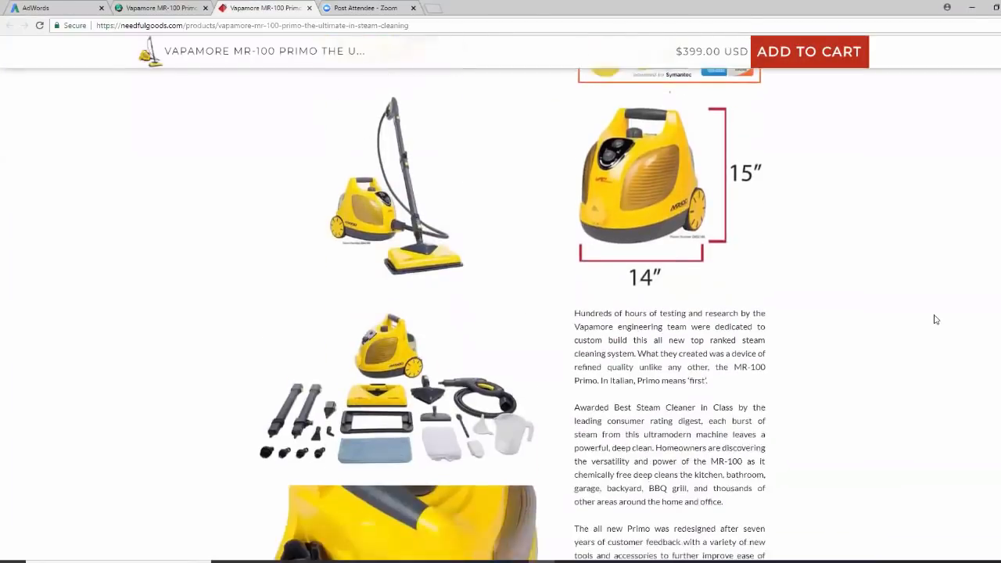
scroll(936, 319, "down", 3)
scroll(936, 319, "up", 12)
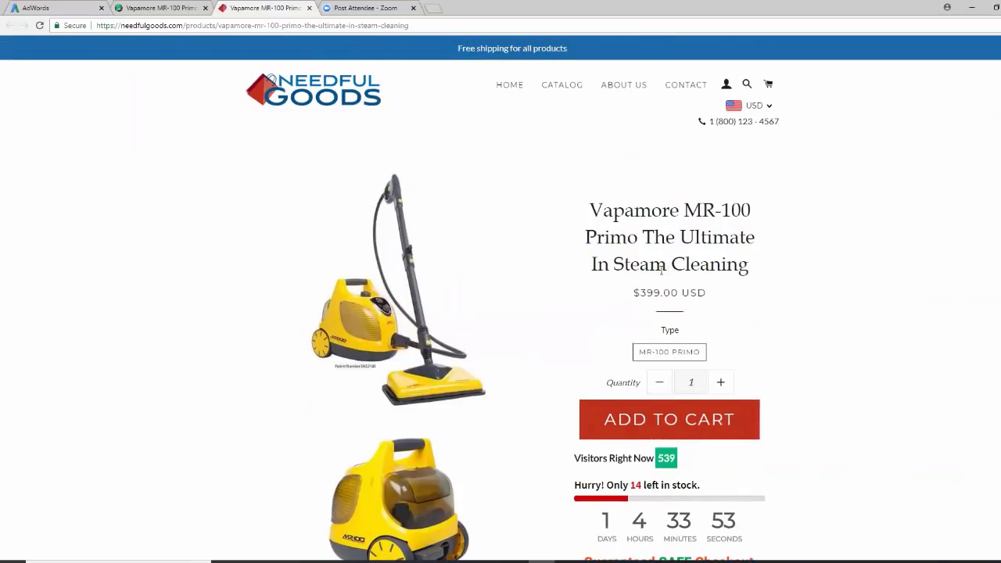
scroll(860, 273, "down", 5)
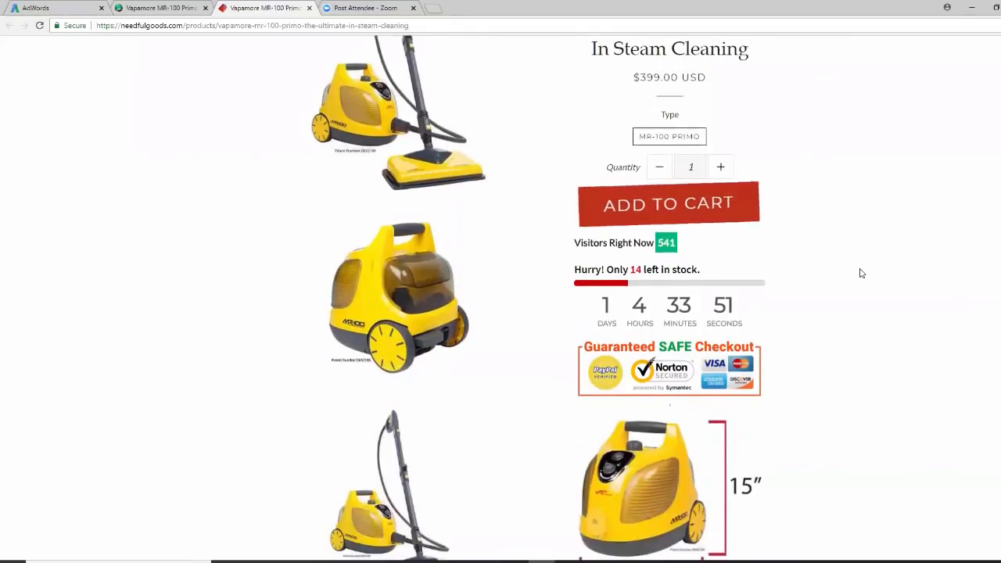
scroll(861, 272, "up", 5)
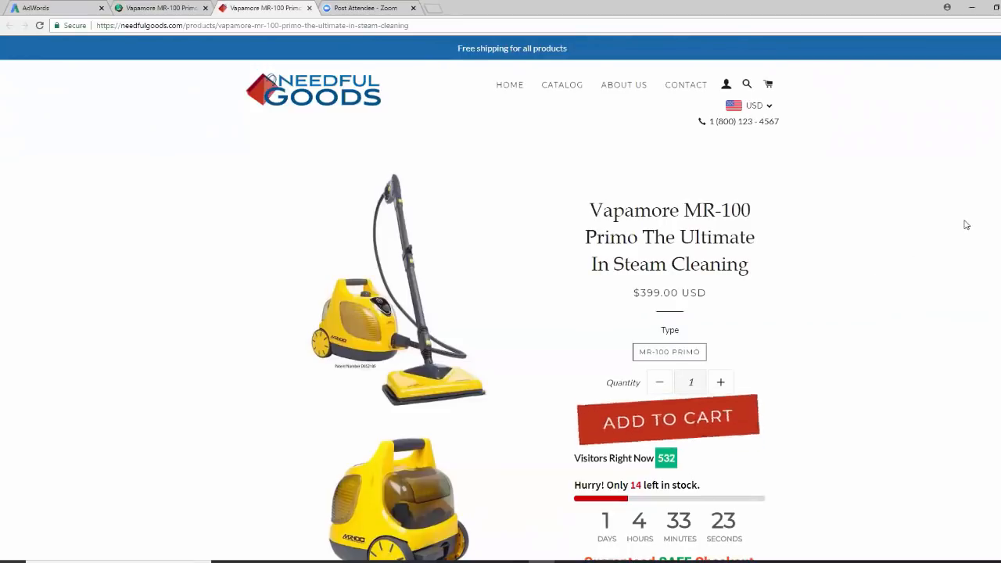
left_click(173, 10)
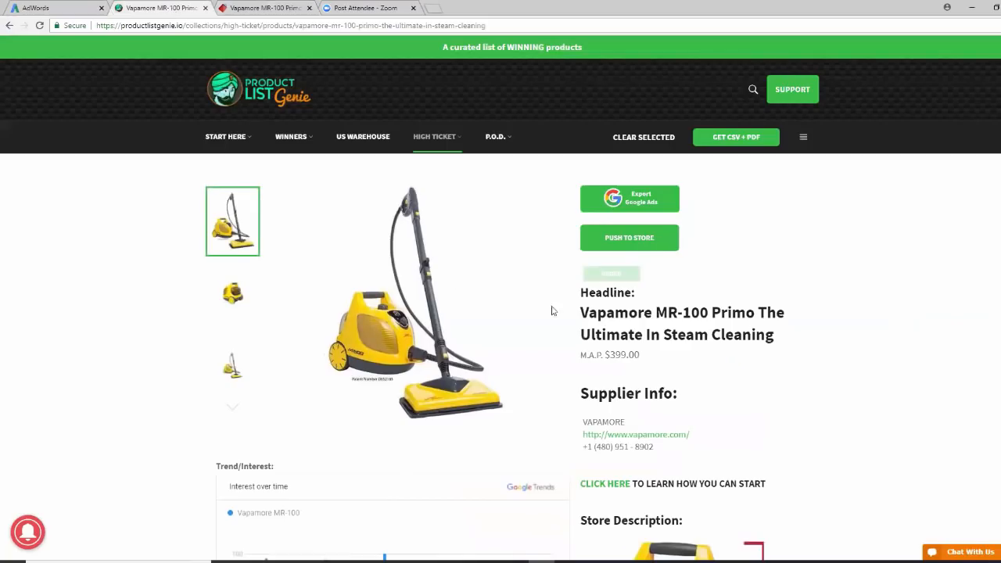
left_click(270, 10)
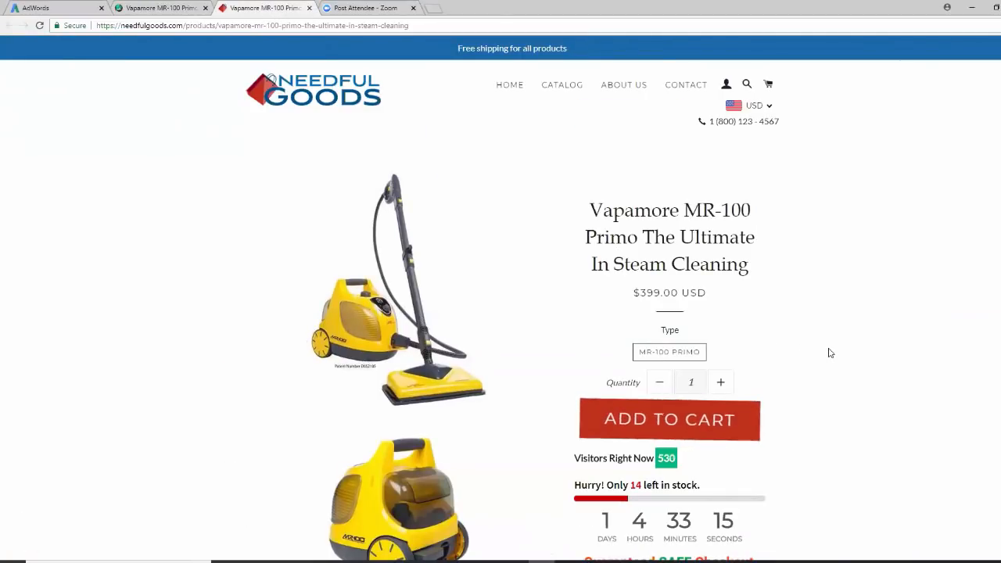
Show the list of Search campaigns in the AdWords account
left_click(61, 10)
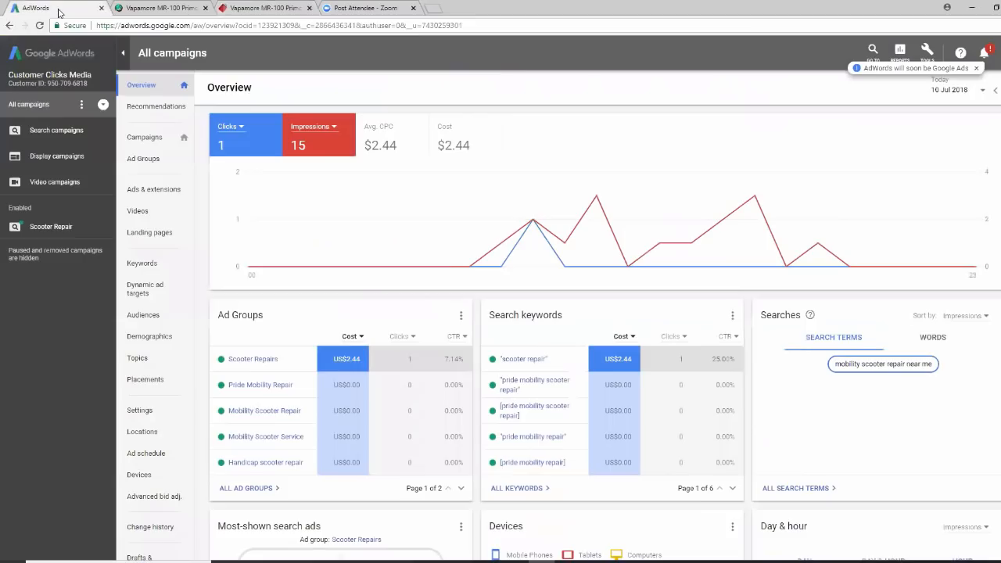
left_click(51, 133)
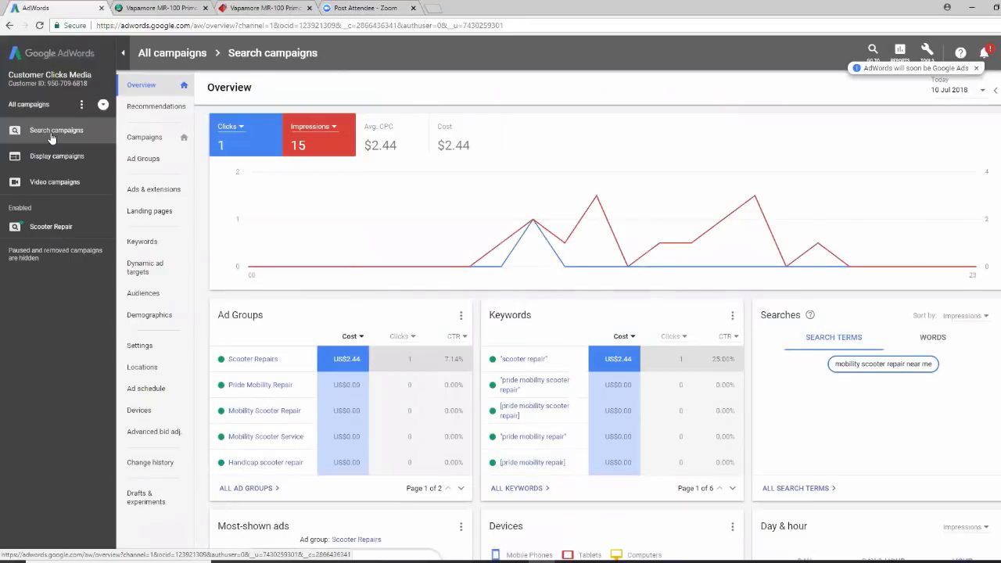
left_click(143, 137)
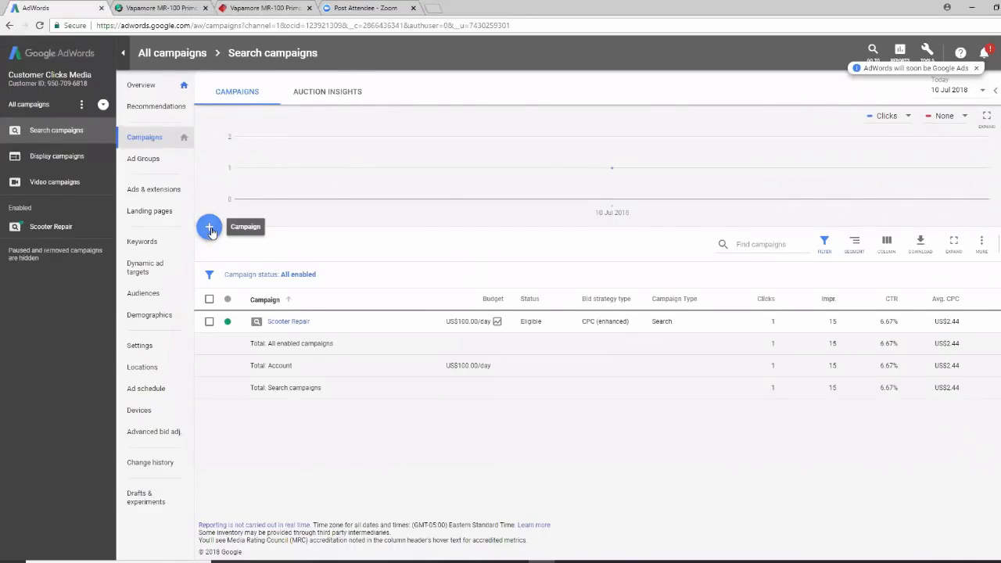
Open the Keyword Planner from the Tools menu
left_click(207, 228)
left_click(208, 228)
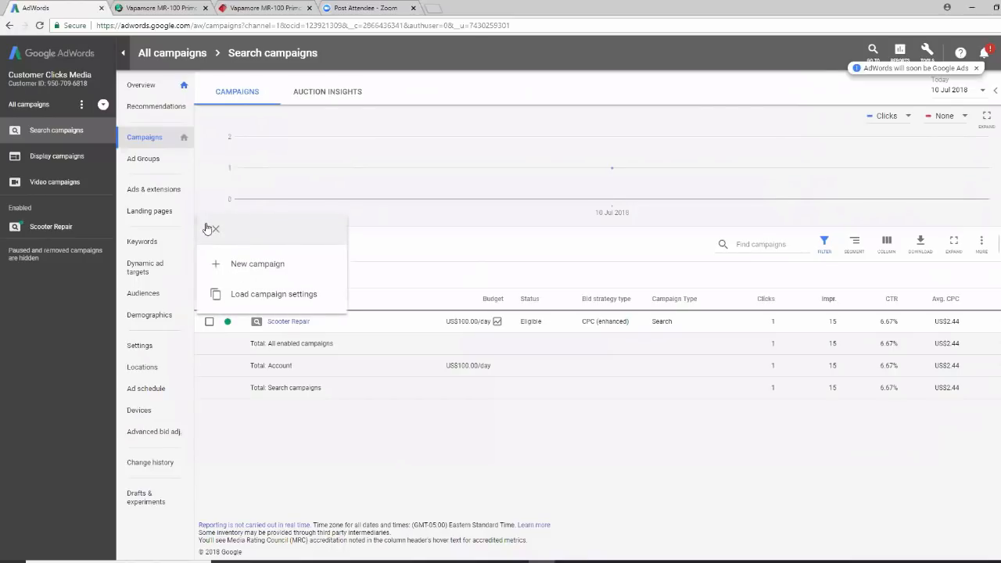
left_click(368, 243)
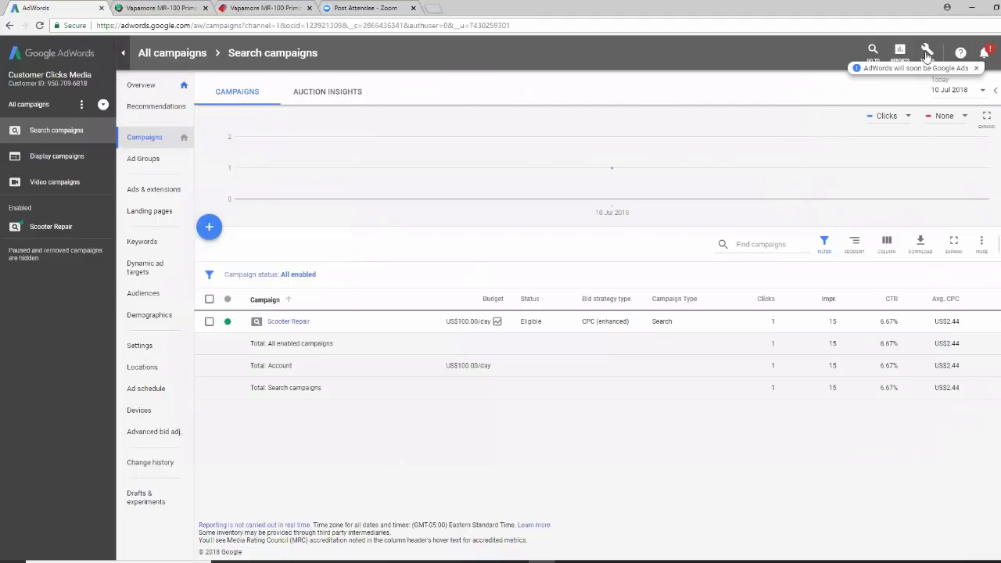
left_click(927, 52)
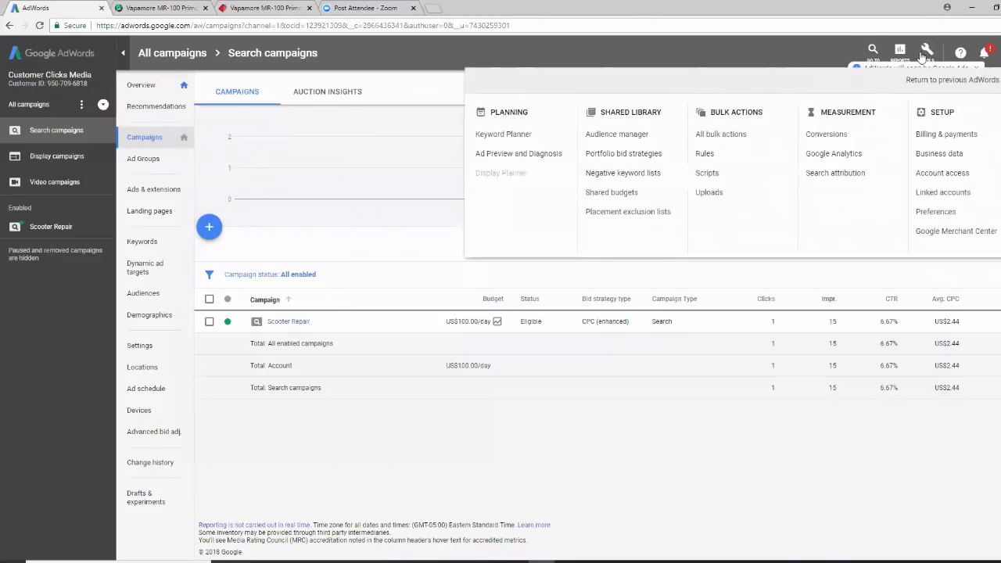
left_click(504, 135)
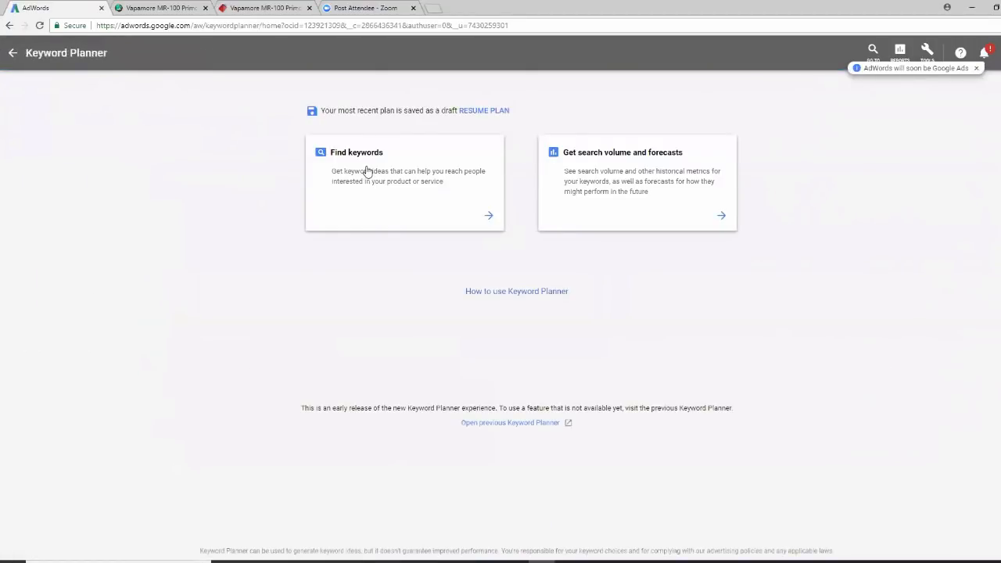
Find keyword ideas for the seed keyword 'steam cleaner'
left_click(368, 170)
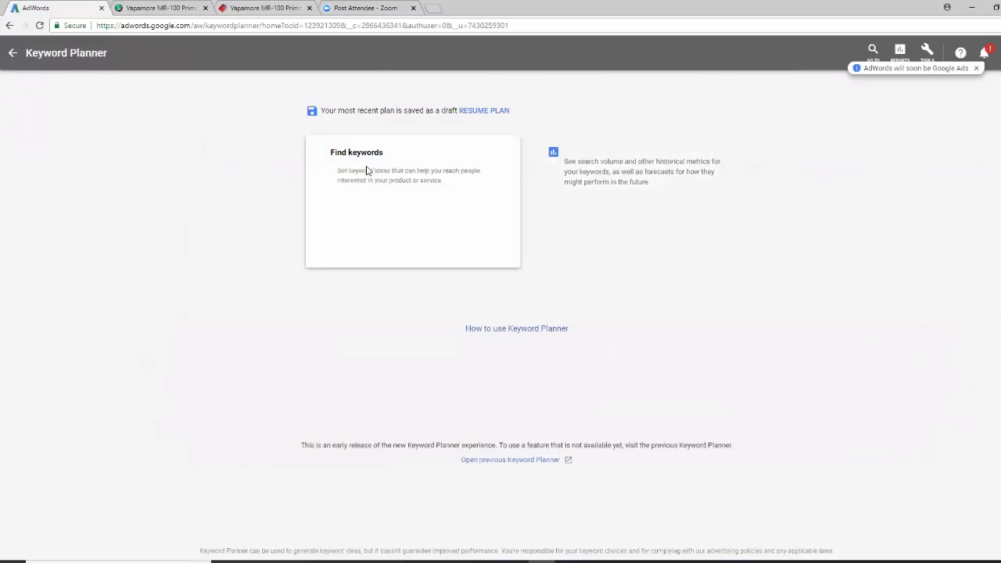
left_click(404, 200)
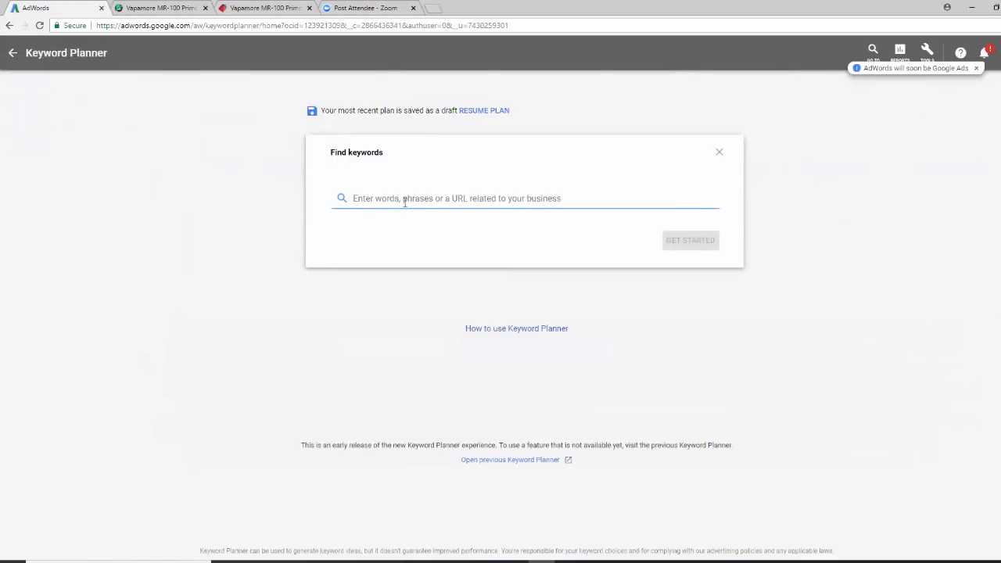
type("steam clea")
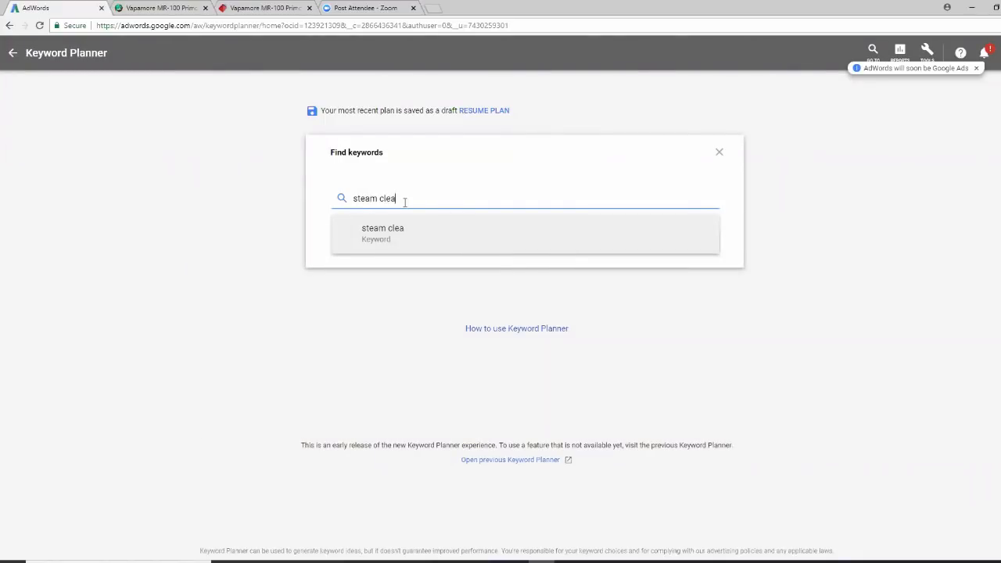
type("ner")
left_click(408, 235)
left_click(686, 245)
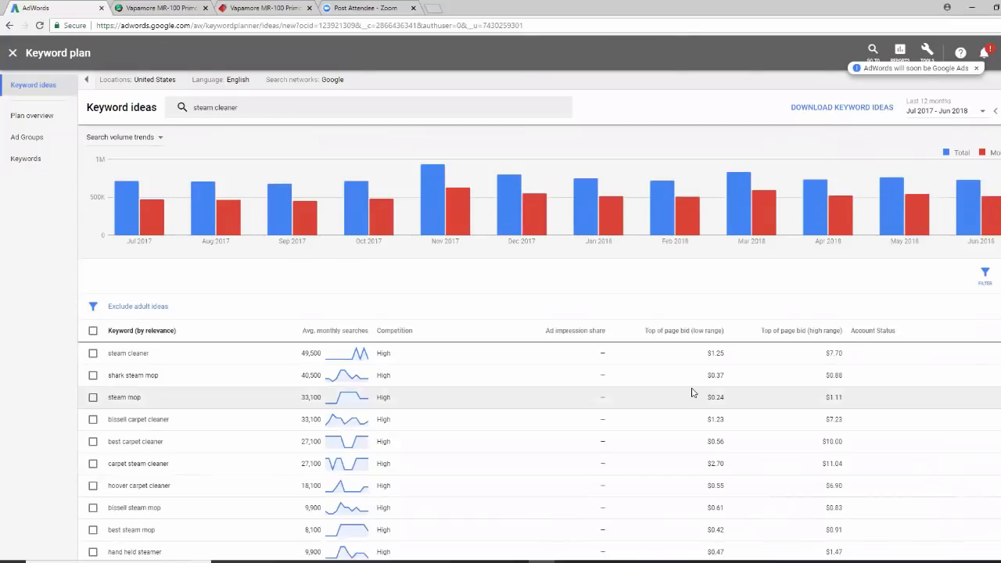
scroll(691, 375, "down", 1)
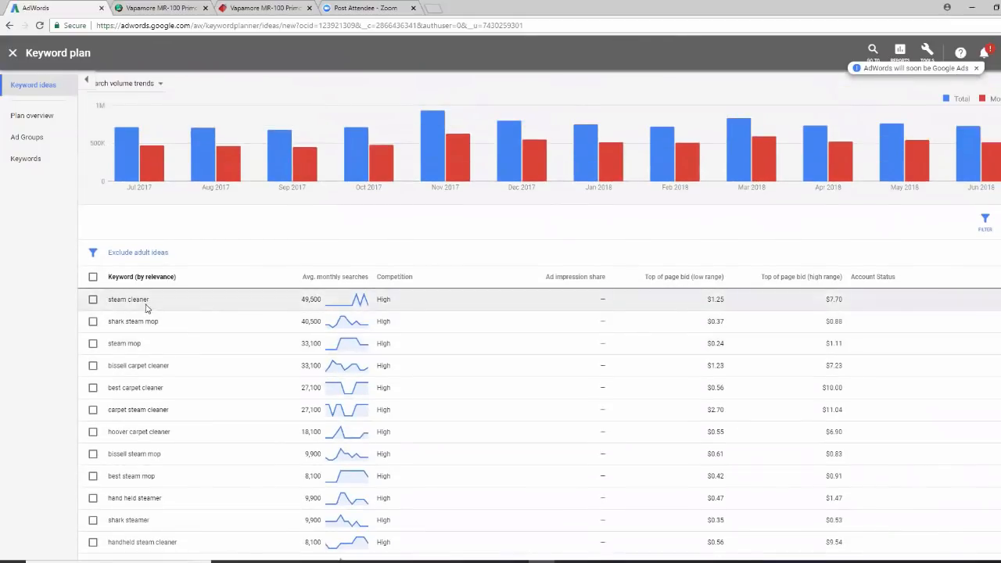
scroll(151, 305, "down", 3)
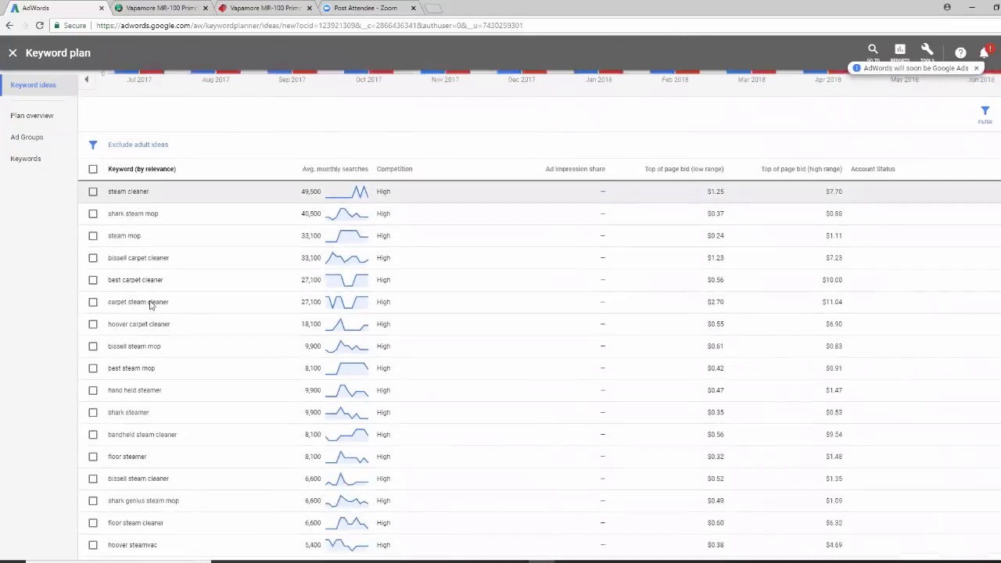
scroll(150, 302, "down", 2)
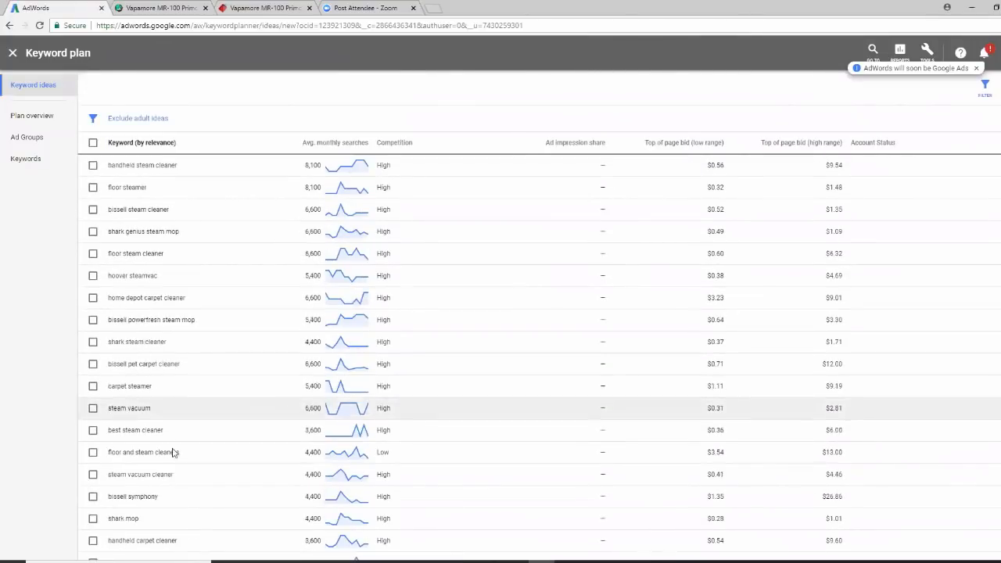
scroll(160, 328, "up", 3)
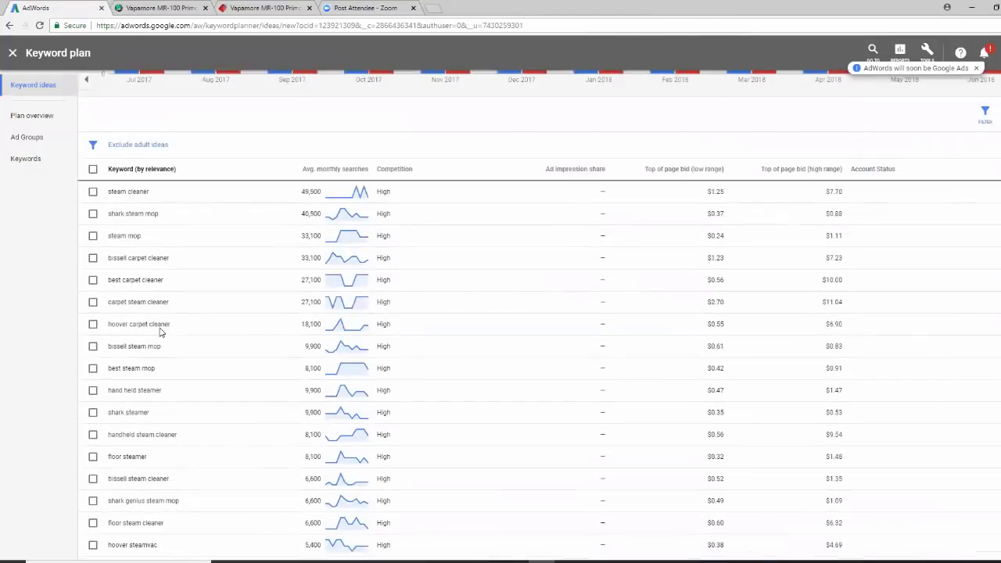
scroll(190, 331, "up", 1)
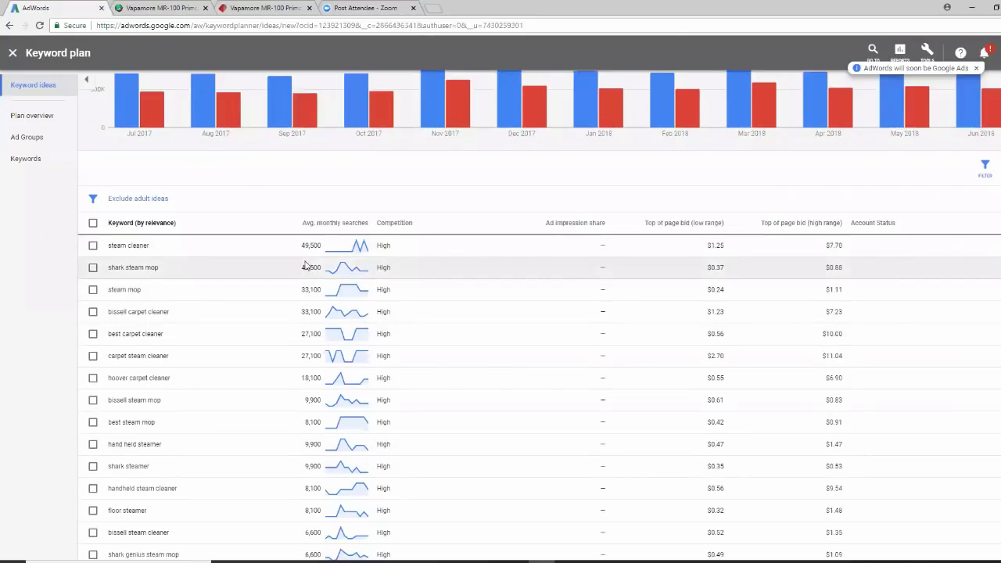
scroll(400, 350, "down", 3)
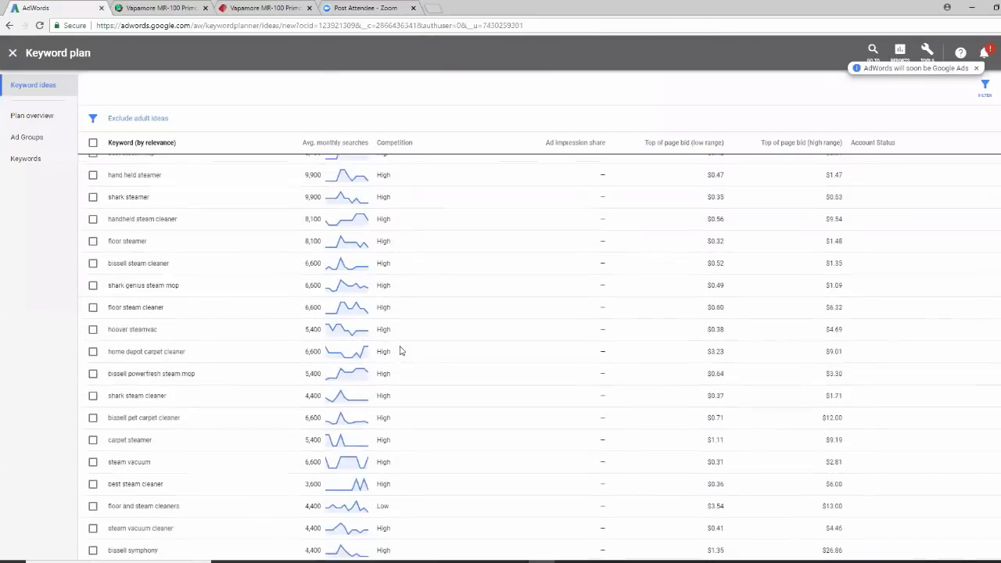
scroll(400, 351, "up", 4)
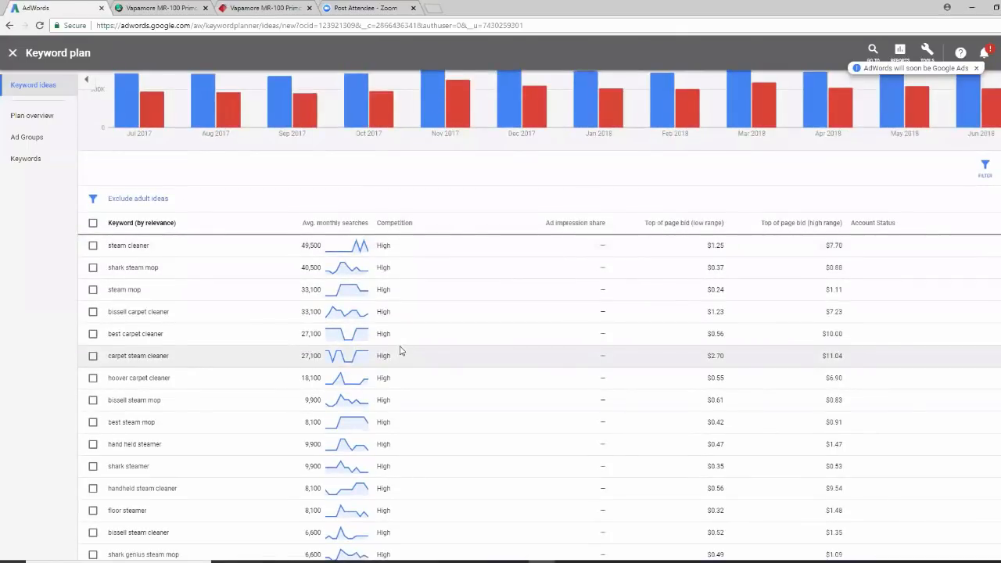
left_click(688, 228)
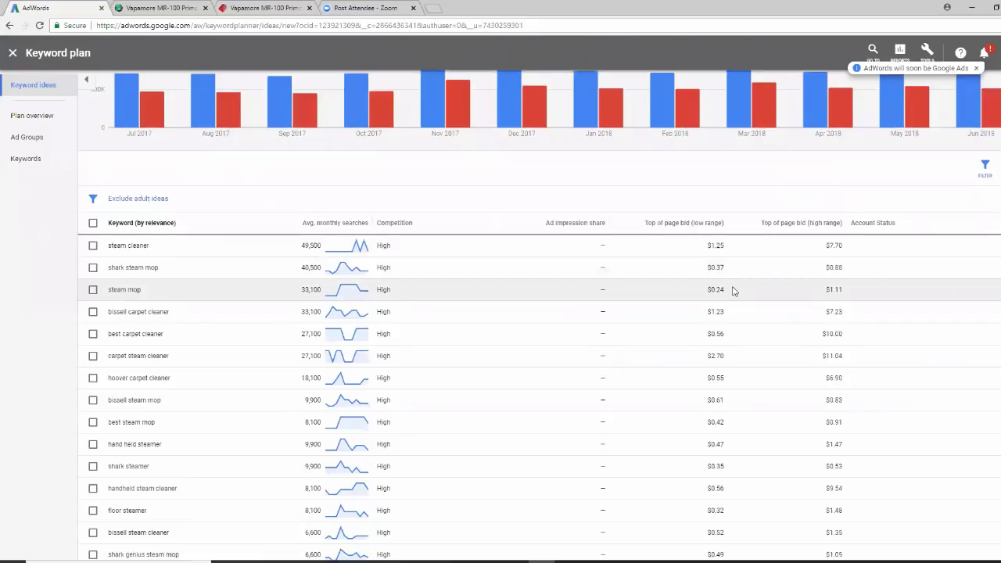
scroll(734, 291, "down", 2)
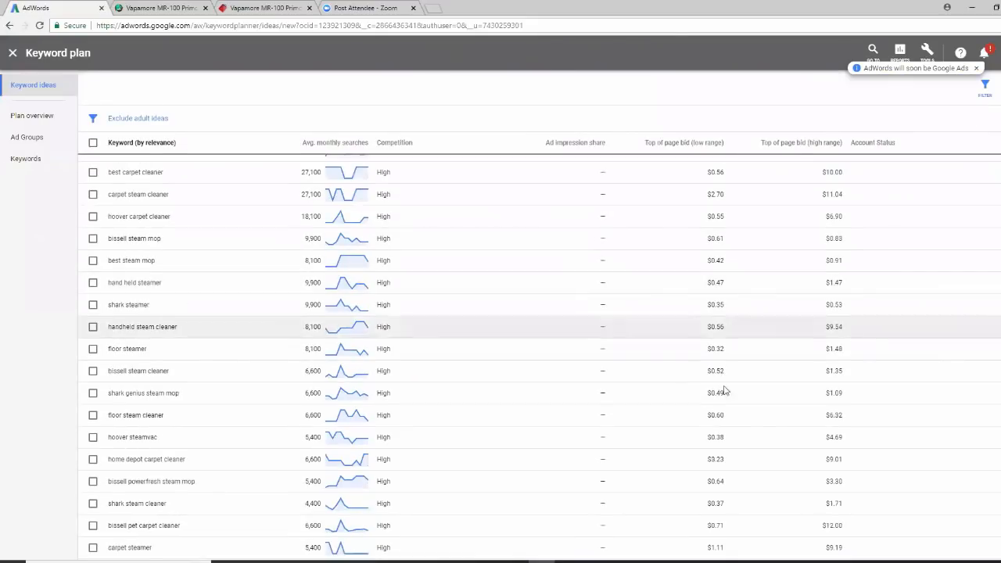
scroll(721, 401, "down", 1)
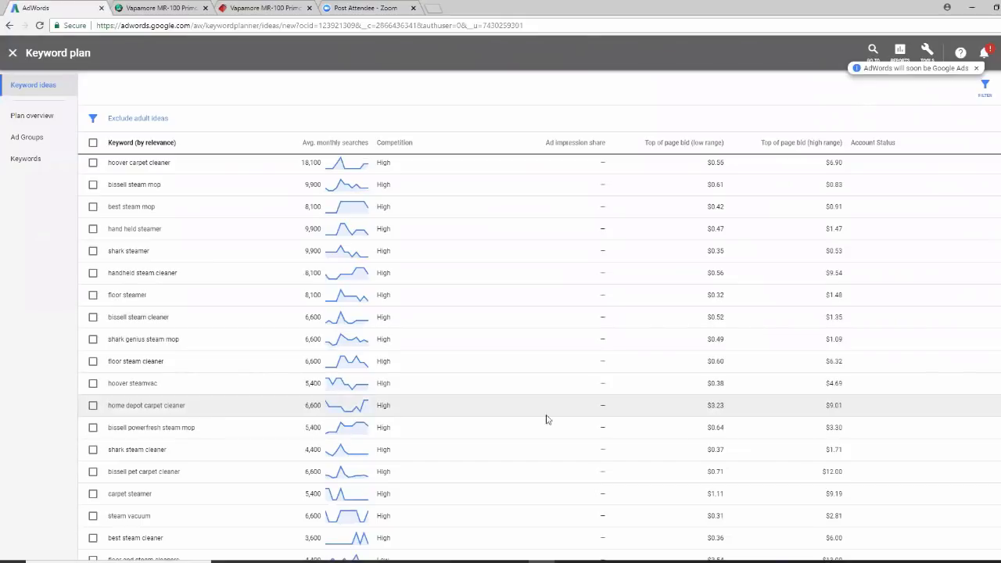
scroll(615, 412, "up", 4)
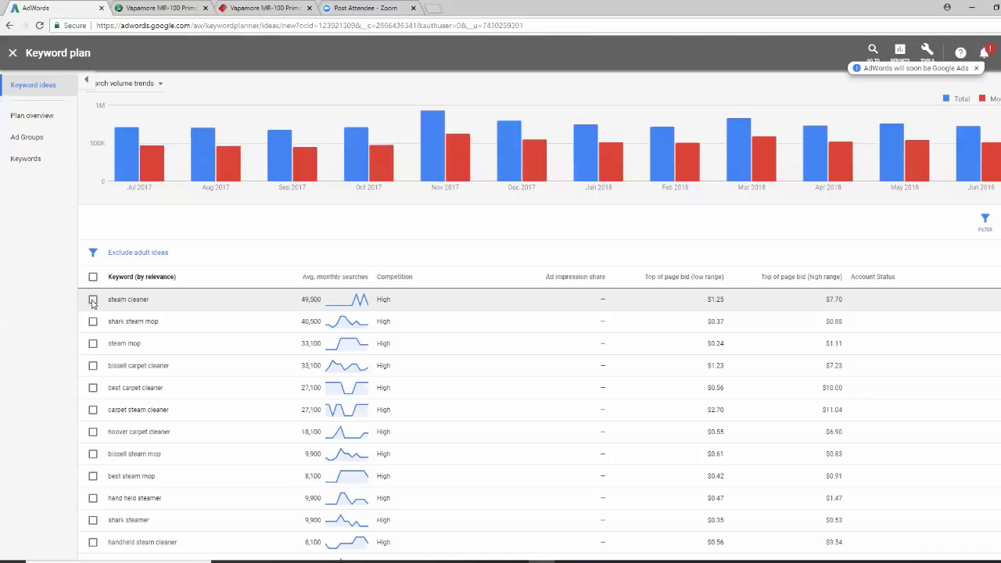
key("ctrl+t")
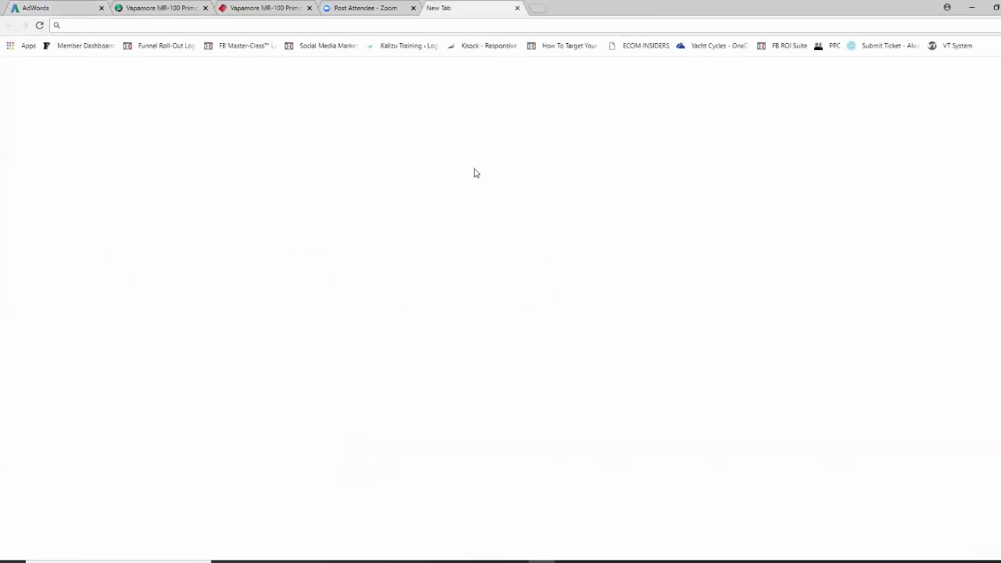
Search Google for 'steam cleaners' to review competing ads, then return to AdWords
left_click(432, 219)
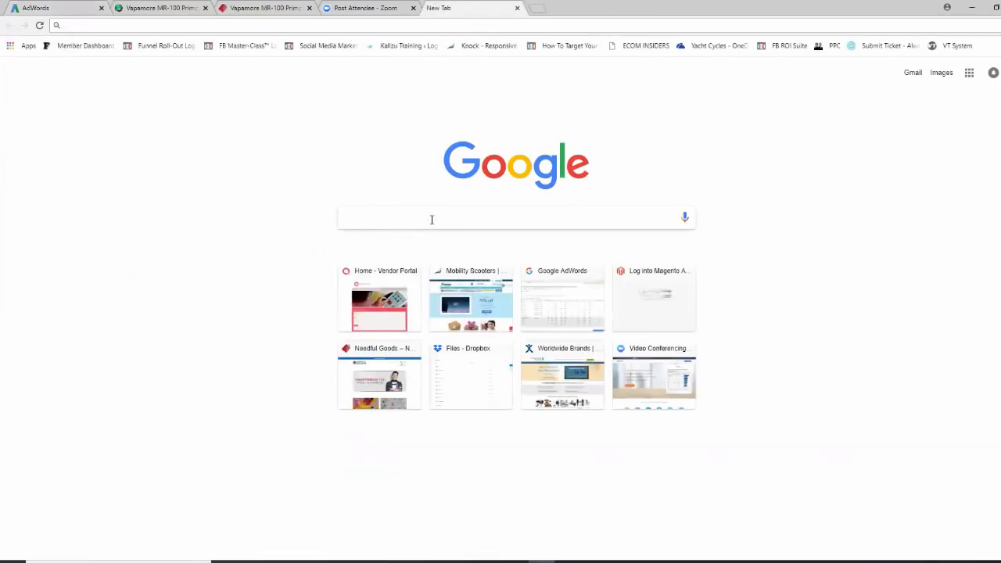
type("steam cleaners")
key("Return")
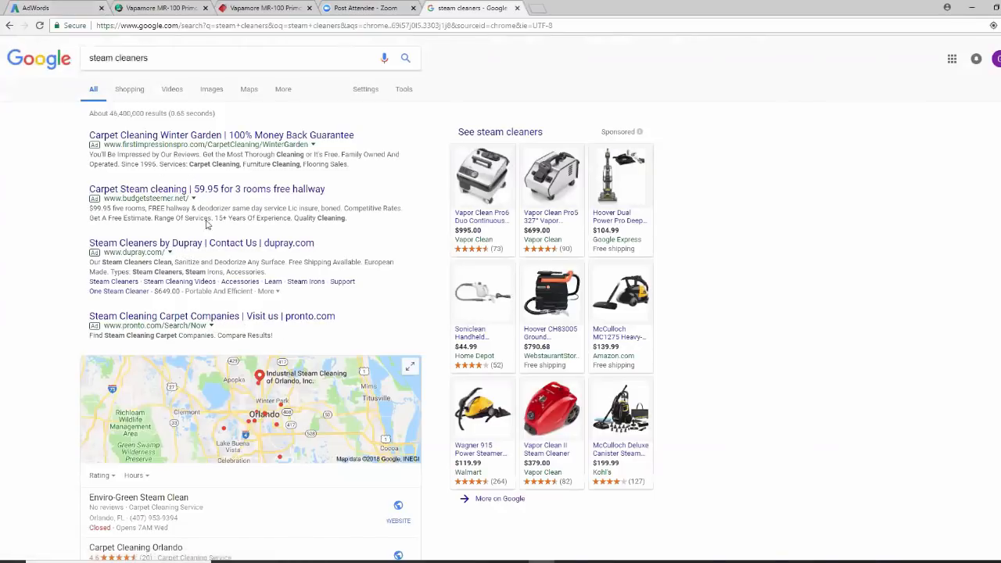
left_click(57, 9)
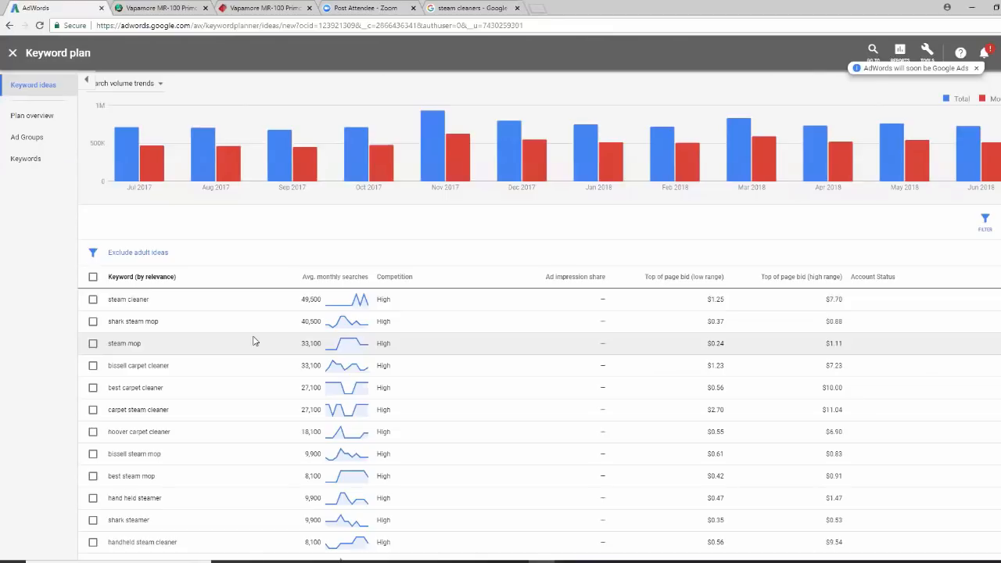
Select the keyword ideas carpet steam cleaner, floor steamer, floor steam cleaner and carpet steamer
scroll(252, 341, "down", 1)
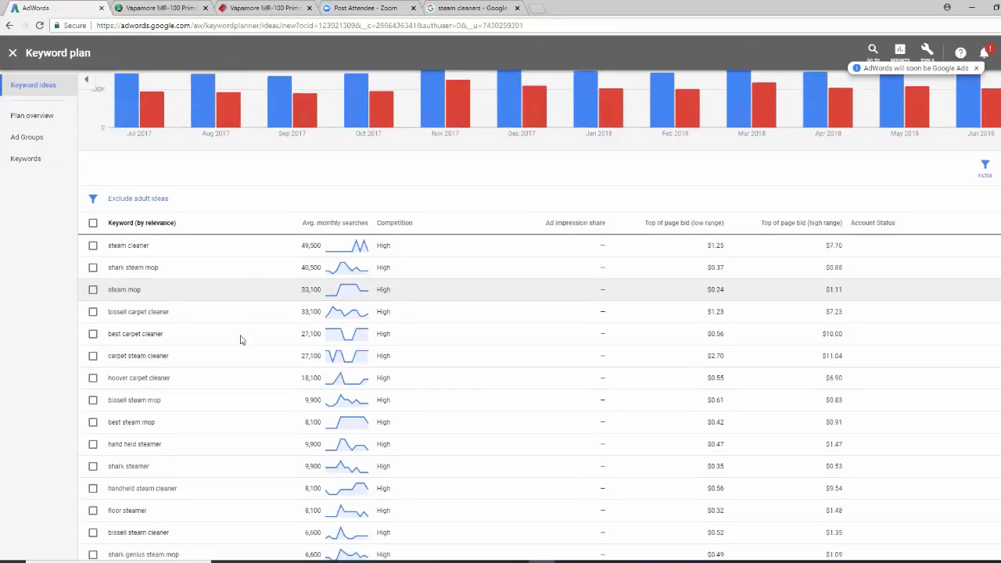
left_click(93, 356)
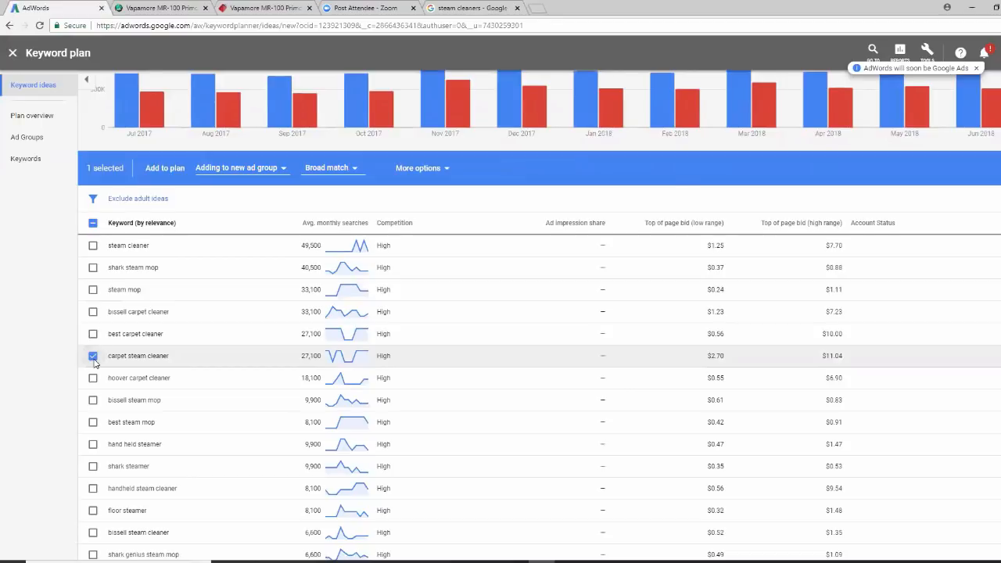
left_click(93, 357)
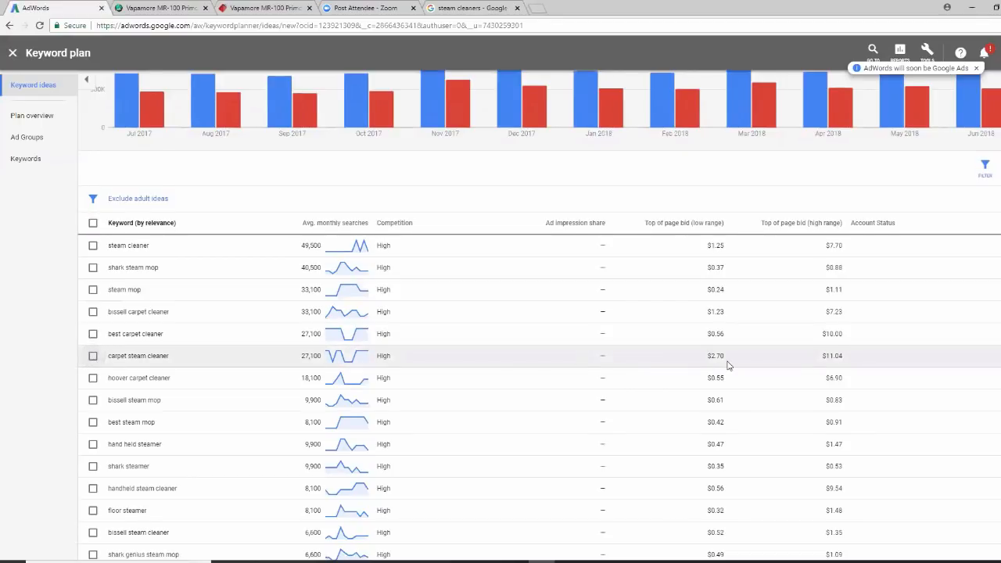
left_click(93, 356)
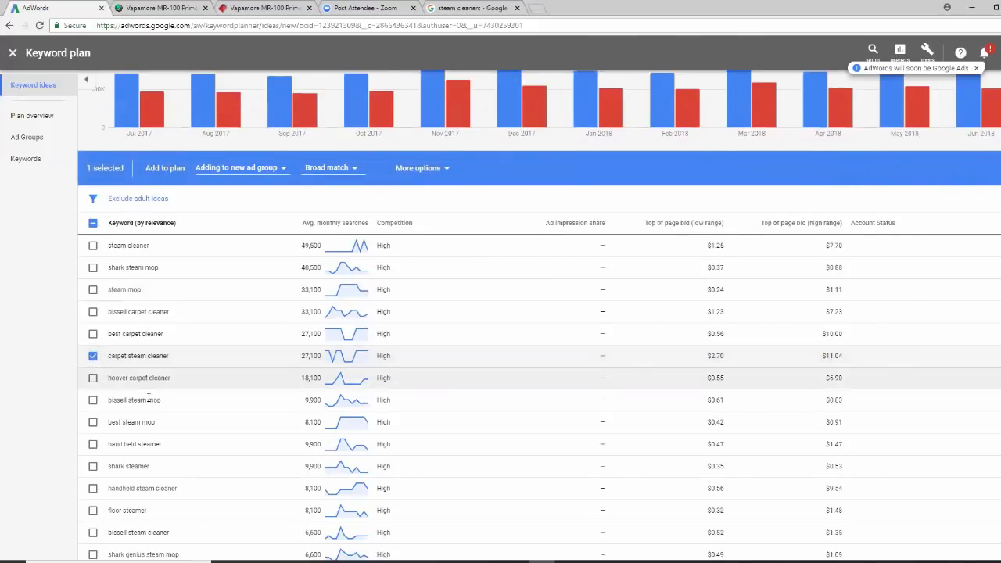
scroll(195, 423, "down", 1)
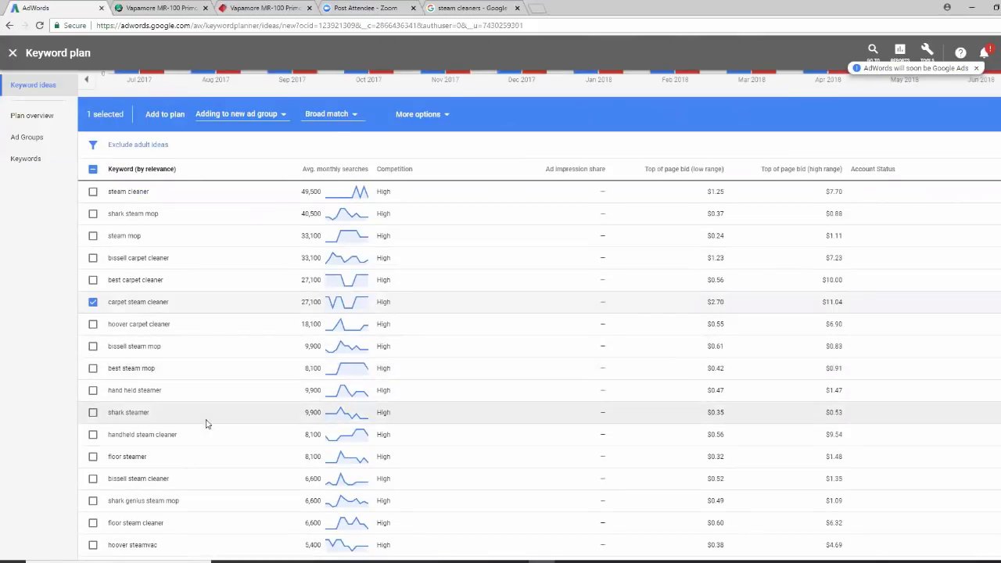
left_click(93, 456)
scroll(229, 439, "down", 1)
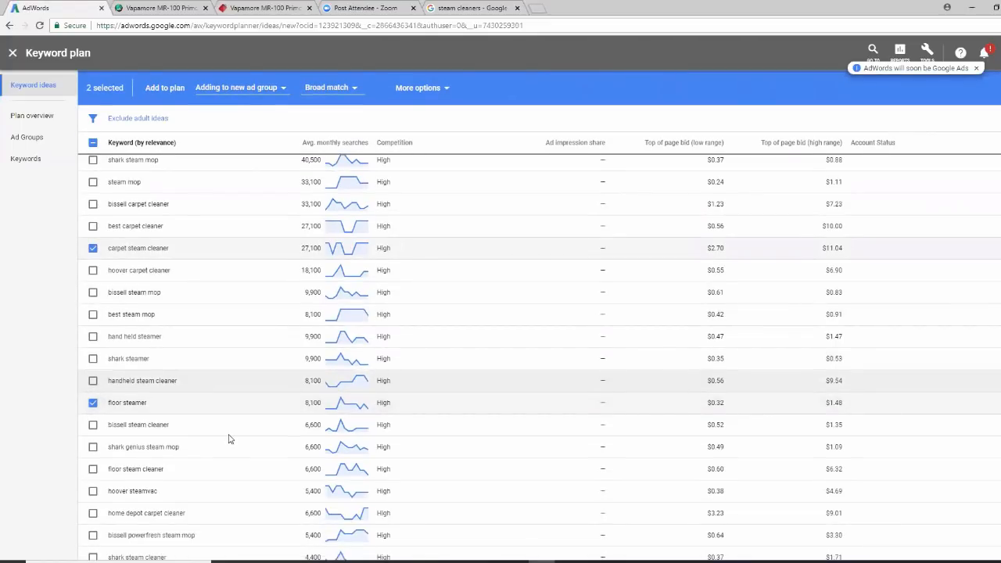
left_click(93, 469)
scroll(211, 446, "down", 2)
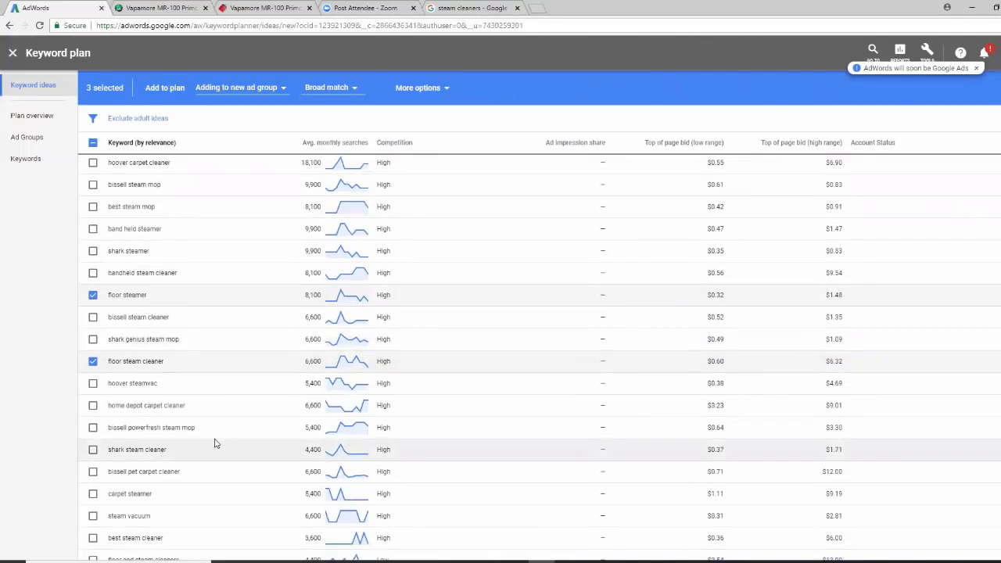
left_click(93, 495)
Select steam vacuum, best steam cleaner, floor and steam cleaners, and steam vacuum cleaner
scroll(246, 443, "down", 1)
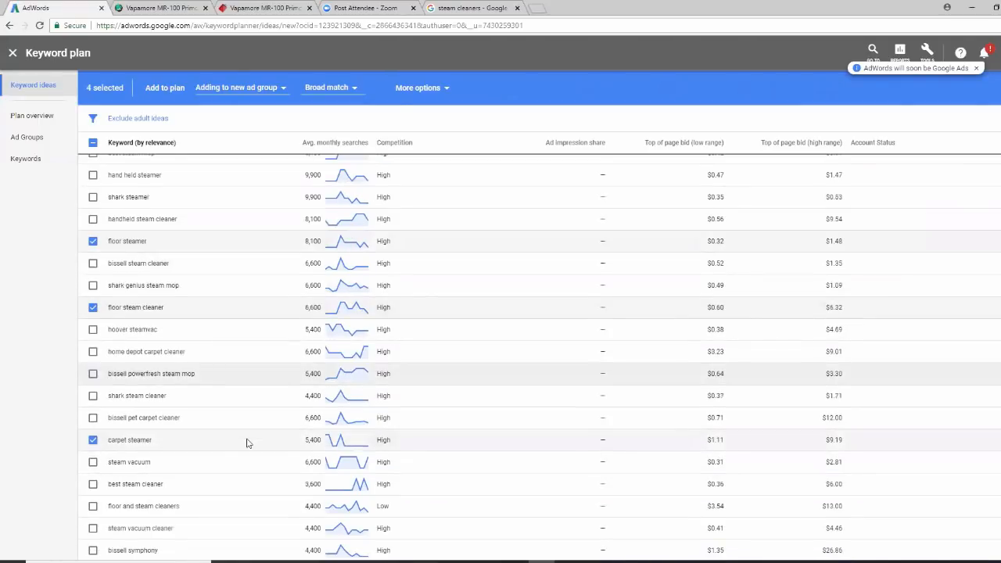
left_click(93, 463)
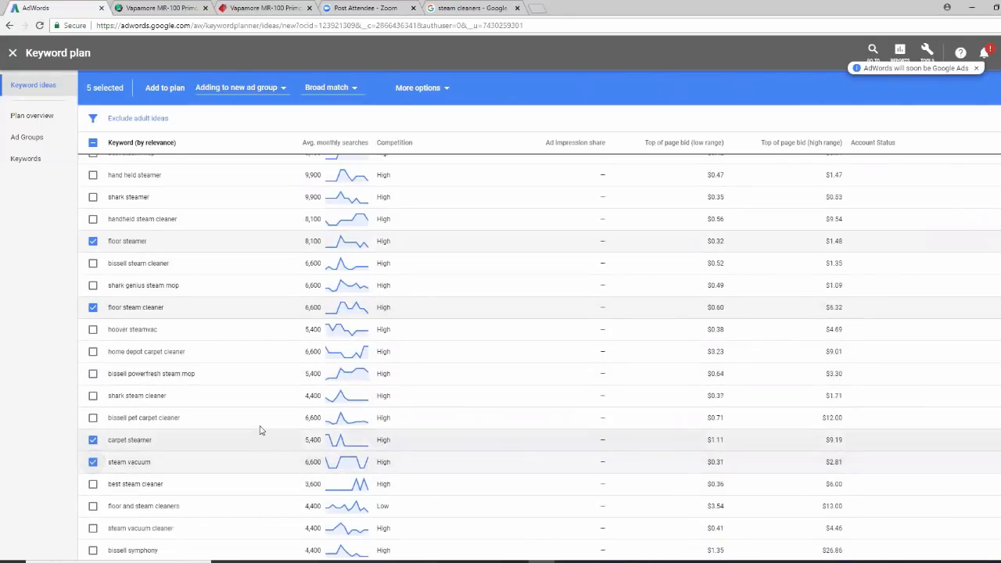
scroll(261, 430, "down", 1)
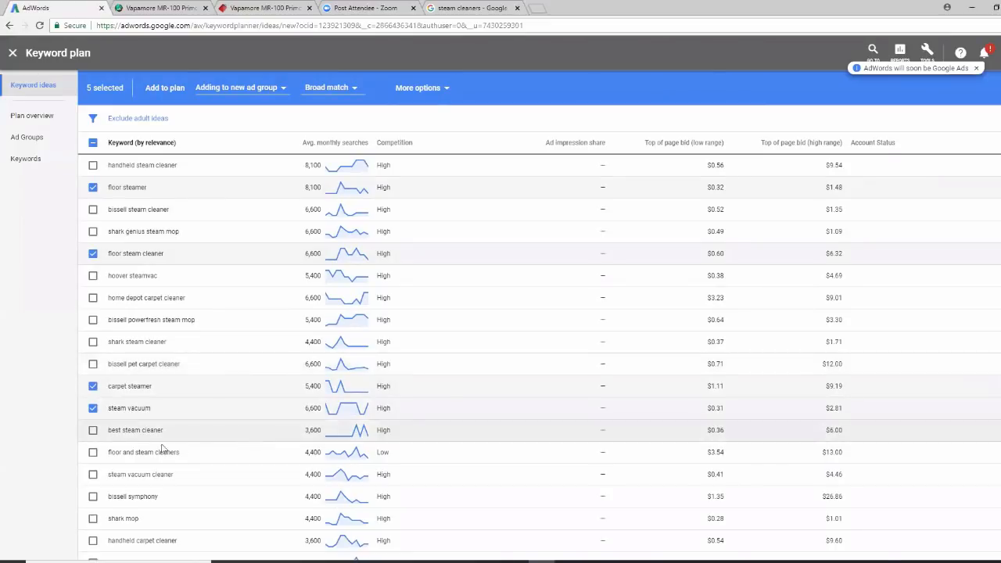
left_click(93, 432)
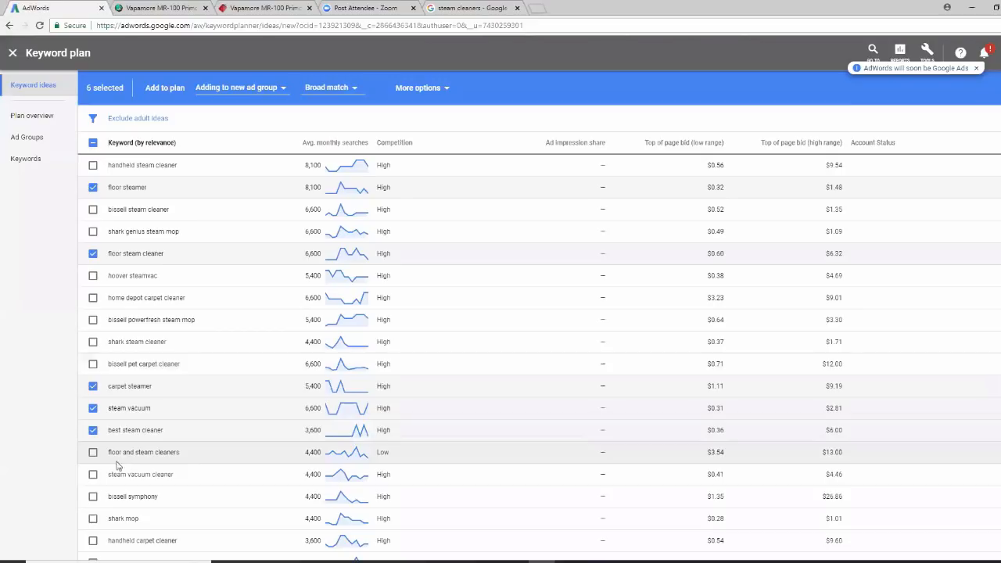
left_click(93, 454)
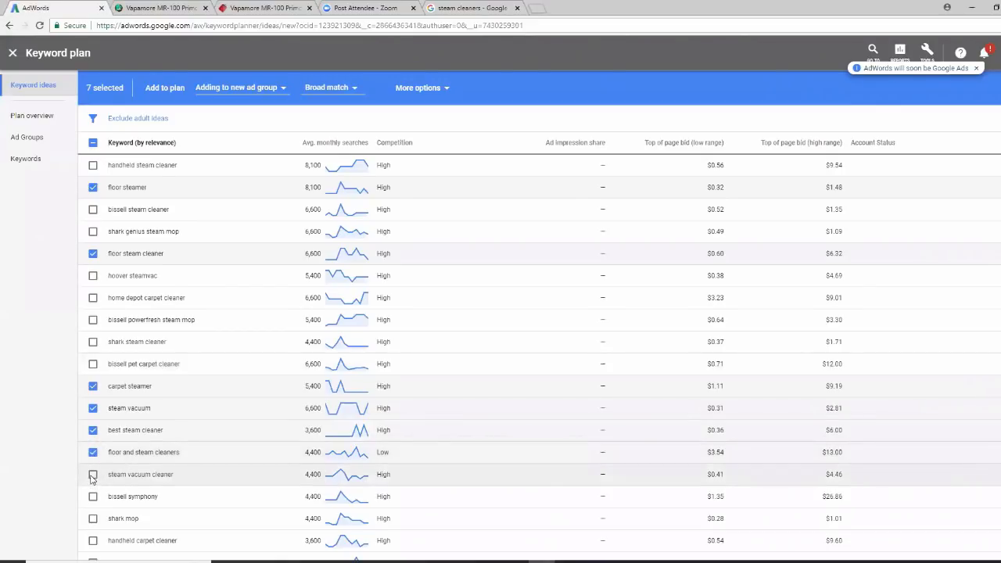
left_click(92, 474)
scroll(198, 491, "down", 2)
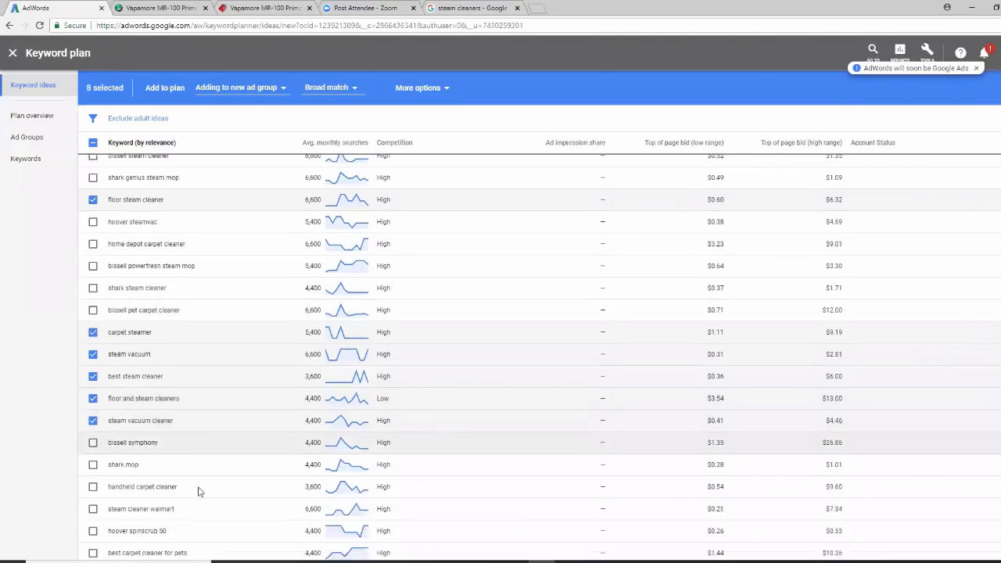
scroll(224, 442, "up", 2)
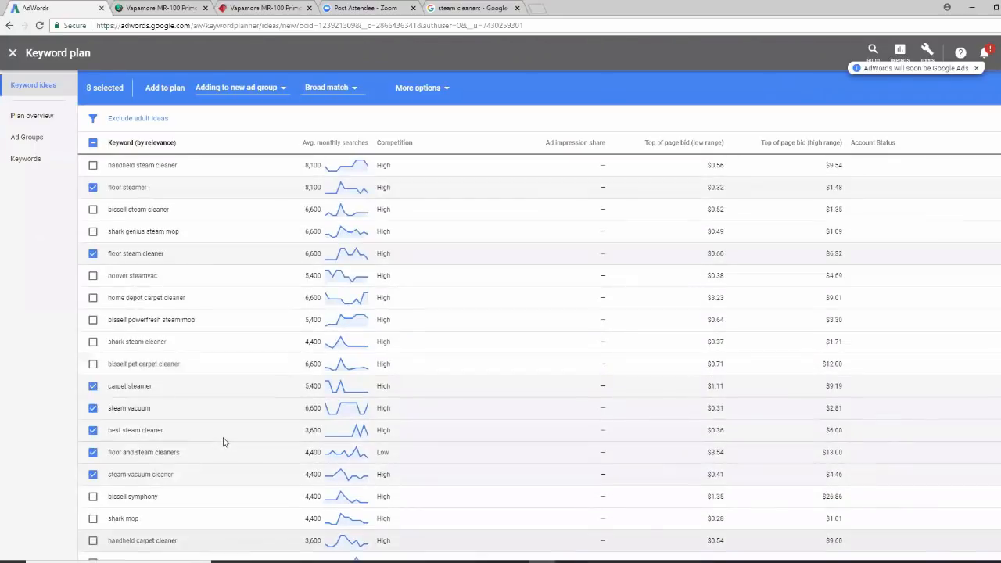
scroll(224, 441, "up", 2)
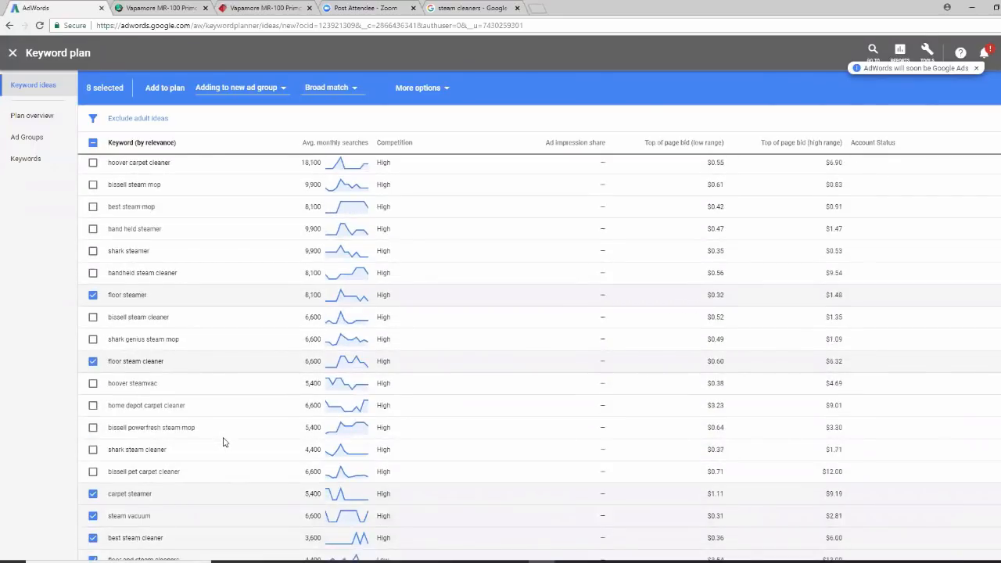
scroll(224, 442, "up", 1)
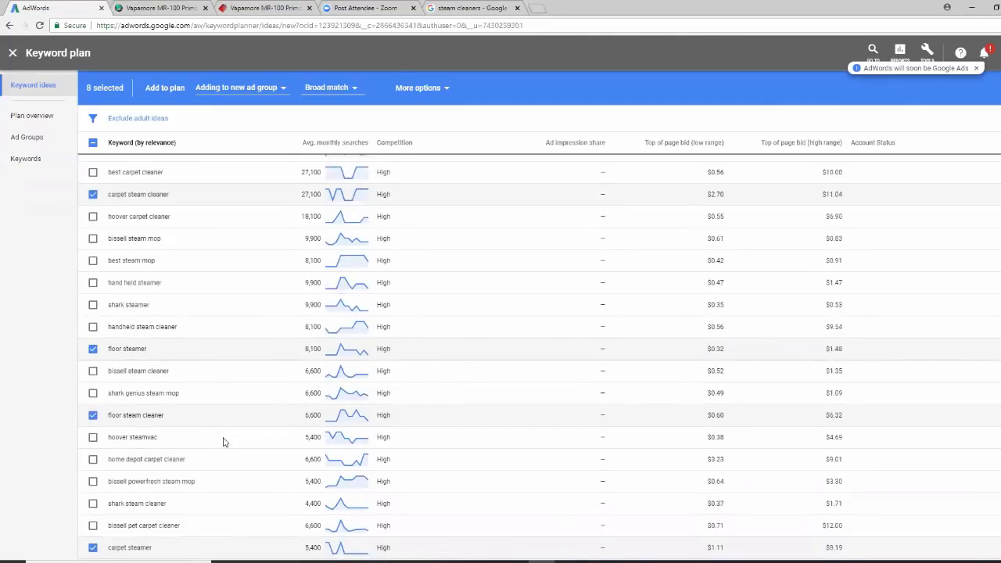
scroll(223, 442, "up", 1)
scroll(223, 442, "up", 1)
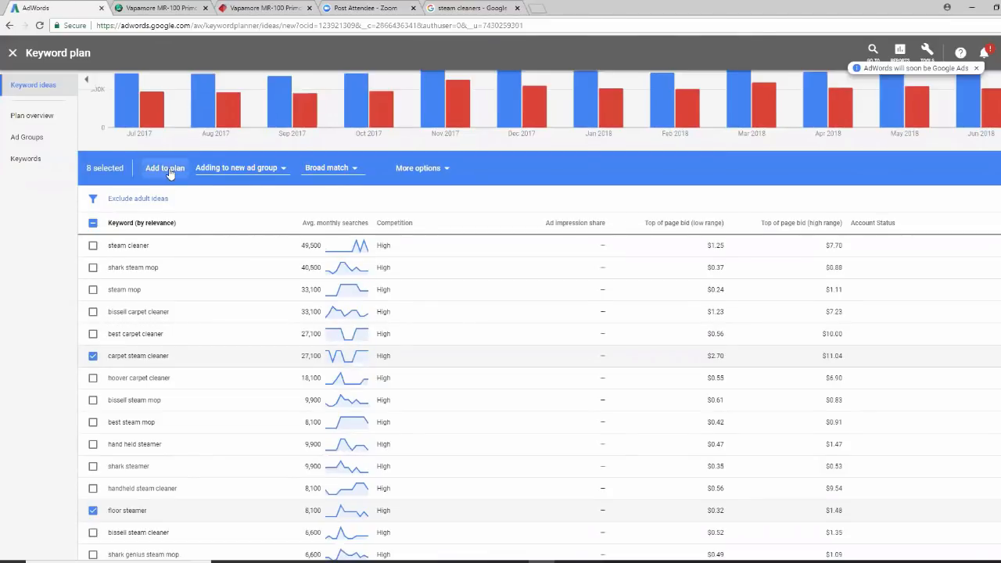
Add the eight chosen keywords to the plan and download the keyword ideas as a CSV
left_click(166, 171)
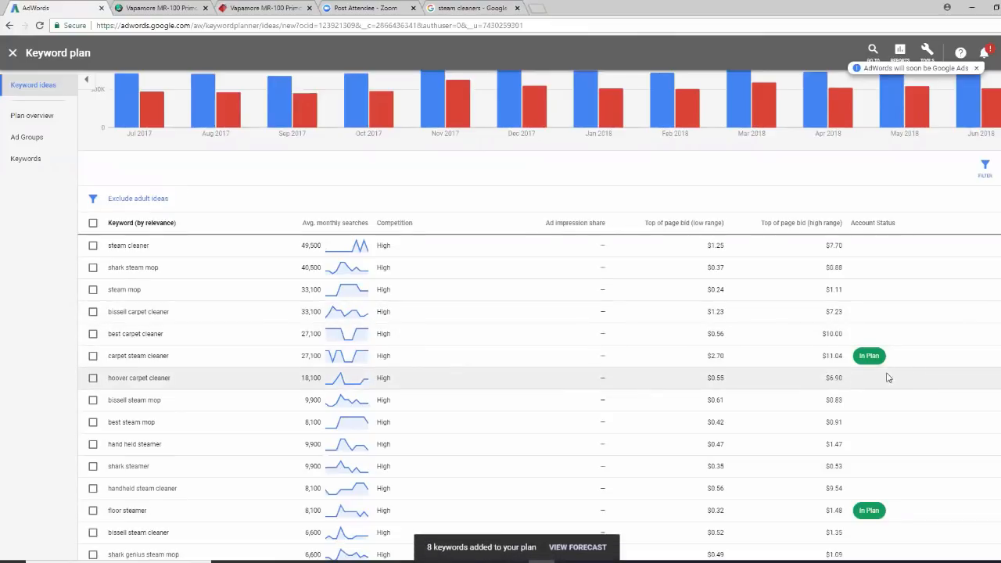
scroll(662, 373, "up", 2)
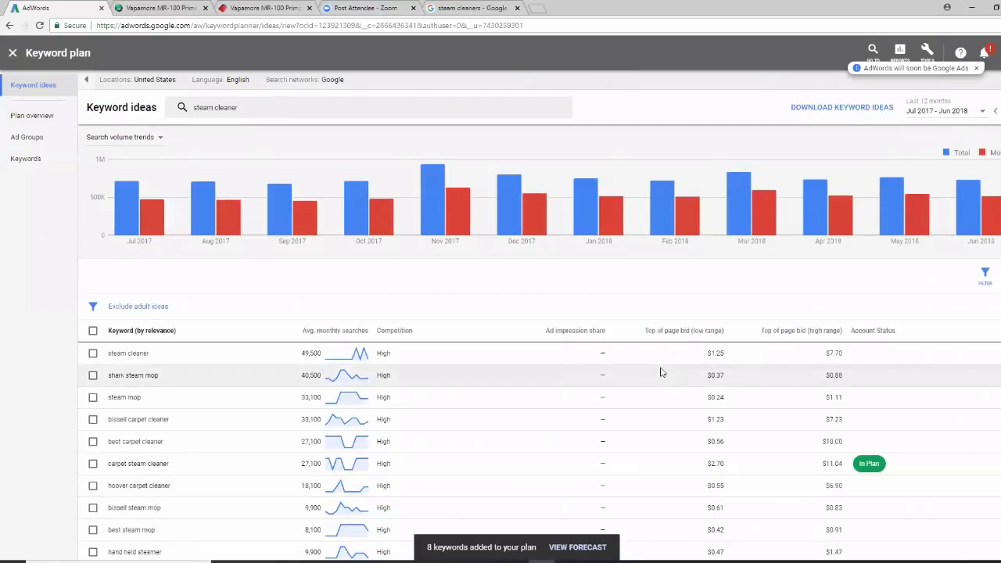
scroll(563, 454, "down", 2)
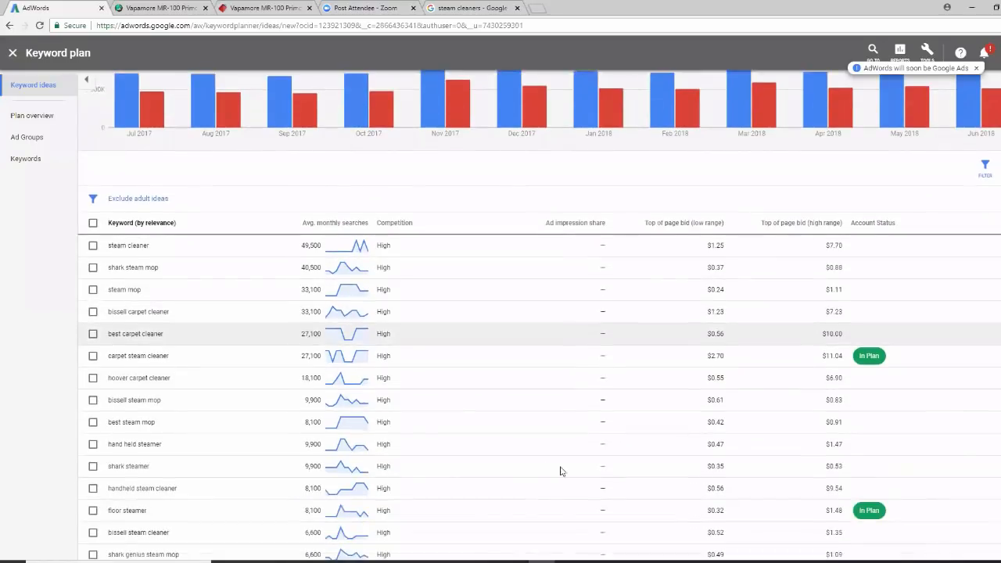
scroll(809, 371, "up", 2)
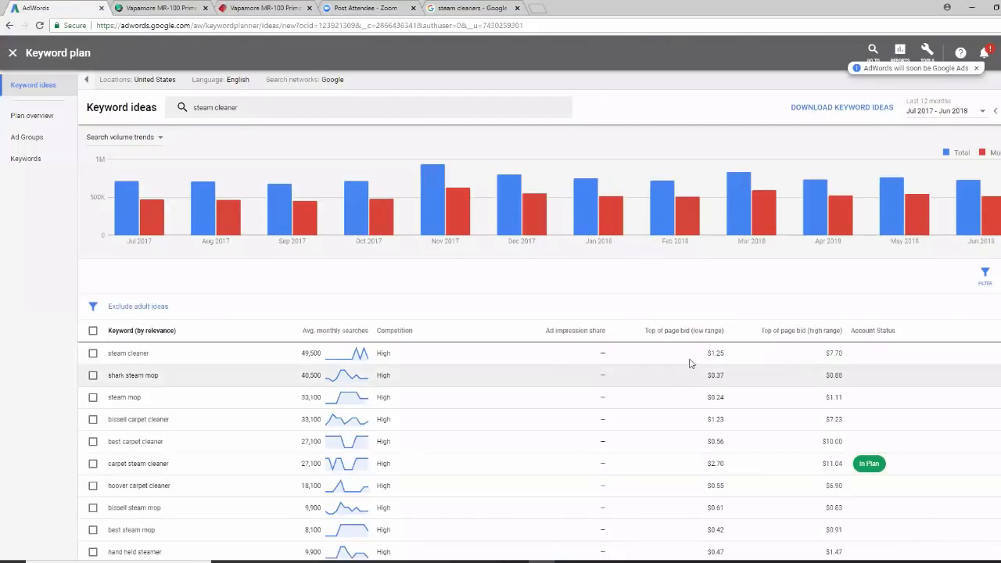
scroll(219, 321, "down", 1)
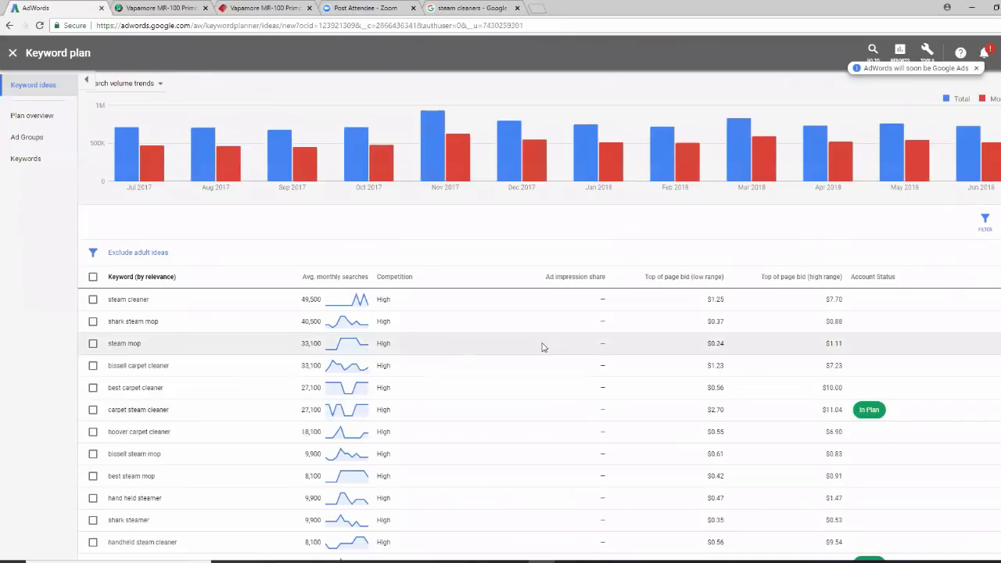
scroll(543, 344, "up", 1)
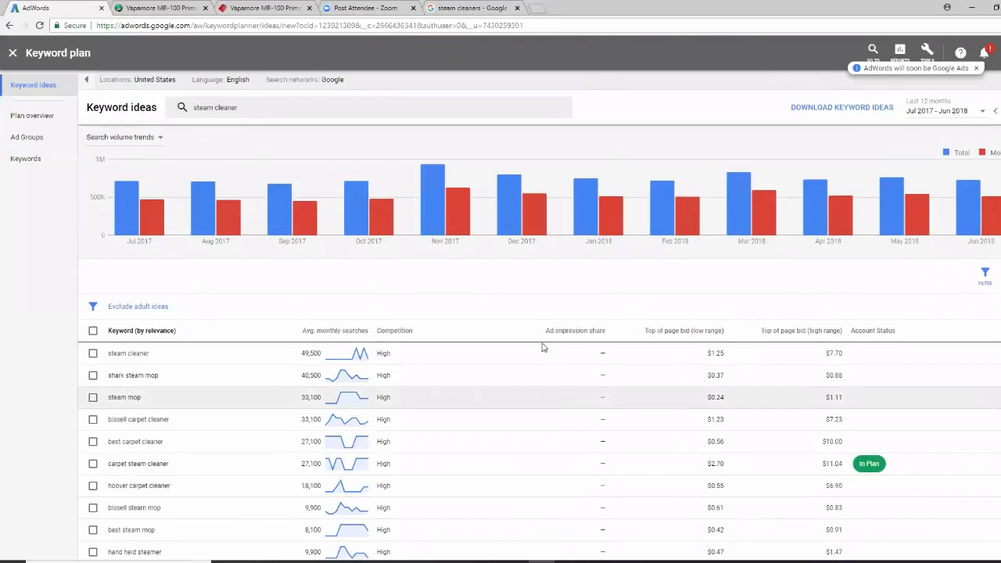
left_click(821, 110)
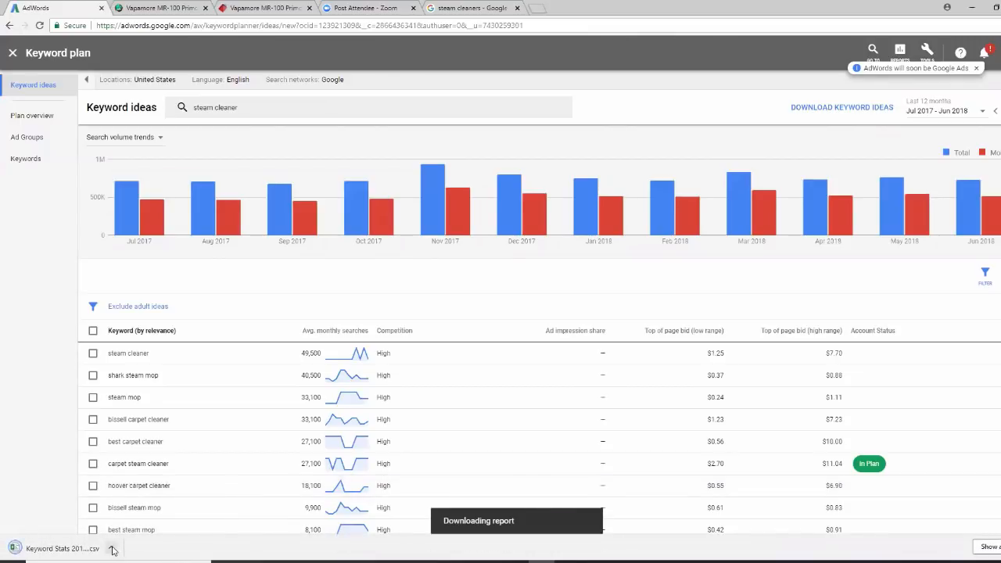
left_click(113, 549)
Open the Keyword Stats CSV in Excel and widen column A to fit the full keywords
left_click(129, 480)
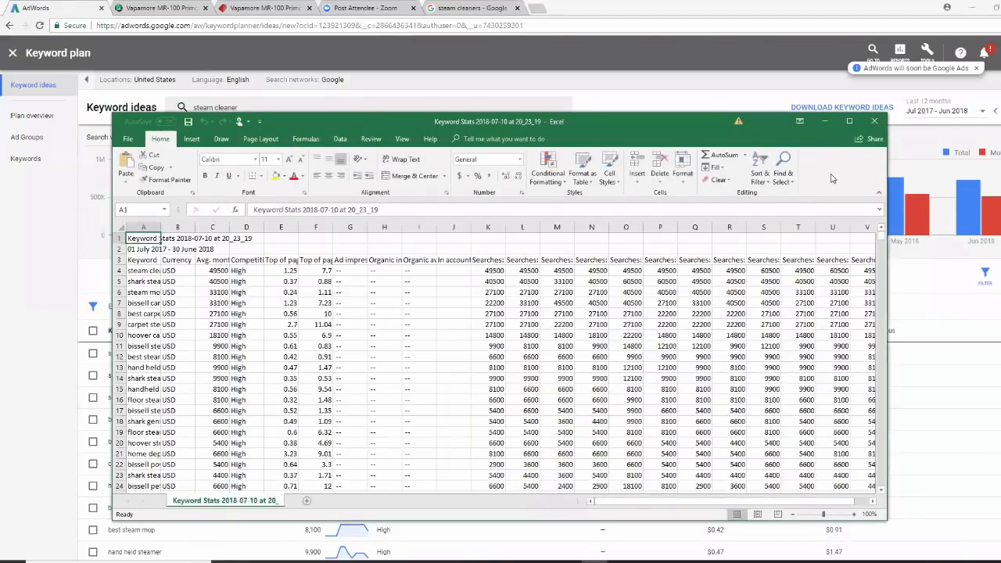
left_click(849, 122)
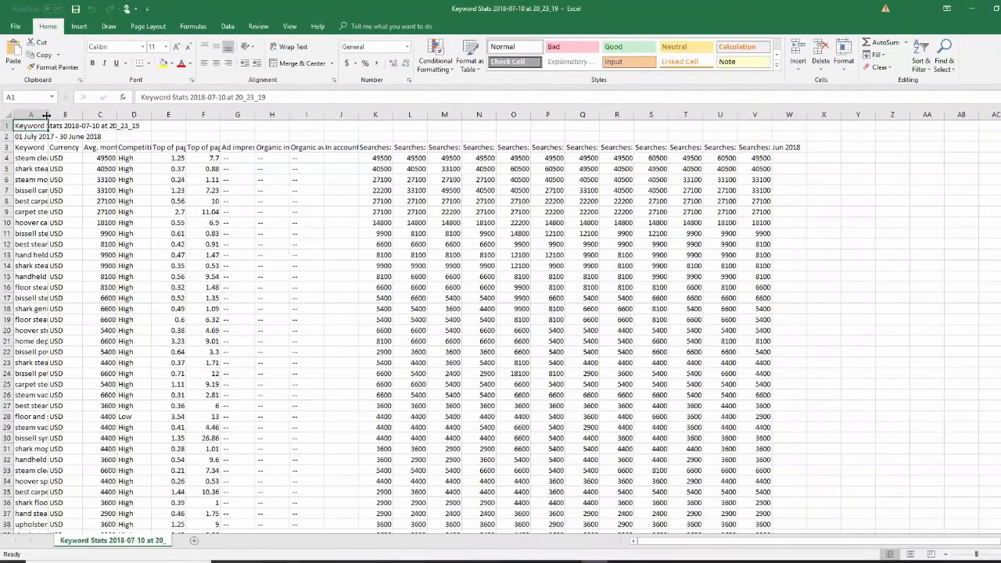
left_click_drag(47, 115, 177, 131)
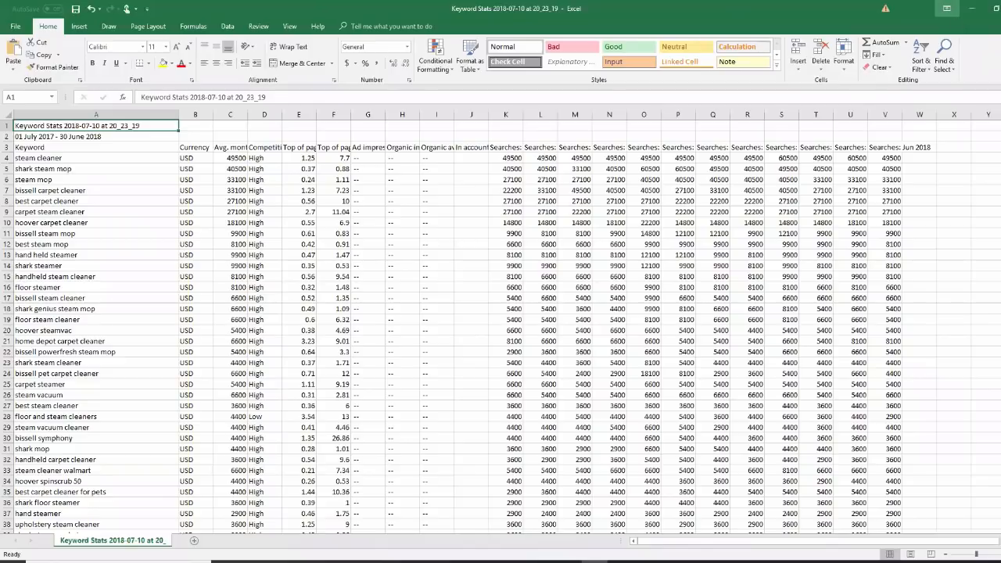
left_click(972, 10)
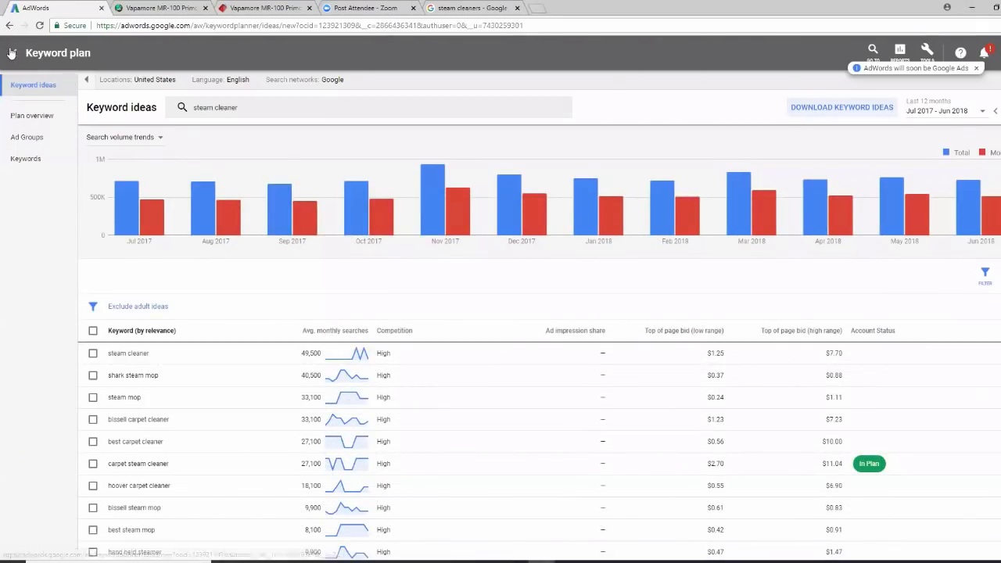
Leave the keyword plan and start a new Search campaign
left_click(11, 52)
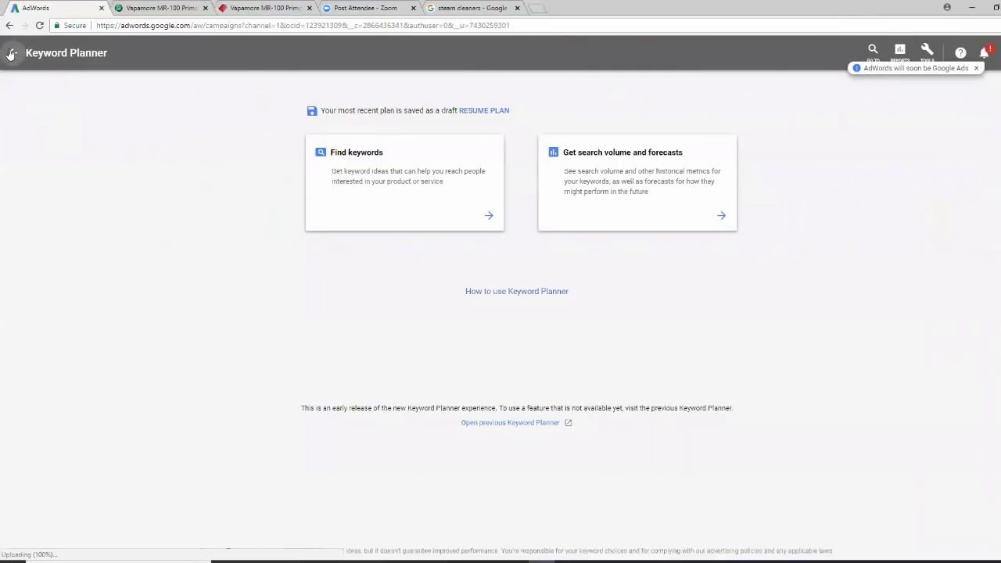
left_click(11, 53)
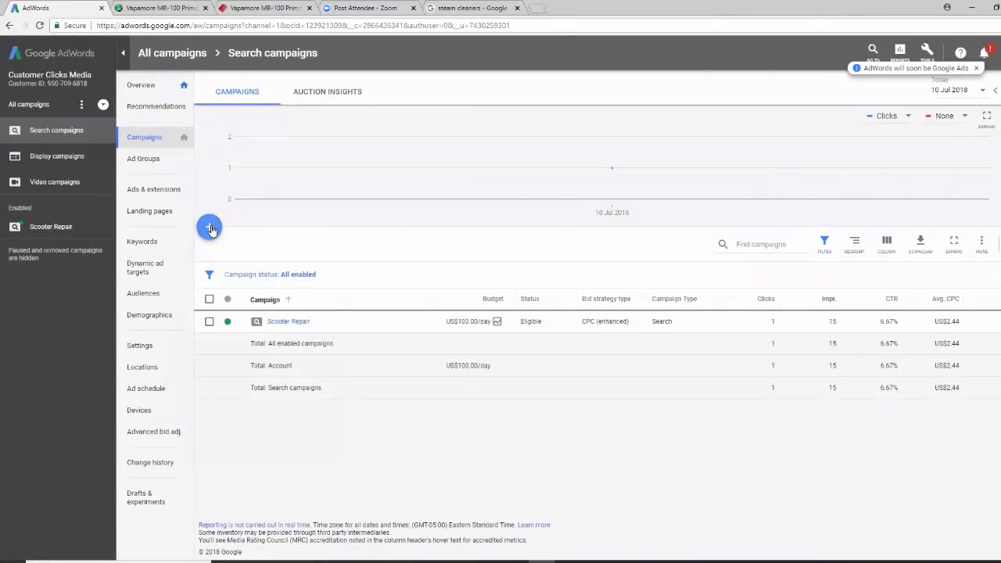
left_click(210, 229)
left_click(266, 263)
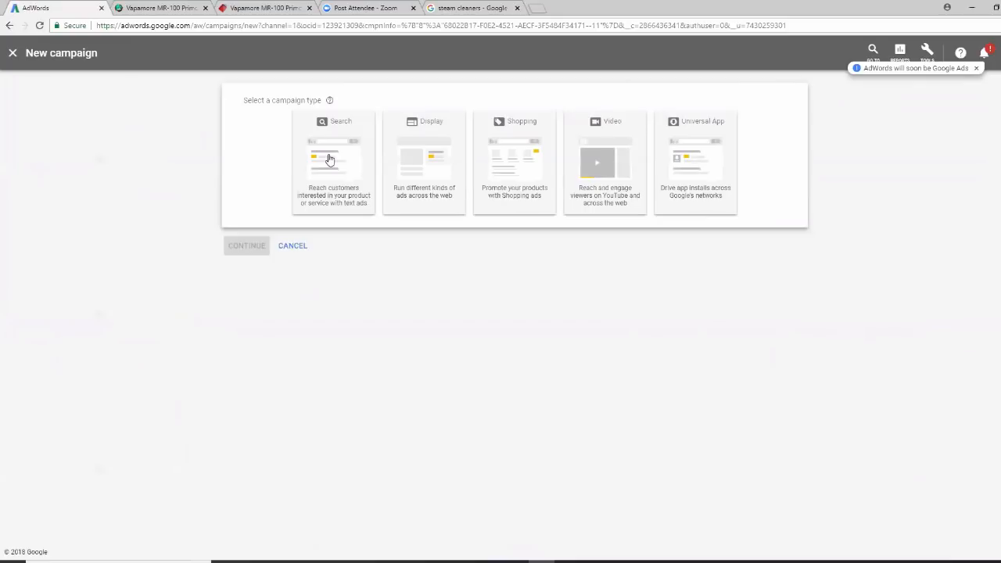
left_click(329, 160)
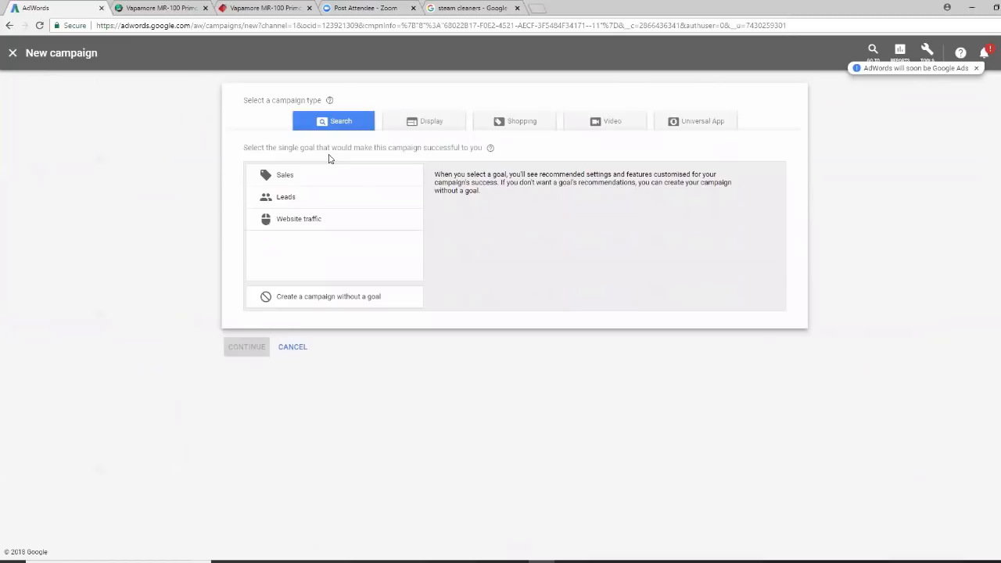
Set the campaign goal to Sales, reached through Website visits
left_click(342, 221)
left_click(332, 180)
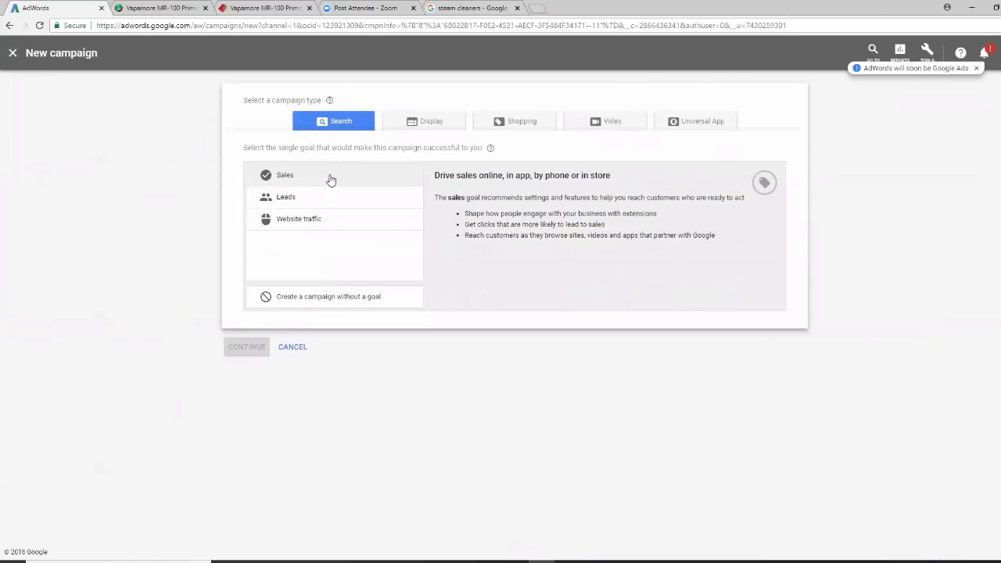
left_click(330, 198)
left_click(328, 219)
left_click(334, 181)
left_click(353, 201)
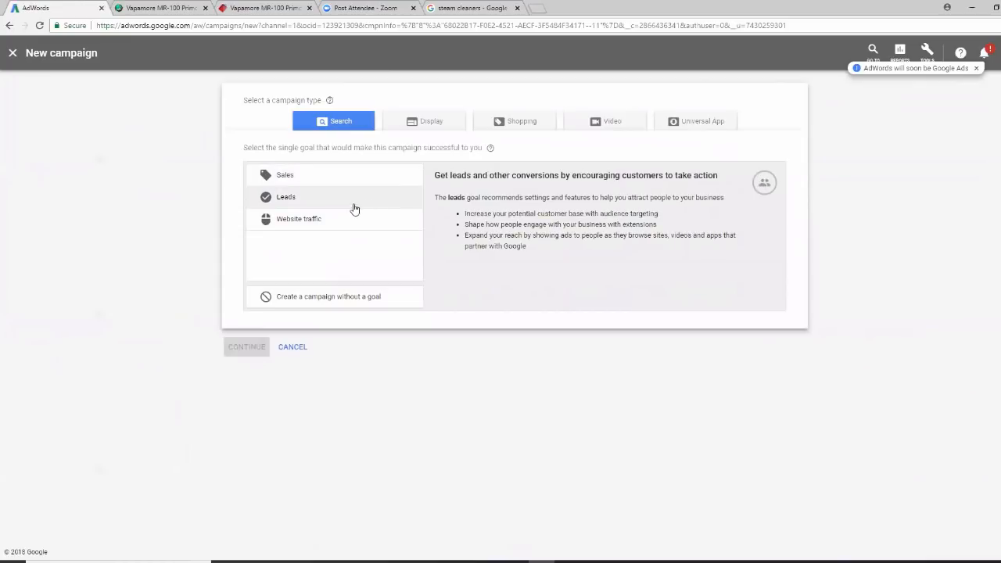
left_click(333, 175)
left_click(336, 197)
left_click(340, 222)
left_click(341, 176)
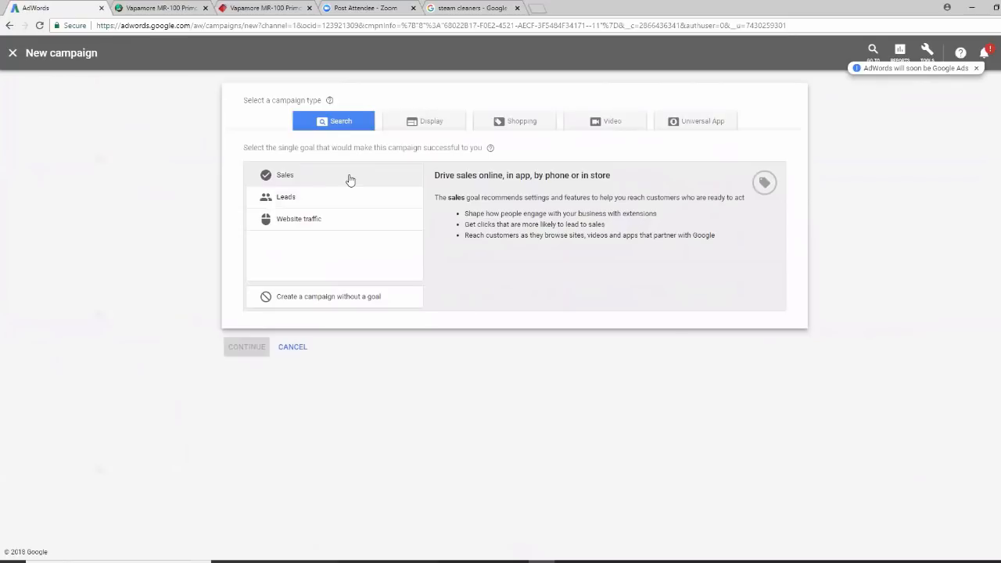
left_click(350, 181)
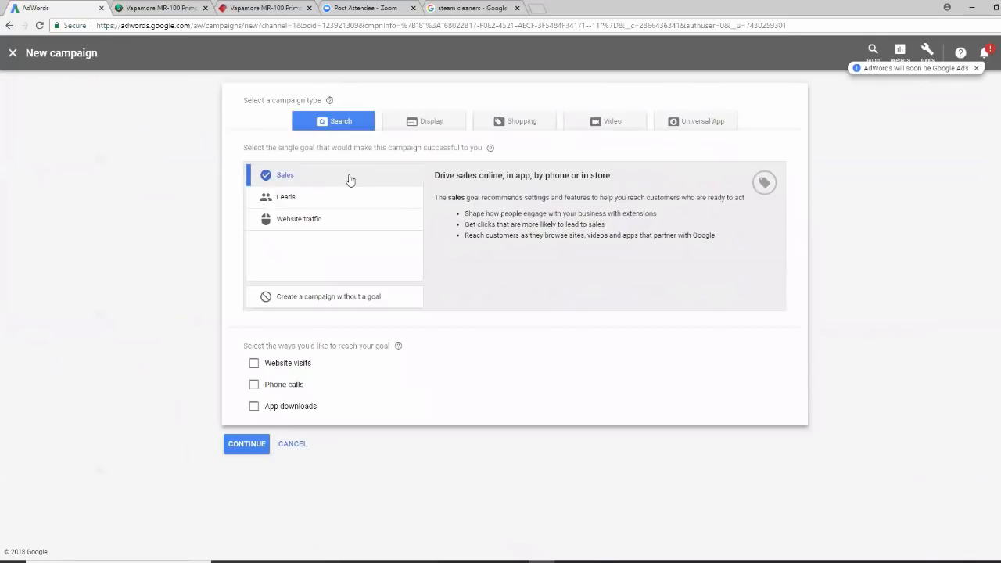
left_click(254, 364)
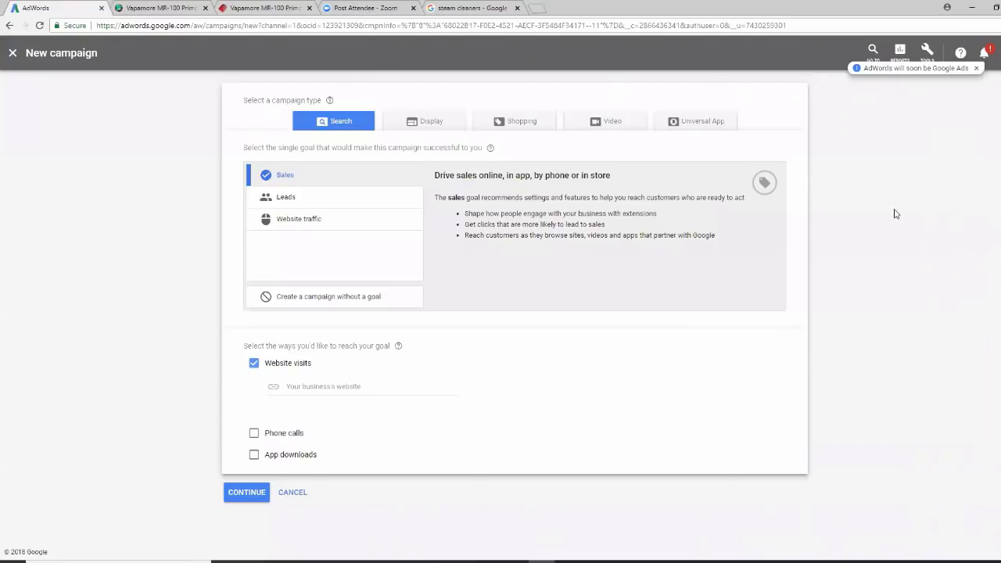
Dismiss the Google Ads announcement notice and the stray browser menus
right_click(925, 53)
left_click(854, 122)
right_click(925, 55)
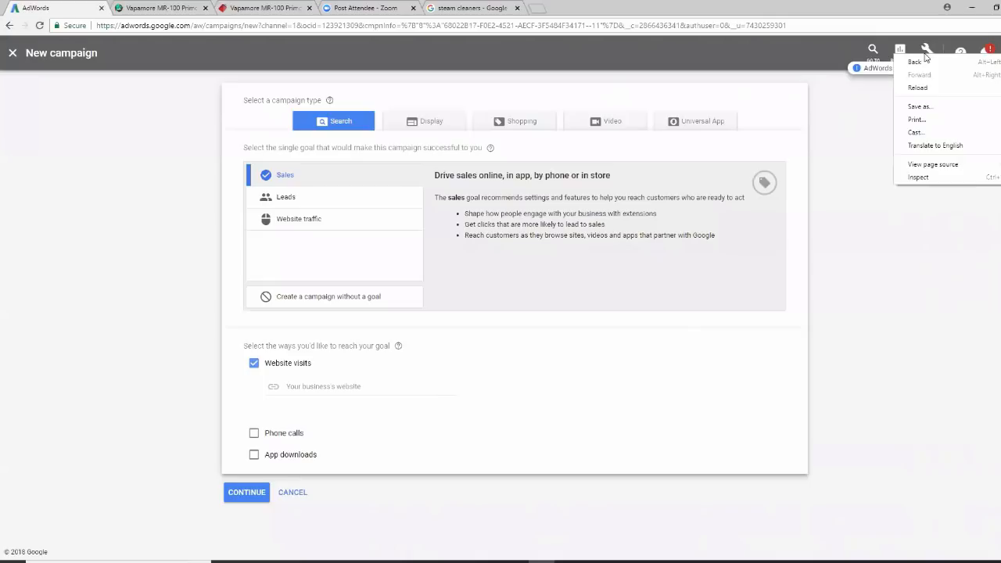
left_click(870, 134)
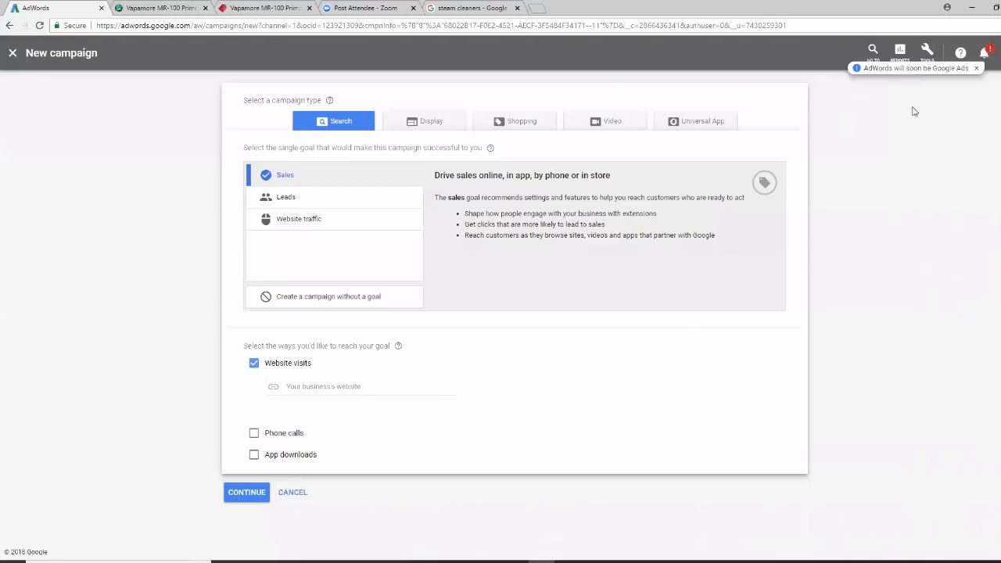
left_click(976, 68)
right_click(928, 53)
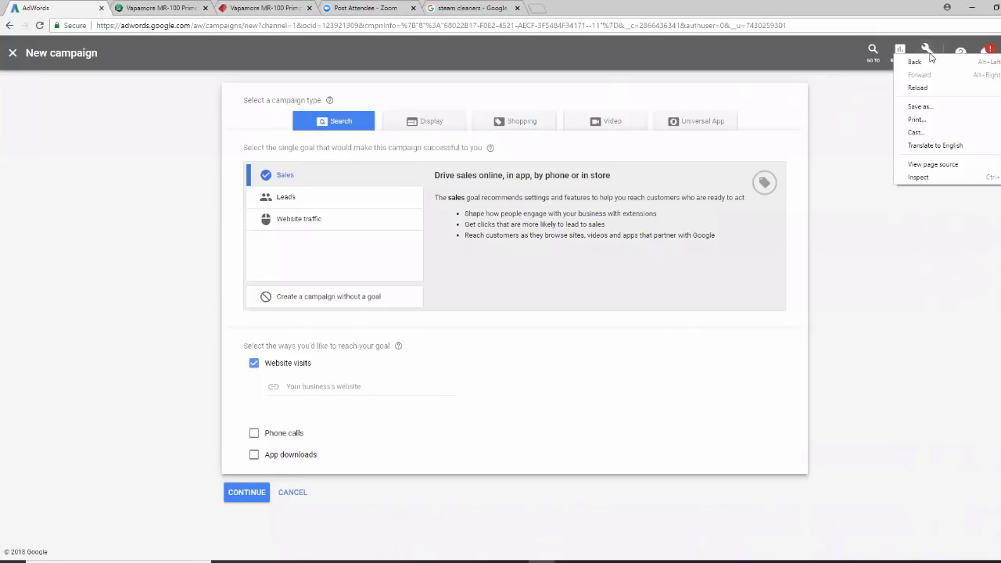
left_click(880, 116)
Create a new Website conversion action from Tools > Conversions
left_click(927, 55)
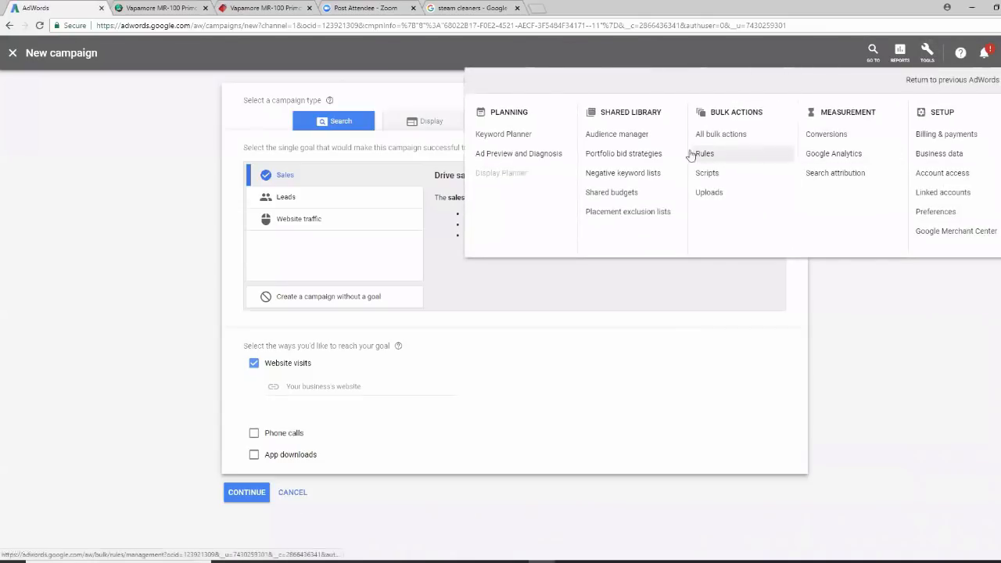
left_click(828, 136)
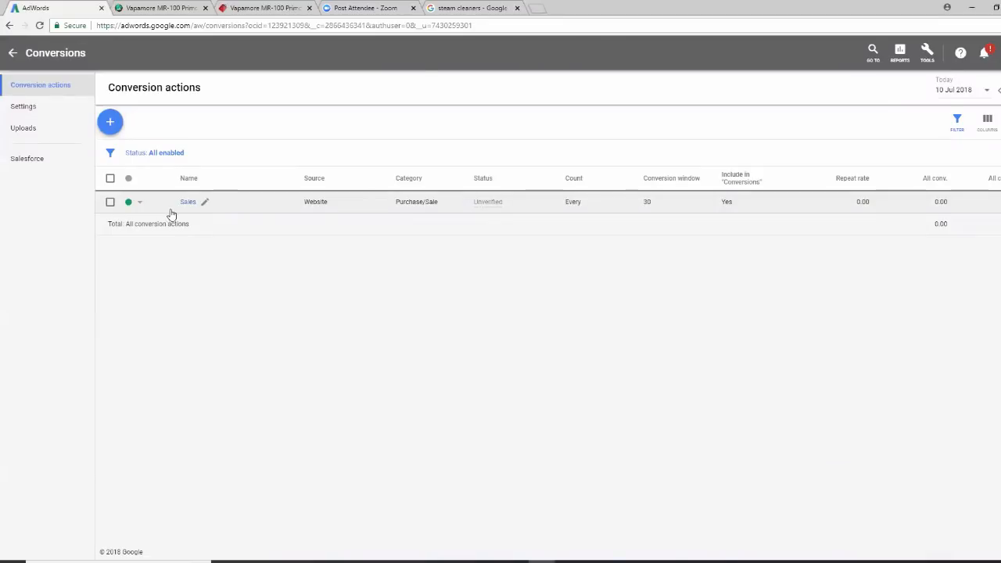
left_click(113, 125)
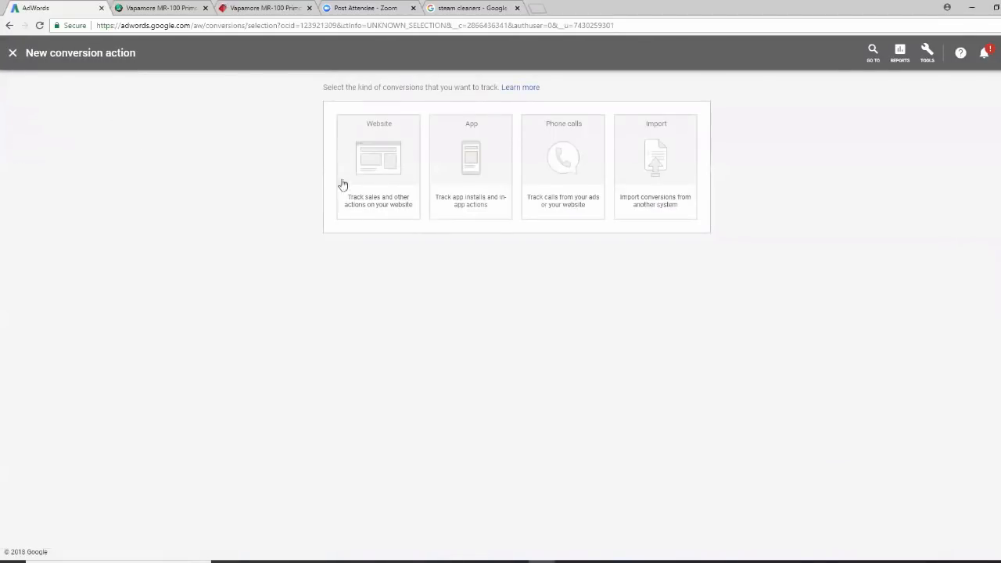
left_click(376, 146)
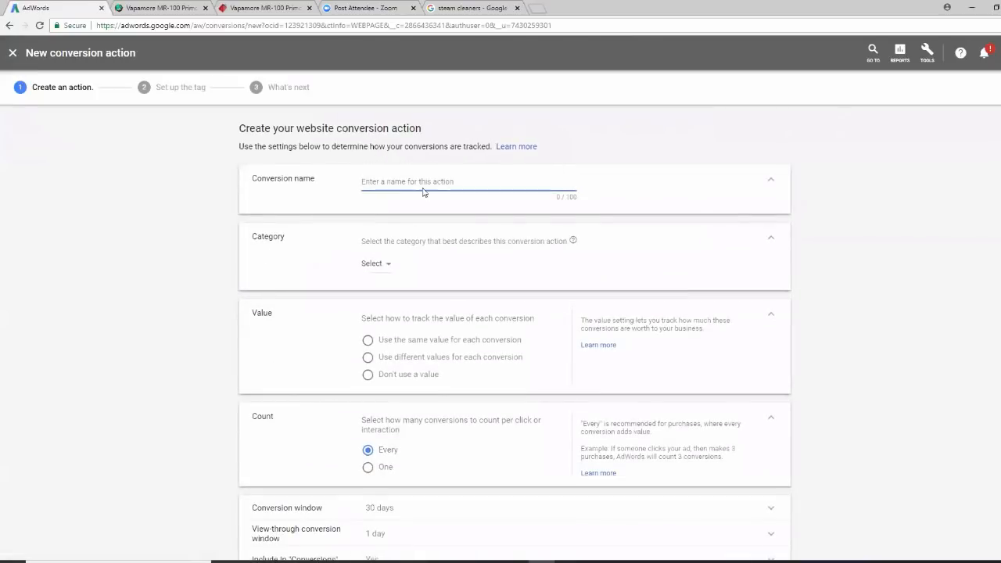
scroll(975, 297, "down", 2)
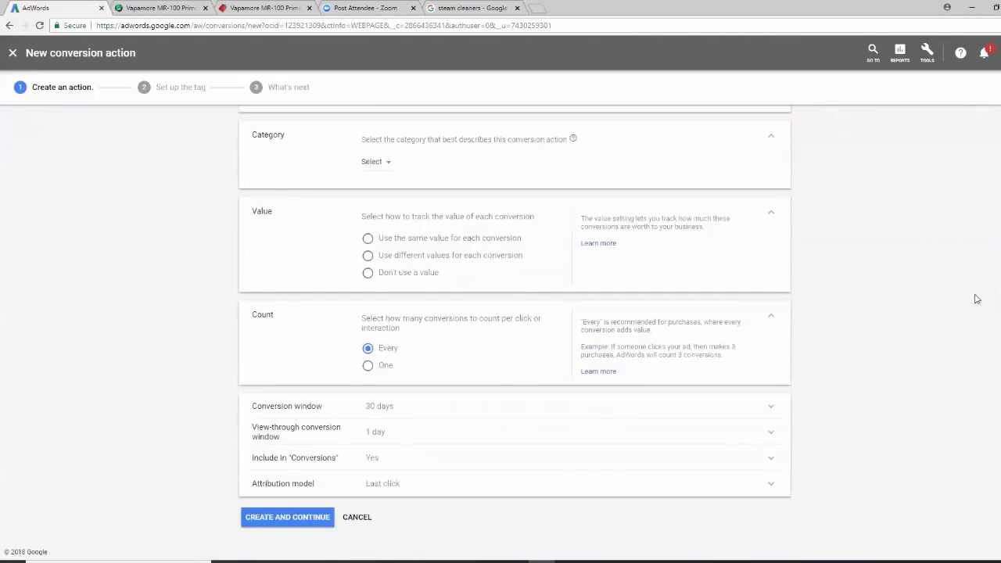
Abandon the new conversion form and open the existing Sales conversion's details
scroll(974, 298, "up", 2)
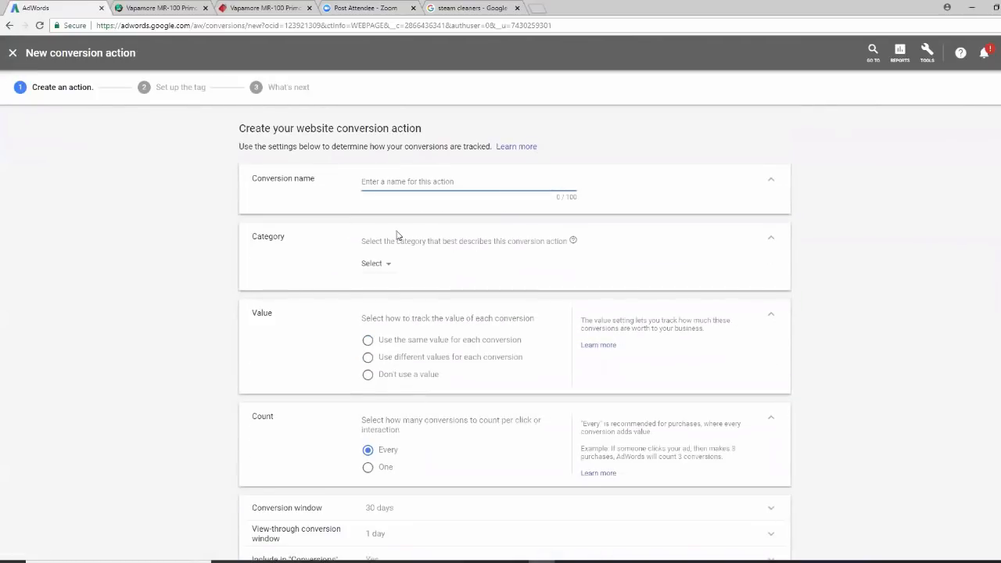
left_click(13, 52)
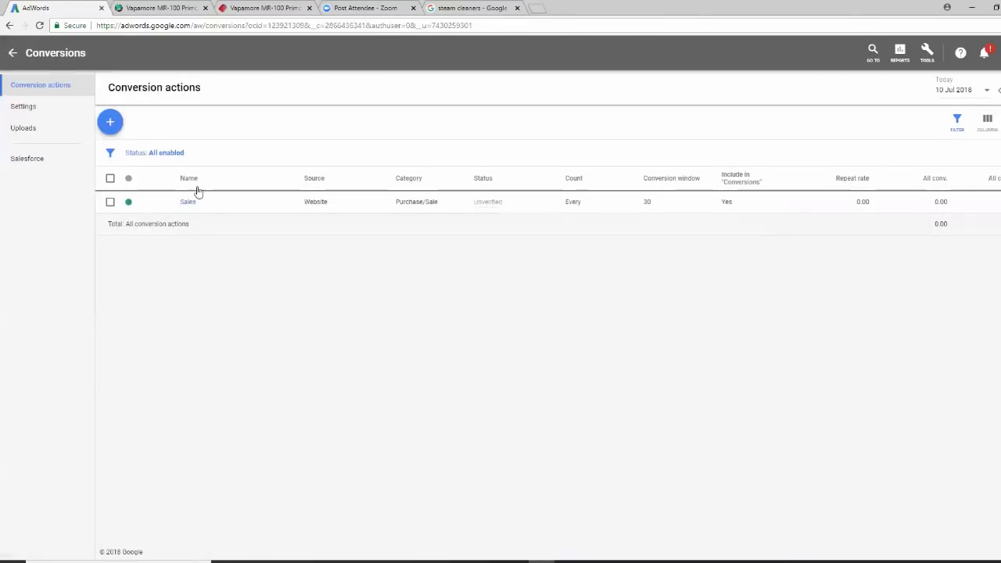
left_click(188, 203)
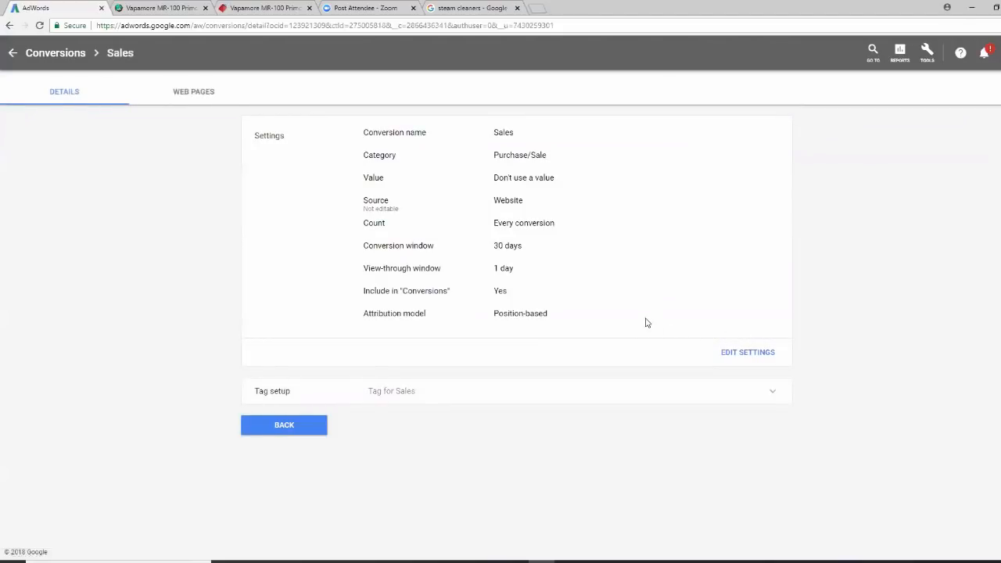
Show the install-it-yourself global site tag, select the snippet, and return to Search campaigns
left_click(773, 395)
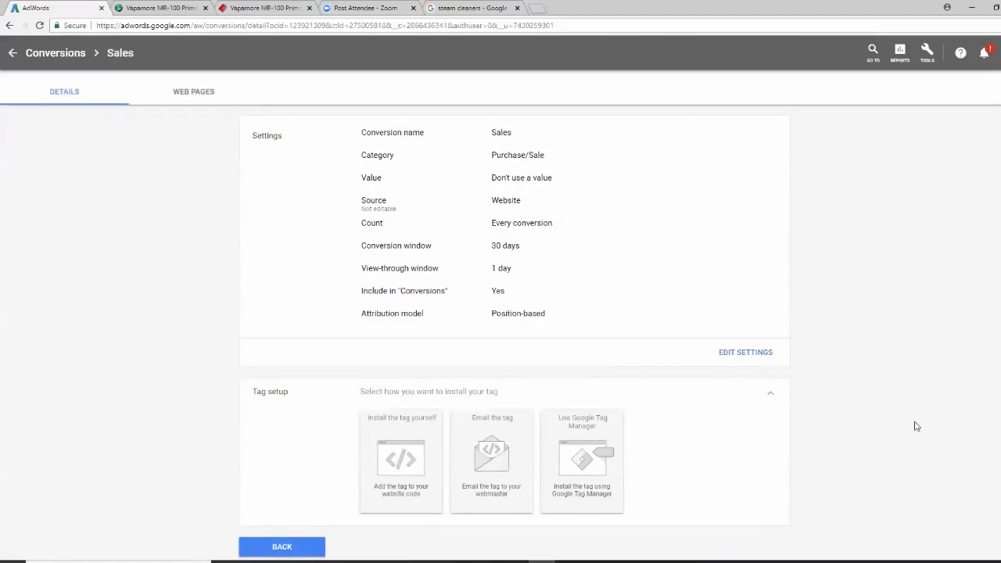
scroll(918, 425, "down", 1)
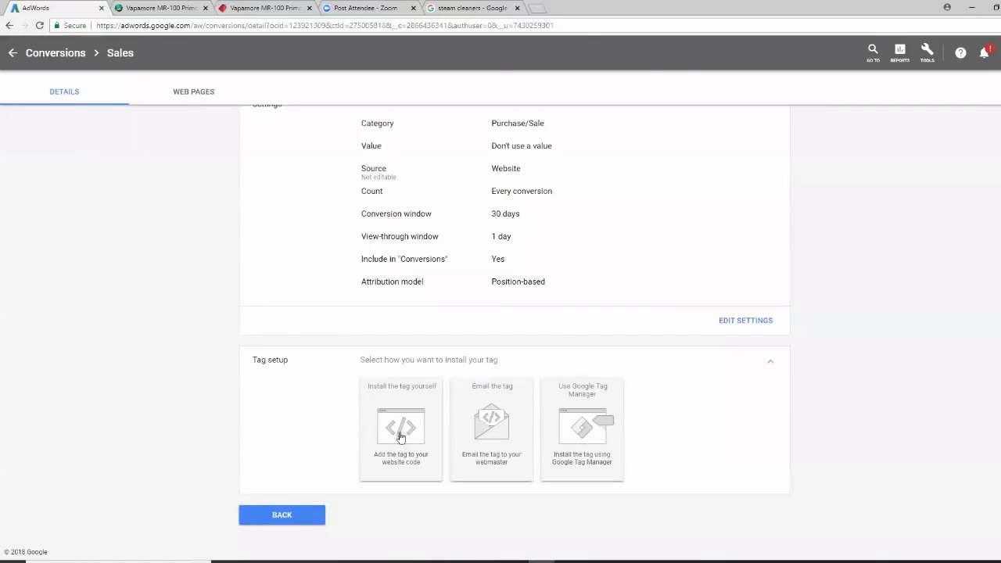
left_click(424, 433)
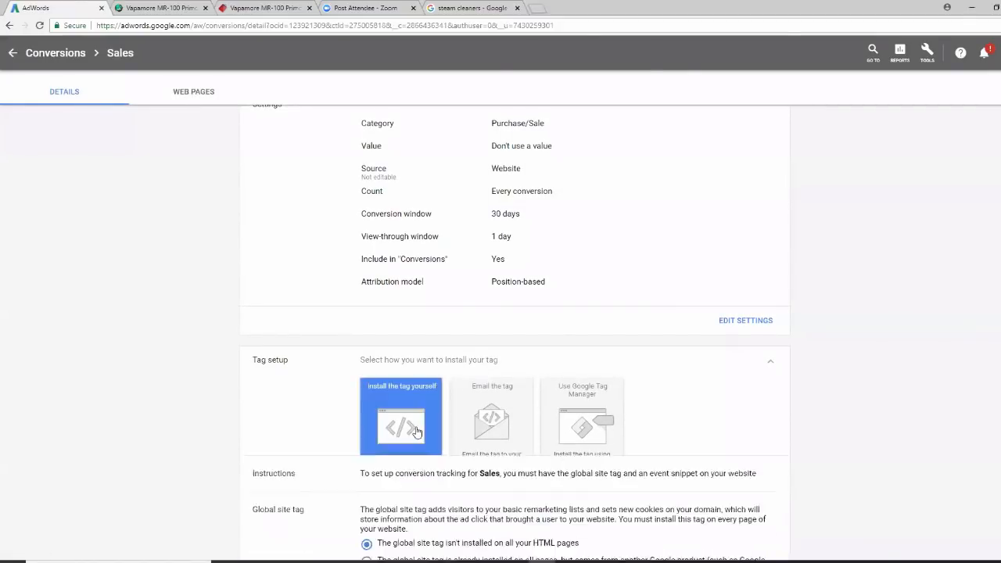
scroll(920, 386, "down", 2)
scroll(920, 387, "down", 4)
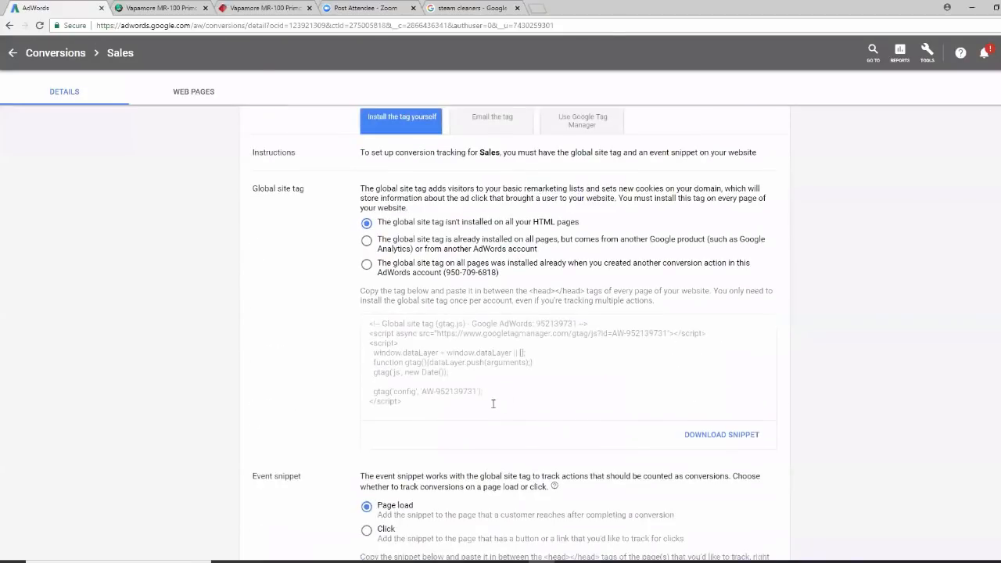
left_click(372, 322)
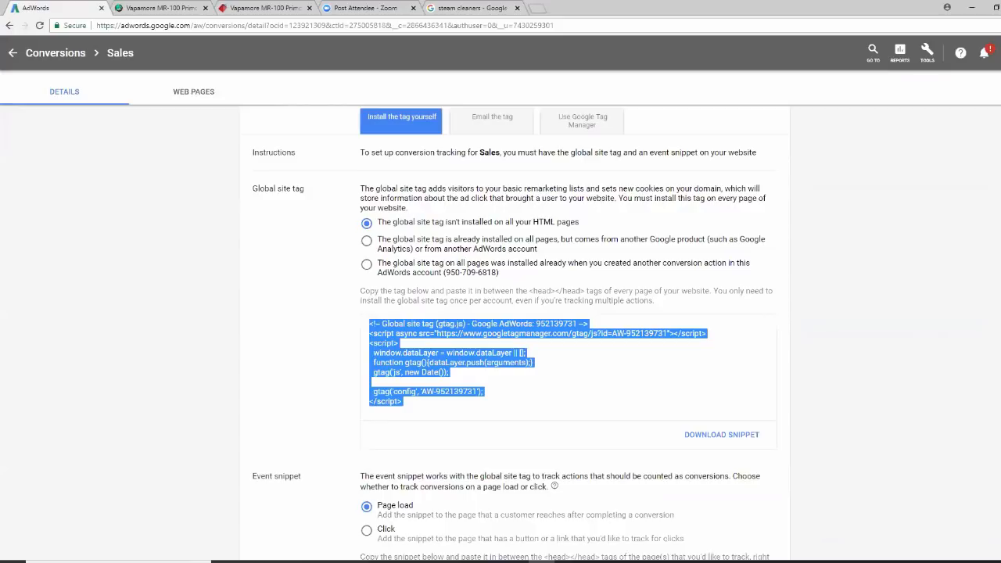
left_click(8, 55)
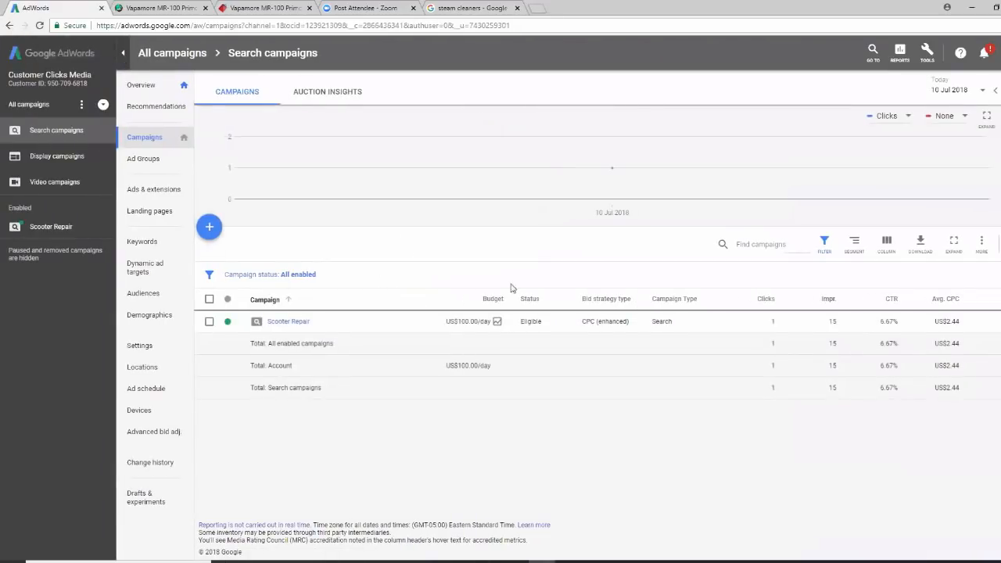
Create a Sales-goal Search campaign driving website visits to needfulgoods.com and continue to settings
left_click(209, 227)
left_click(258, 265)
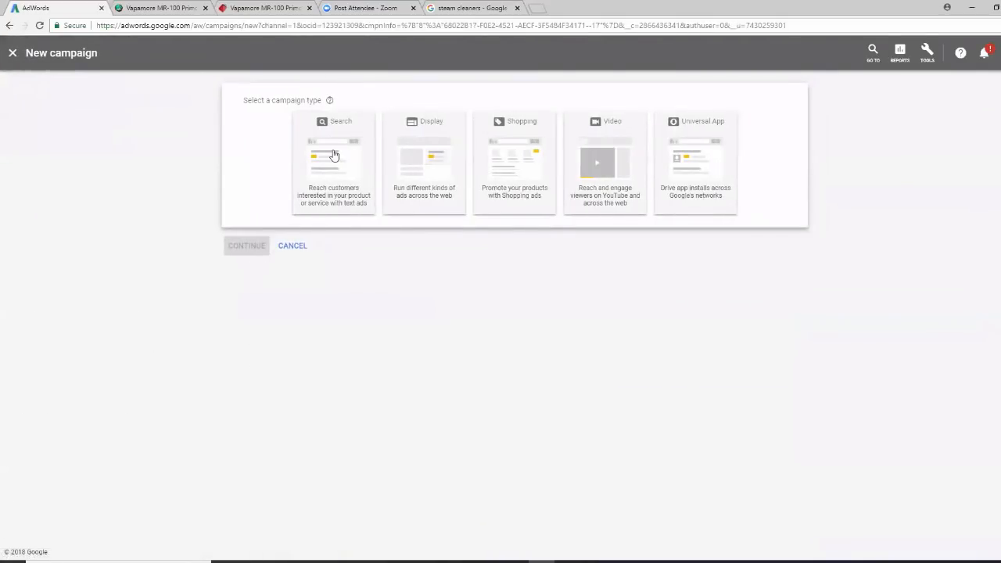
left_click(334, 155)
left_click(326, 177)
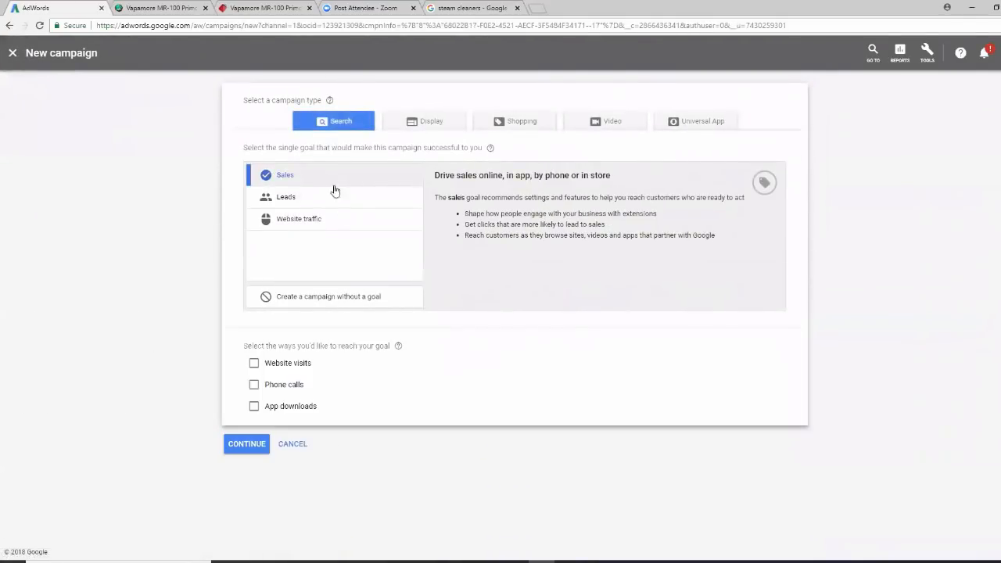
left_click(253, 366)
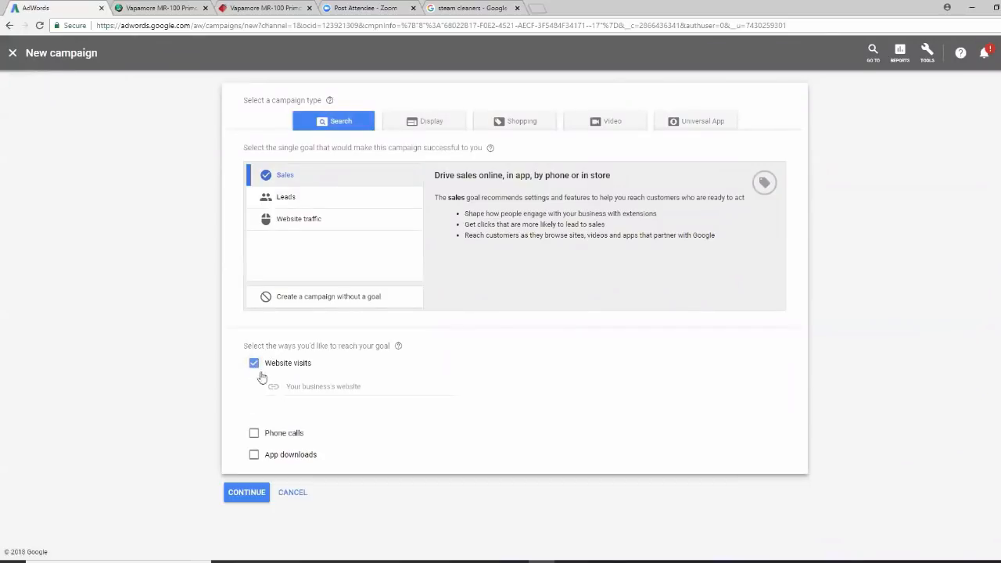
left_click(331, 388)
type("needfulgoods.com")
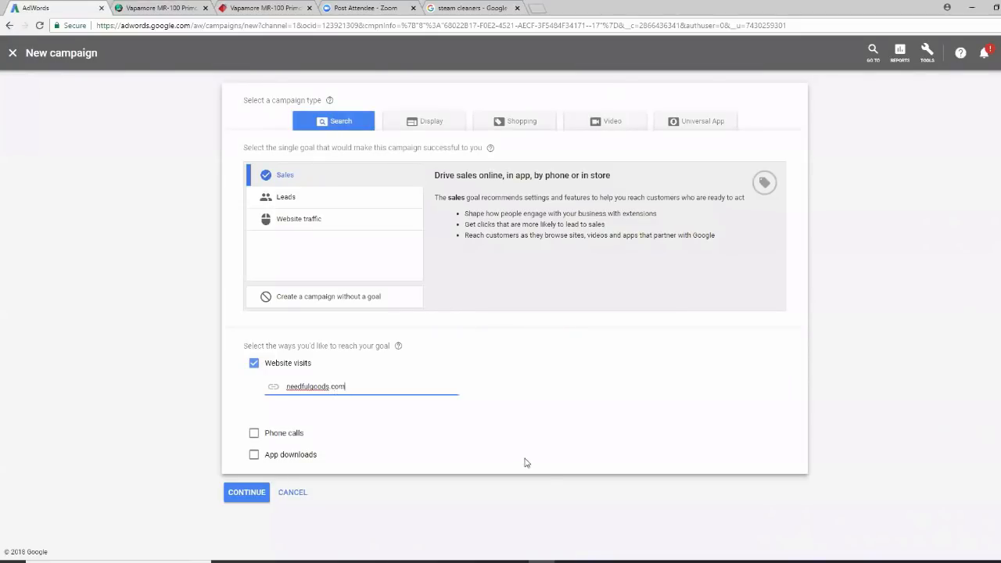
left_click(249, 494)
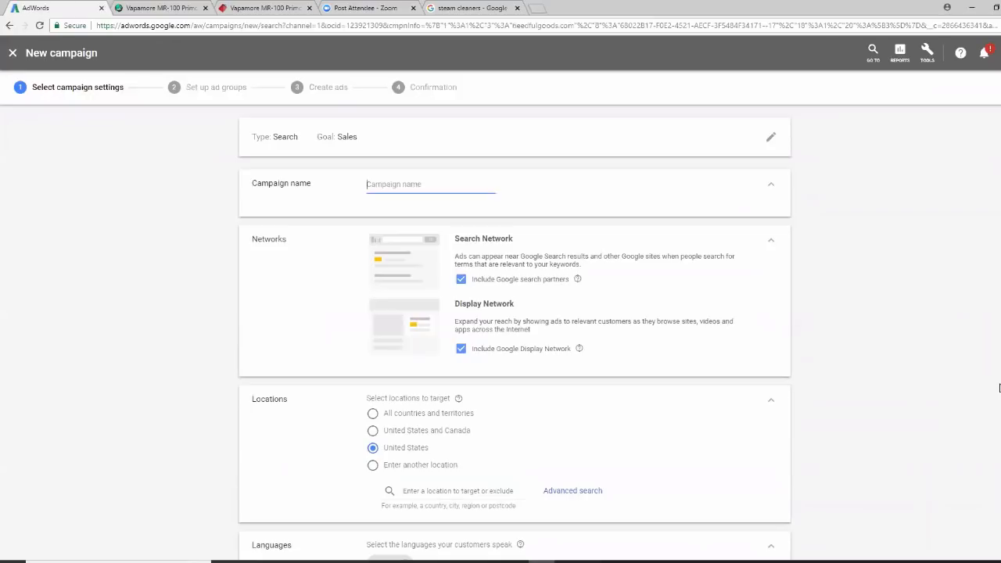
Name the campaign Steam Cleaner and exclude the Display Network and search partners
type("Steam Cleaner")
left_click(461, 350)
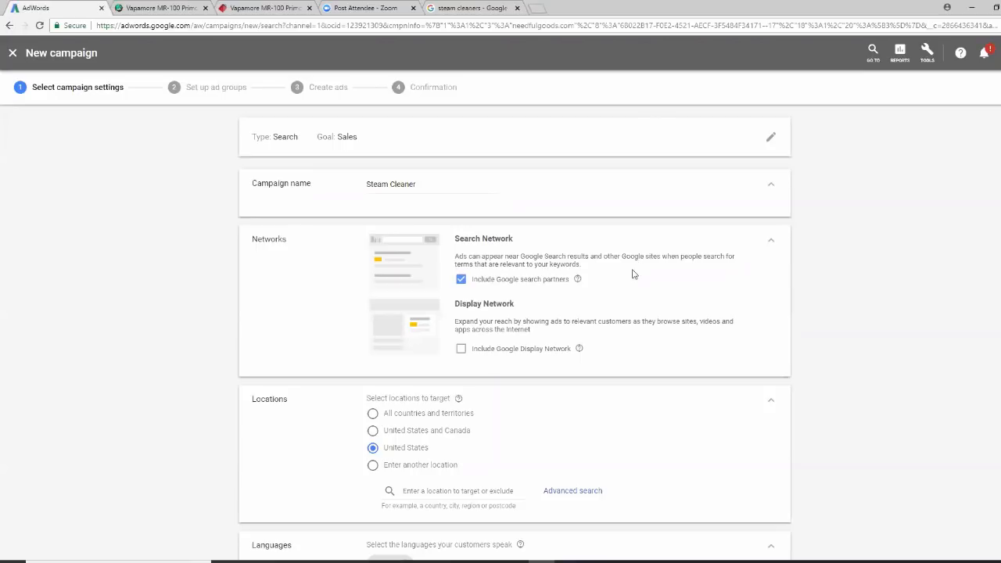
left_click(461, 281)
Enter a daily budget of US$50.00 for the campaign
scroll(874, 313, "down", 2)
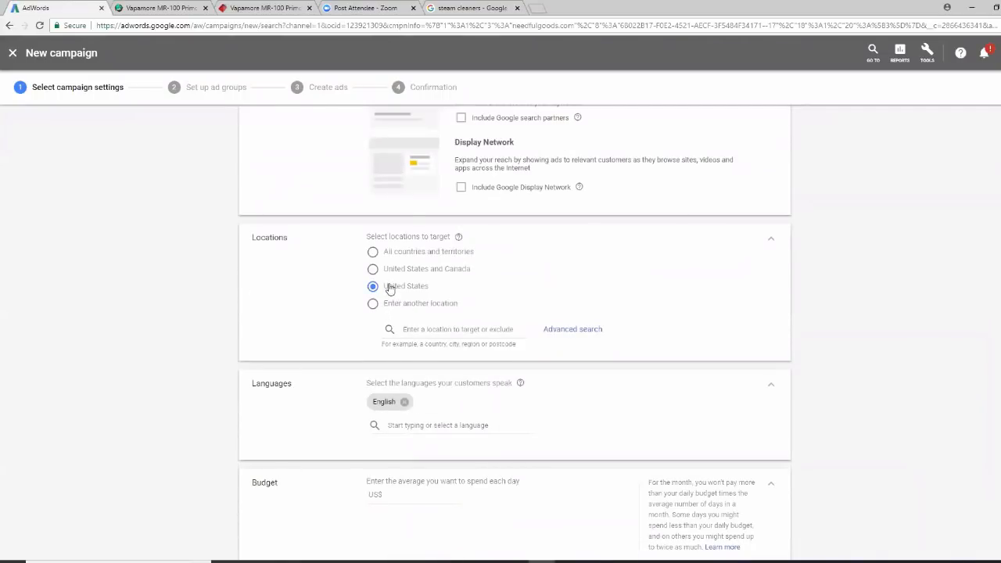
scroll(934, 318, "down", 1)
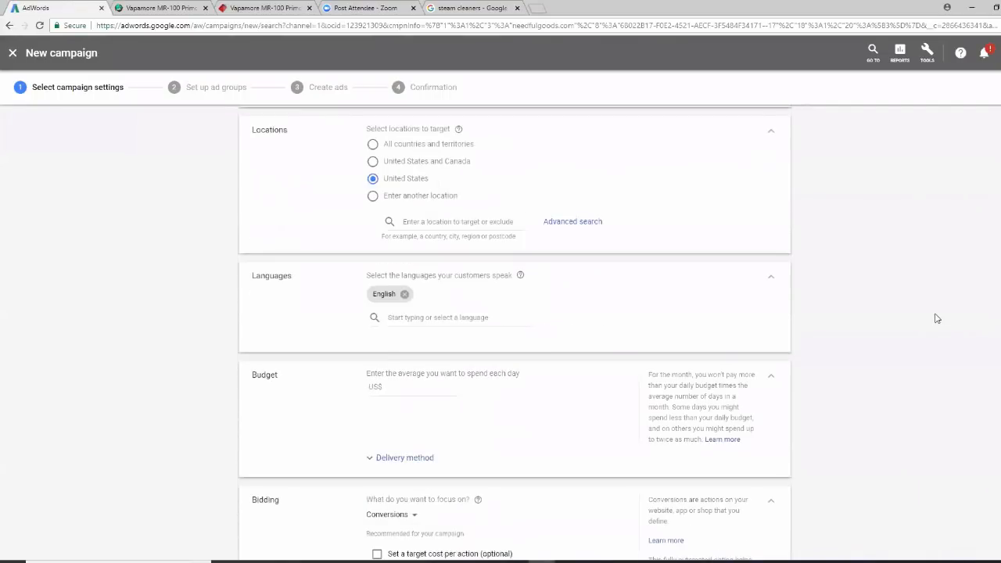
scroll(998, 303, "down", 1)
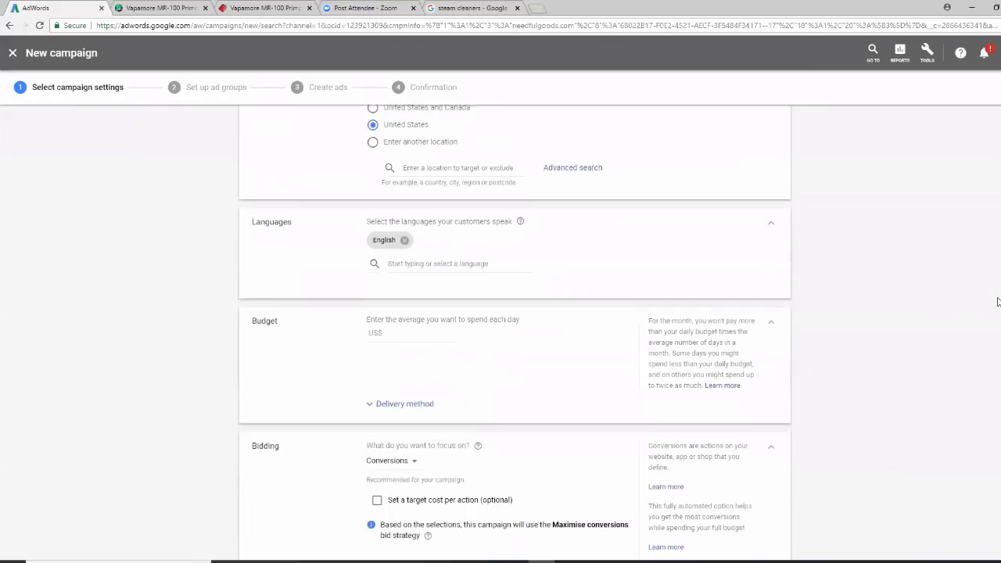
left_click(391, 334)
type("50.00")
scroll(994, 429, "down", 3)
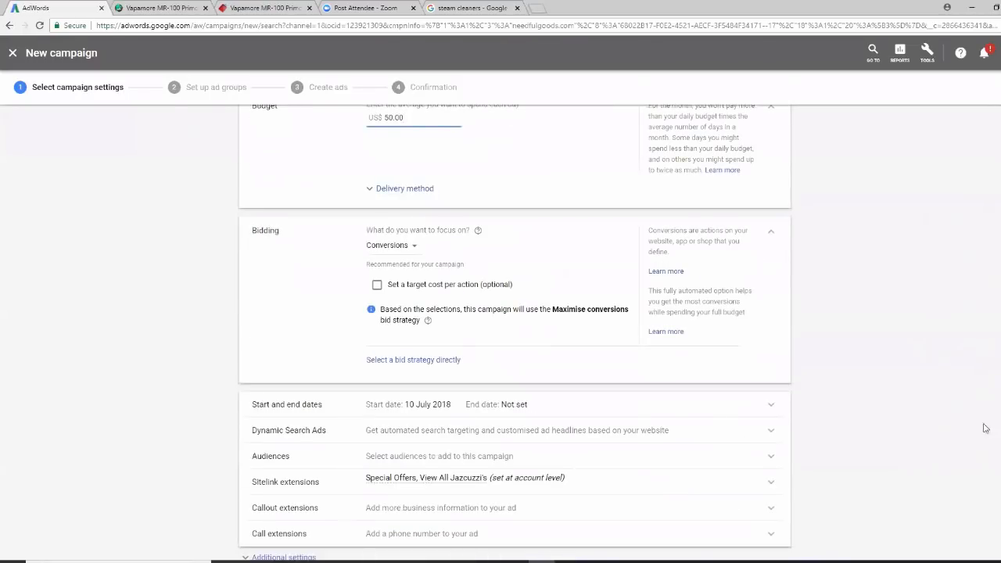
Set bidding to Manual CPC, chosen directly as the bid strategy, with Enhanced CPC unticked
left_click(418, 247)
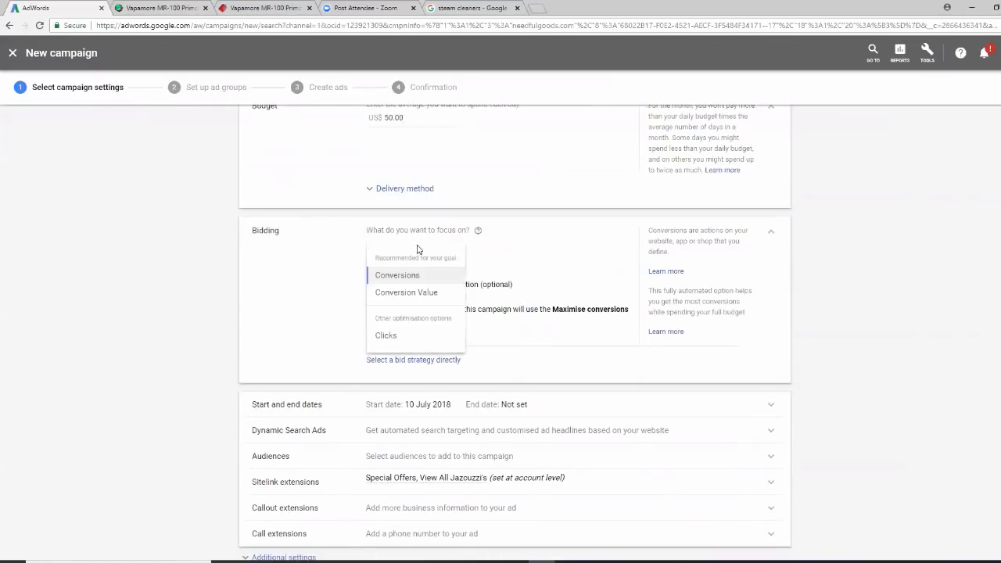
left_click(387, 335)
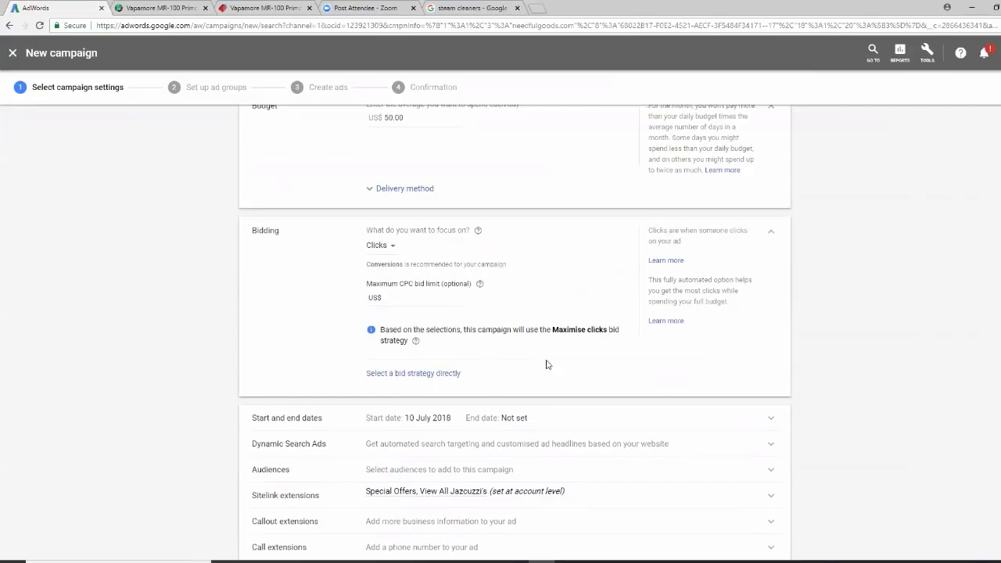
left_click(433, 374)
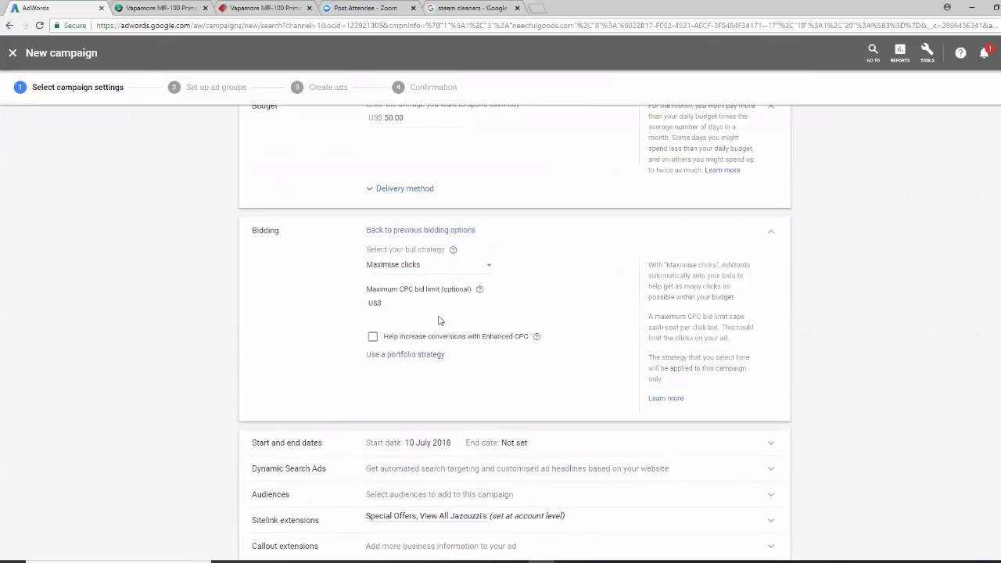
left_click(488, 271)
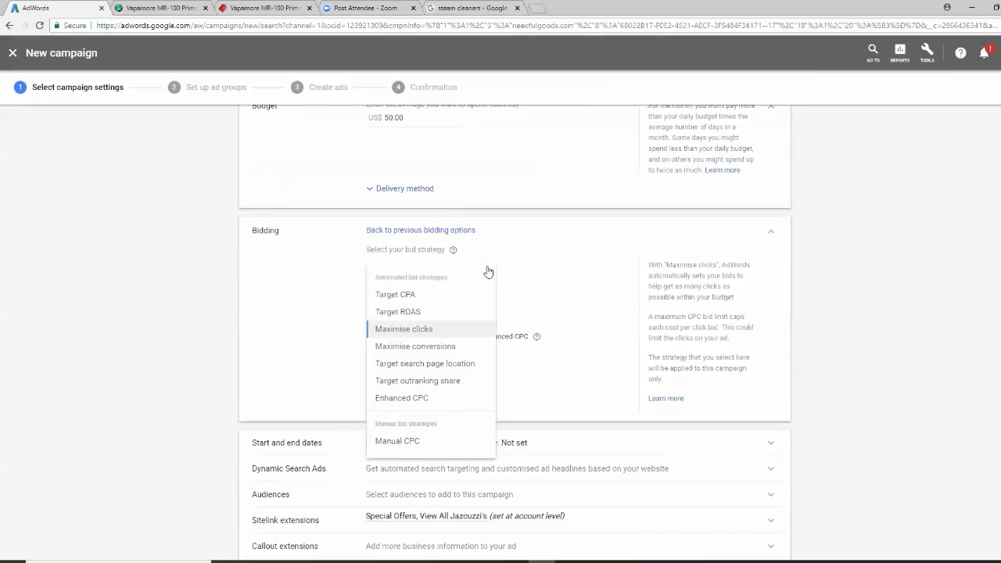
left_click(415, 448)
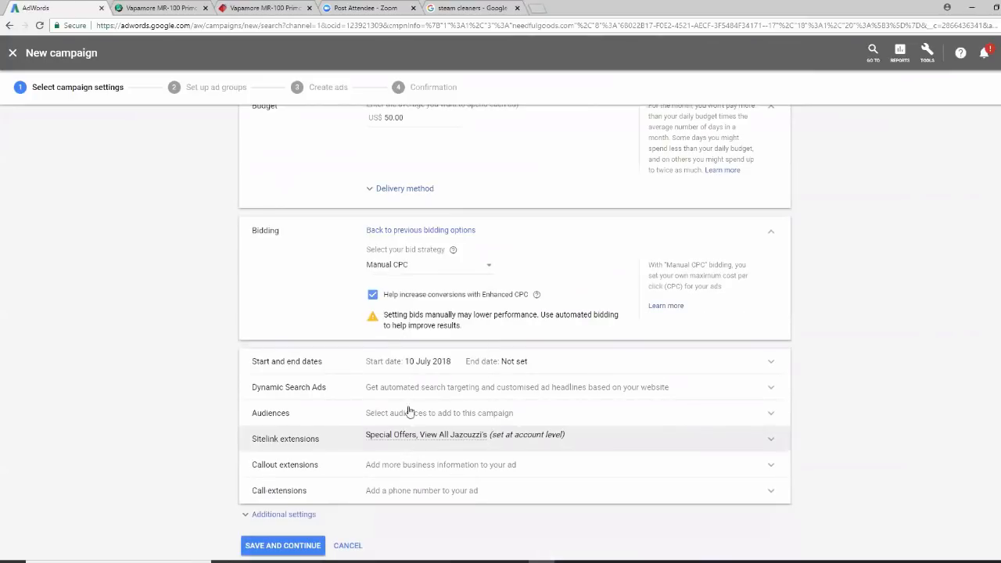
left_click(372, 298)
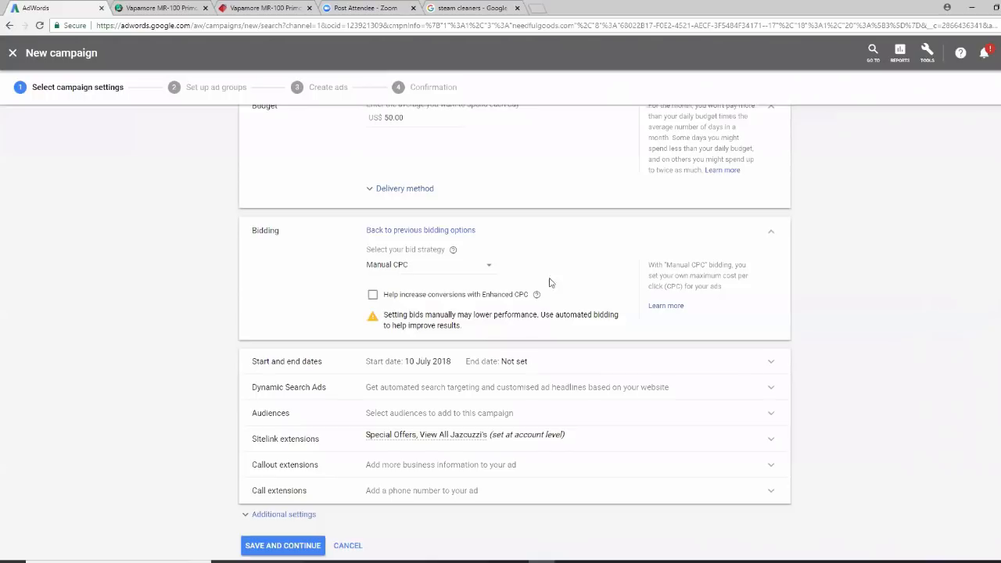
left_click(492, 269)
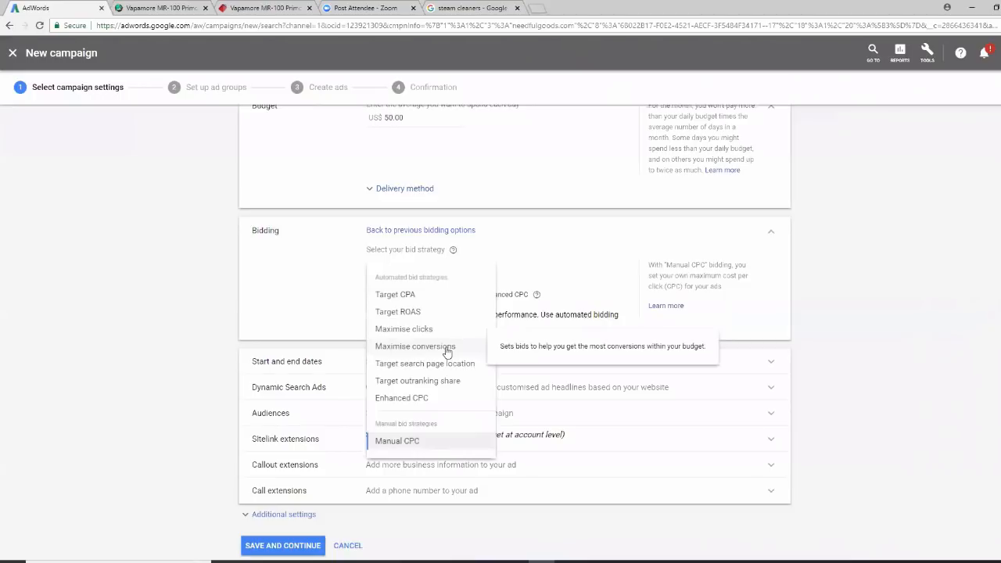
left_click(421, 445)
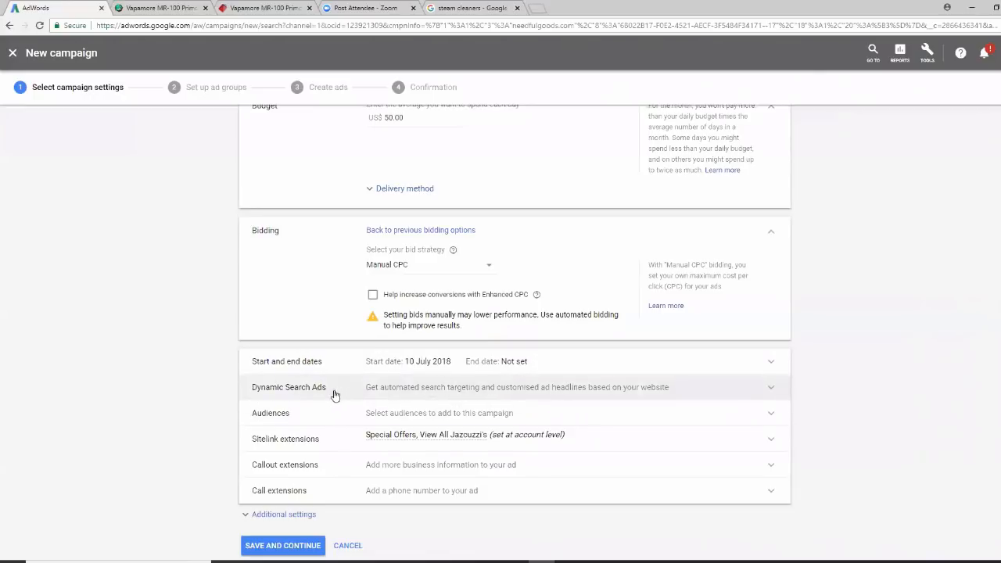
scroll(819, 389, "down", 1)
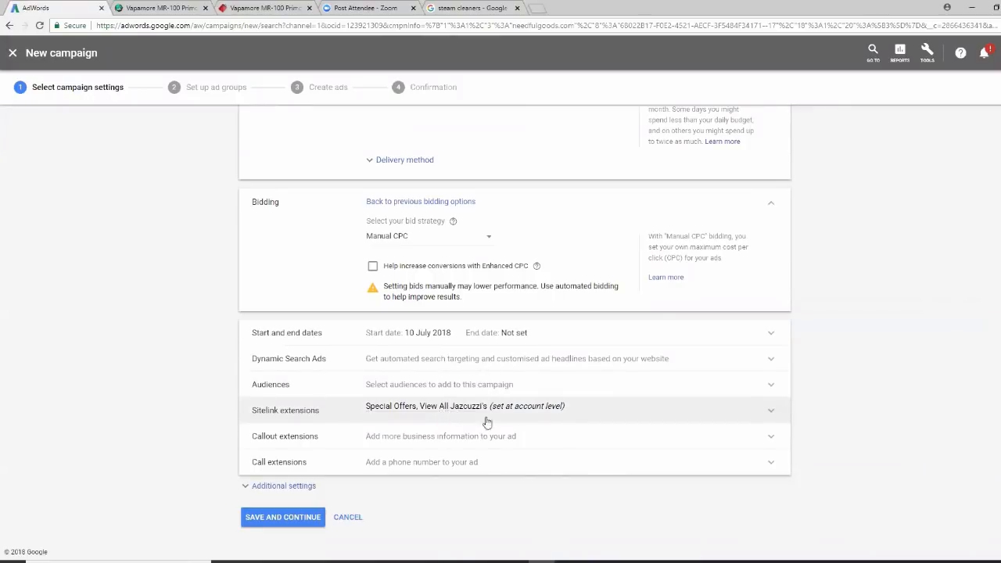
mouse_move(459, 417)
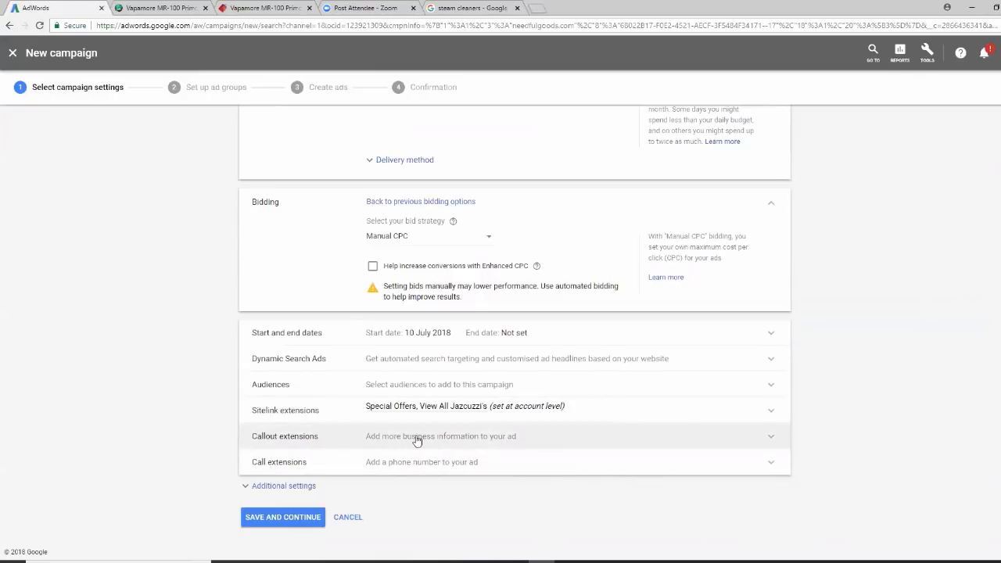
Schedule the ads to run all days from 08:00 to 20:00
left_click(302, 488)
scroll(903, 389, "down", 2)
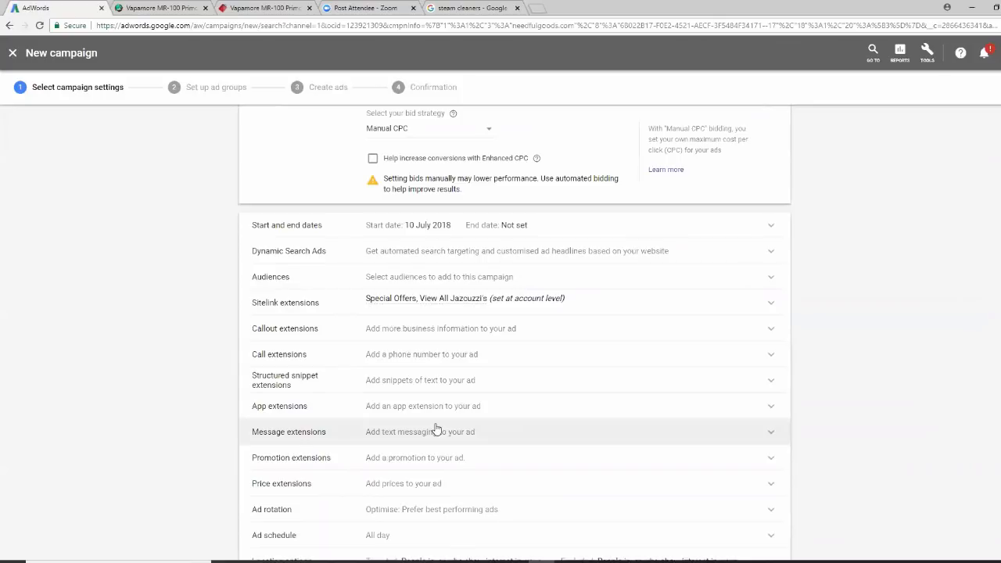
scroll(437, 429, "down", 2)
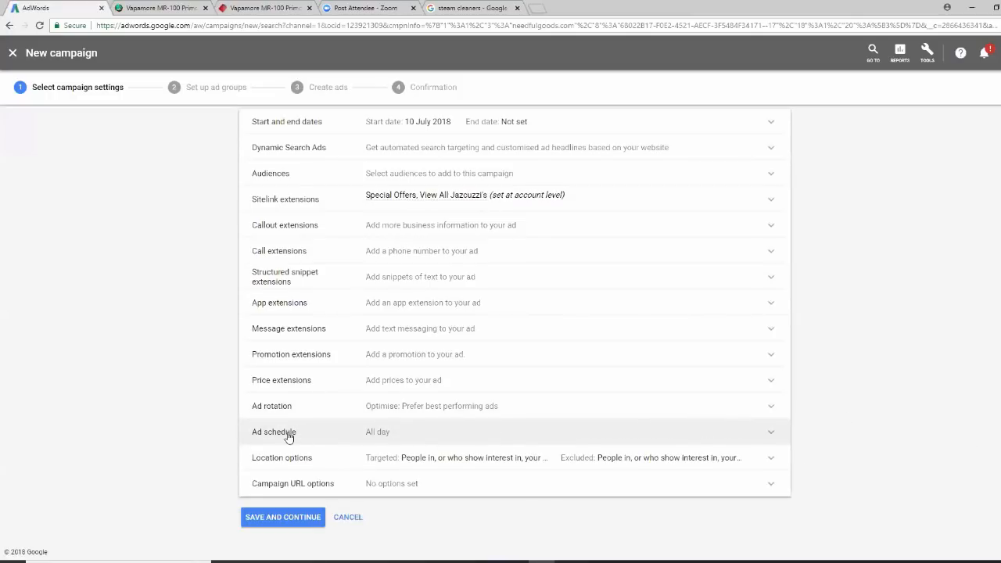
left_click(463, 435)
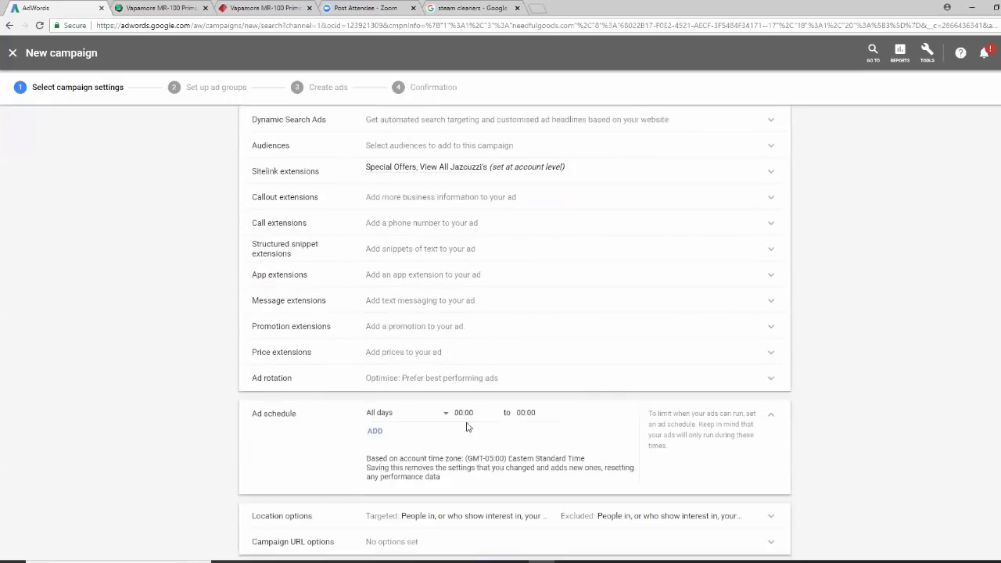
left_click(471, 413)
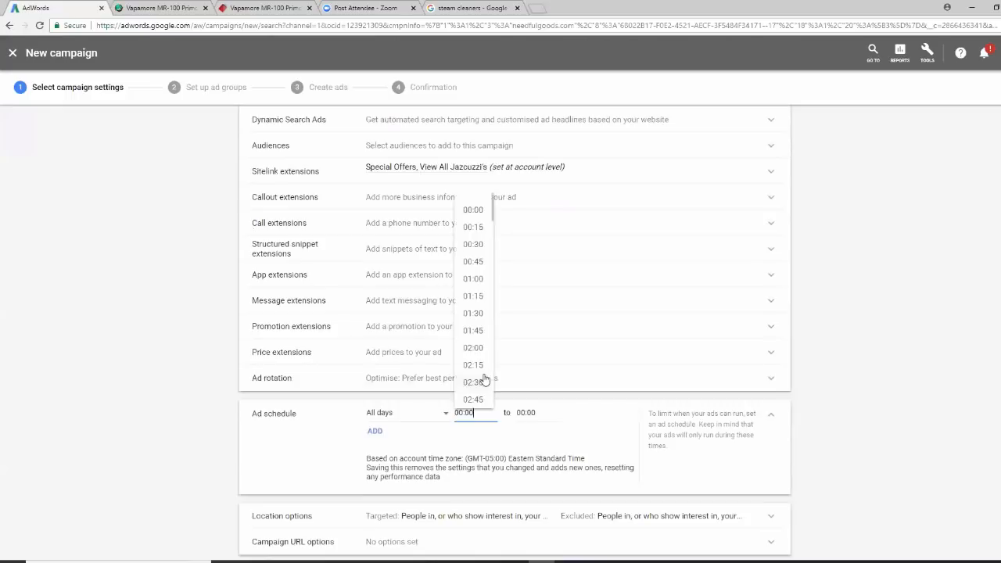
scroll(484, 380, "down", 5)
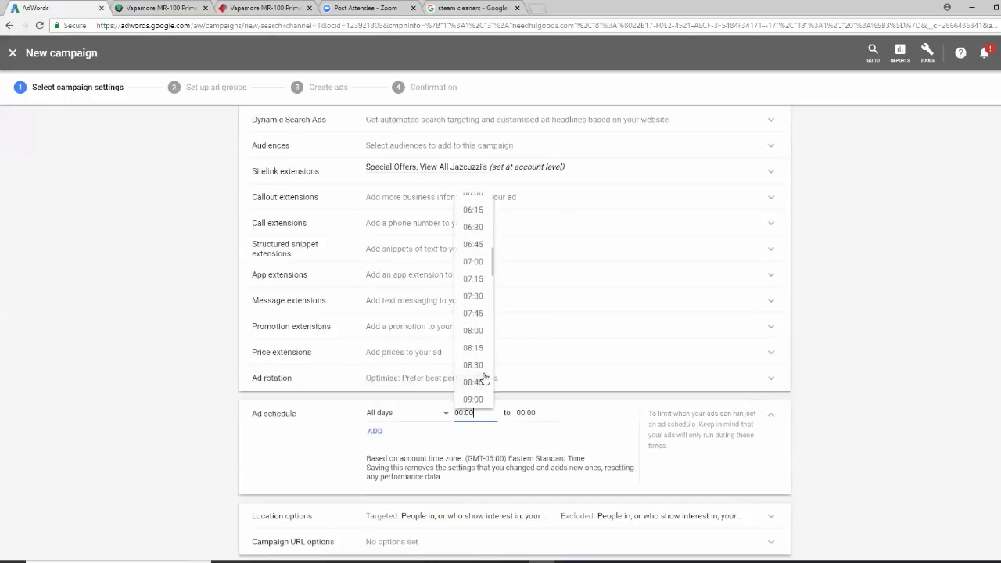
left_click(469, 330)
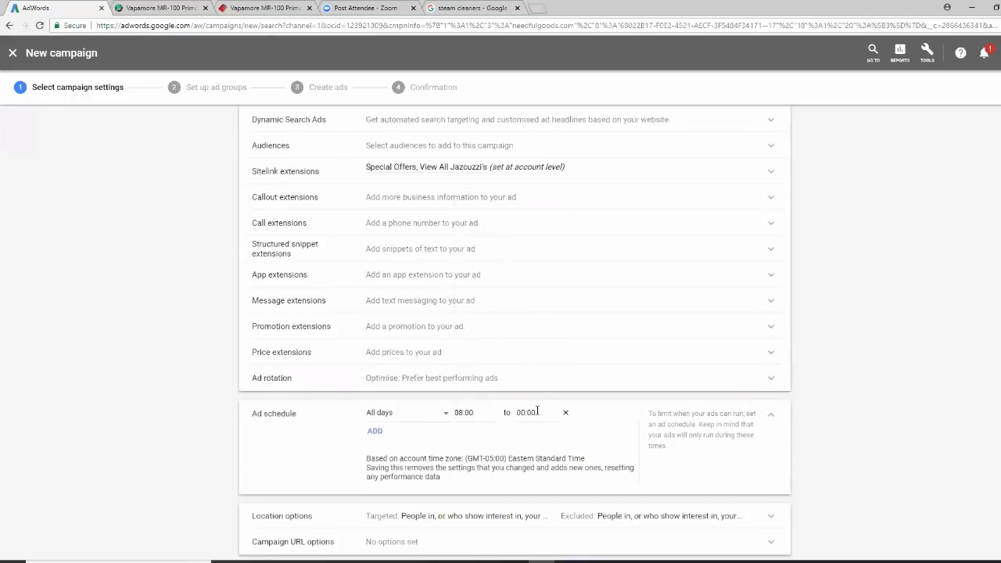
left_click(538, 412)
scroll(539, 352, "down", 11)
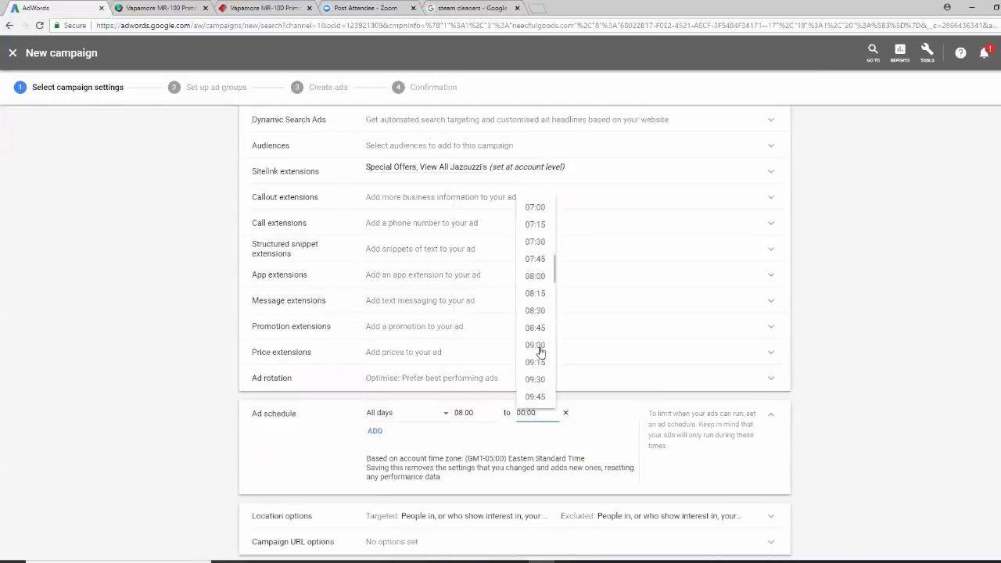
scroll(540, 353, "down", 4)
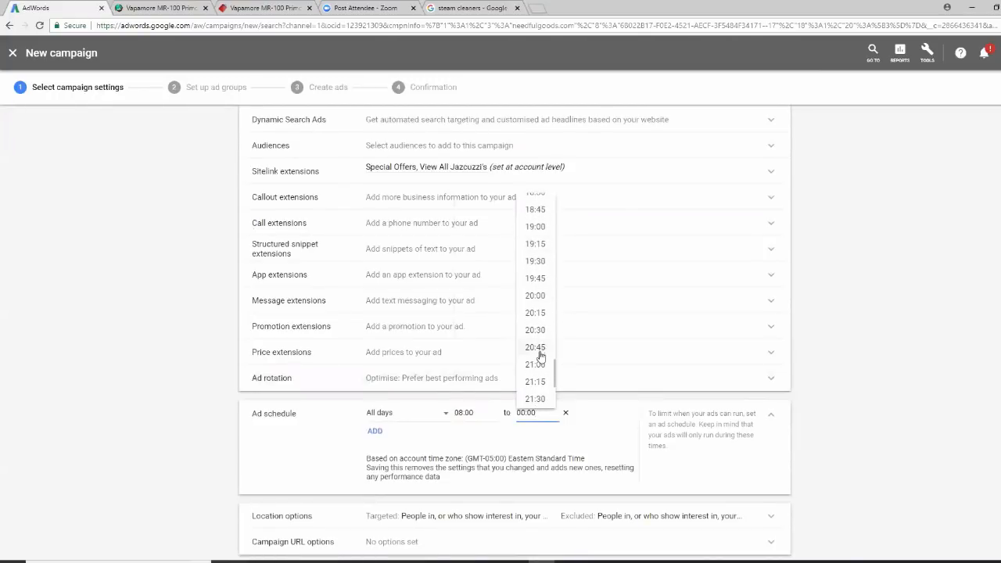
left_click(536, 296)
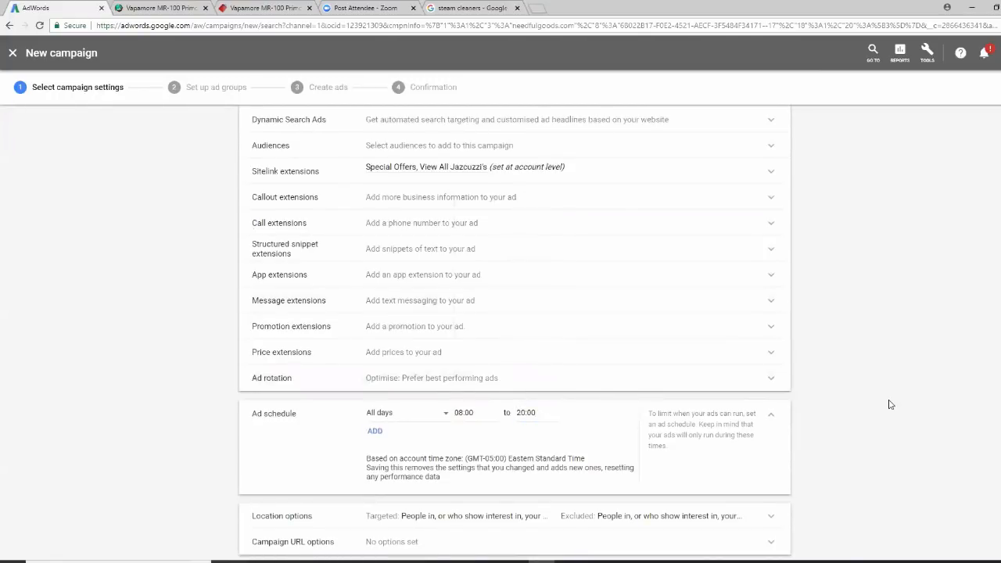
Expand the Location options section of the campaign settings
scroll(889, 405, "down", 1)
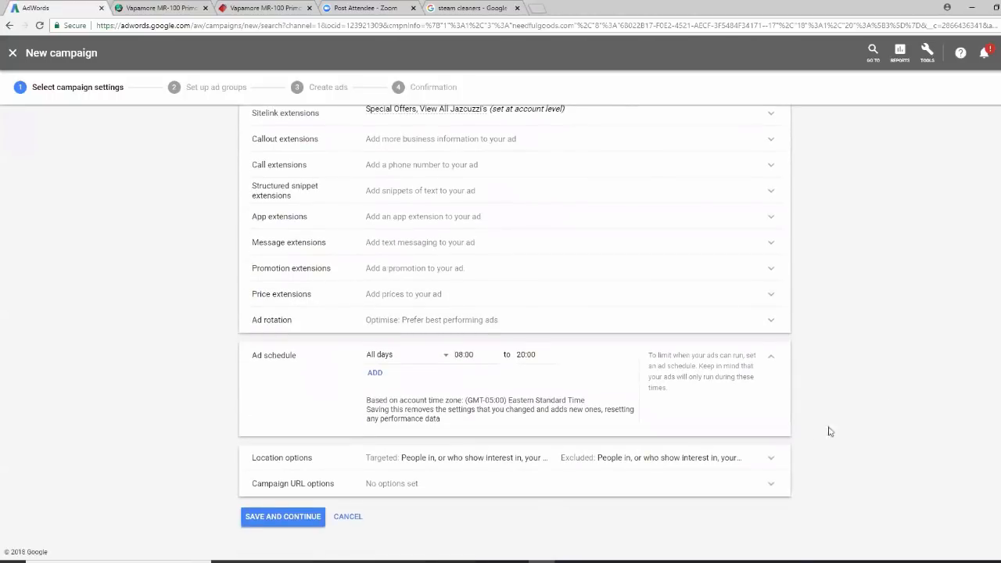
left_click(501, 468)
scroll(889, 426, "down", 2)
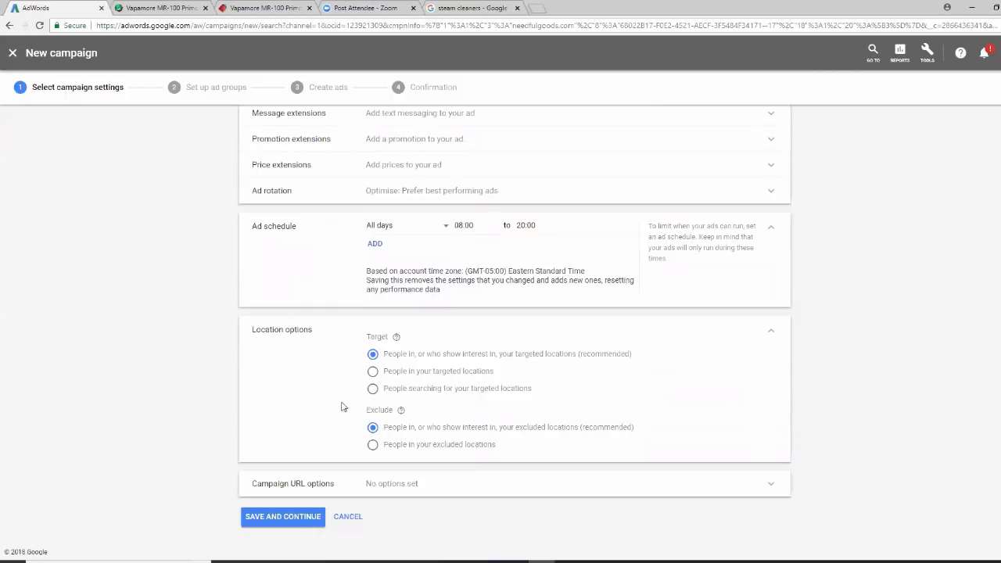
Target only people in your targeted locations, review the settings, and save and continue
left_click(371, 372)
scroll(514, 334, "up", 12)
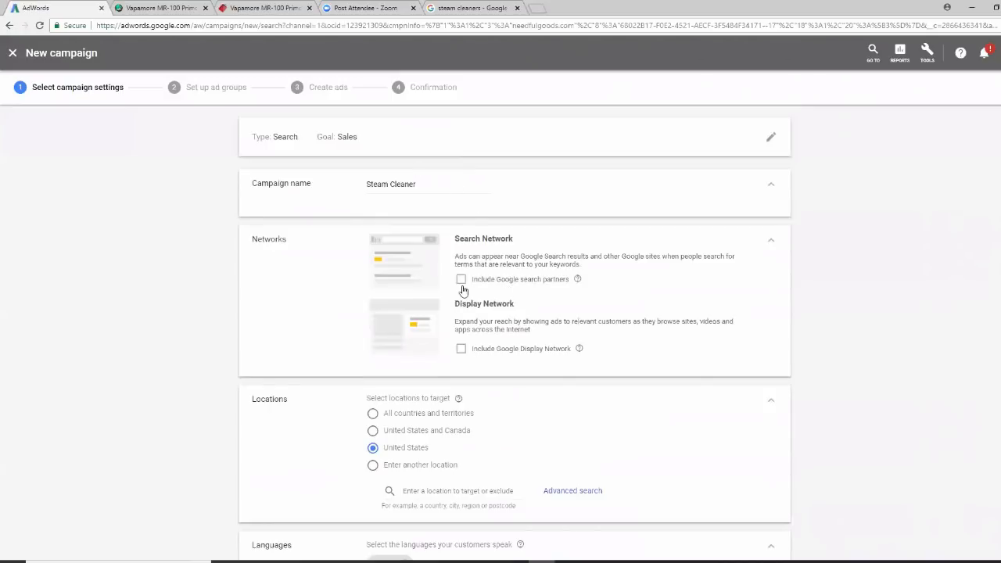
scroll(941, 409, "down", 2)
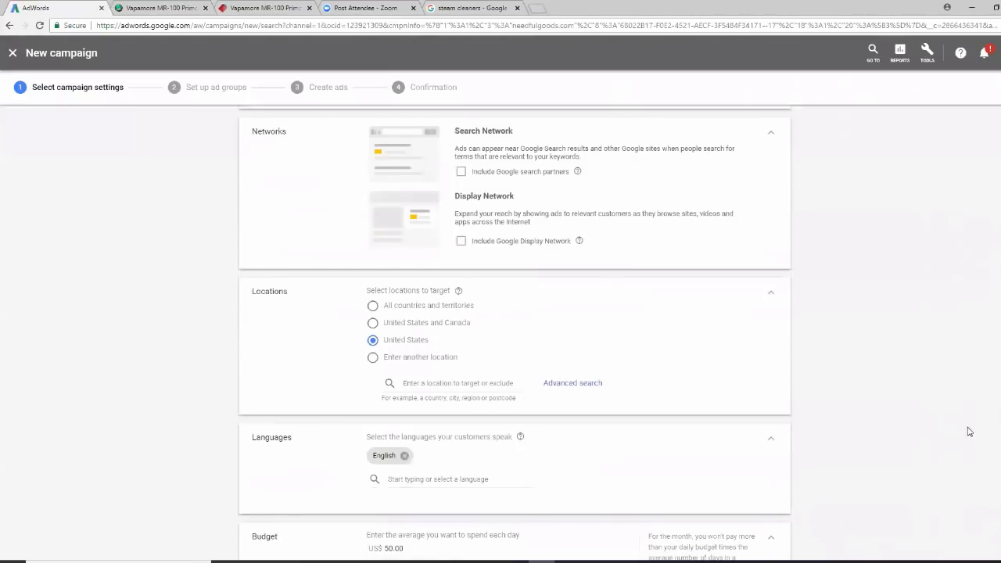
scroll(968, 432, "down", 4)
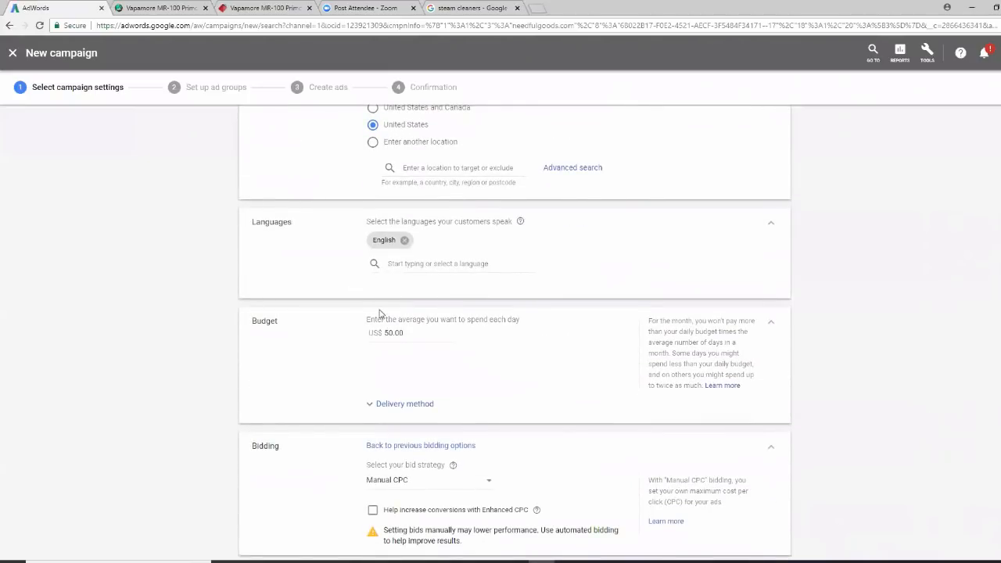
scroll(899, 333, "down", 3)
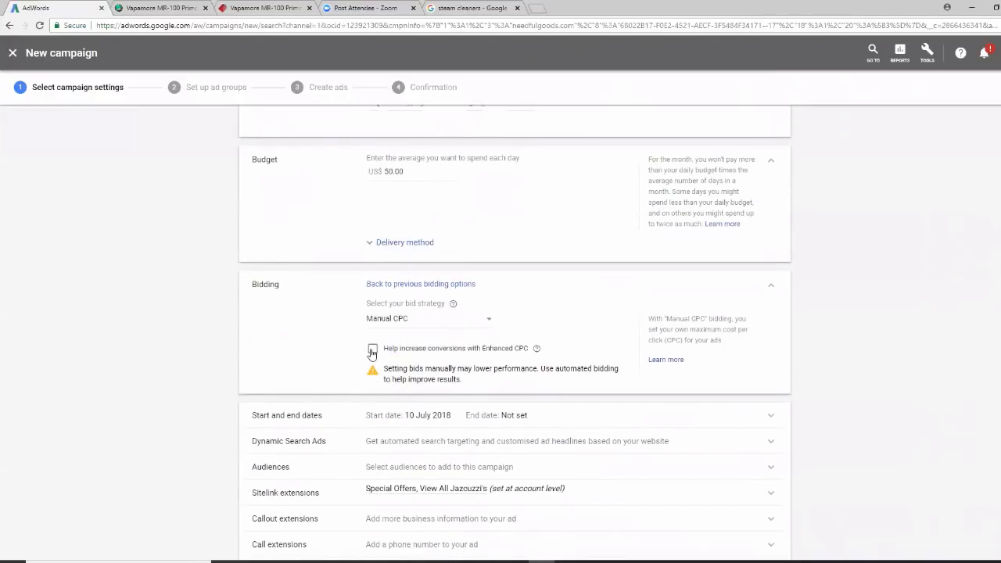
scroll(956, 359, "down", 2)
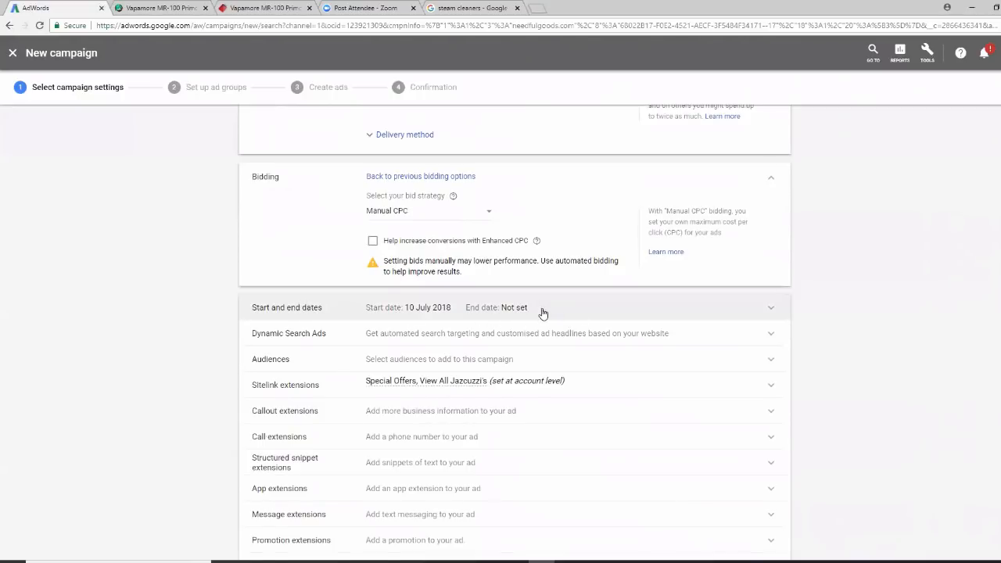
scroll(927, 348, "down", 2)
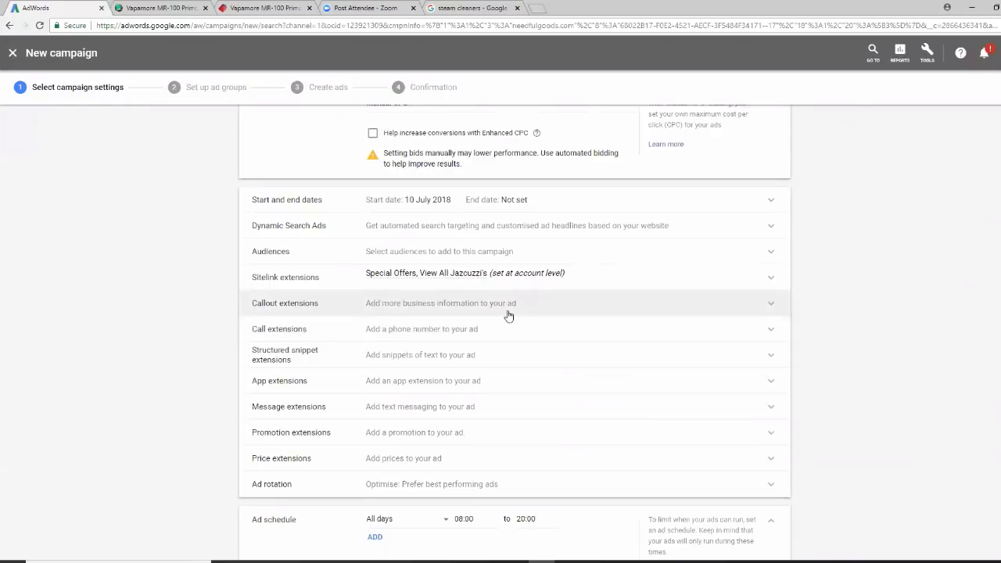
scroll(516, 316, "down", 2)
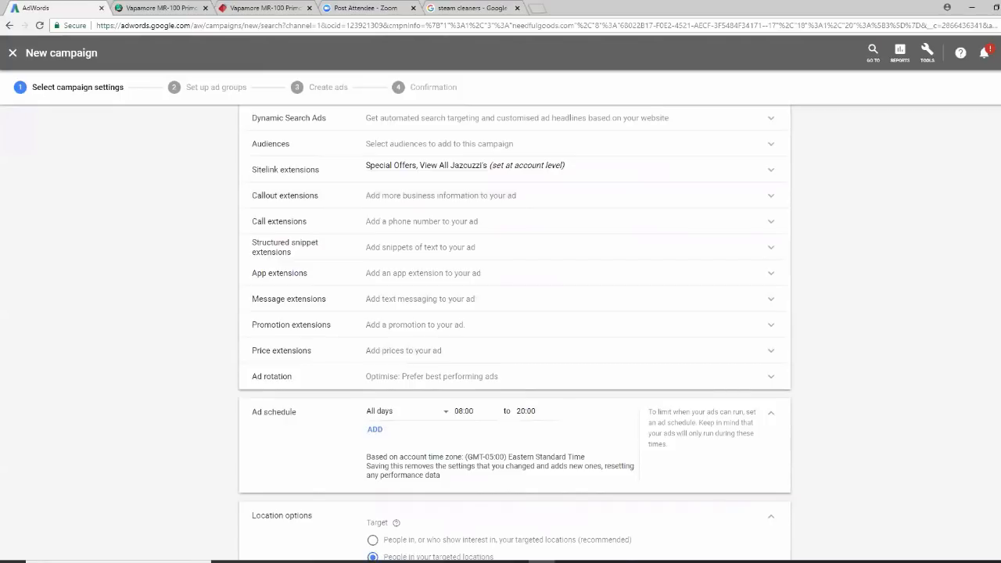
scroll(480, 430, "down", 3)
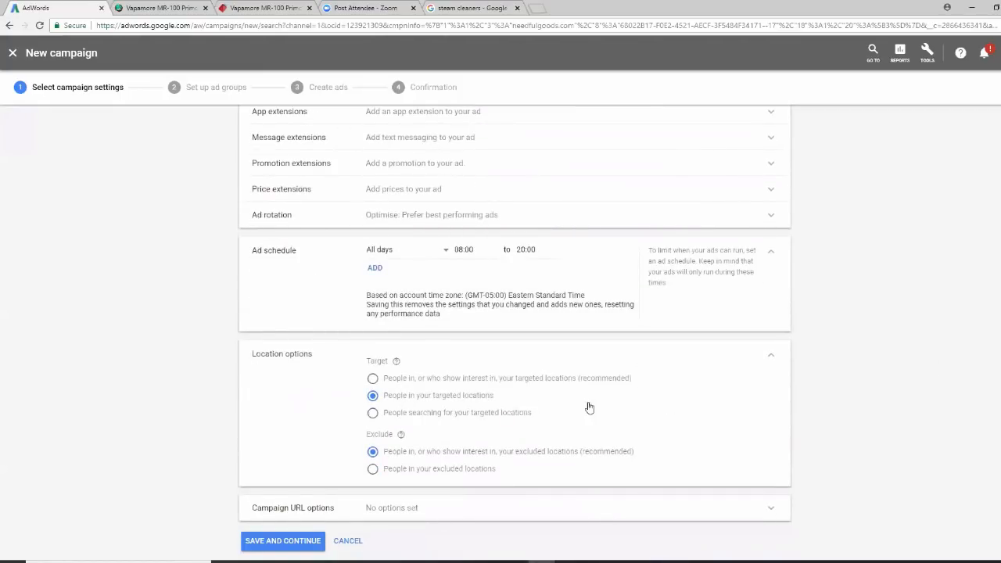
scroll(615, 503, "down", 1)
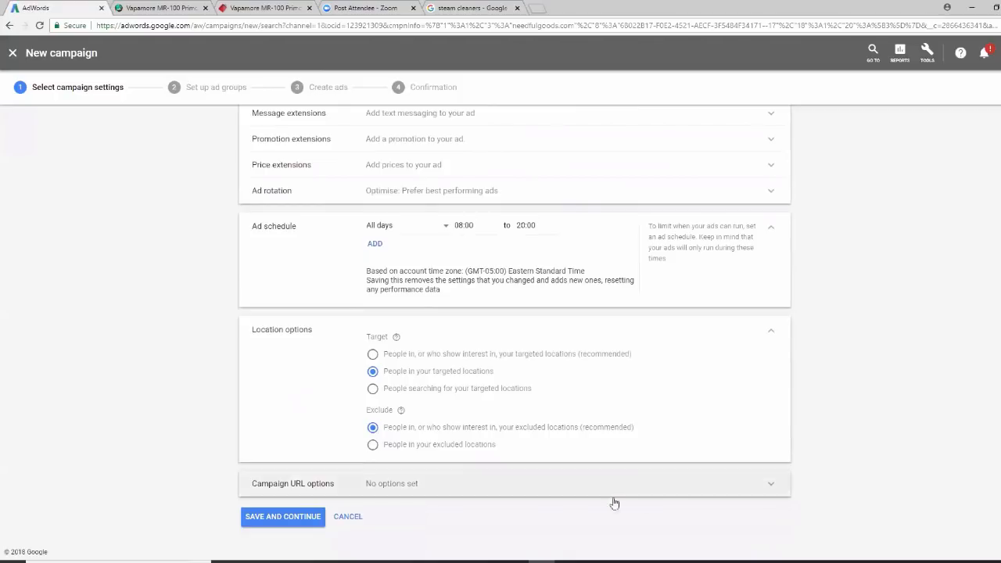
left_click(291, 520)
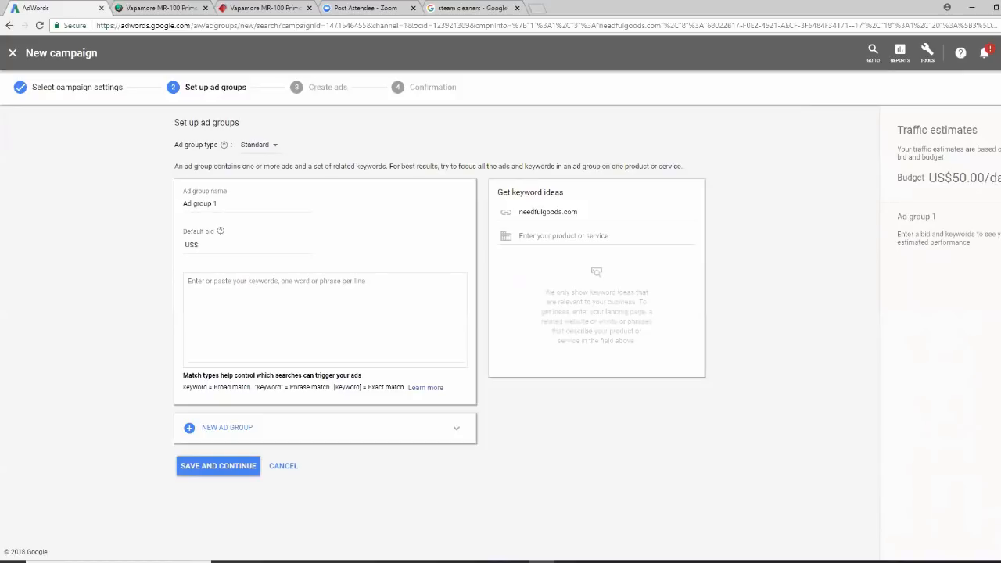
Delete the default 'Ad group 1' name and bring up the Keyword Stats sheet in Excel
left_click(222, 203)
key("BackSpace")
key("BackSpace")
key("BackSpace")
key("BackSpace")
key("BackSpace")
key("BackSpace")
key("BackSpace")
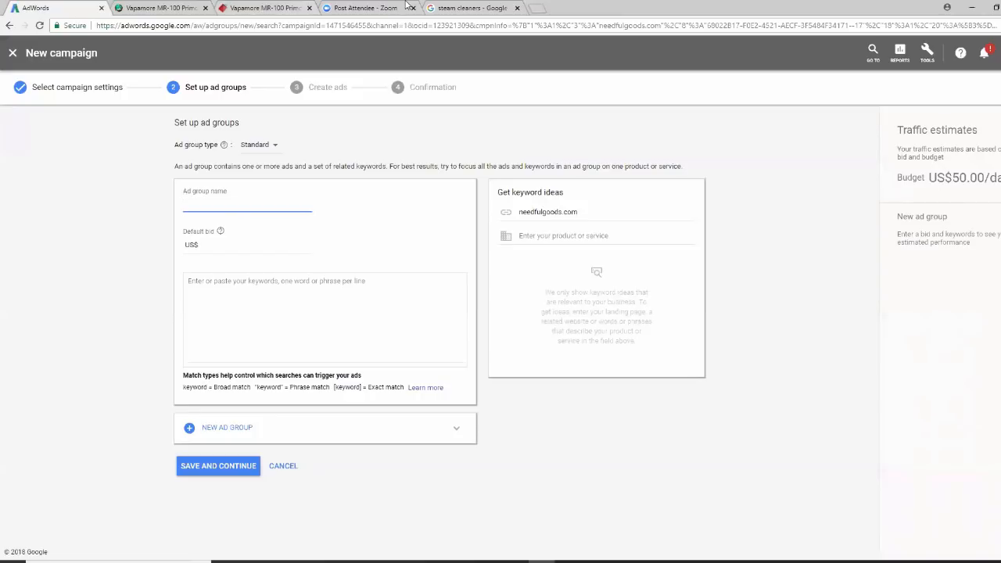
left_click(406, 5)
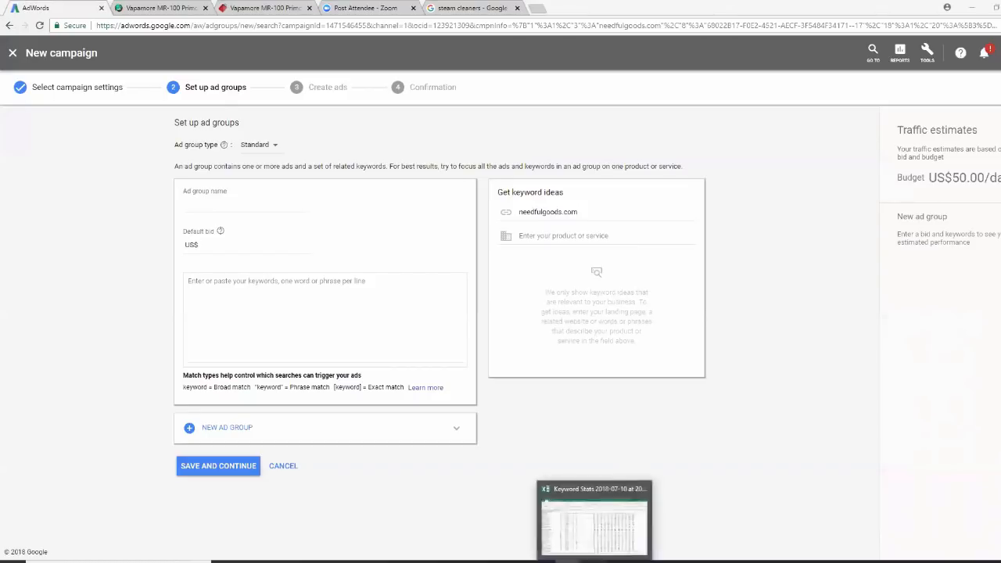
left_click(595, 562)
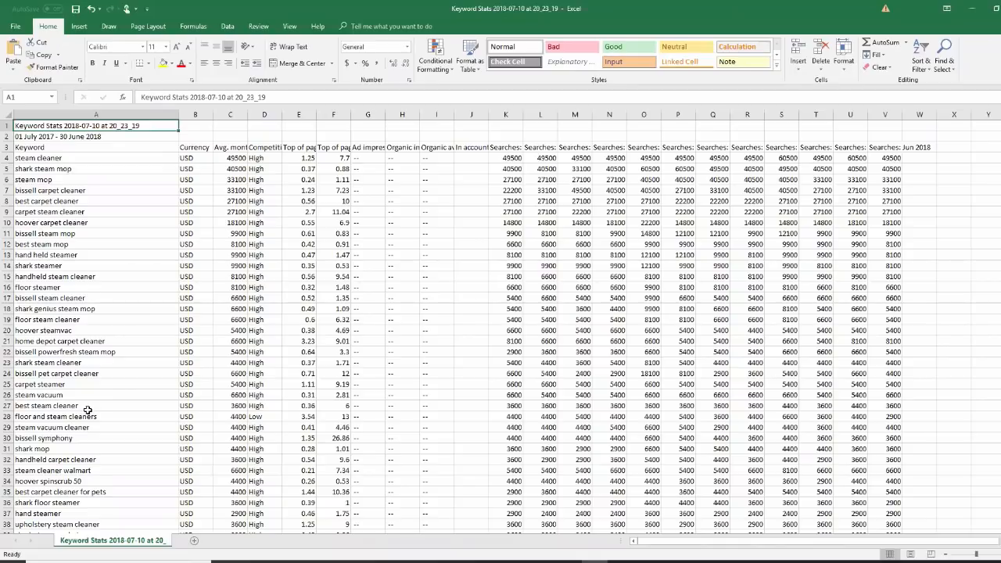
Select 'best steam cleaner' in cell A27, then minimize Excel to return to AdWords
left_click(88, 375)
left_click(90, 407)
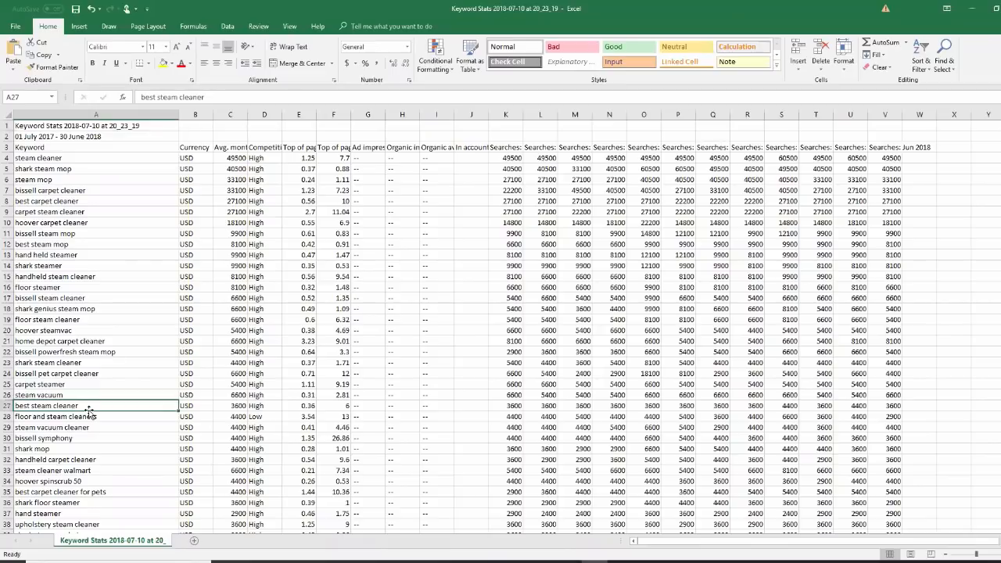
left_click(970, 9)
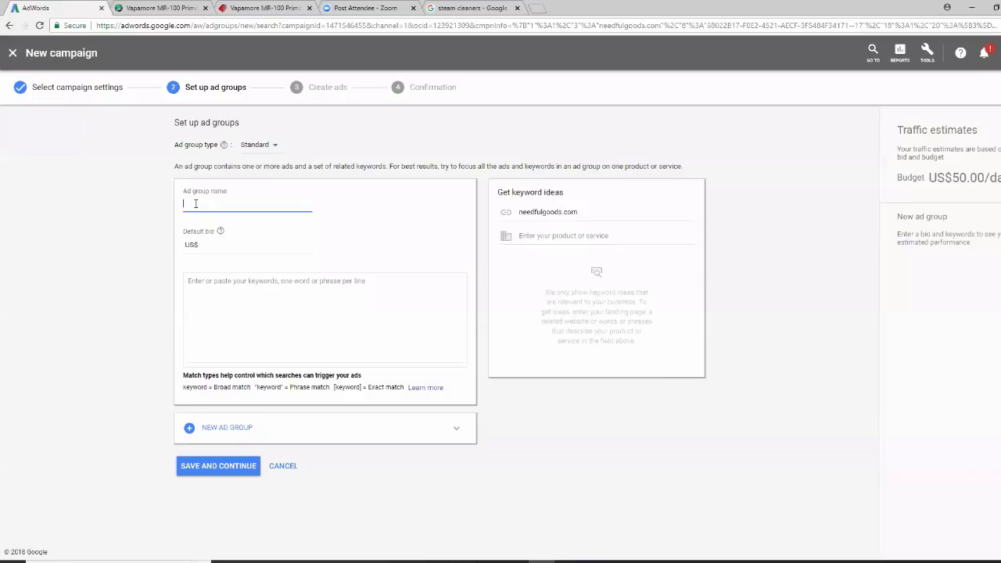
Name the ad group Best Steam Cleaner, set a US$0.49 default bid, and open a new tab
type("Best Steam Cleaner")
left_click(212, 246)
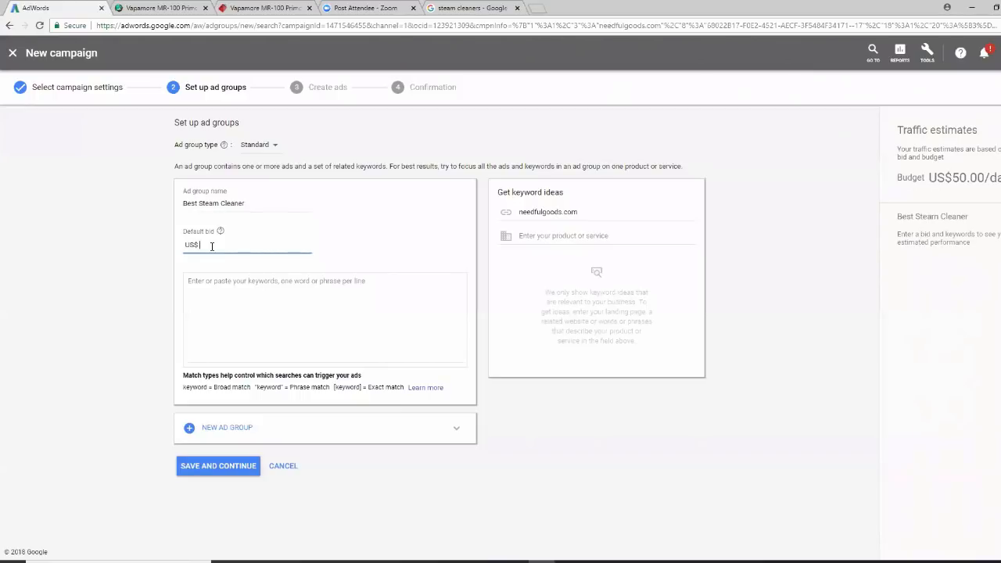
type("0.45")
left_click(251, 285)
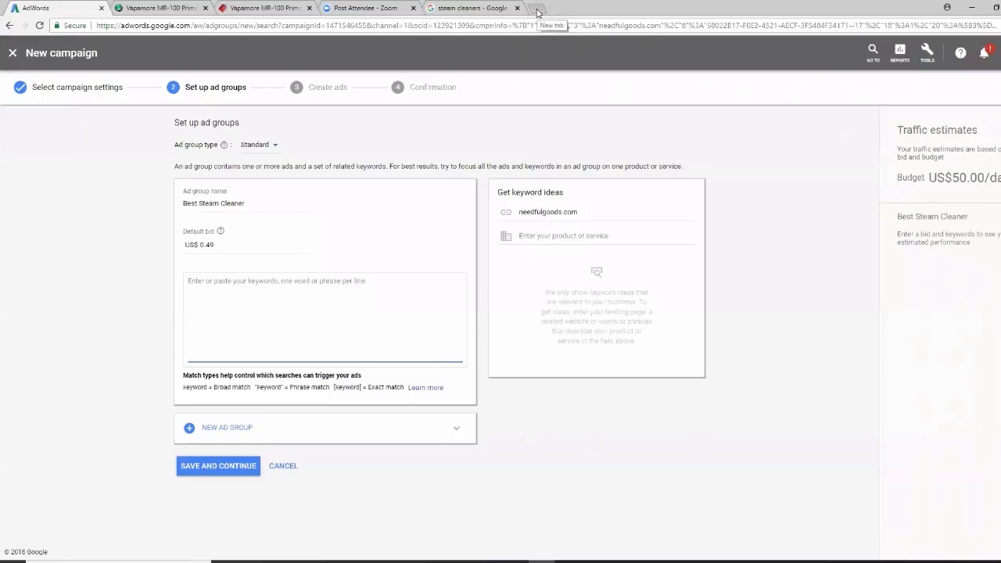
left_click(537, 11)
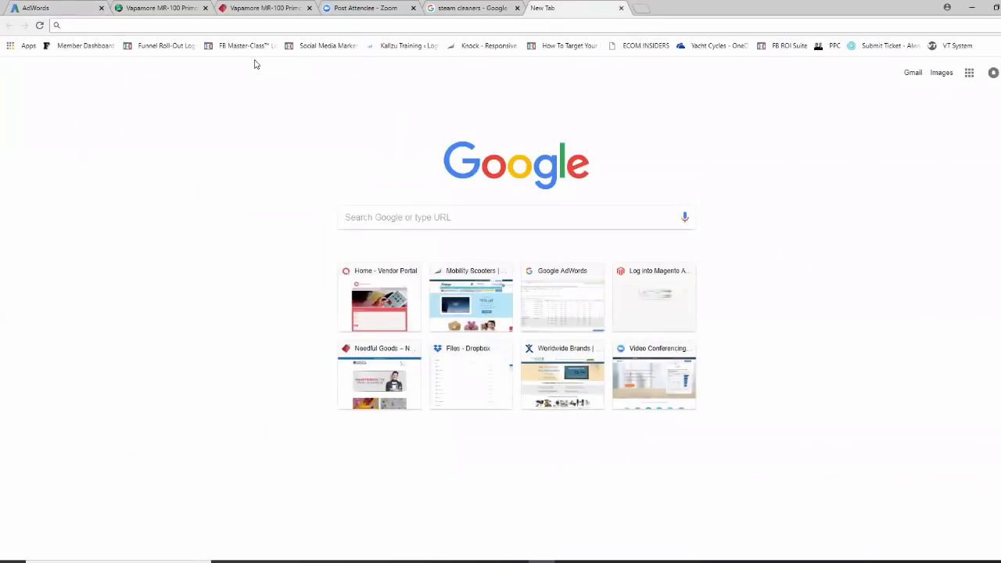
On keywordwrap.com, enter 'best steam cleaner' and 'best steam cleaners', then return to AdWords
type("keywo")
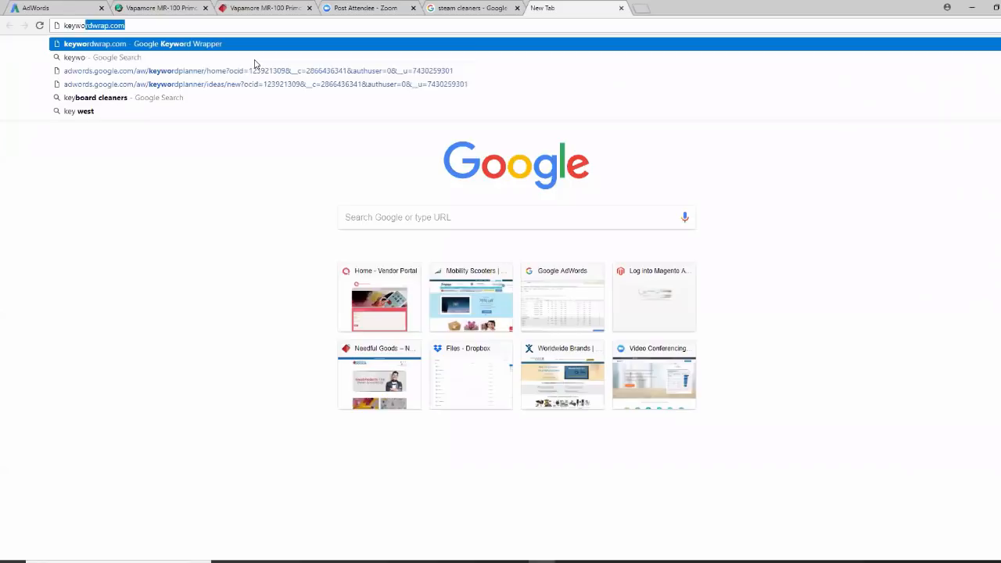
type("rd")
key("Return")
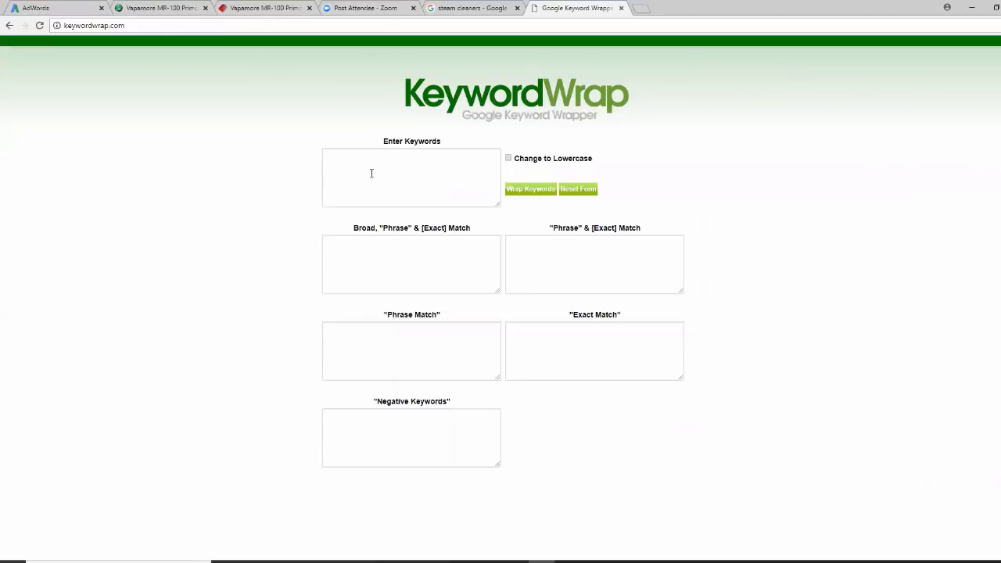
left_click(333, 155)
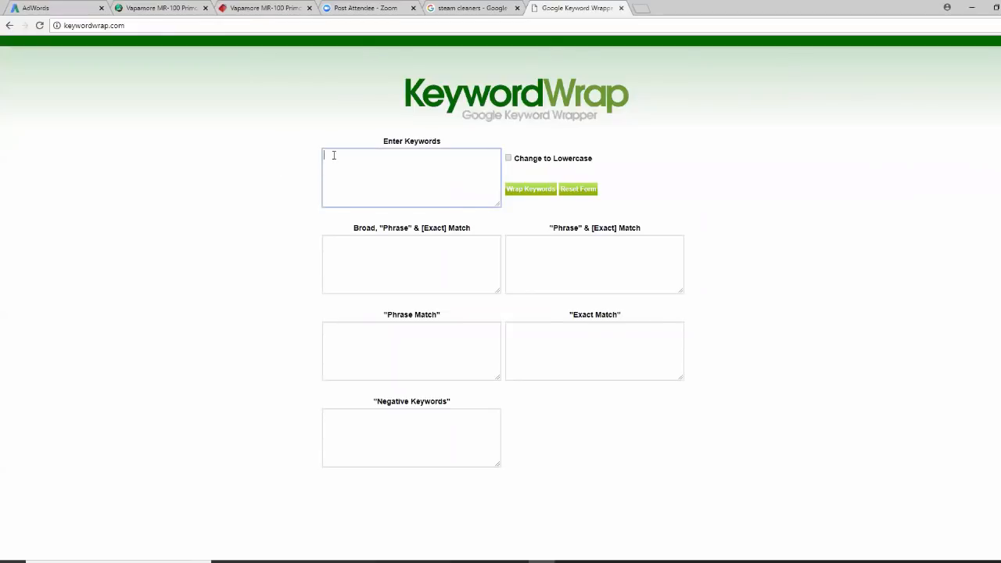
type("best steam cleaner")
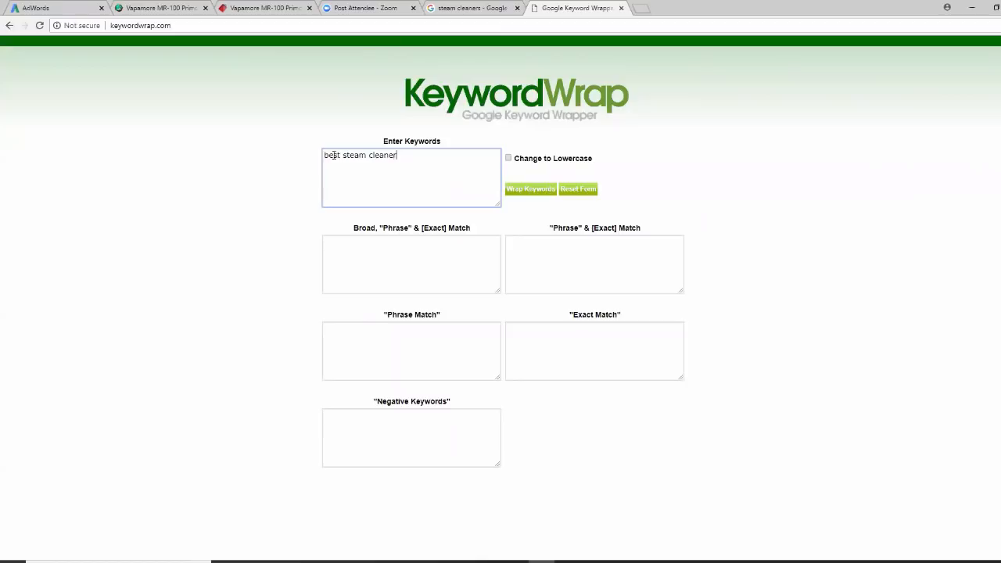
key("Return")
type("best steam cleaners")
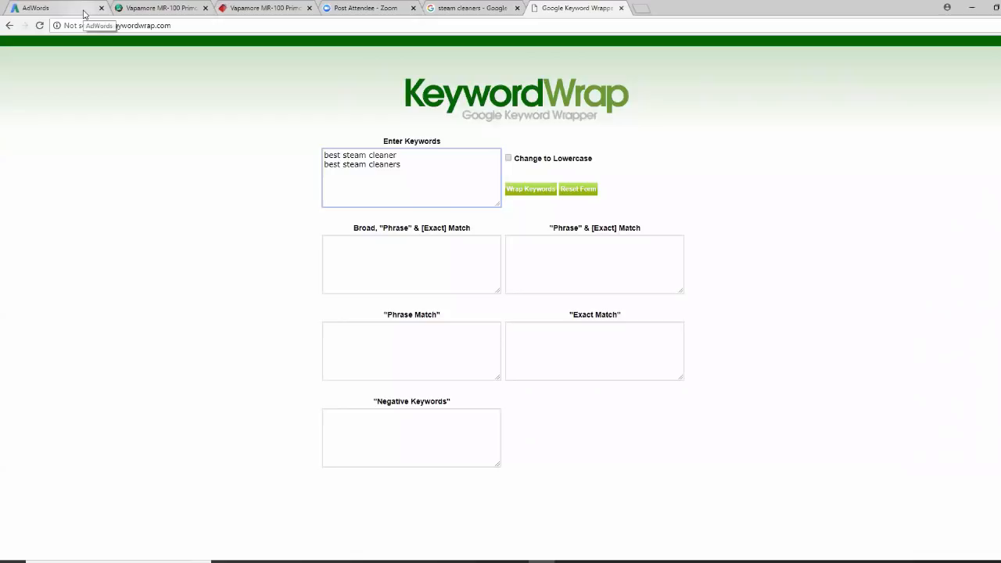
left_click(84, 14)
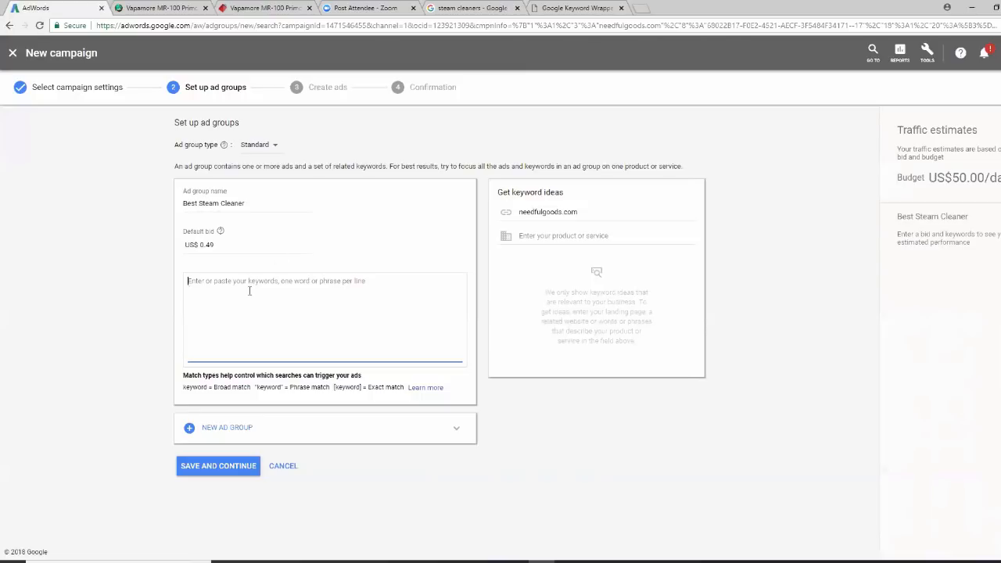
Review the Excel keyword list, then go back to KeywordWrap holding 'best steam cleaner' and 'best steam cleaners'
left_click(596, 561)
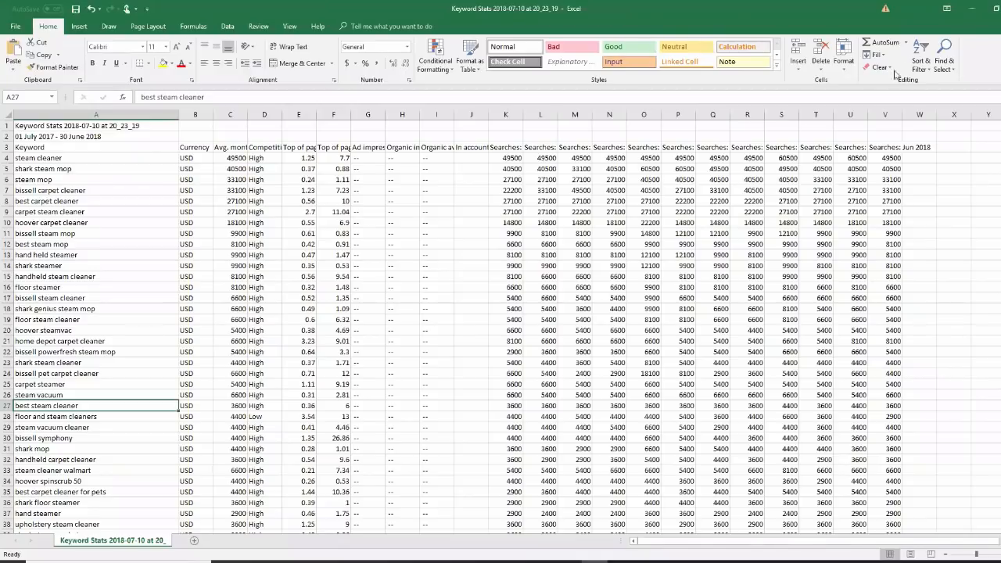
left_click(972, 8)
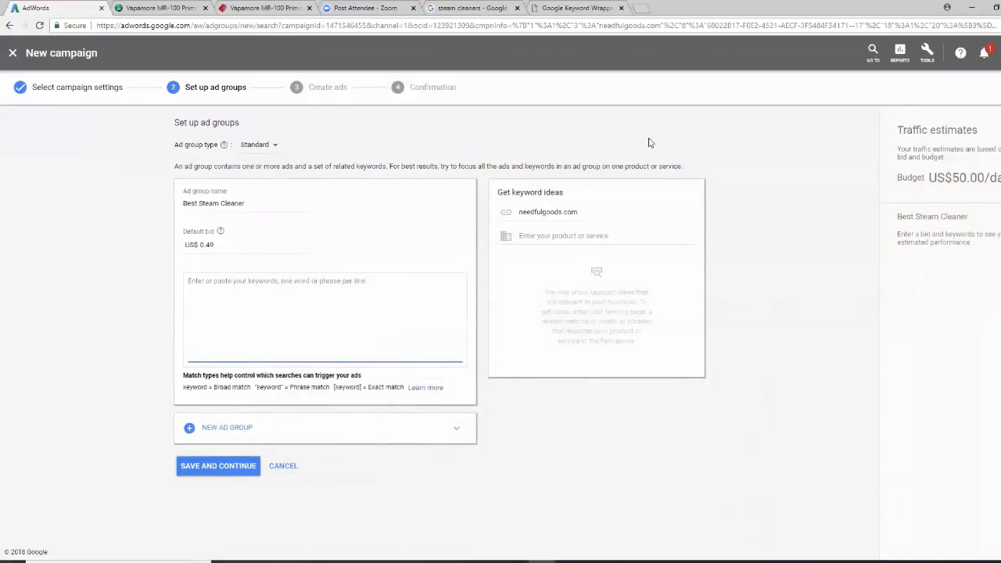
left_click(579, 9)
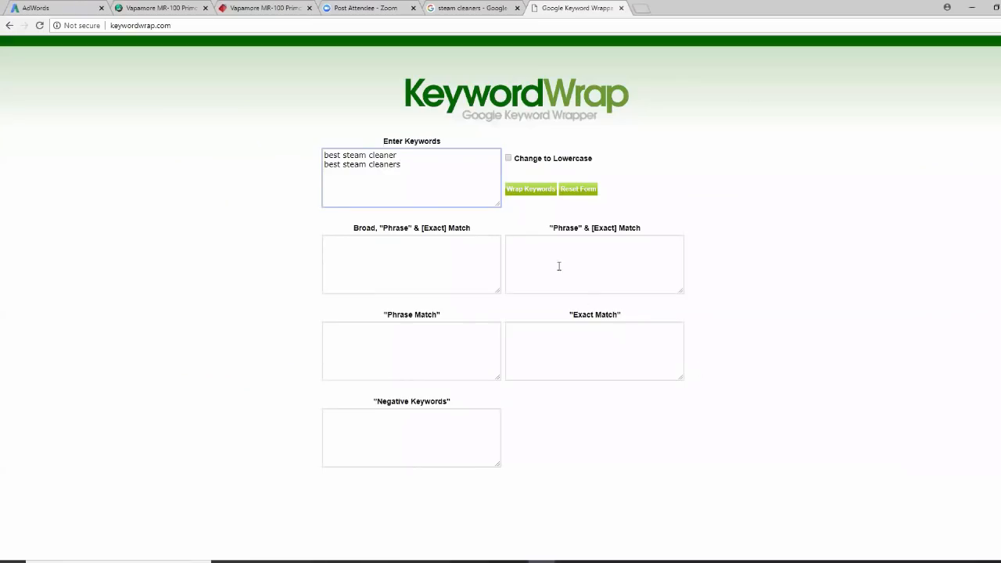
Wrap both best steam cleaner keywords and copy the four phrase- and exact-match lines
left_click(538, 189)
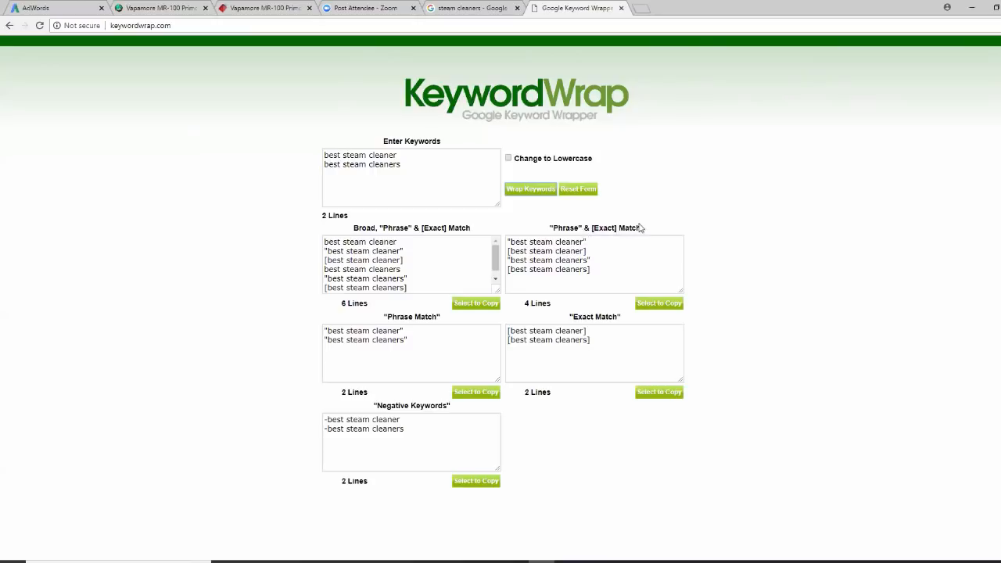
left_click_drag(648, 228, 541, 228)
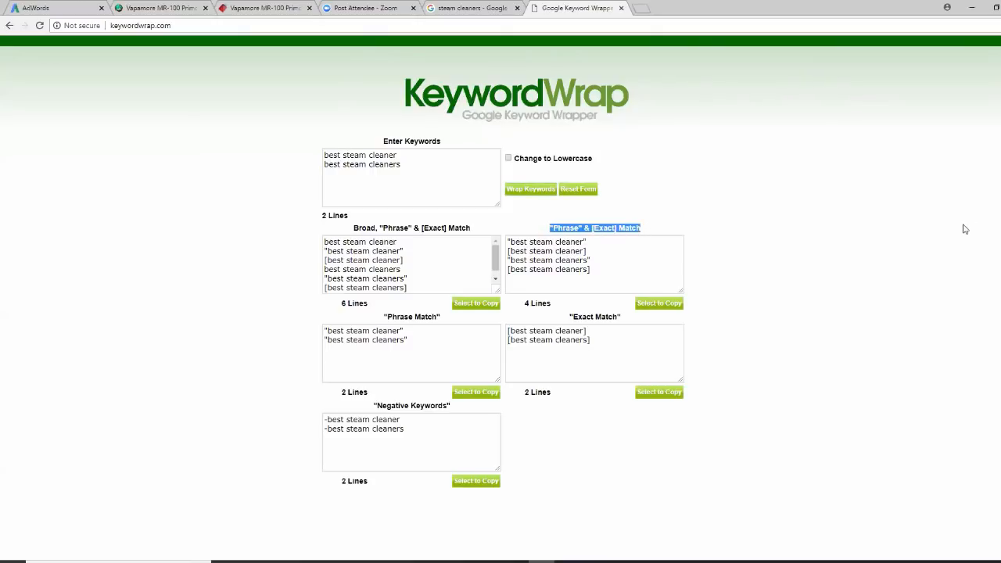
left_click(662, 305)
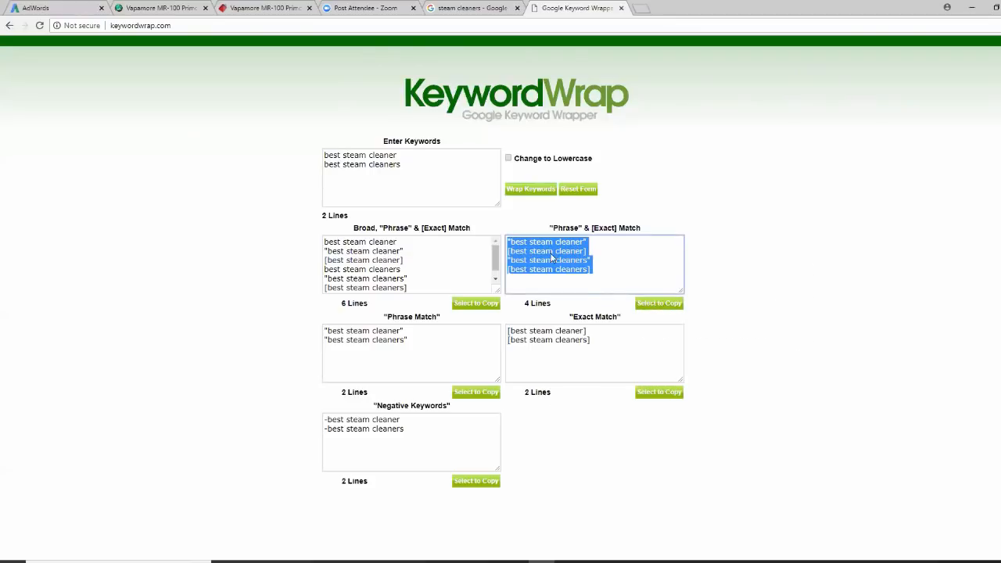
right_click(553, 254)
left_click(578, 275)
Paste the four phrase and exact keywords into the Best Steam Cleaner ad group, save, and start a new ad
left_click(80, 12)
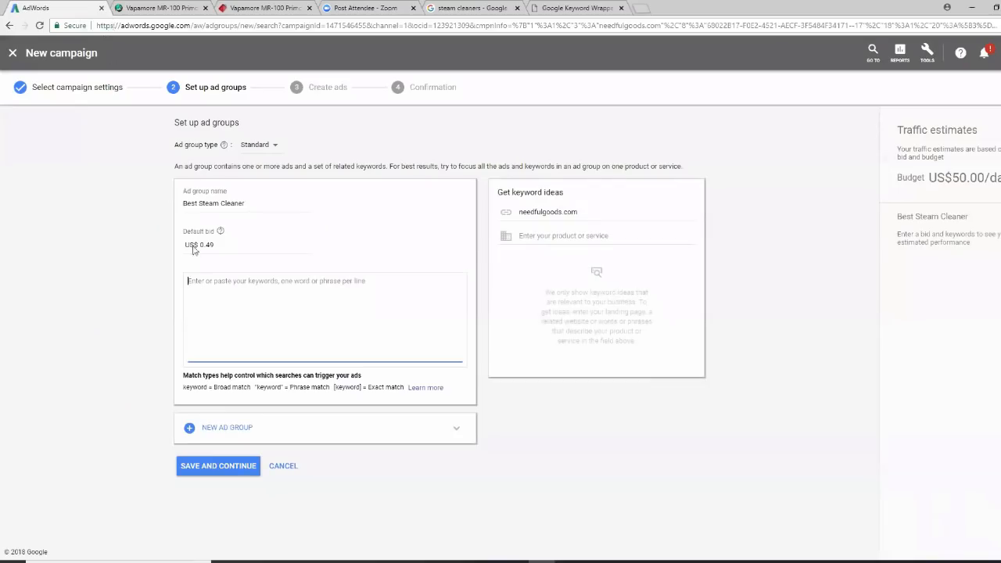
right_click(203, 297)
left_click(233, 347)
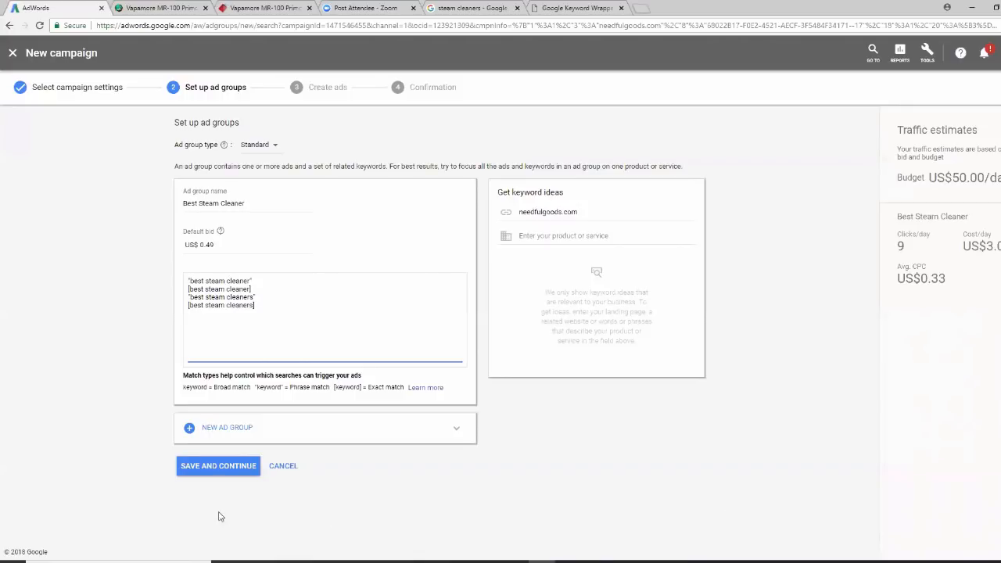
left_click(229, 468)
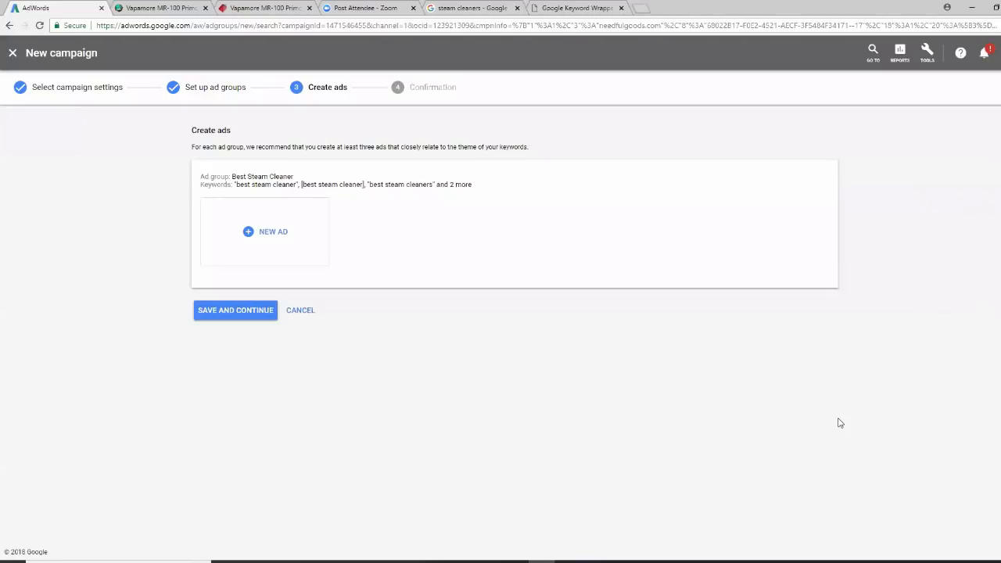
left_click(250, 233)
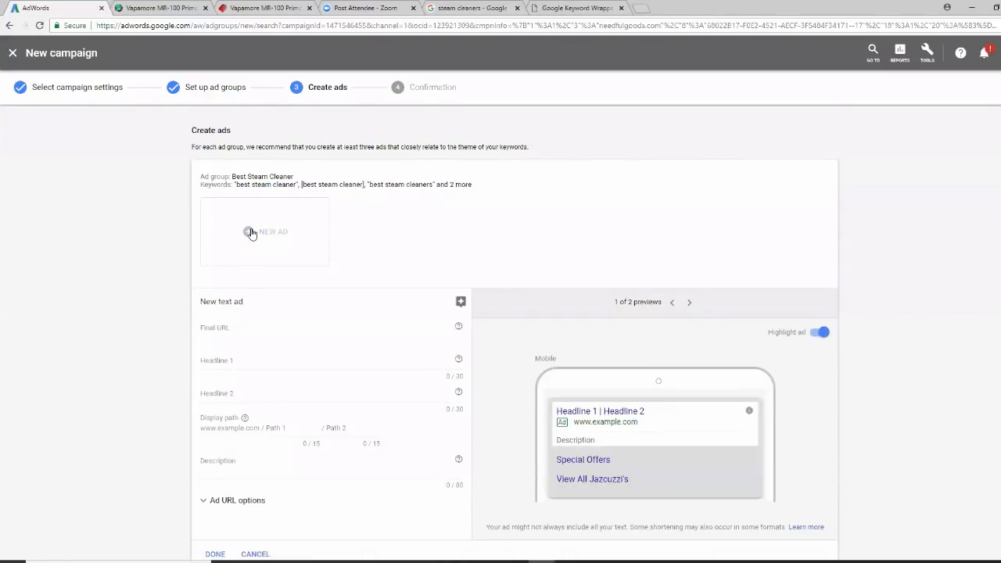
Copy the Vapamore product page address to use as the ad's final URL
left_click(238, 324)
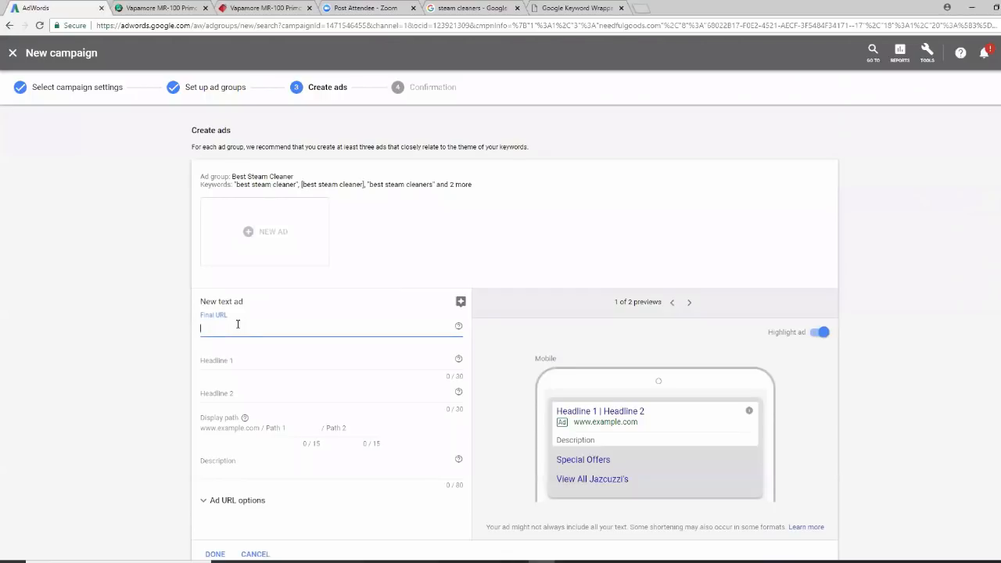
left_click(259, 8)
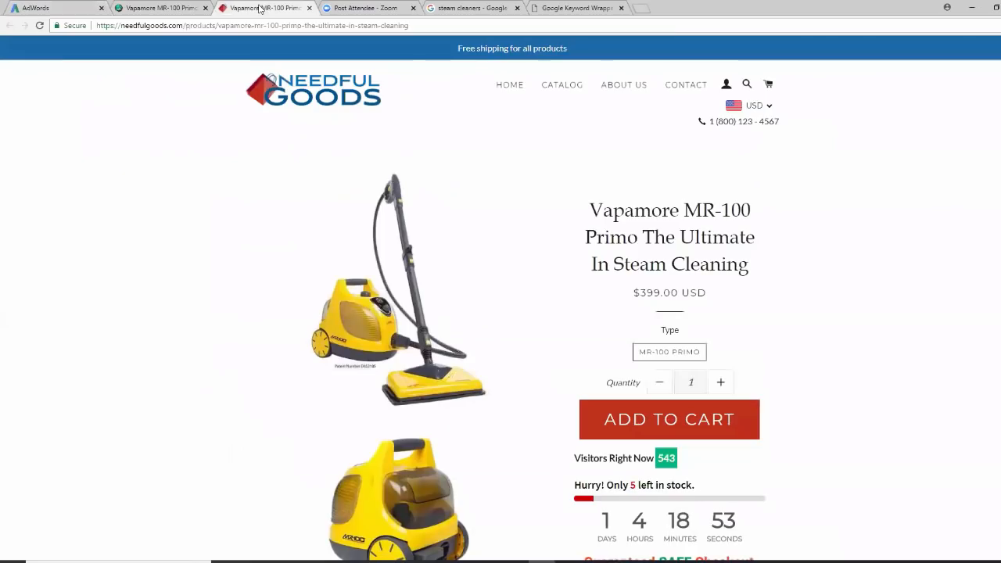
left_click(303, 25)
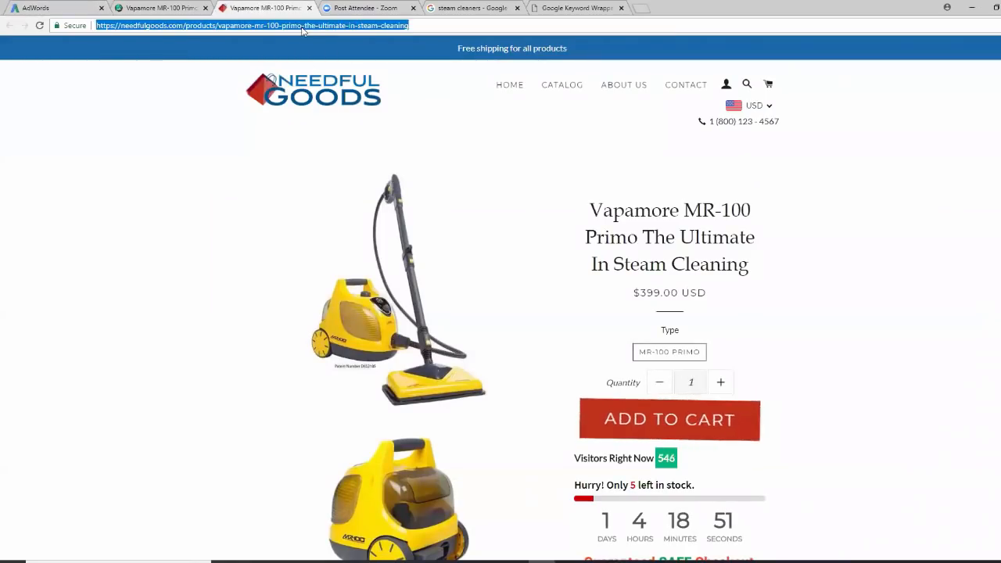
right_click(303, 26)
left_click(324, 67)
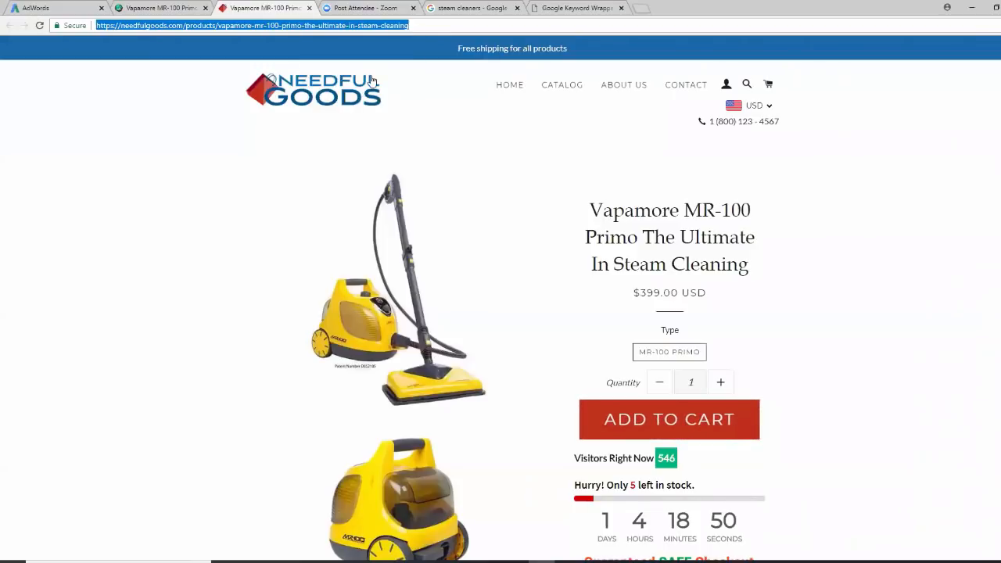
left_click(46, 8)
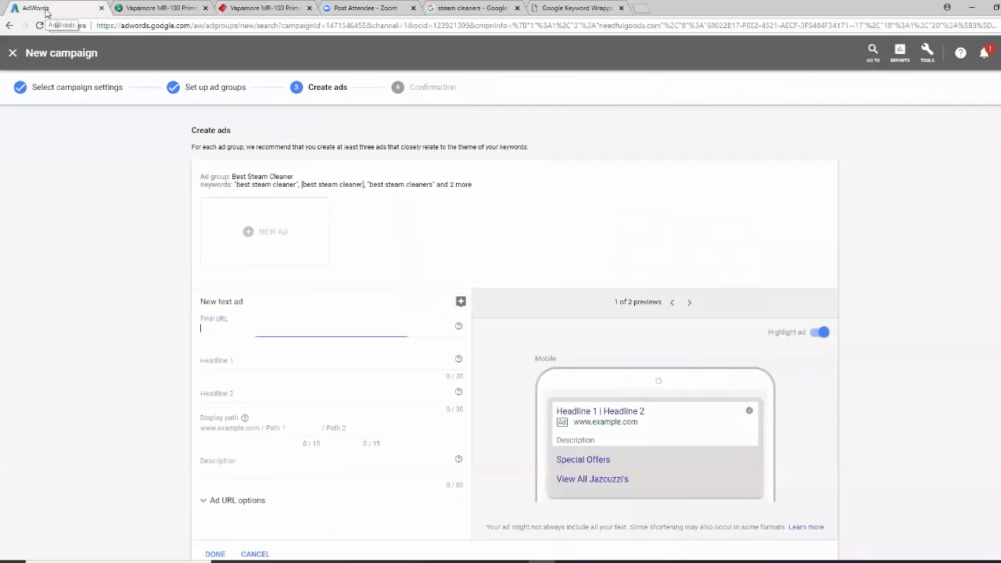
Paste the product page as the final URL and enter Headline 1 'Best Steam Cleaner in the USA'
right_click(207, 329)
left_click(237, 395)
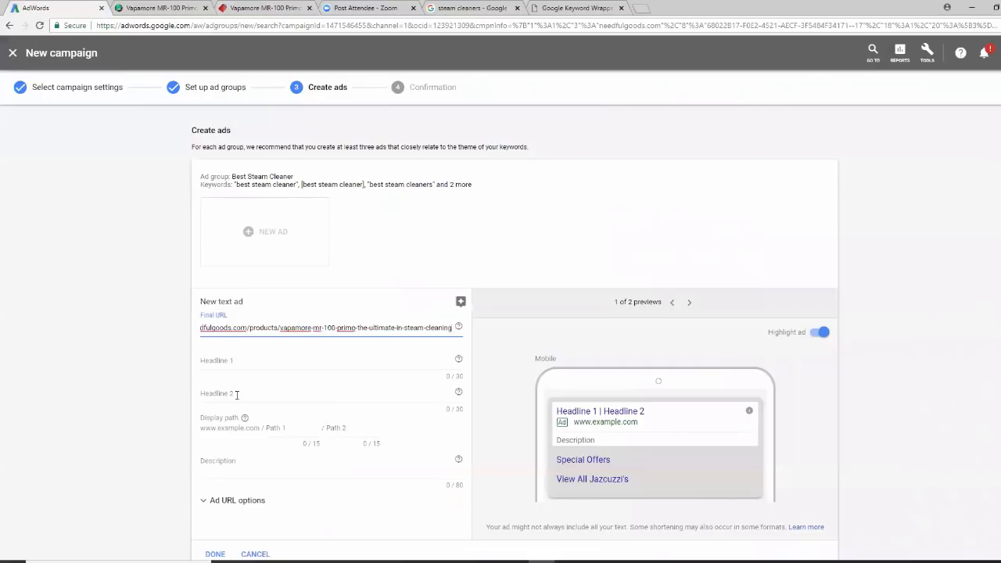
left_click(215, 361)
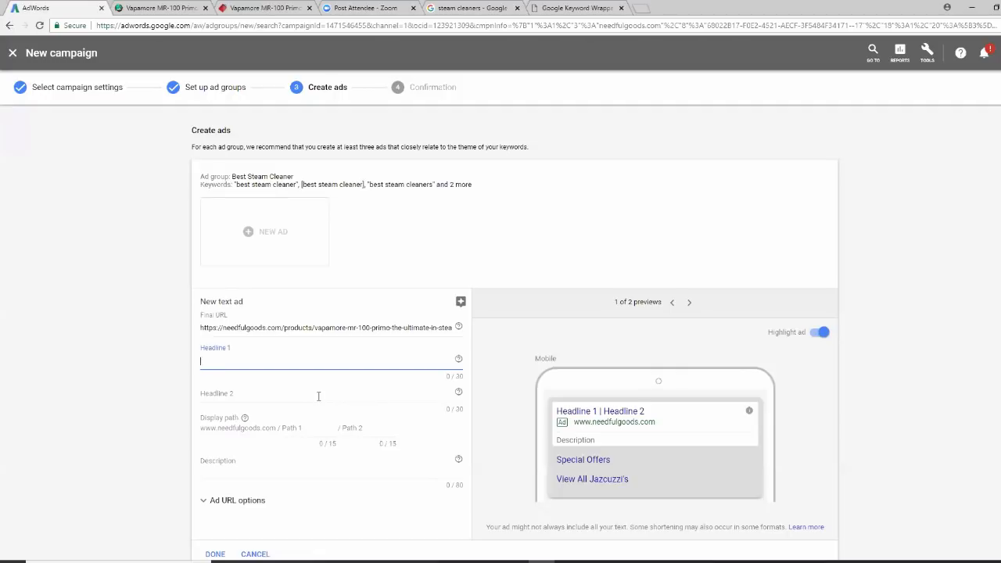
type("Bes")
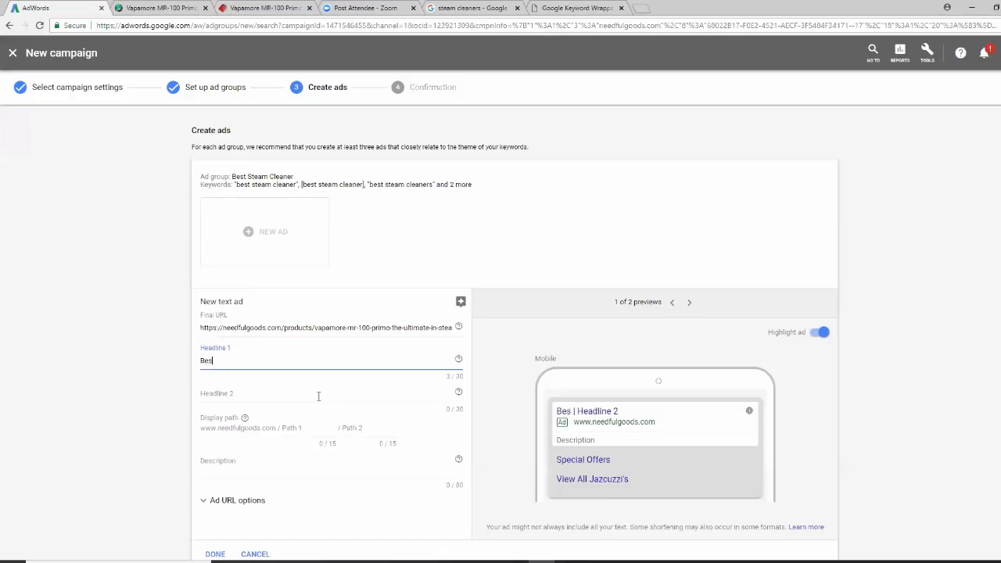
type("t Steam Cleaner")
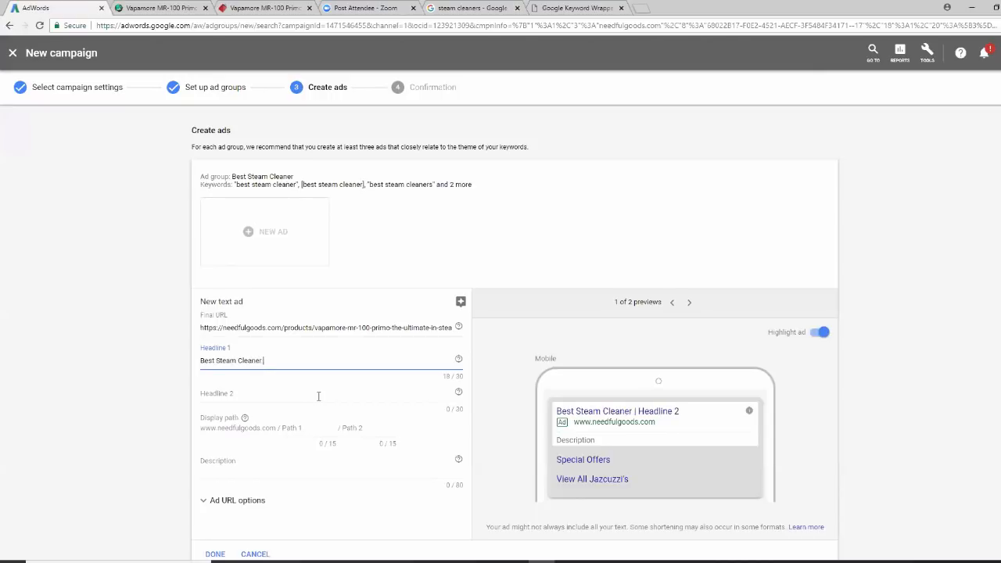
type(" in the  USA")
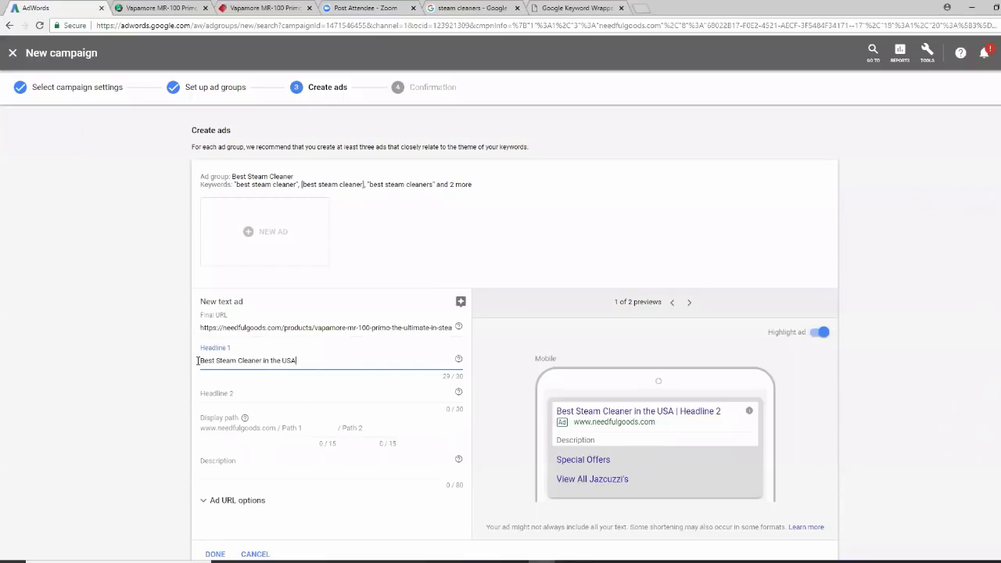
left_click_drag(222, 362, 199, 372)
Set Headline 2 to 'Amazing Special Offer.', trimmed to fit under 30 characters
left_click(215, 394)
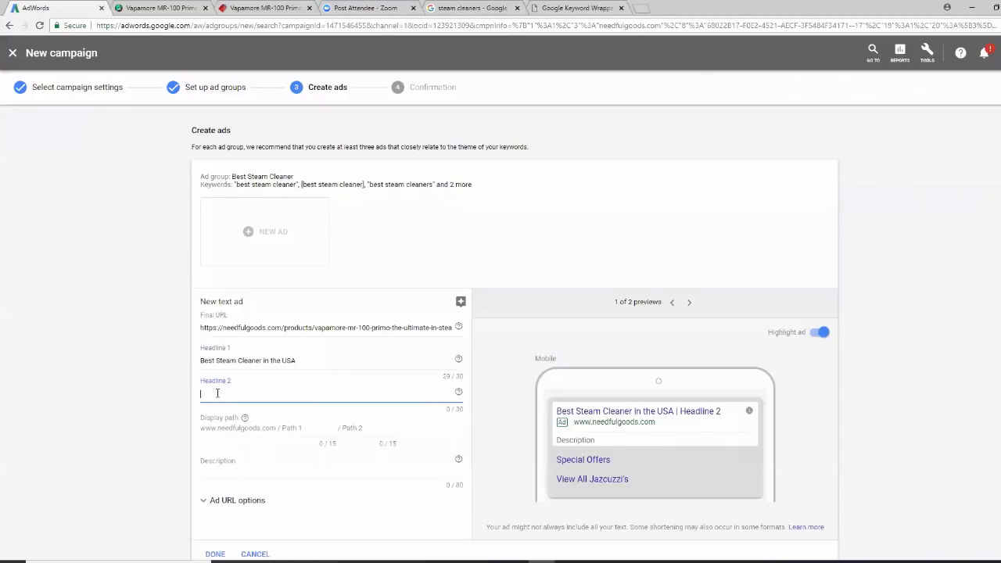
type("Amazing Spec")
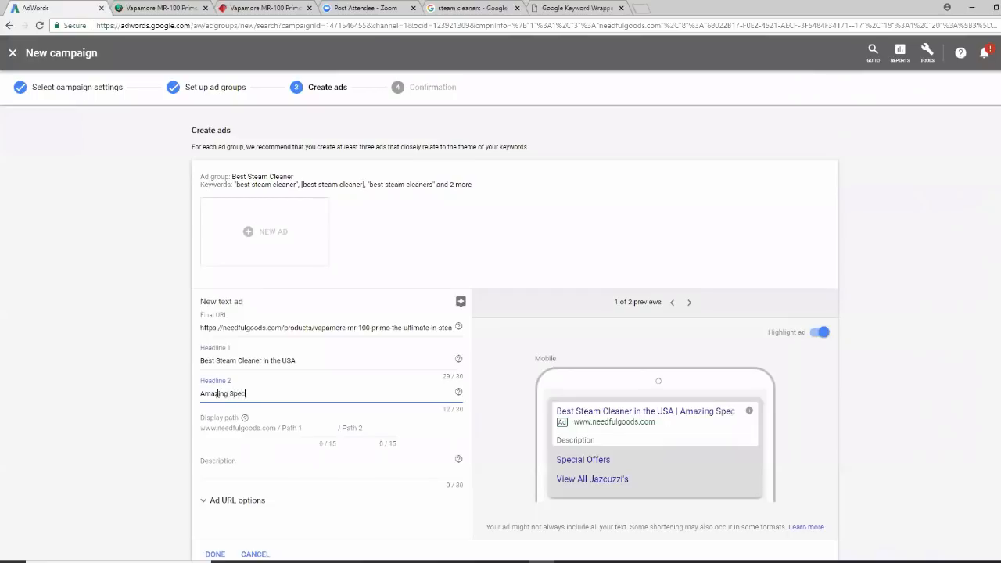
type("ial Offer")
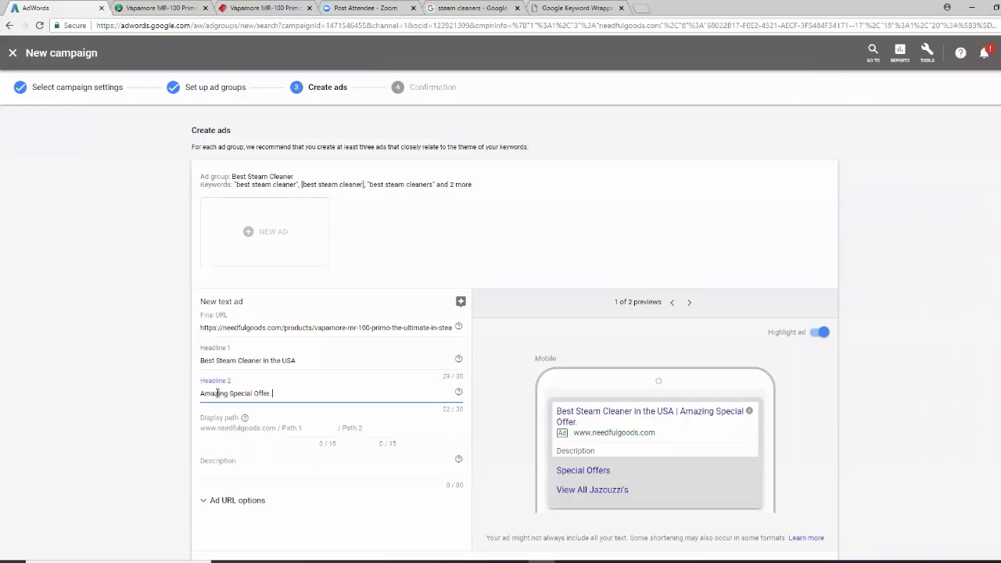
type(". Call Today")
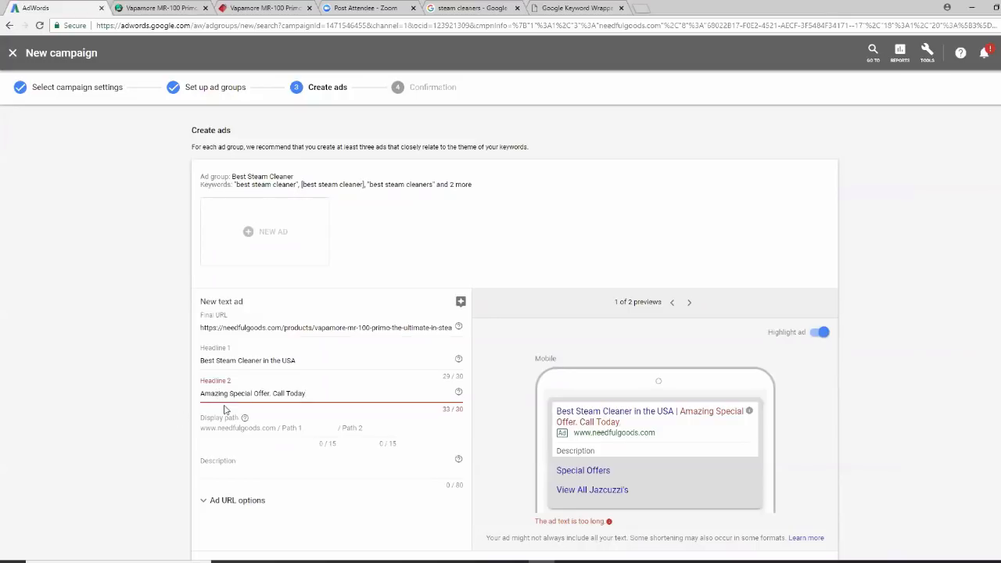
key("BackSpace")
key("BackSpace")
key("BackSpace")
key("BackSpace")
key("BackSpace")
type("Now")
key("BackSpace")
key("BackSpace")
key("BackSpace")
key("BackSpace")
key("BackSpace")
key("BackSpace")
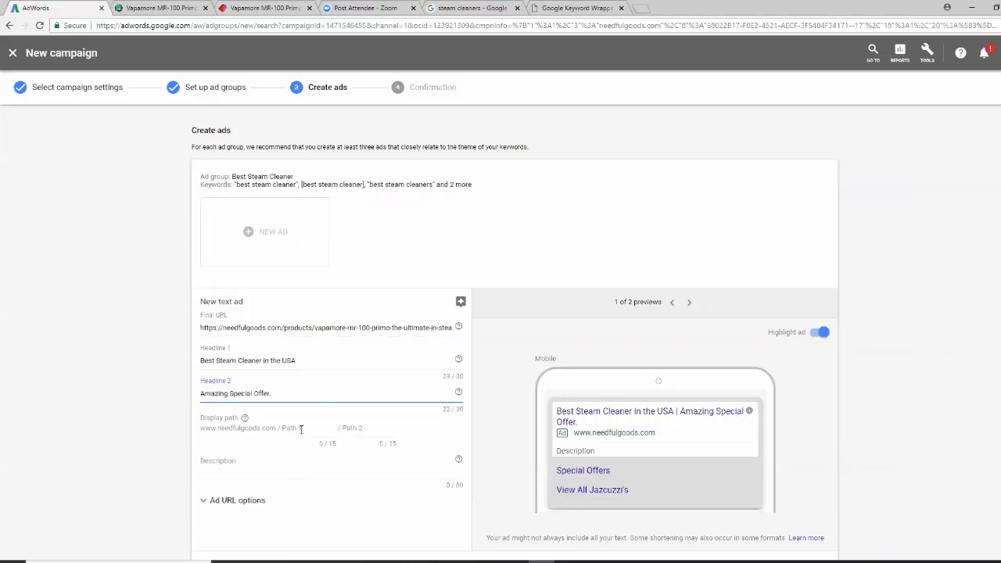
left_click(303, 428)
type("steam")
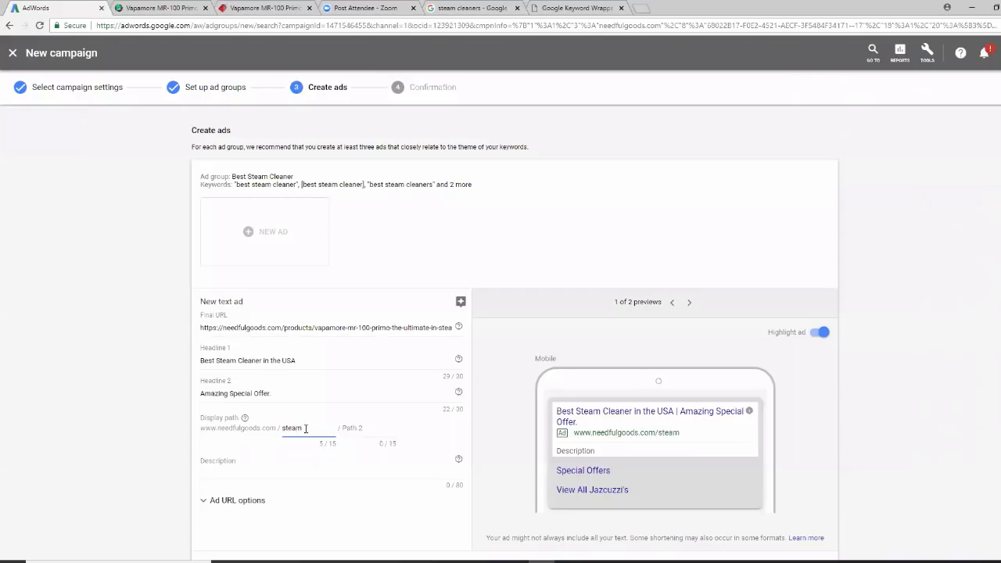
key("Tab")
type("cleaner")
left_click(221, 461)
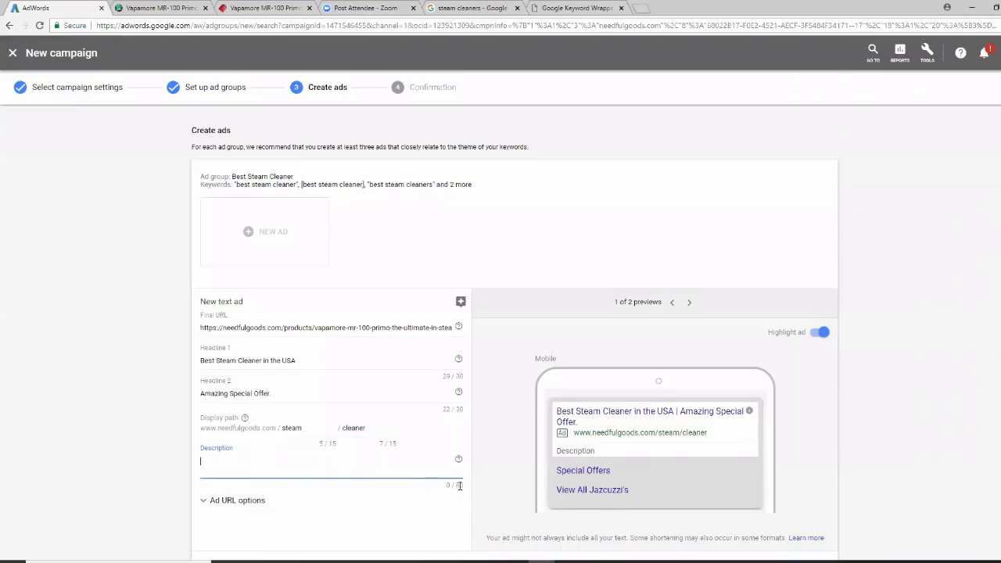
Copy the 'Awarded Best Steam Cleaner in Class' sentence from the Vapamore product page
left_click(258, 11)
scroll(901, 331, "down", 3)
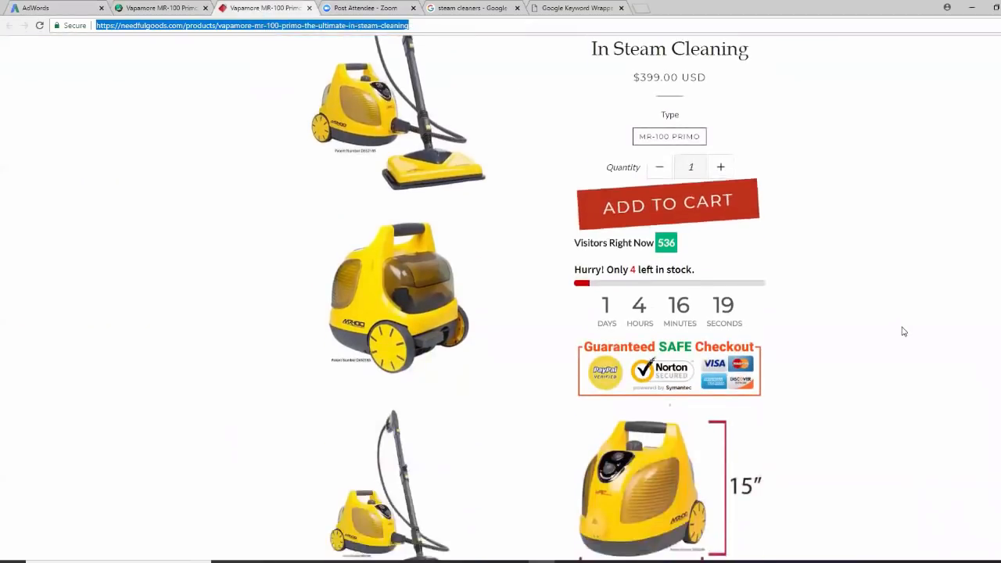
scroll(903, 332, "down", 5)
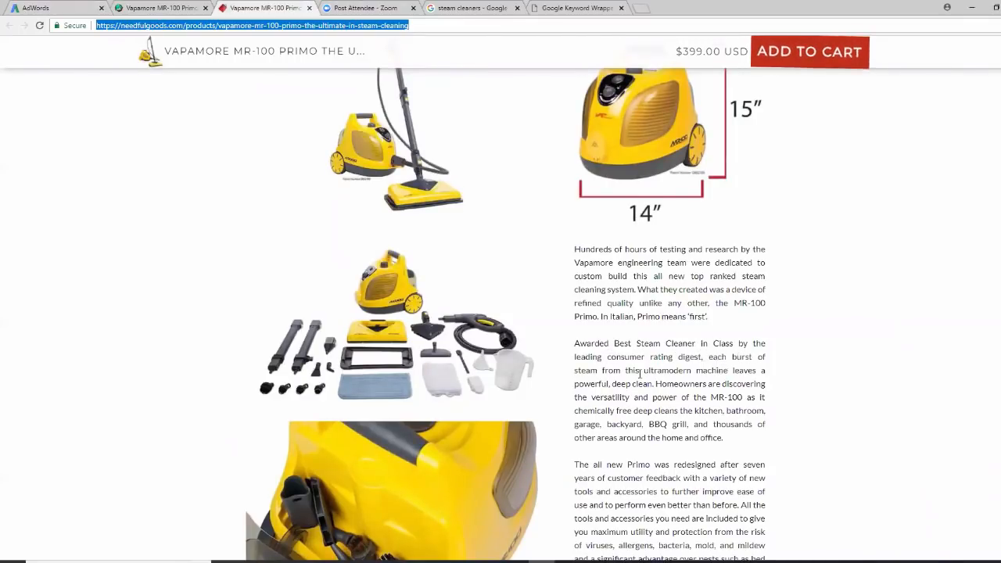
left_click_drag(701, 358, 574, 345)
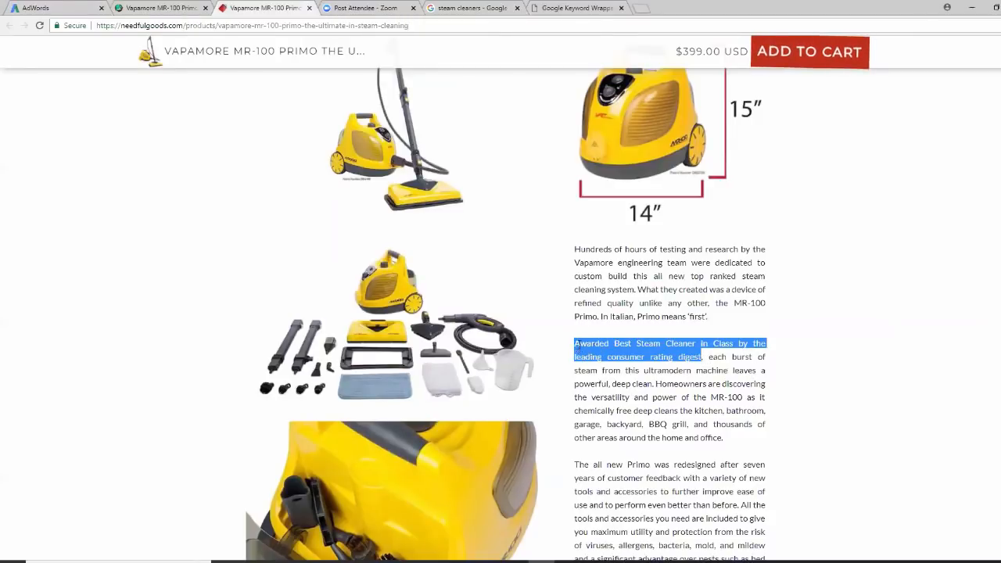
right_click(583, 349)
left_click(607, 357)
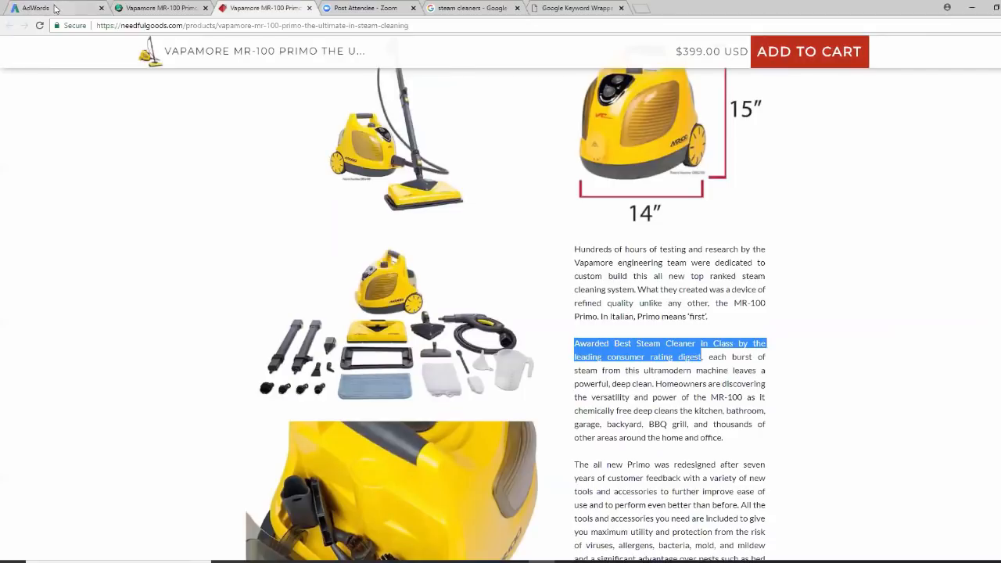
Paste the award sentence into the ad's Description field (74/80 characters)
left_click(54, 8)
left_click(201, 459)
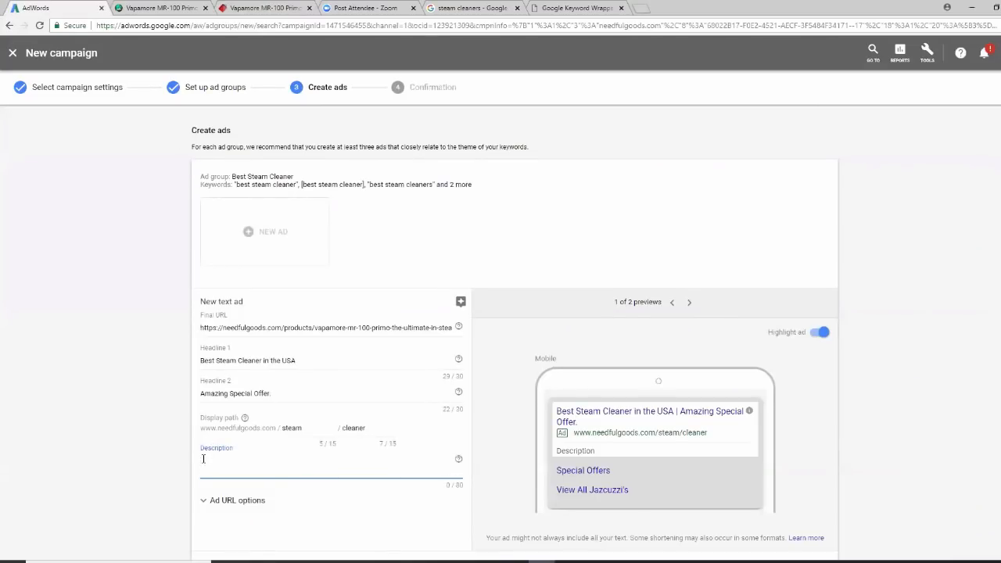
right_click(202, 459)
left_click(223, 379)
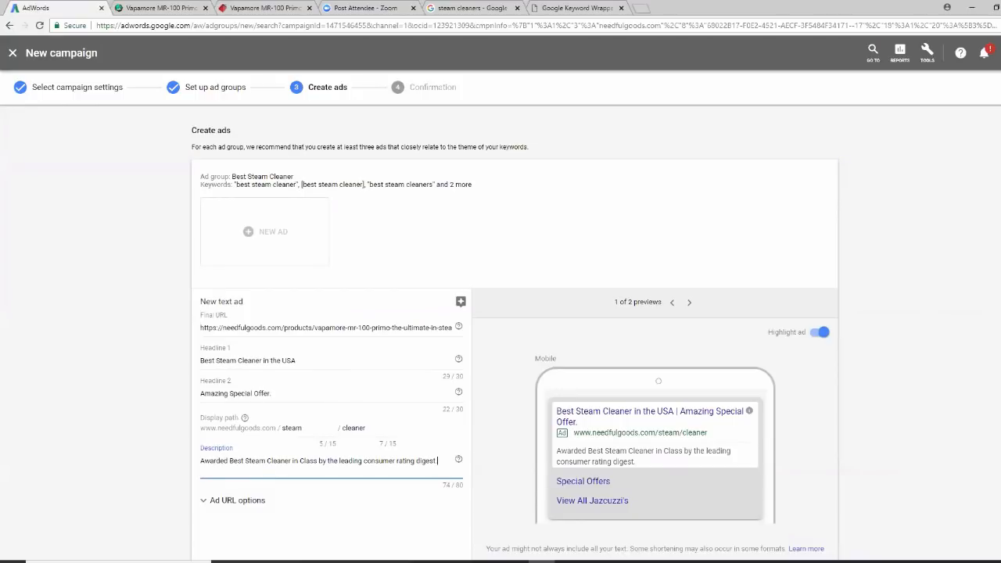
scroll(913, 391, "down", 1)
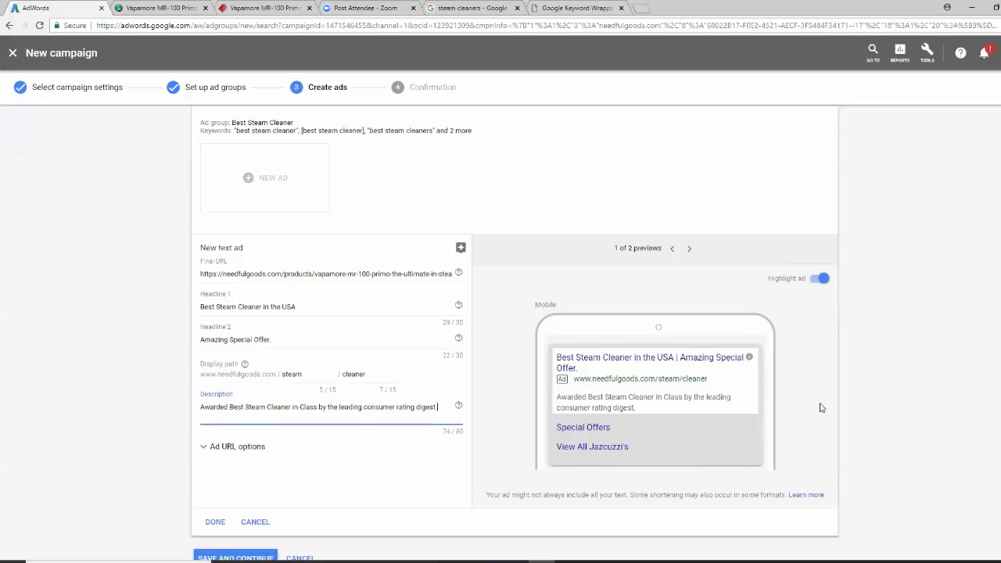
scroll(823, 407, "down", 1)
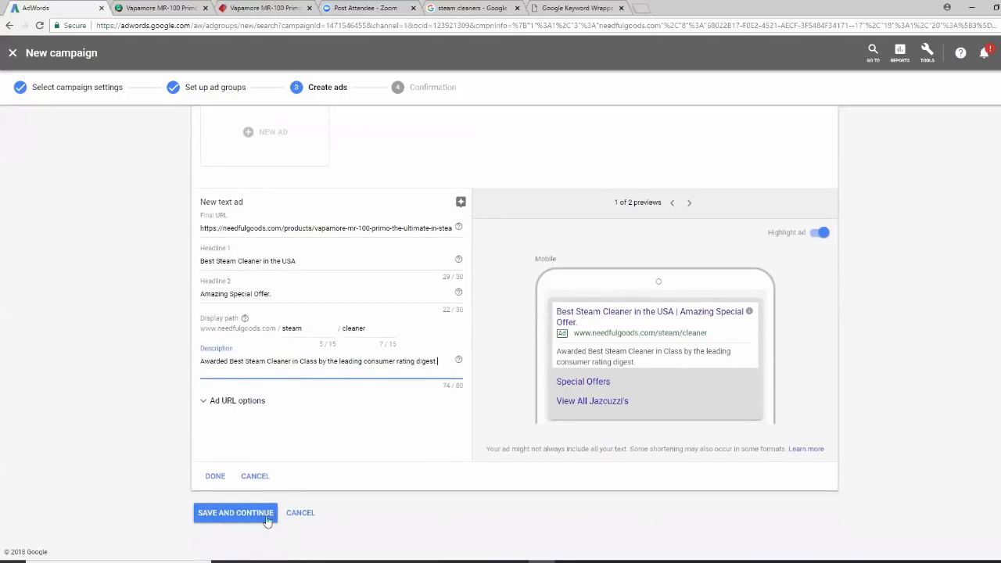
Save the text ad, continue to the Steam Cleaner campaign, and open the Best Steam Cleaner ad group
left_click(216, 478)
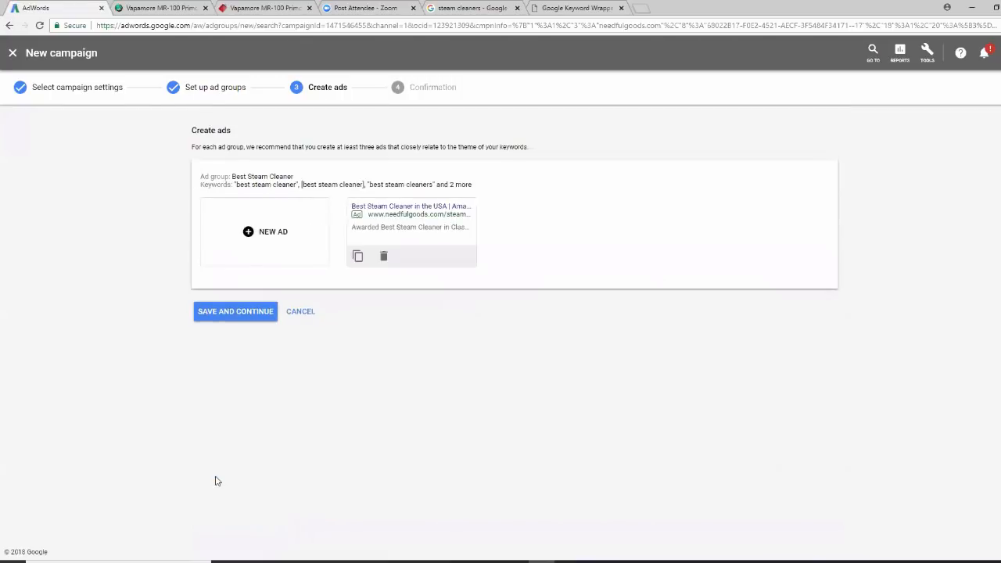
left_click(232, 315)
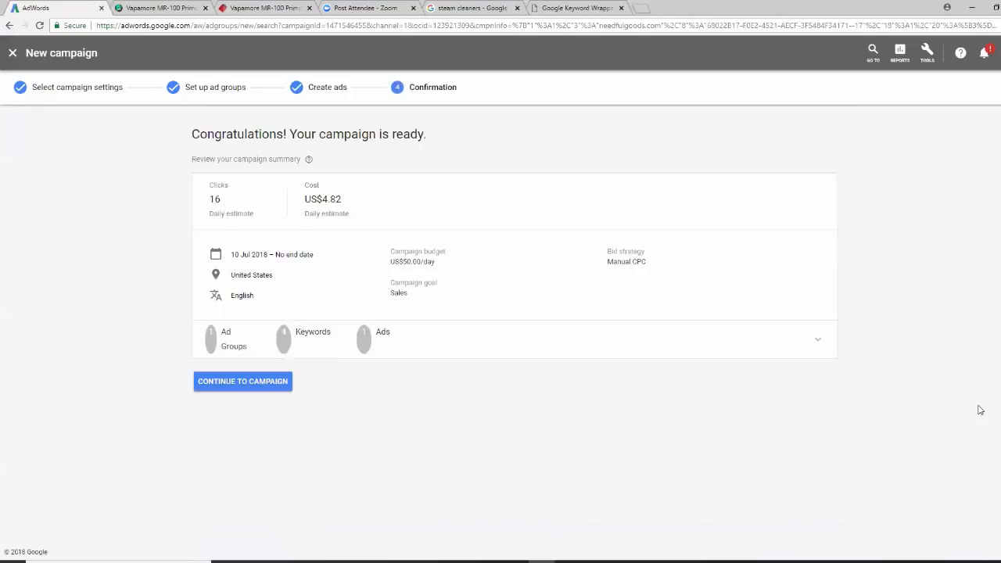
left_click(250, 385)
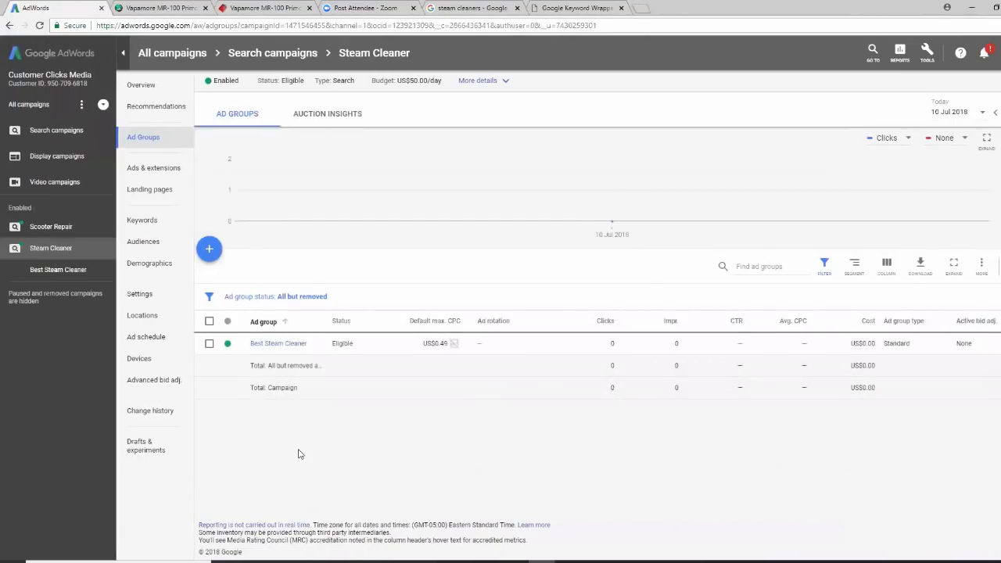
left_click(288, 349)
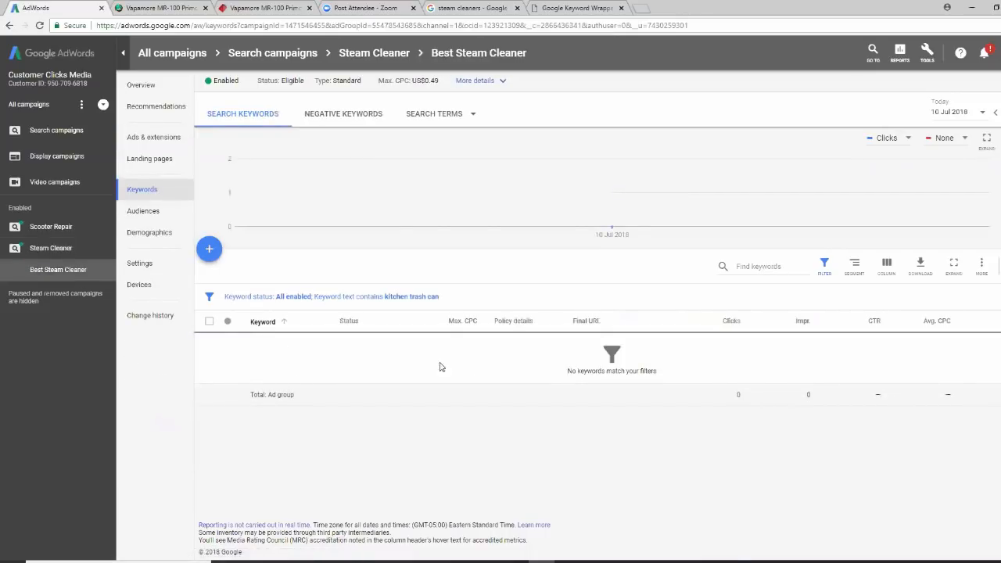
Paste the four phrase and exact best steam cleaner keywords from KeywordWrap into the ad group and save
left_click(154, 195)
left_click(209, 252)
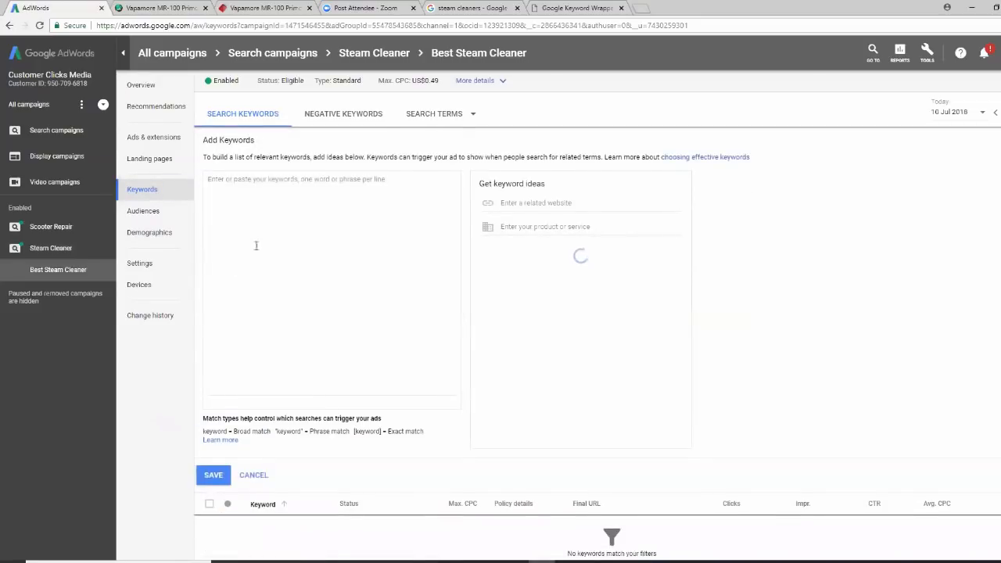
left_click(234, 183)
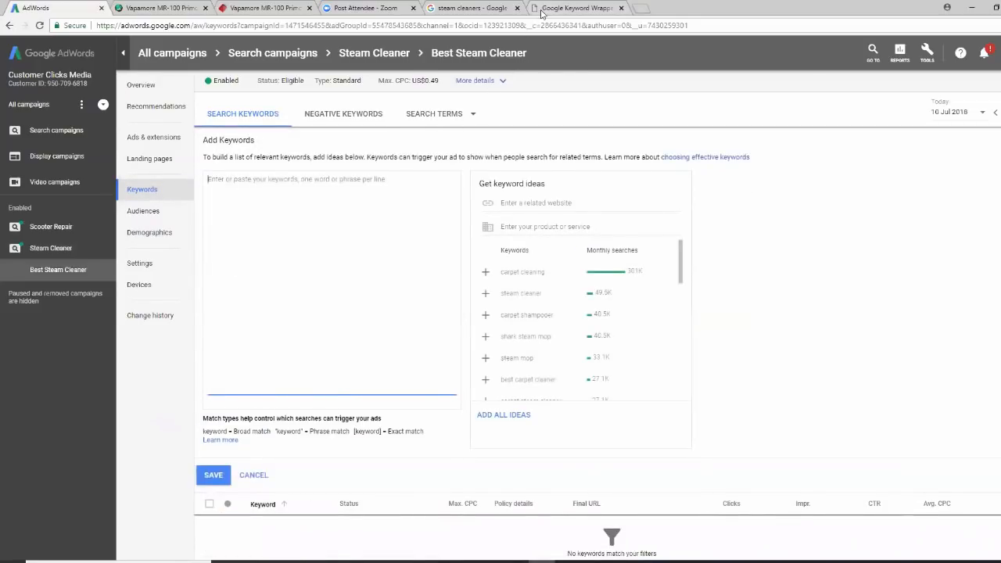
left_click(548, 9)
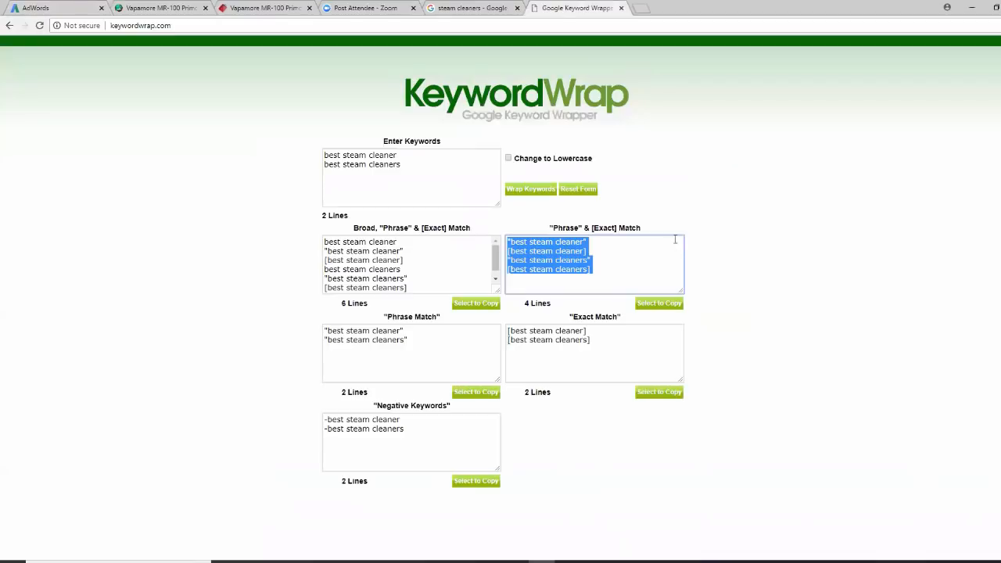
right_click(577, 260)
left_click(597, 281)
left_click(56, 9)
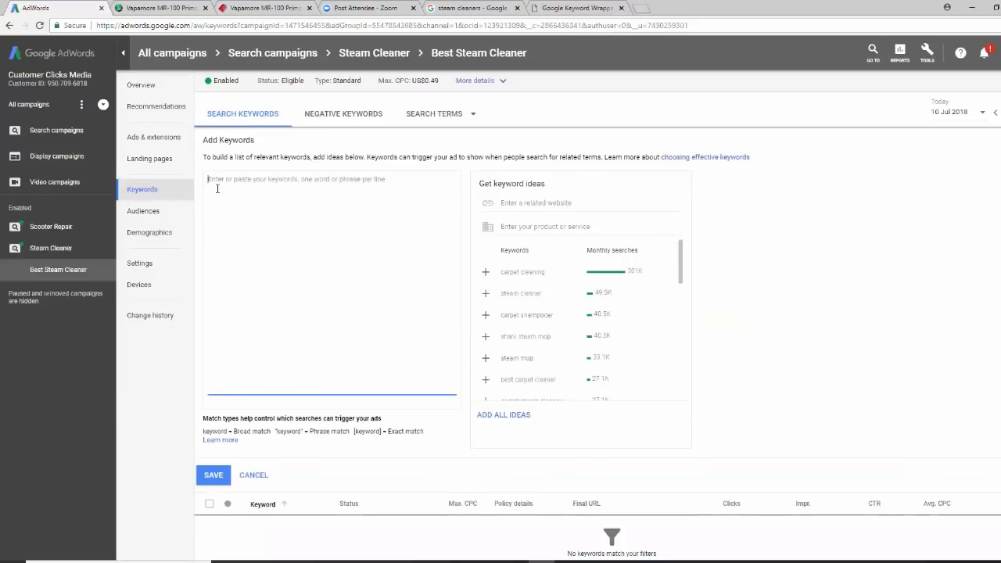
right_click(217, 189)
left_click(250, 252)
left_click(208, 477)
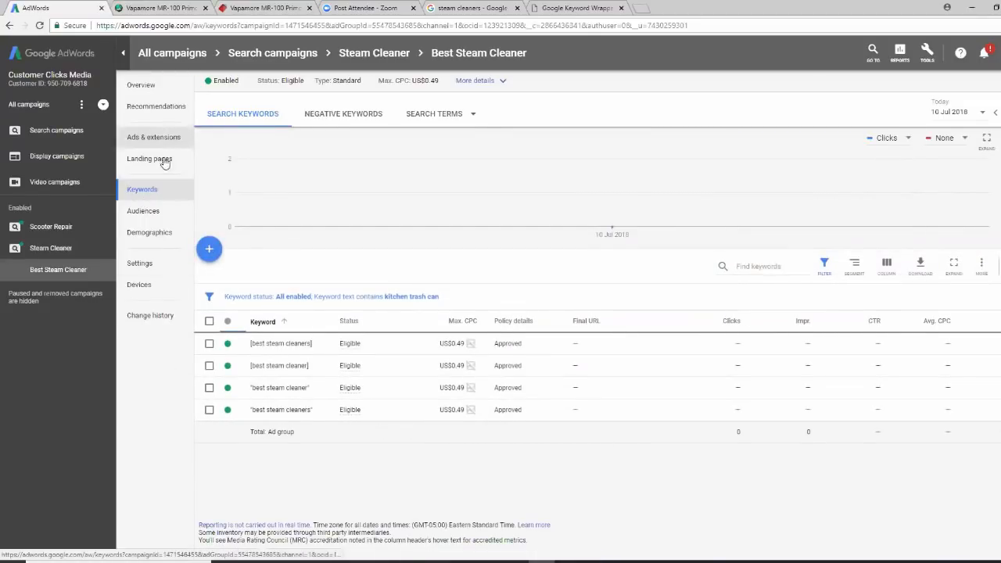
Re-paste and save the four keywords, then show the ad group's empty negative keywords list
left_click(354, 118)
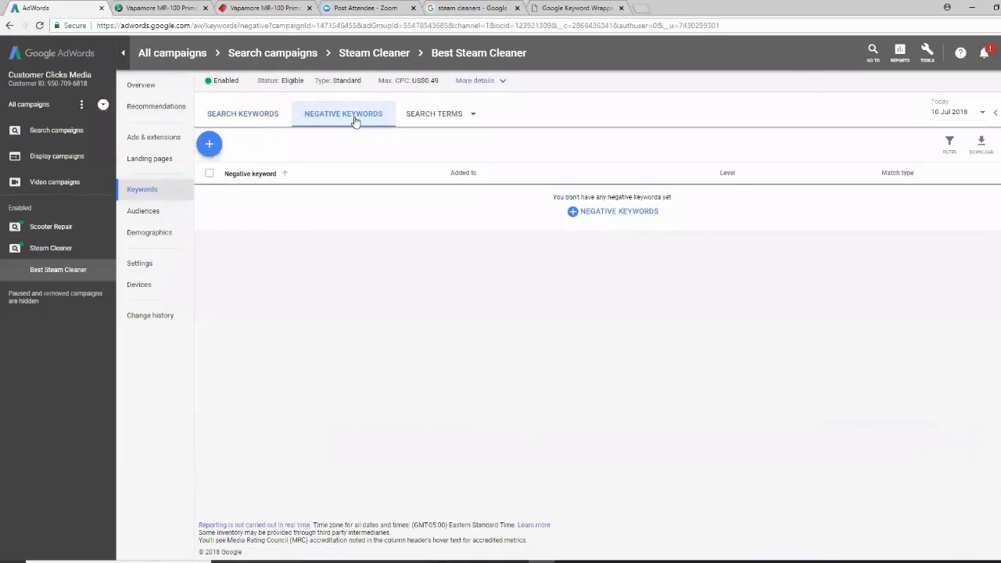
left_click(246, 117)
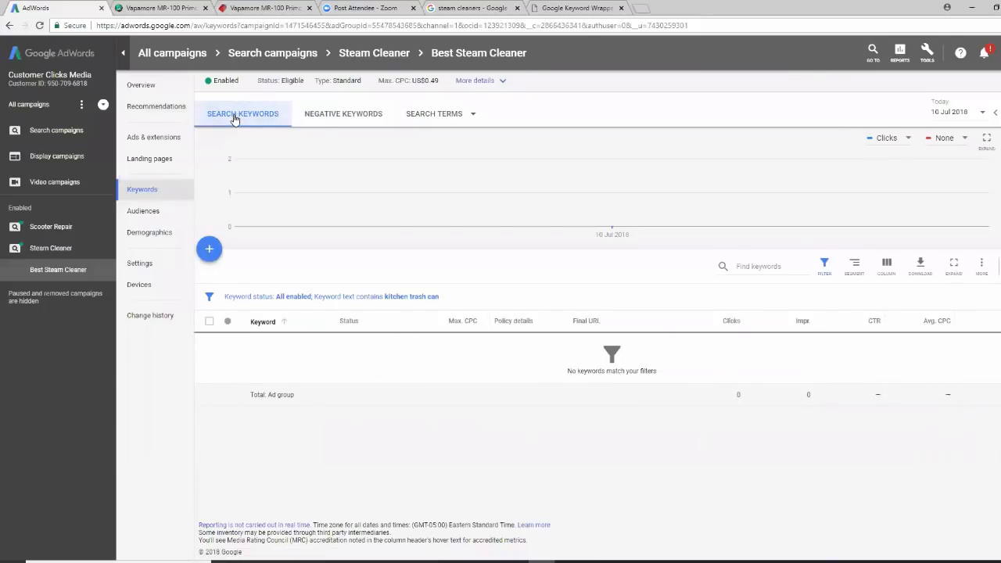
left_click(209, 251)
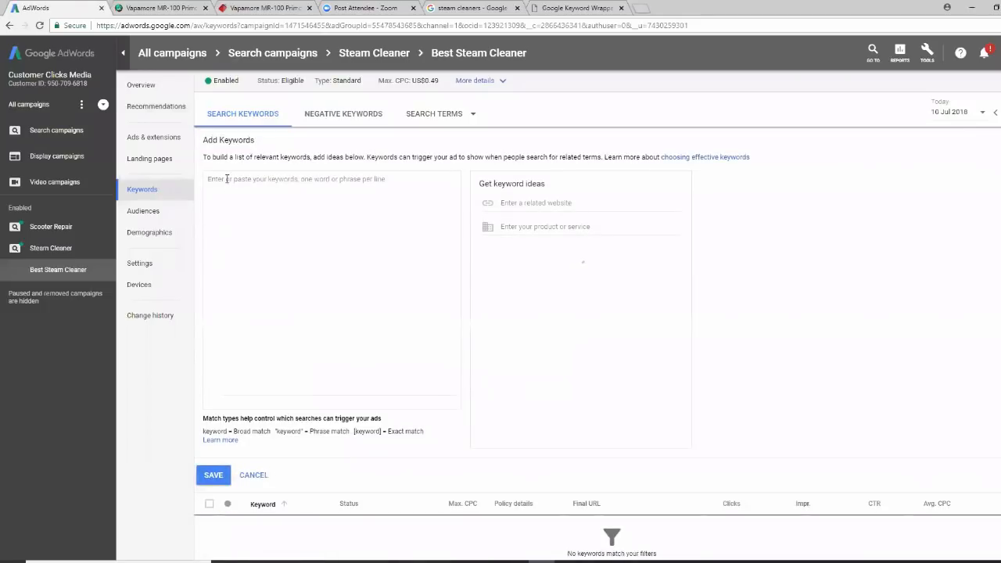
right_click(227, 179)
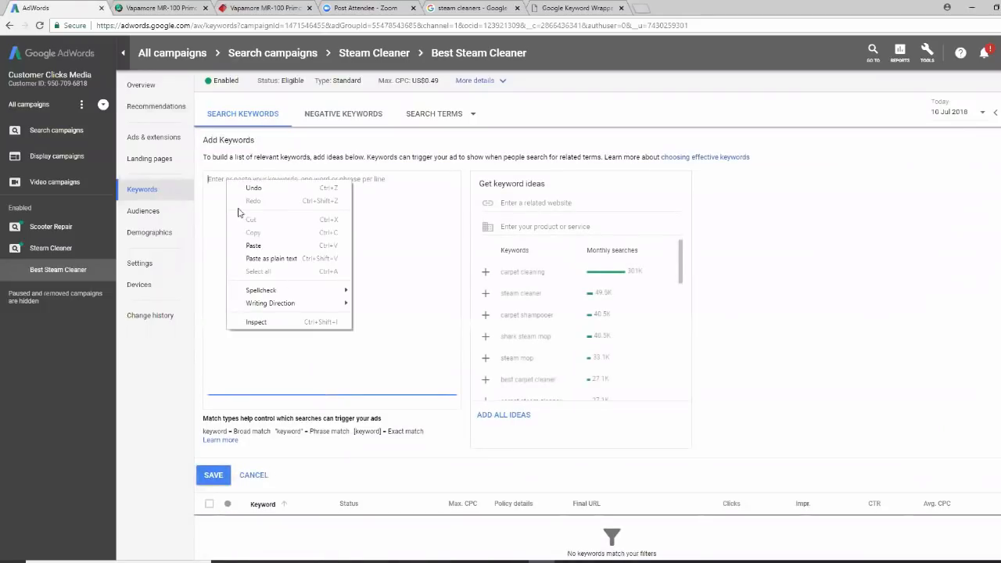
left_click(262, 244)
left_click(221, 475)
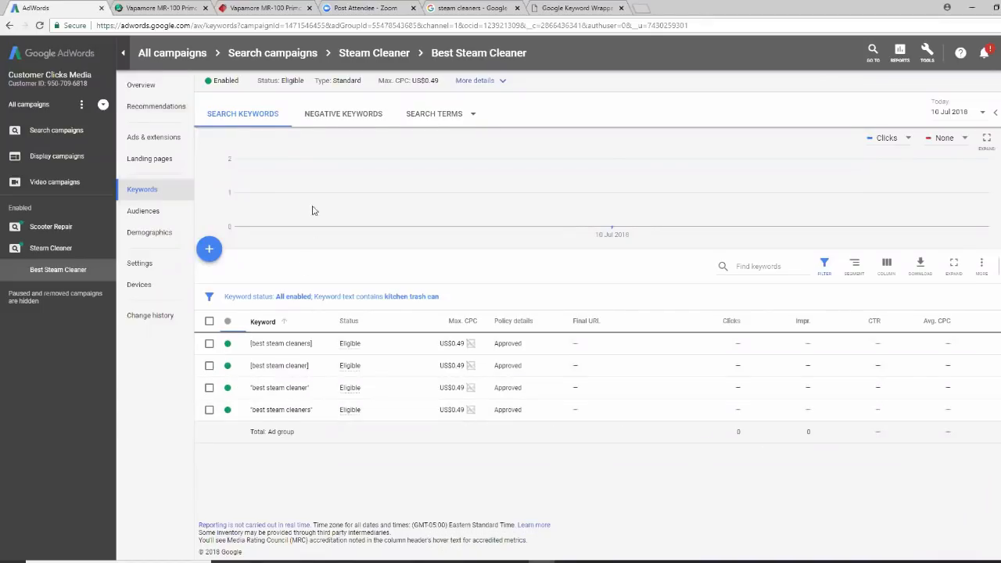
left_click(338, 118)
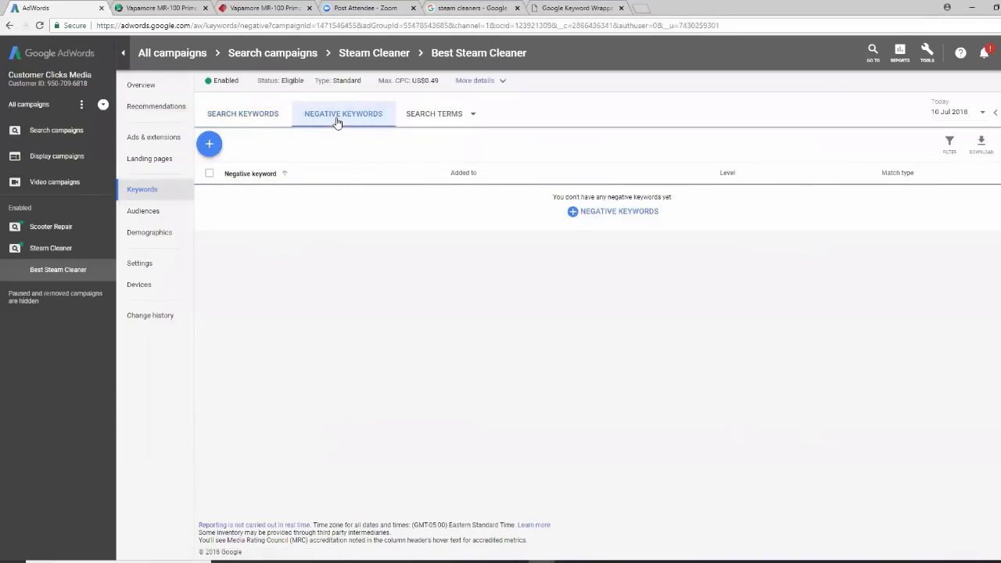
Add 'free' and 'used' as broad-match negative keywords at the Best Steam Cleaner ad group level
left_click(583, 218)
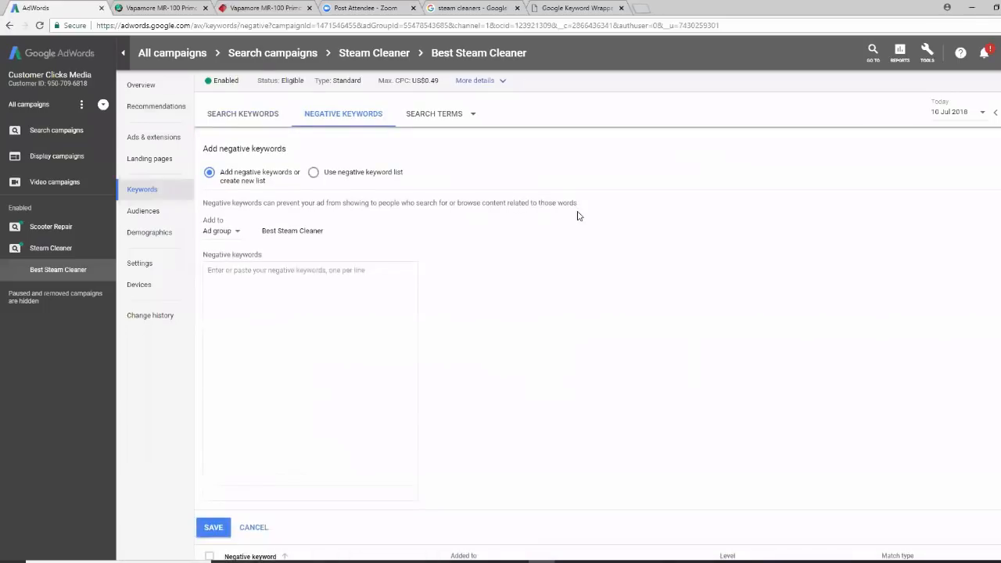
left_click(236, 231)
left_click(364, 259)
left_click(238, 272)
type("free")
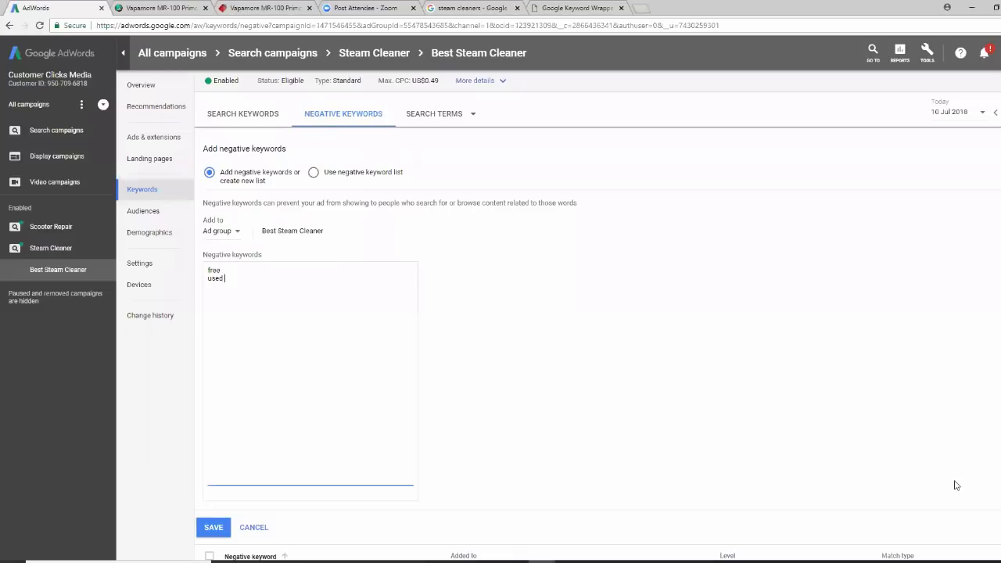
scroll(887, 487, "down", 1)
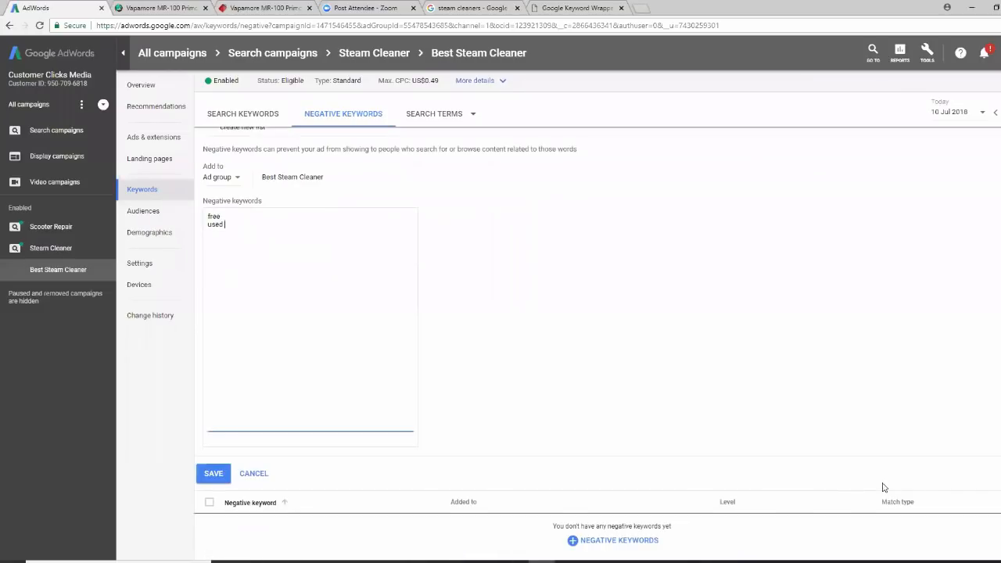
left_click(212, 472)
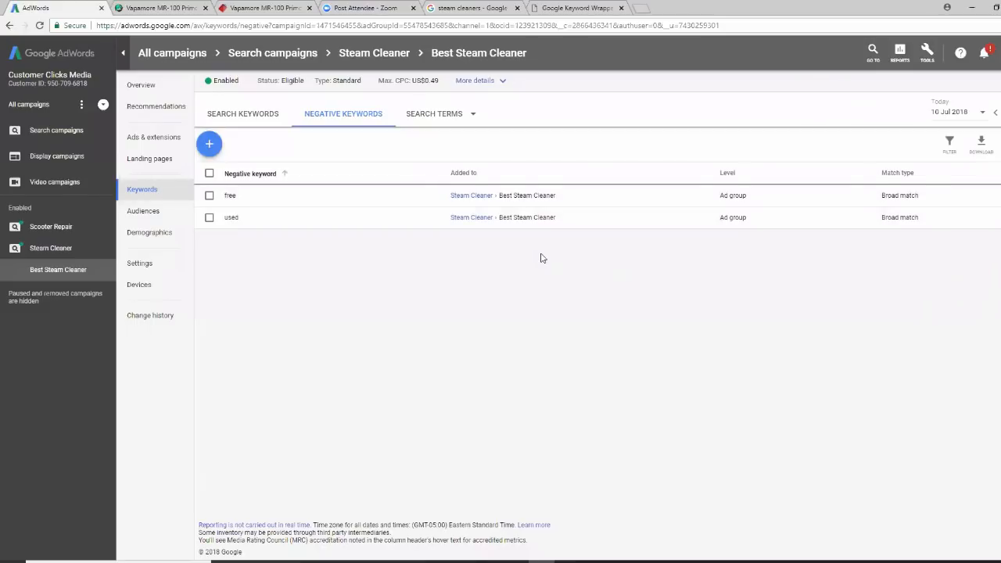
Review all search ads, ad groups and campaigns, then open Steam Cleaner's ad groups list
left_click(67, 136)
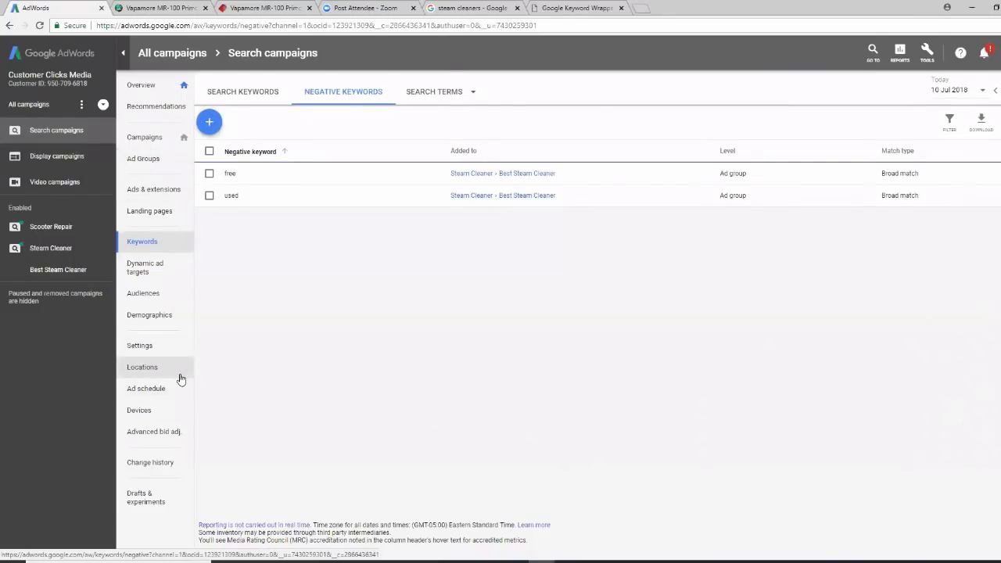
left_click(154, 189)
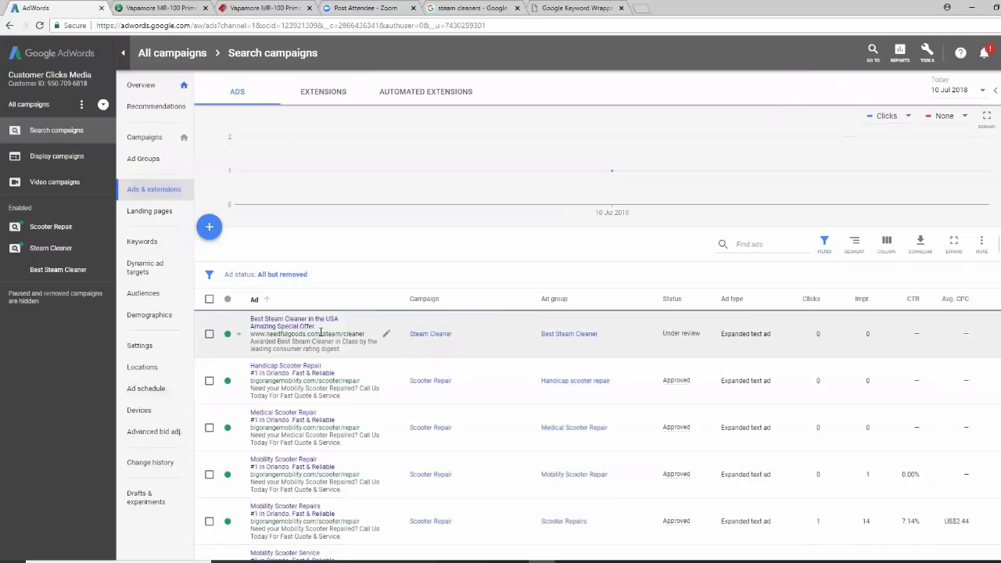
left_click(145, 162)
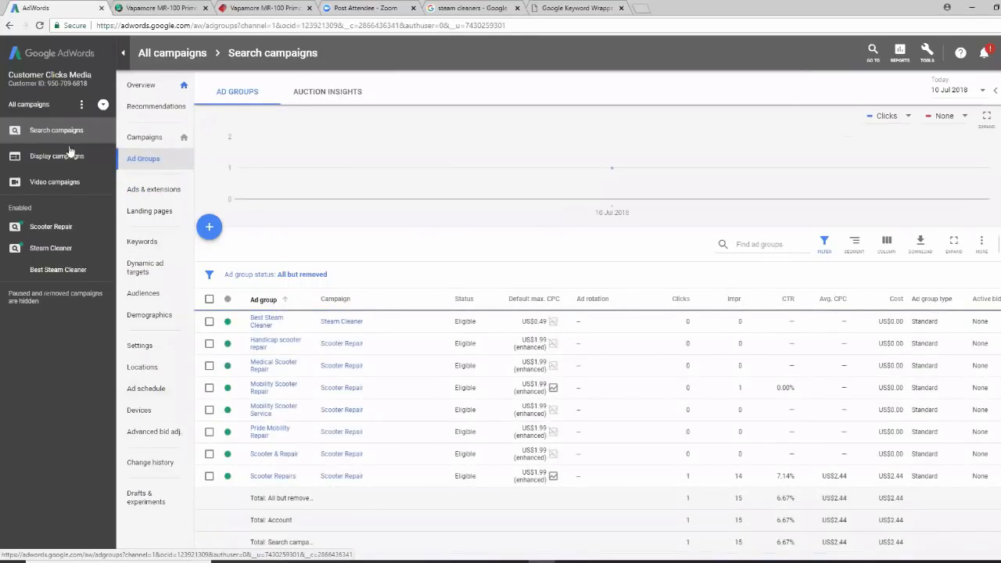
left_click(141, 138)
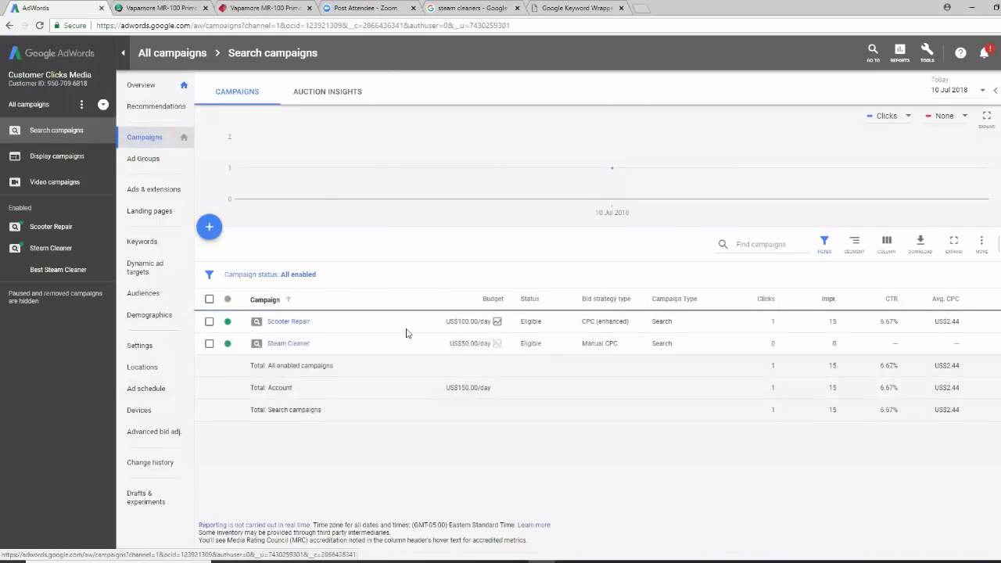
left_click(289, 343)
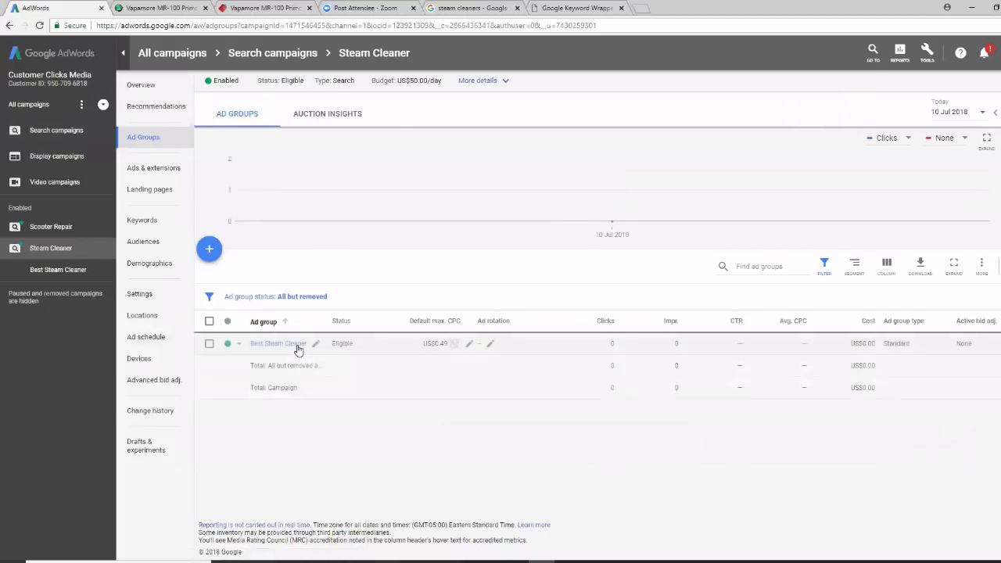
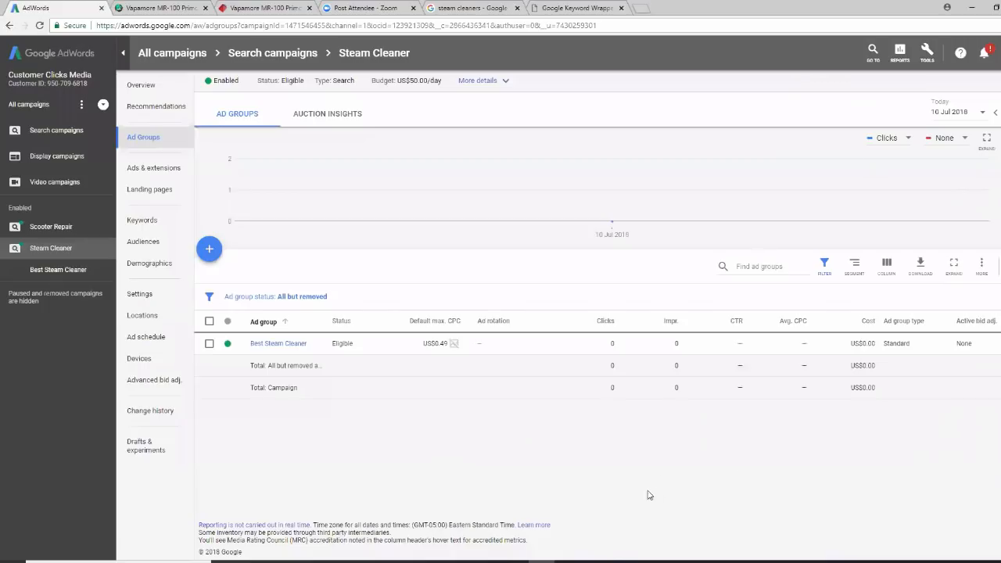
Switch from the Steam Cleaner ad groups overview to the Keyword Stats workbook in Excel
mouse_move(595, 560)
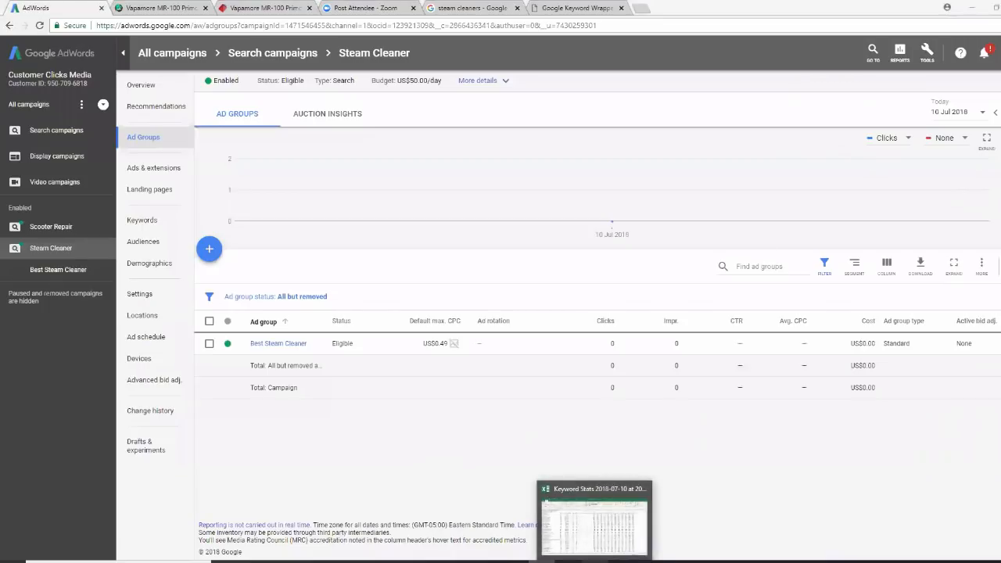
left_click(595, 516)
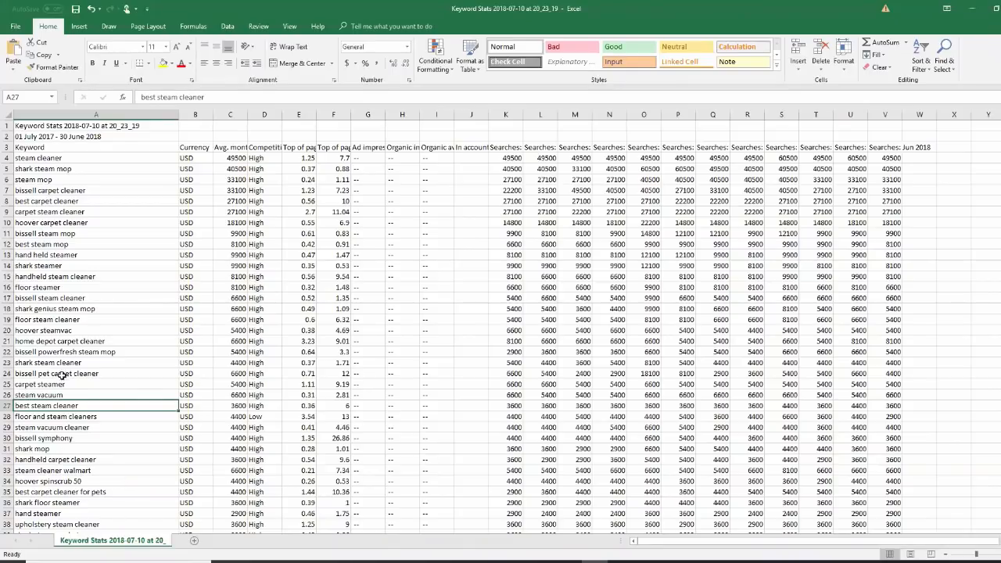
Pick the floor steam cleaner keyword in cell A19, then start a new Steam Cleaner ad group in AdWords
left_click(88, 322)
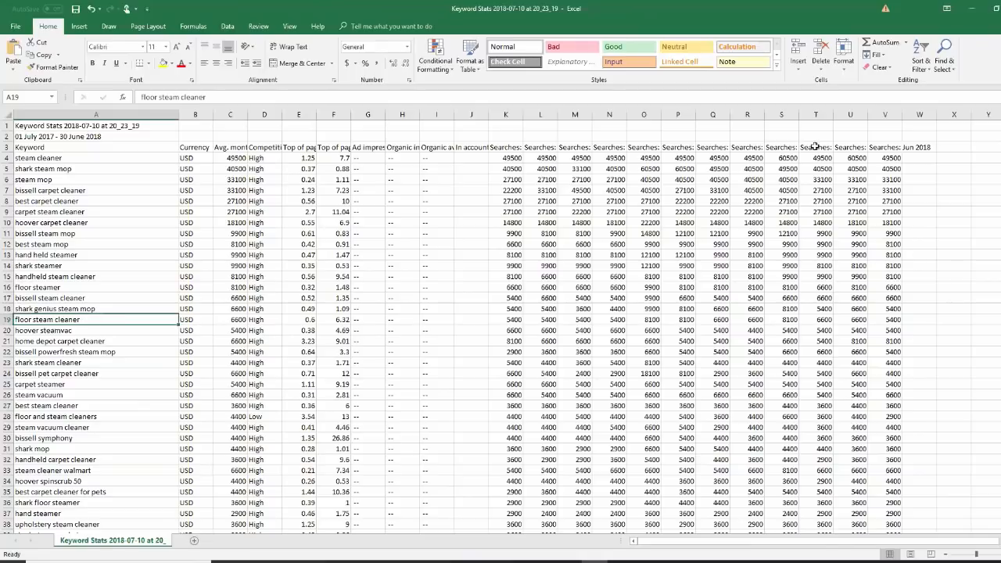
left_click(971, 8)
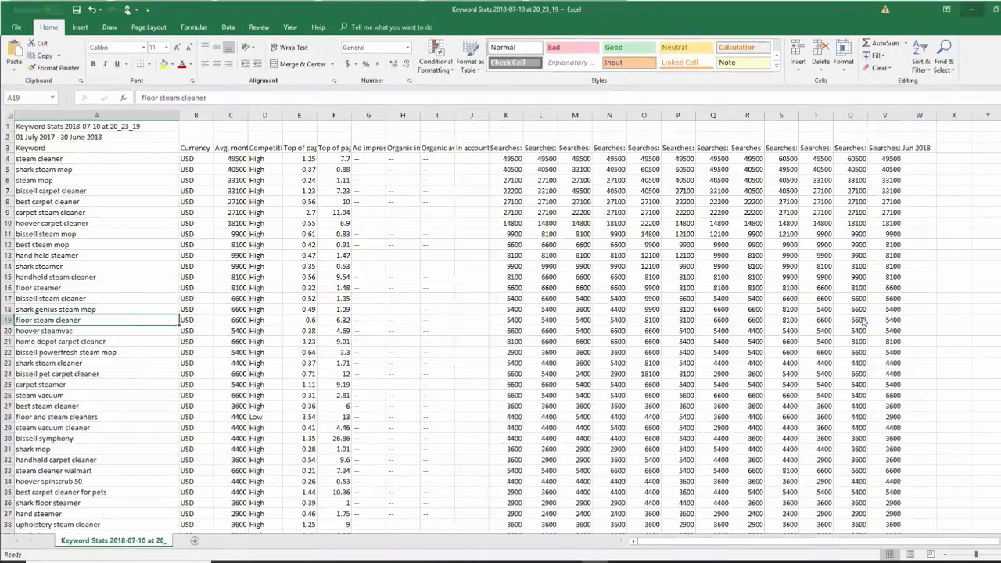
left_click(210, 251)
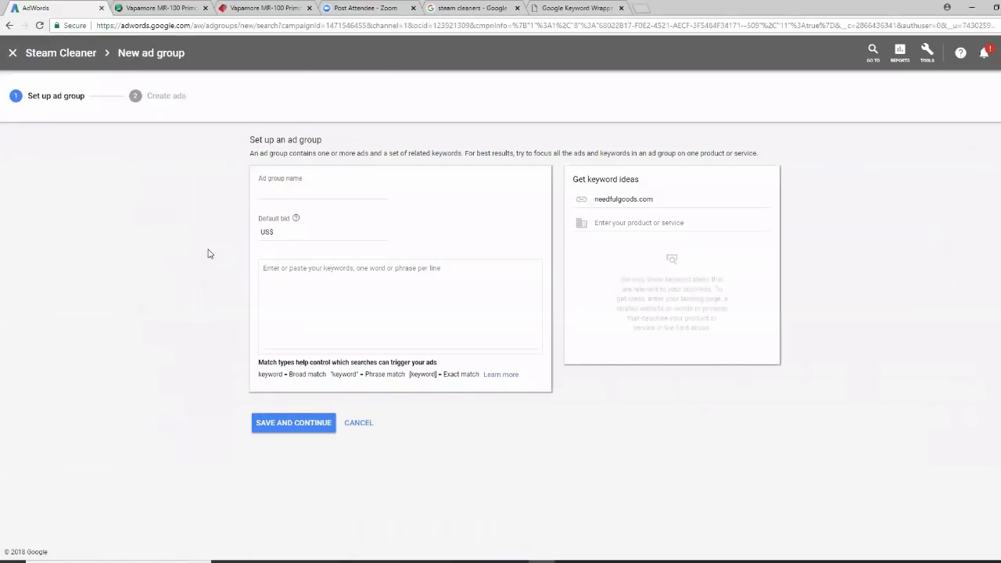
Name the ad group 'Floor Steam Cleaner' with a US$0.49 default bid, then reset the KeywordWrap form
left_click(273, 191)
type("Floor Steam Cleaner")
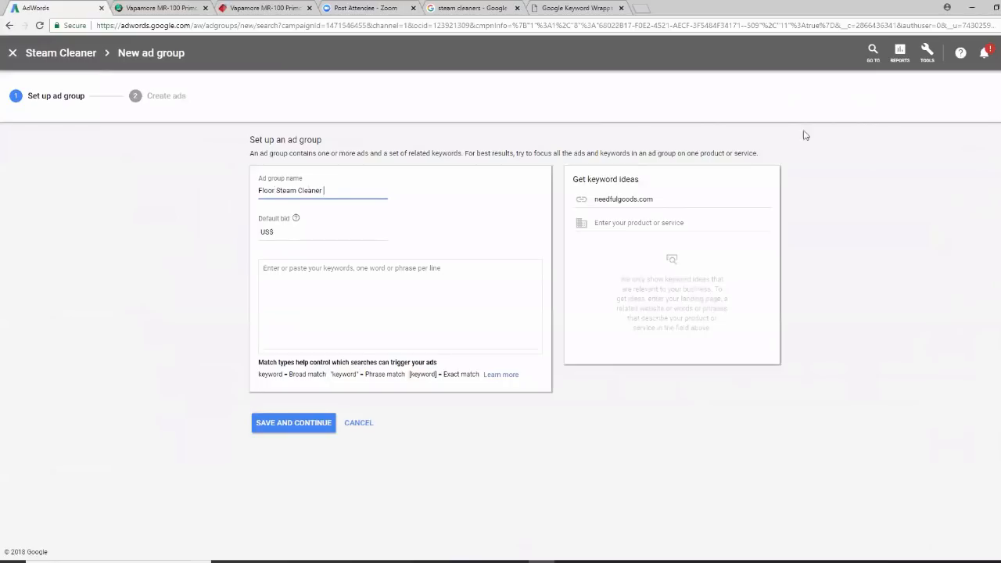
left_click(283, 233)
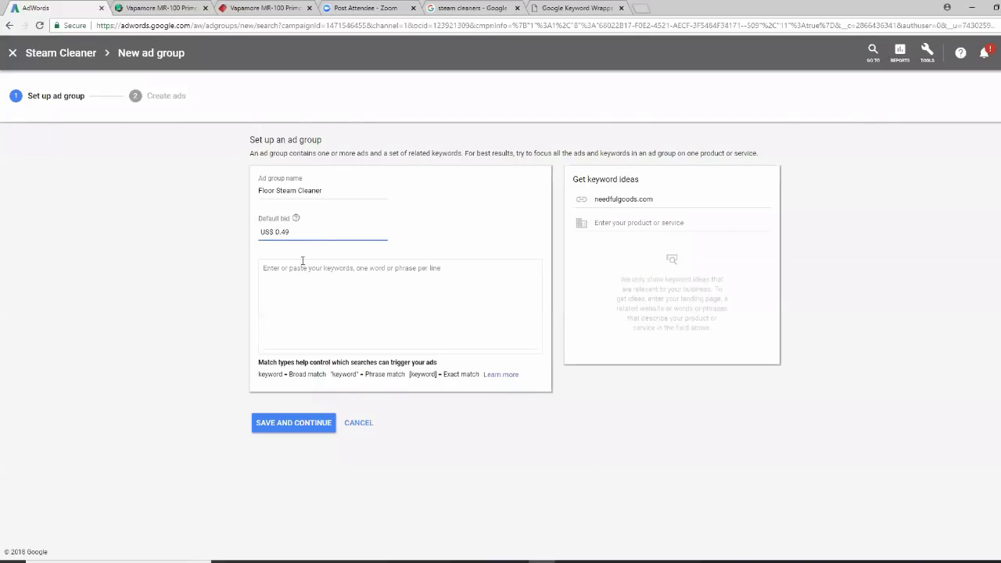
left_click(270, 257)
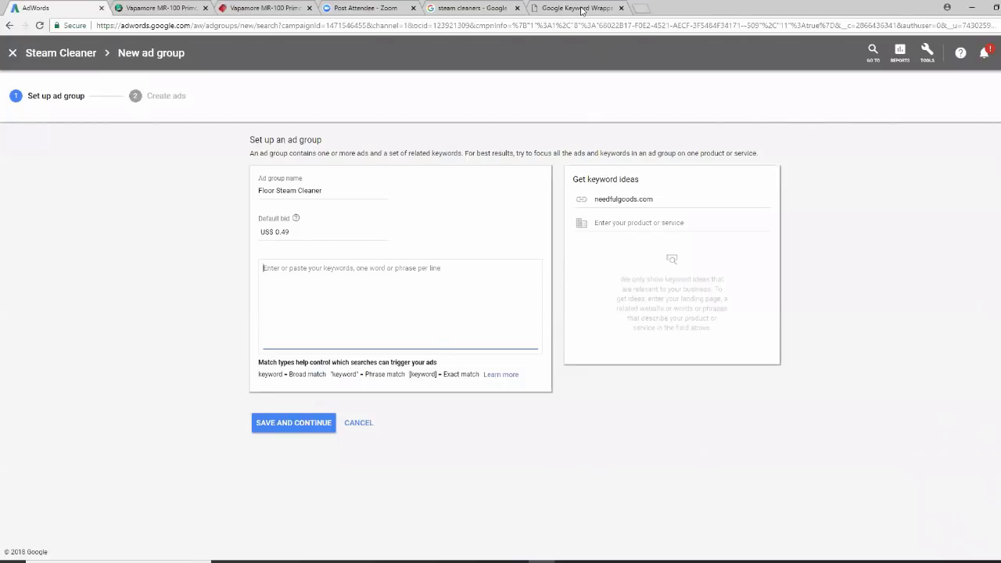
left_click(583, 9)
left_click(588, 192)
Wrap 'floor steam cleaner' and 'floor steam cleaners' into phrase and exact match, and copy the four-line list
left_click(342, 162)
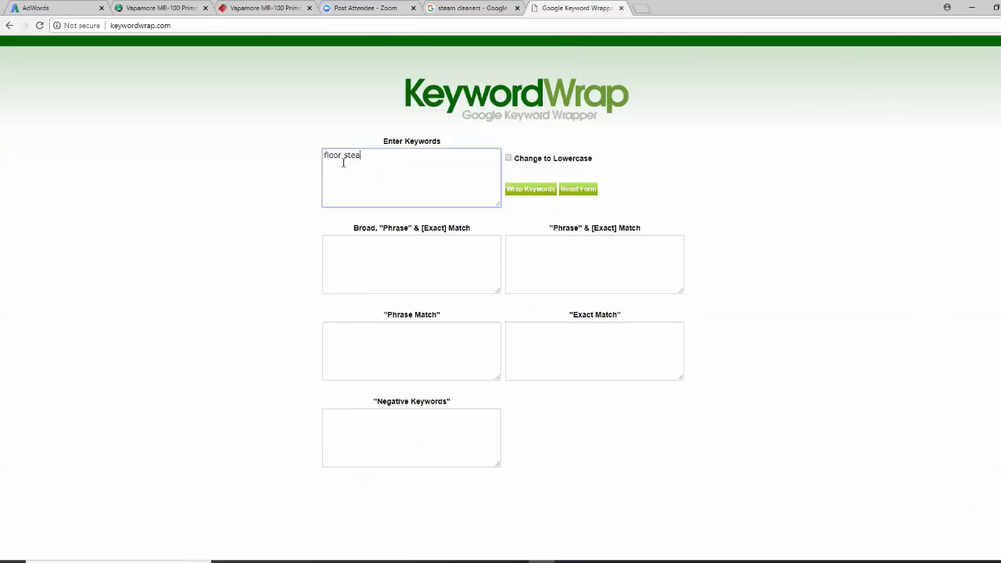
type("floor steam cleaner fl")
type("oor stea")
type("m cleaner")
left_click(539, 191)
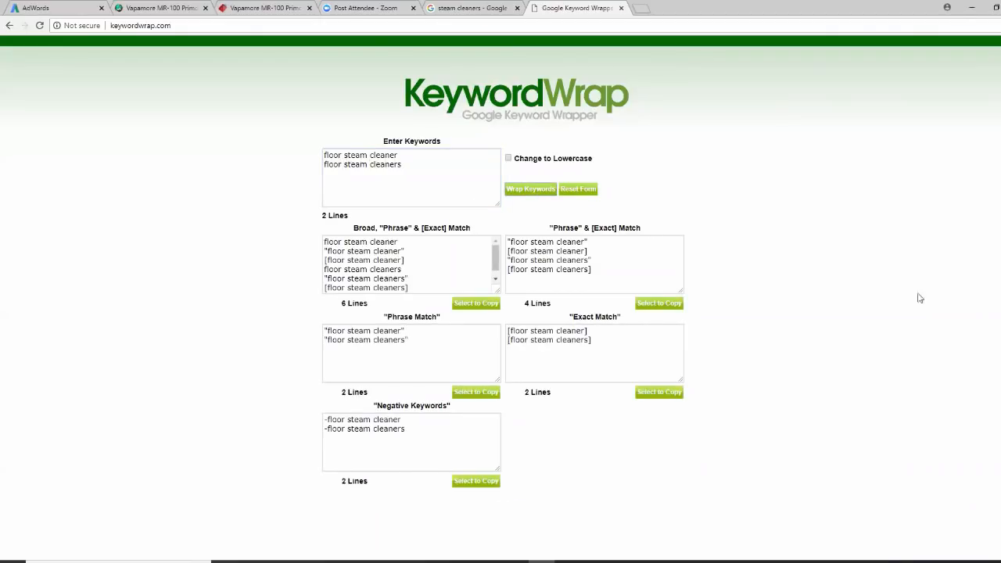
left_click(662, 305)
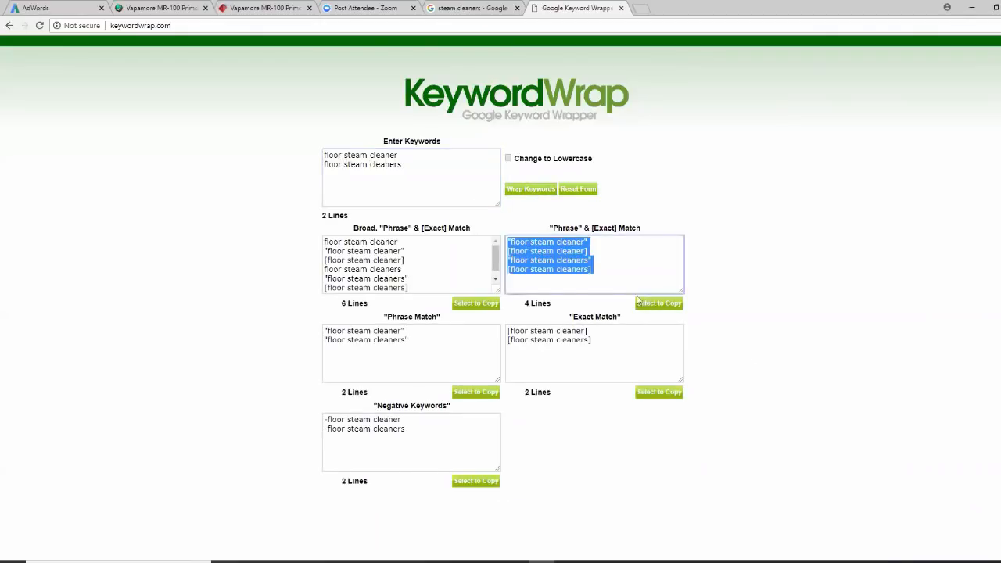
right_click(577, 260)
left_click(581, 280)
Paste the four phrase and exact keywords into the Floor Steam Cleaner ad group, save, and begin a text ad
left_click(75, 8)
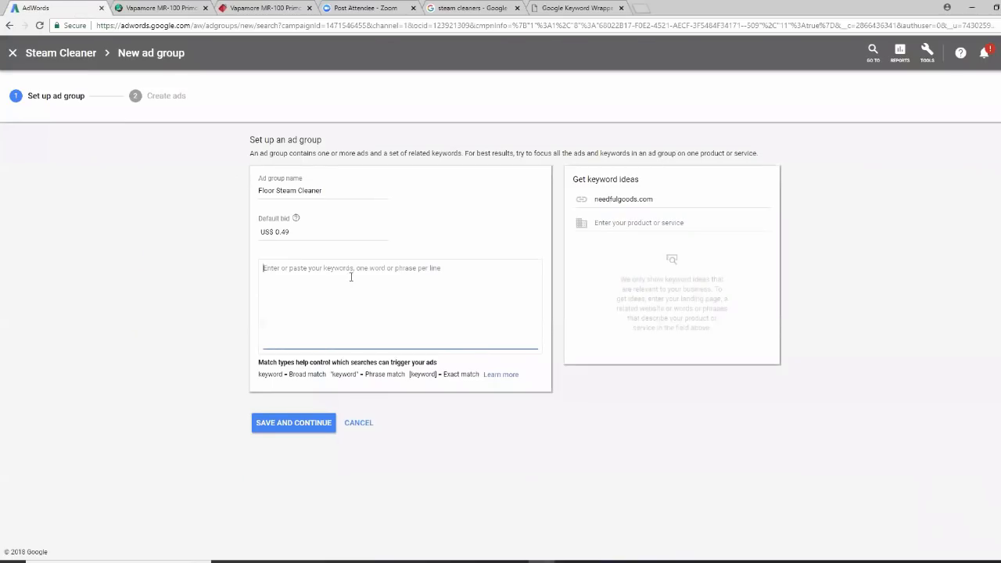
right_click(279, 273)
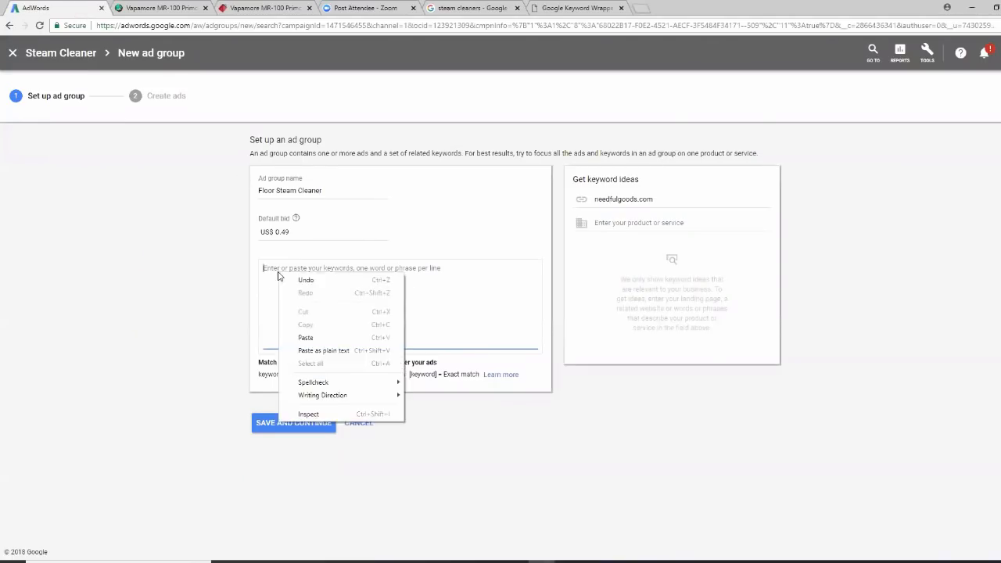
left_click(312, 338)
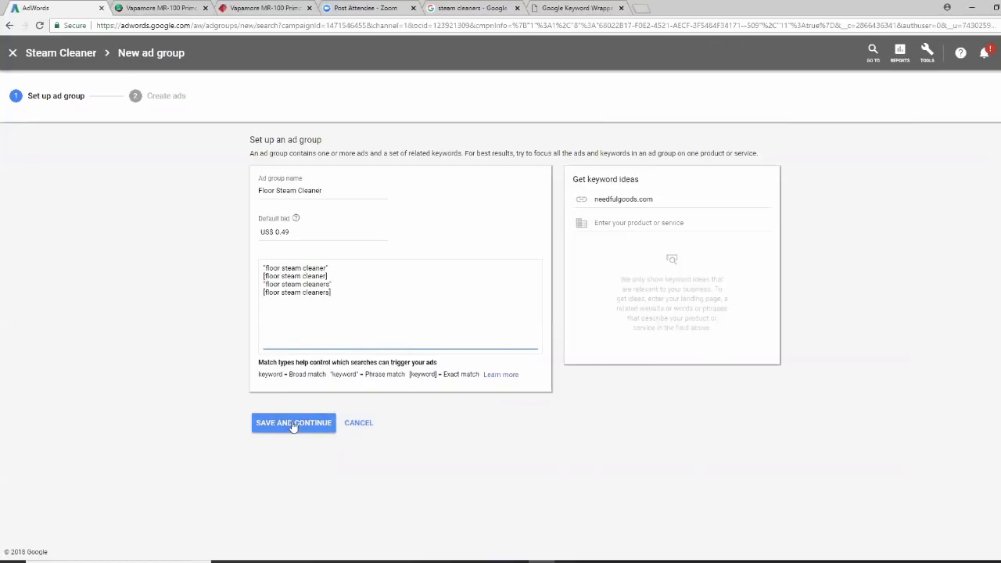
left_click(330, 431)
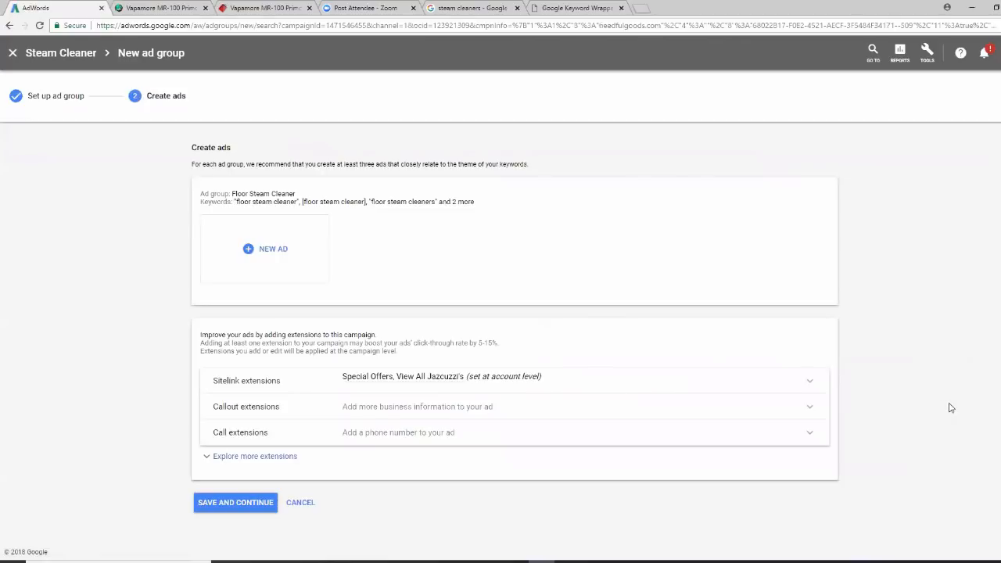
left_click(249, 250)
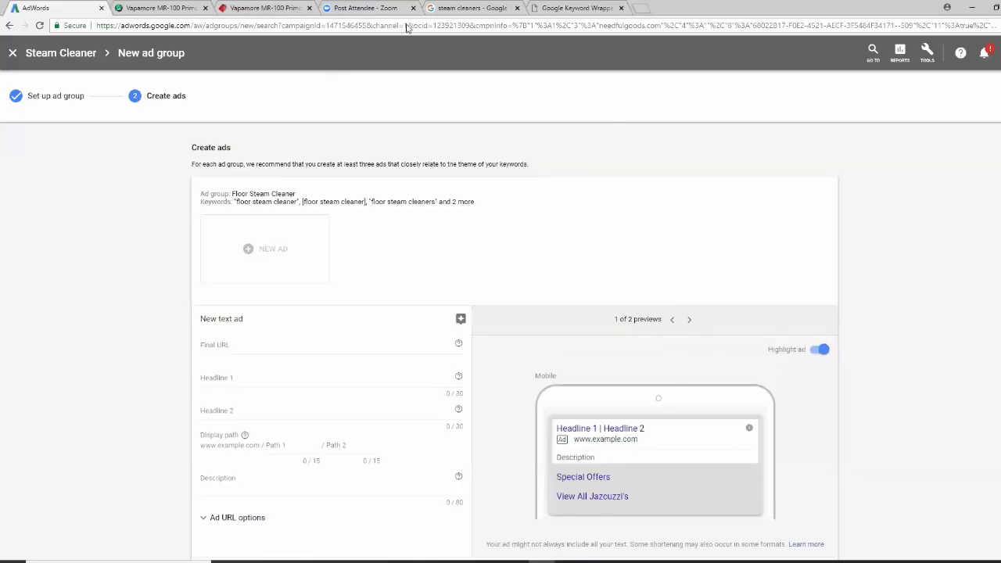
Set the ad's Final URL to the needfulgoods.com Vapamore MR-100 Primo product page address
left_click(286, 8)
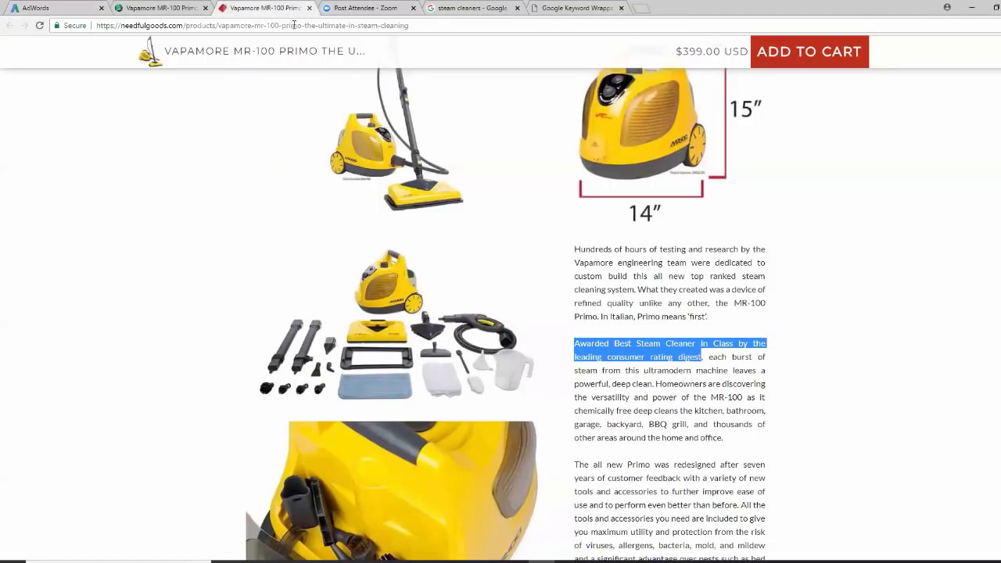
left_click(294, 25)
right_click(294, 25)
left_click(317, 67)
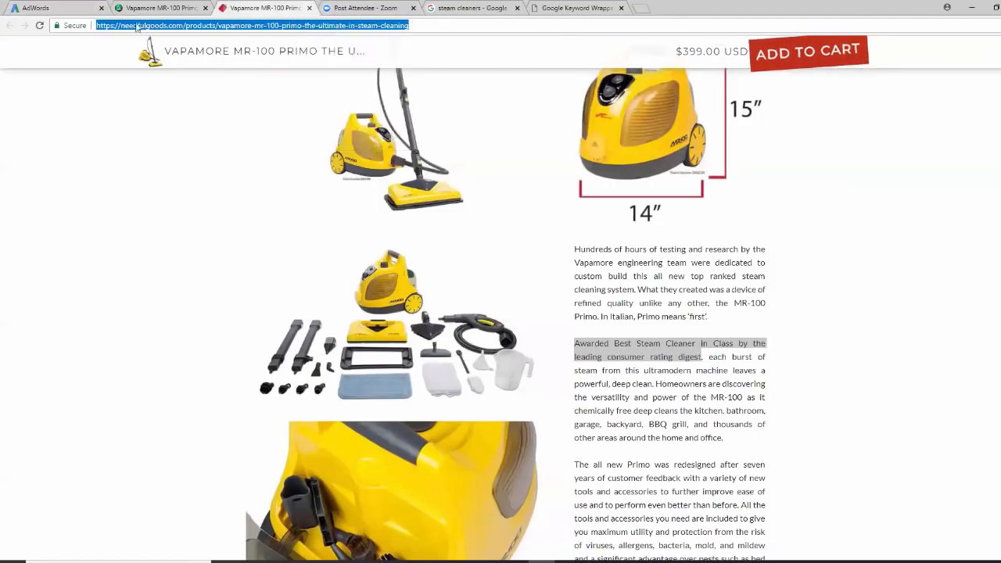
left_click(78, 8)
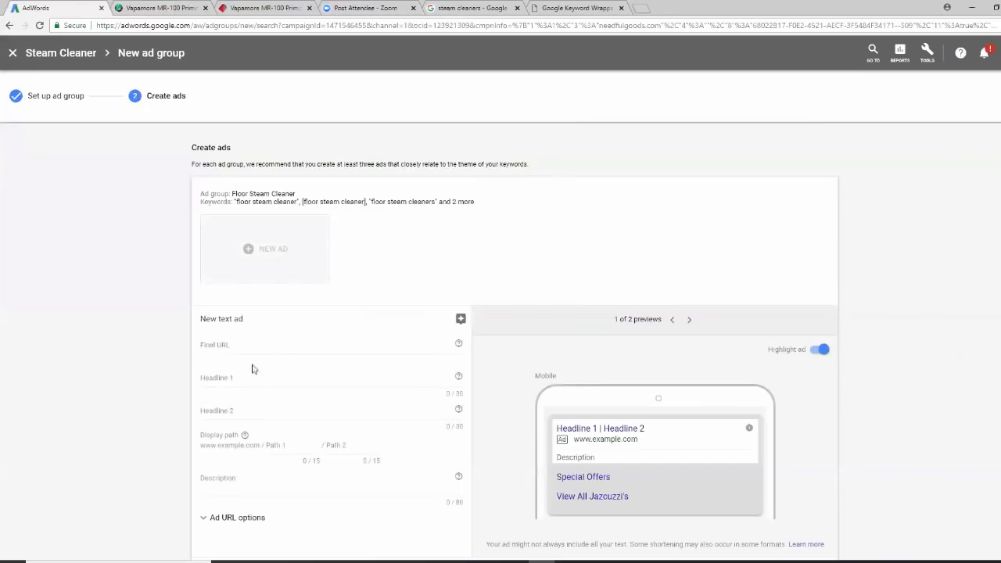
left_click(216, 346)
right_click(215, 346)
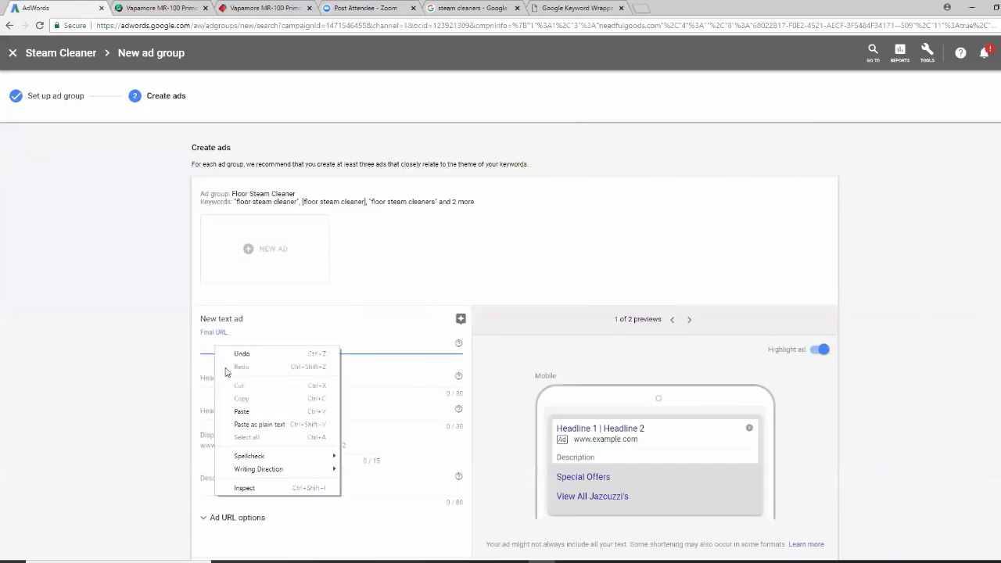
left_click(244, 412)
left_click(223, 377)
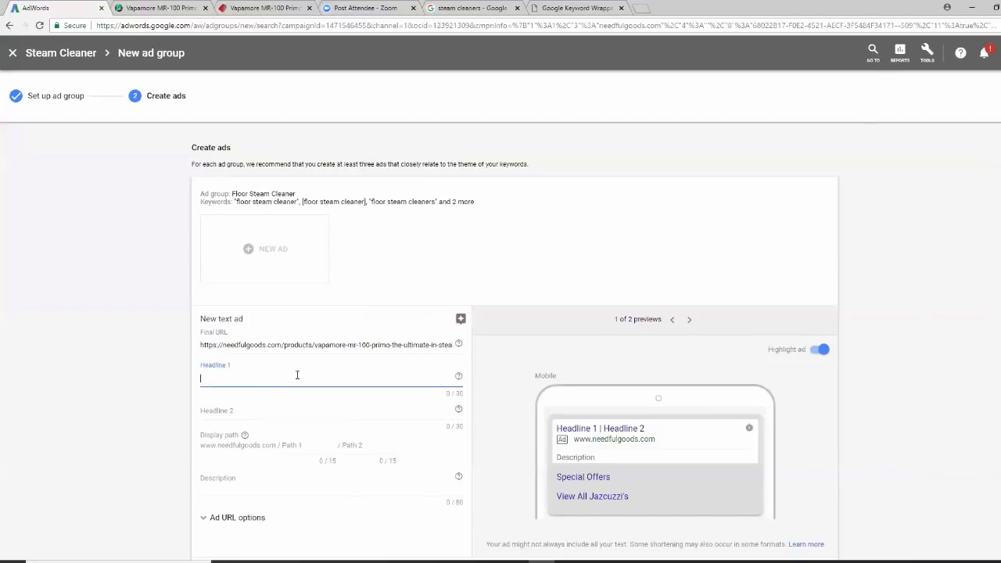
Enter headlines 'Best Floor Steam Cleaner USA' and 'Check This Steam Cleaner Out!'
type("Best")
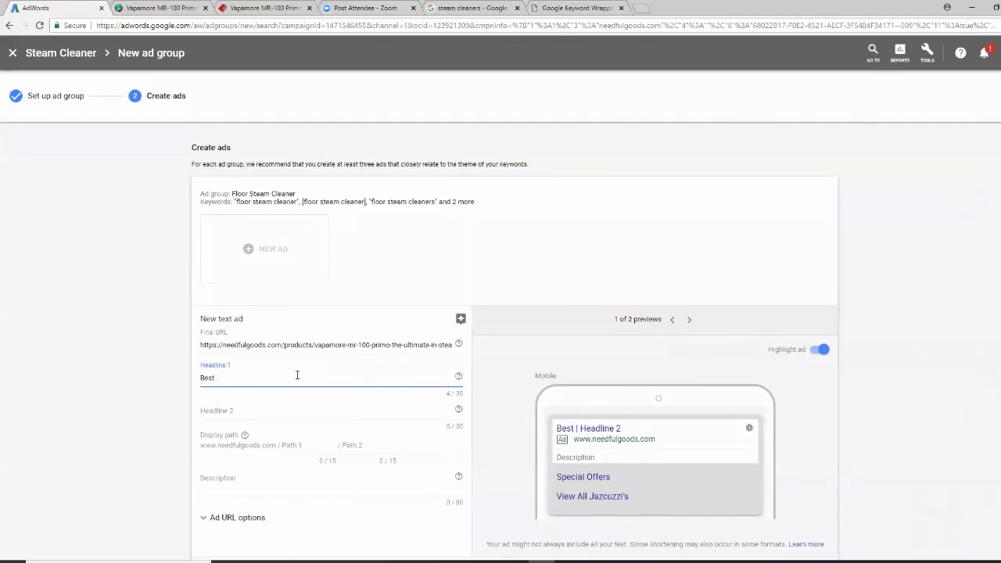
type("Floor Steam Cleaner")
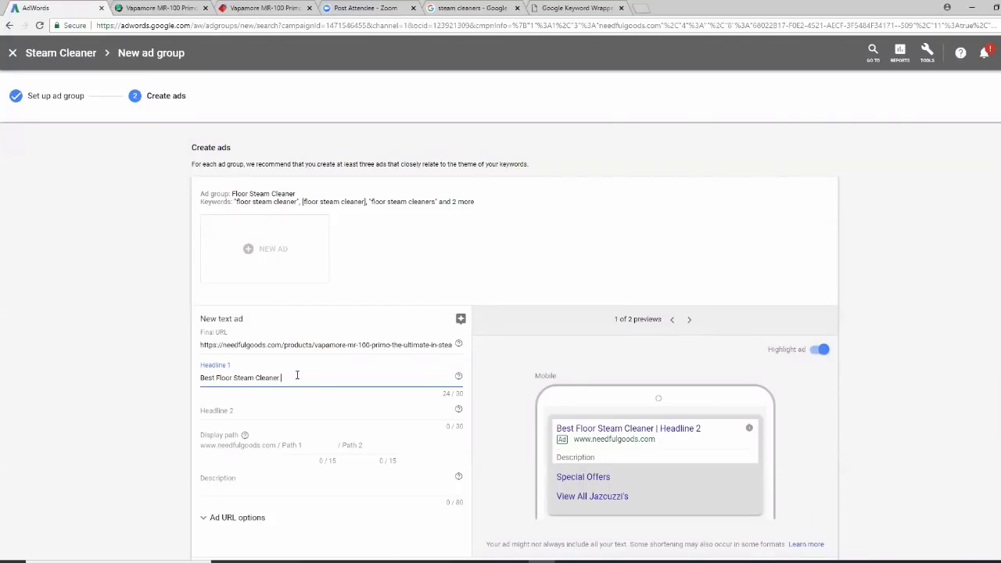
type("USA")
left_click(217, 410)
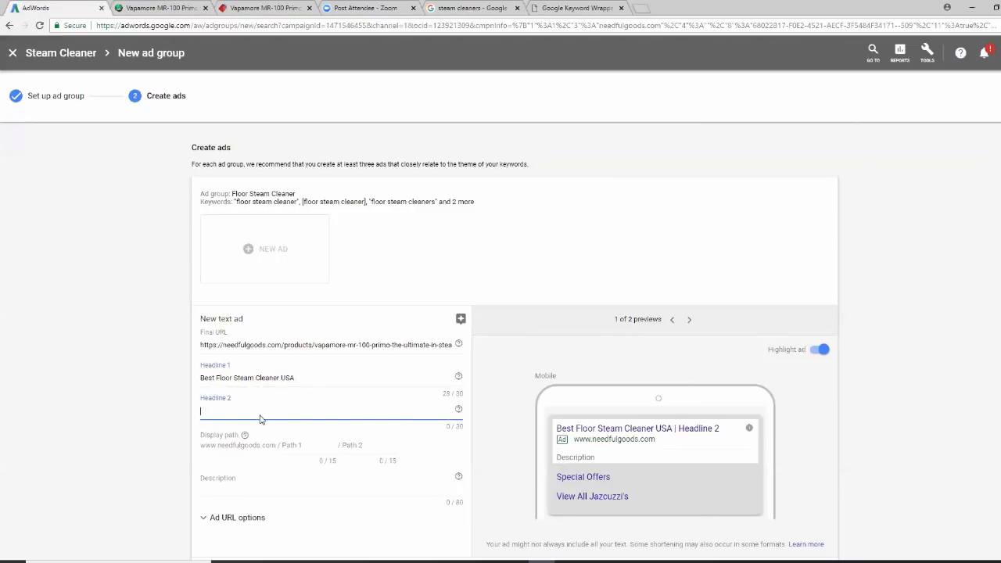
type("c")
key("BackSpace")
type("cHEC")
key("BackSpace")
key("BackSpace")
key("BackSpace")
key("BackSpace")
type("Check This Stea")
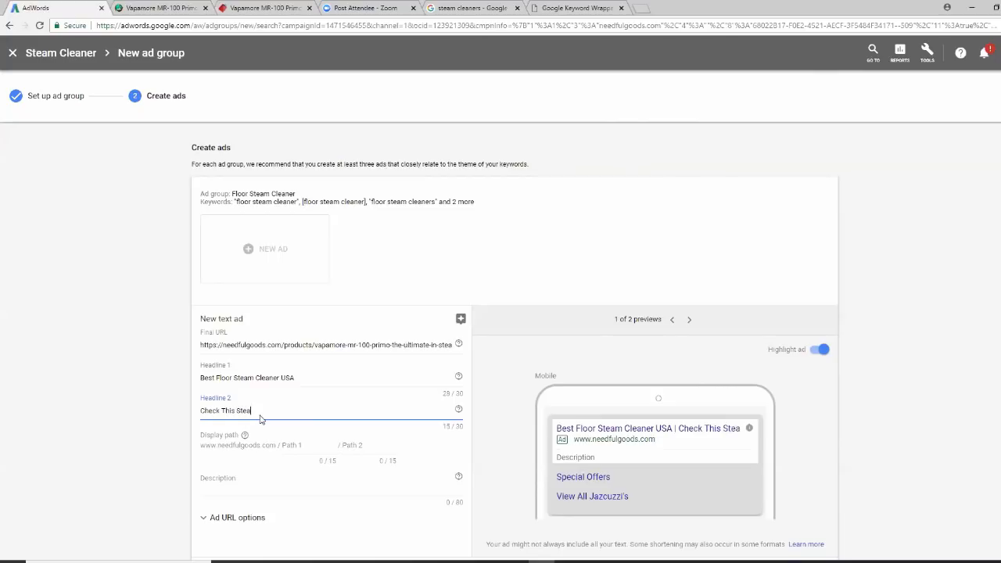
type("m Cleaner Out")
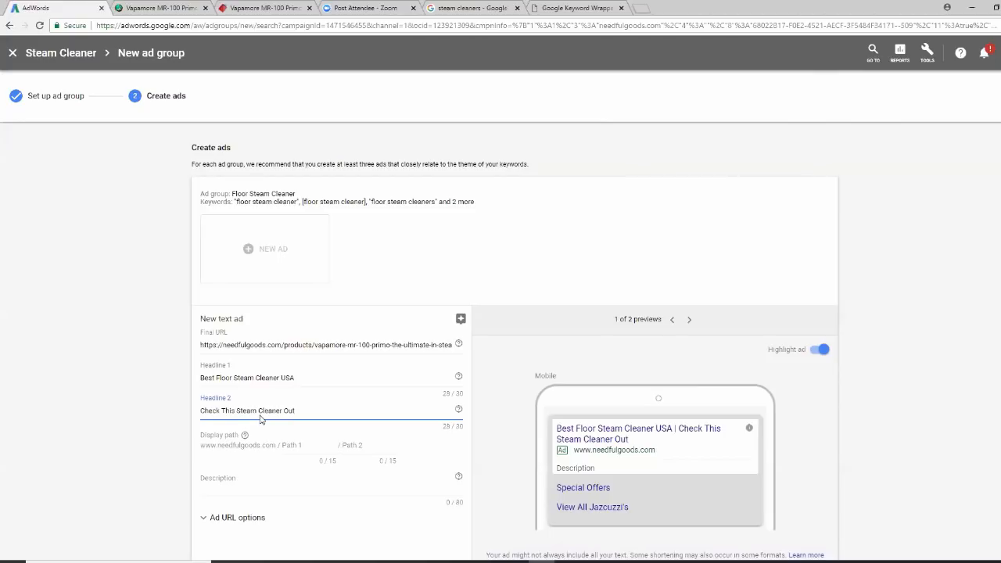
type("!")
Set the ad's display path to steam/cleaner
left_click(296, 444)
type("steam")
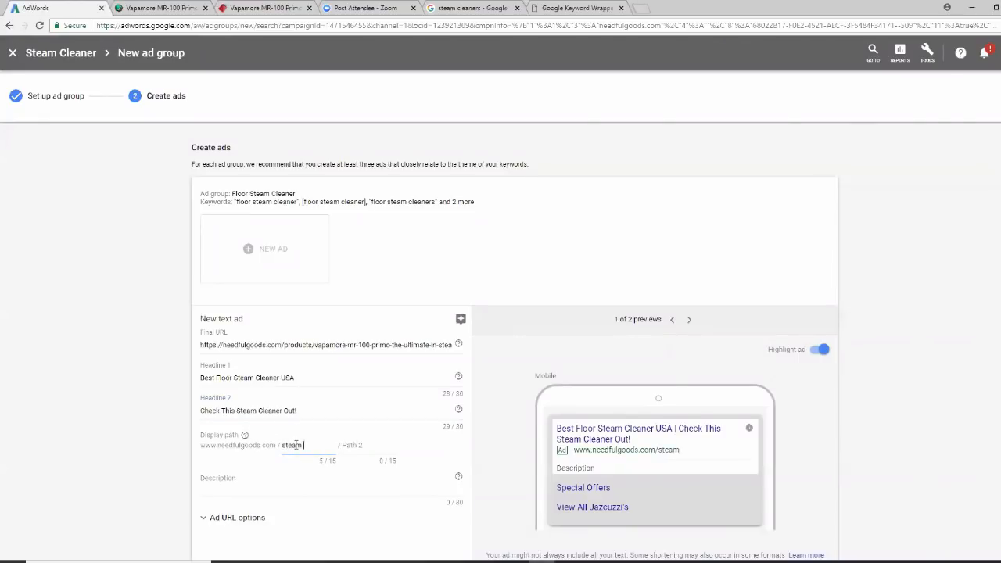
key("Tab")
type("cleaner")
left_click(215, 479)
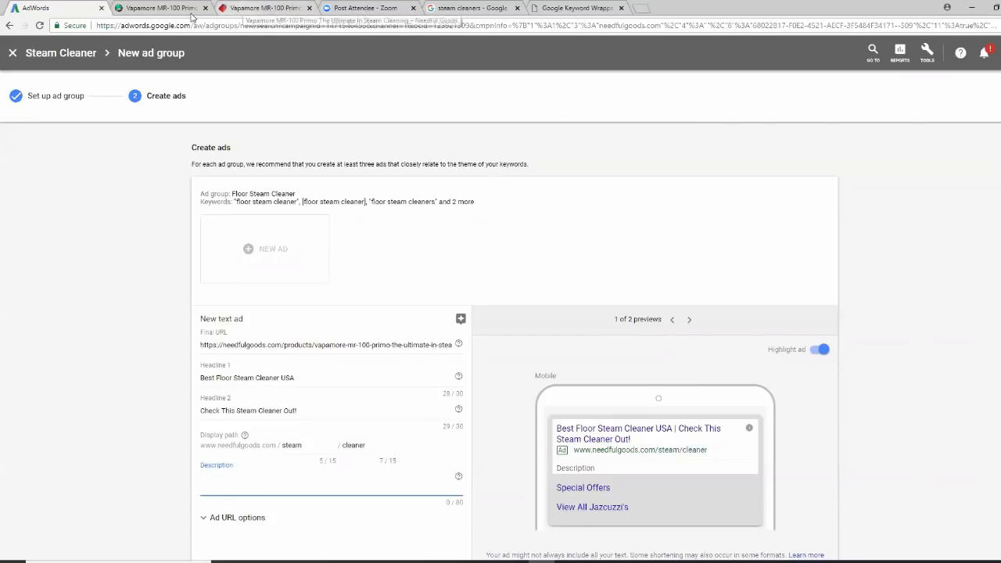
Paste 'Awarded Best Steam Cleaner in Class by the leading consumer rating digest' from the product page into Description
left_click(233, 9)
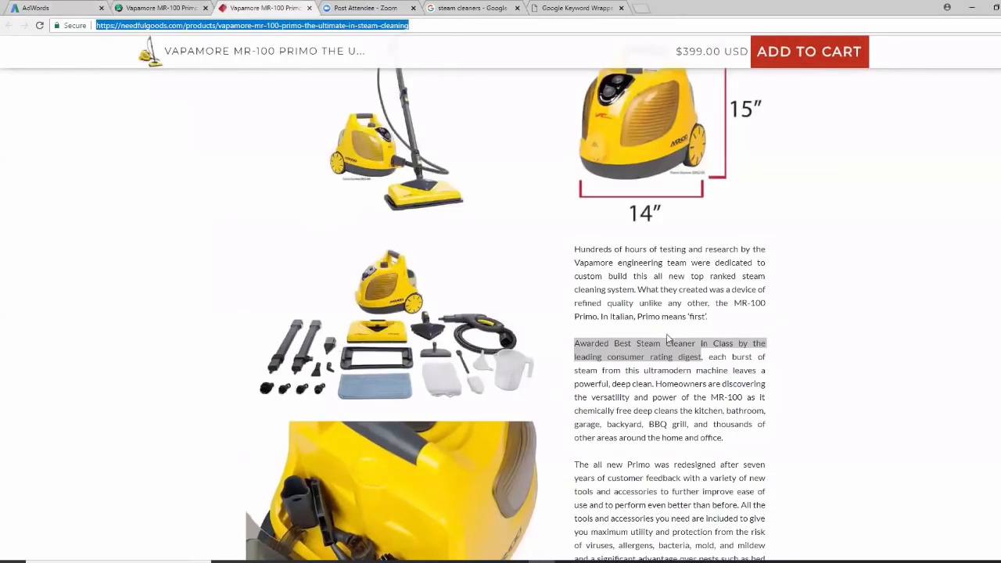
right_click(640, 351)
left_click(652, 357)
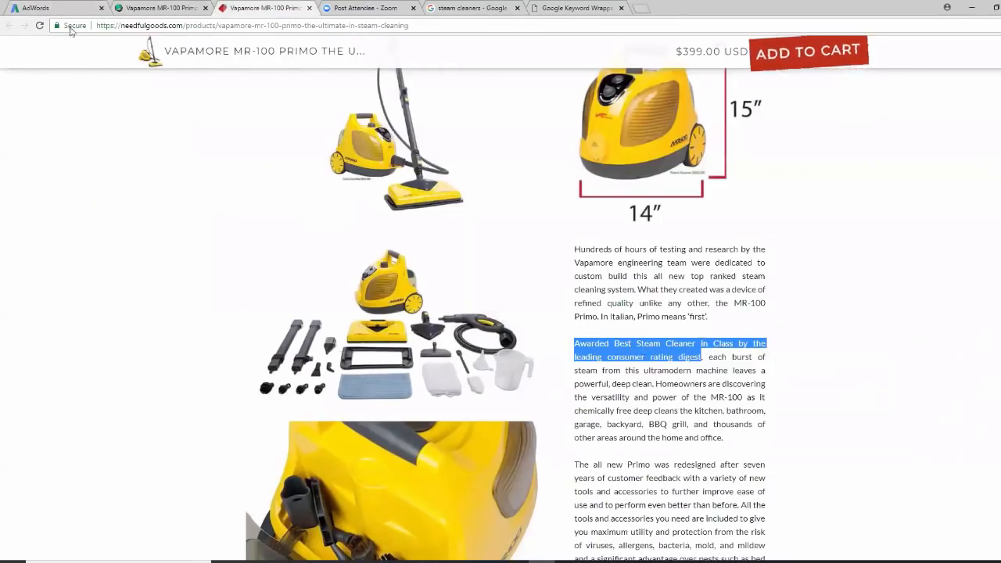
left_click(55, 8)
right_click(203, 480)
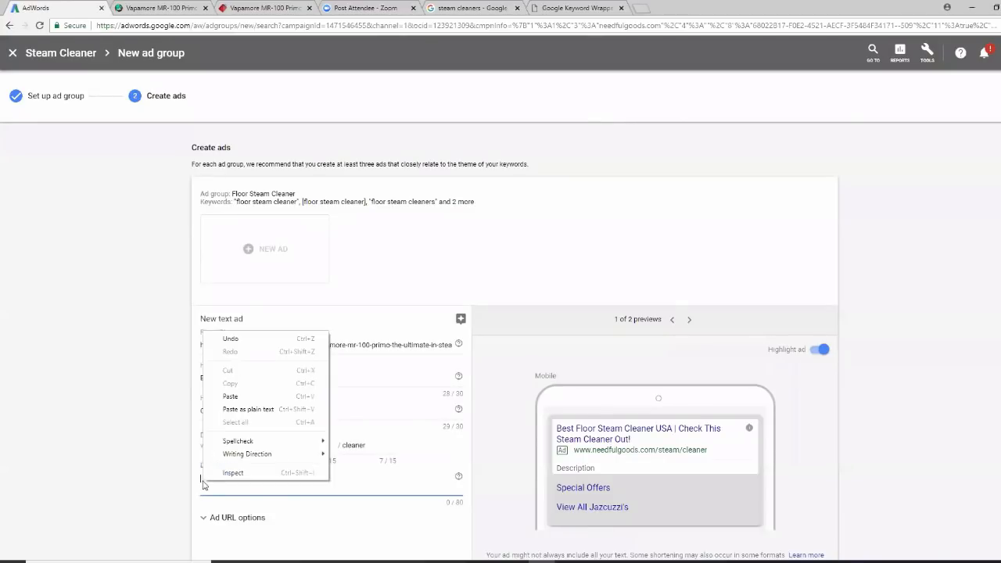
left_click(235, 399)
scroll(876, 428, "down", 2)
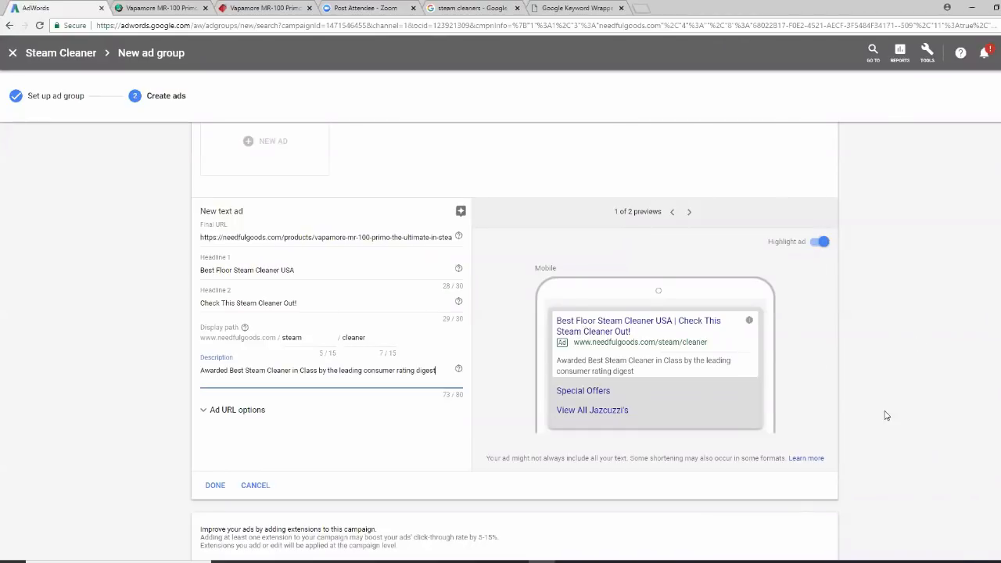
scroll(665, 419, "down", 1)
Finish the ad, attempt to save, then replace the '!' in Headline 2 with a full stop
left_click(216, 435)
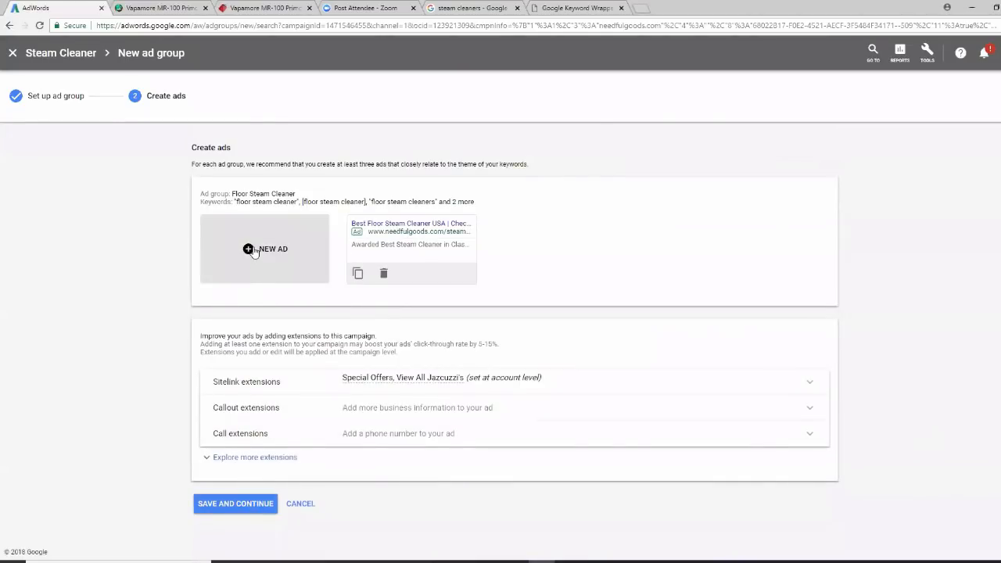
left_click(231, 505)
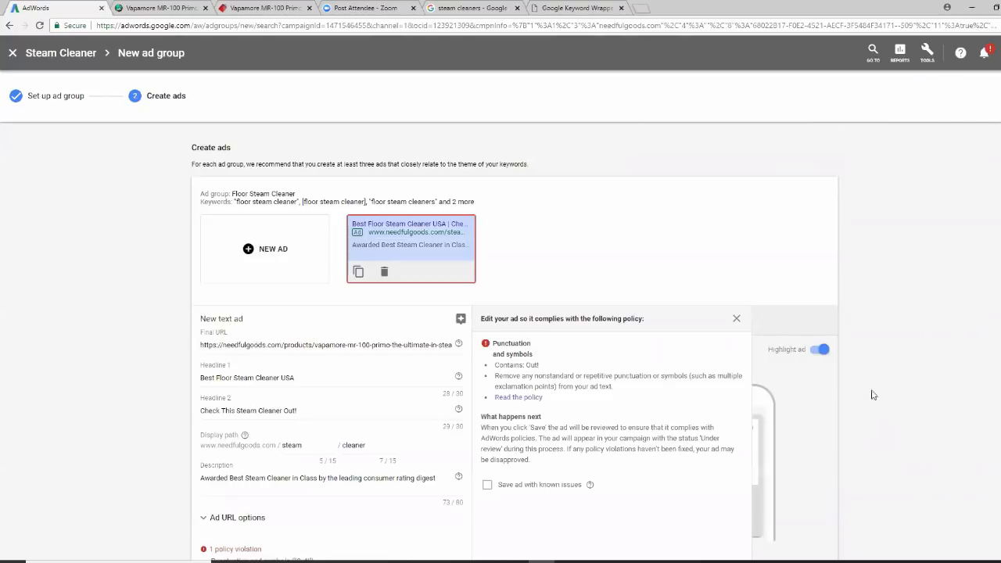
scroll(923, 390, "down", 1)
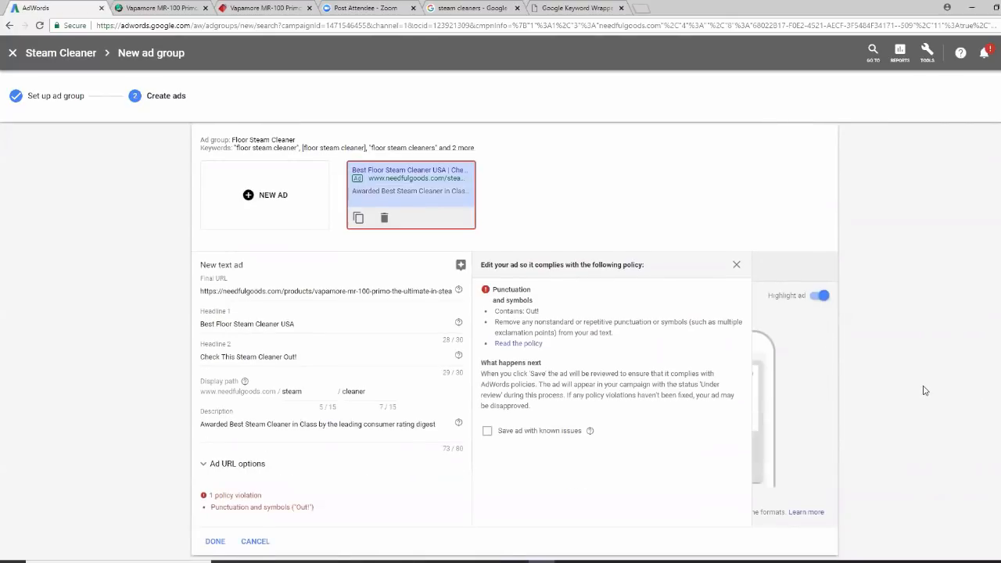
scroll(924, 390, "up", 1)
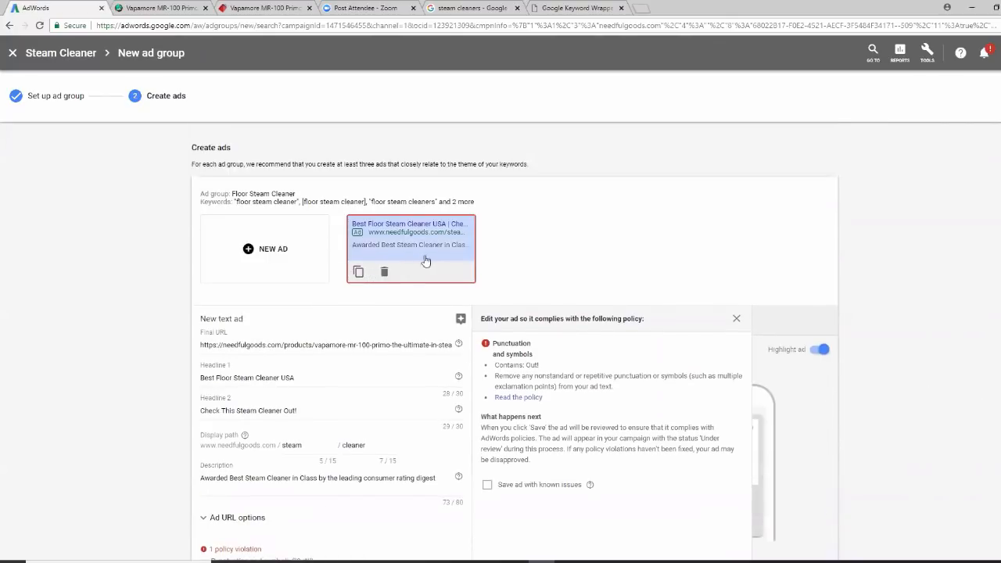
left_click(303, 408)
key("BackSpace")
type(".")
scroll(928, 422, "down", 4)
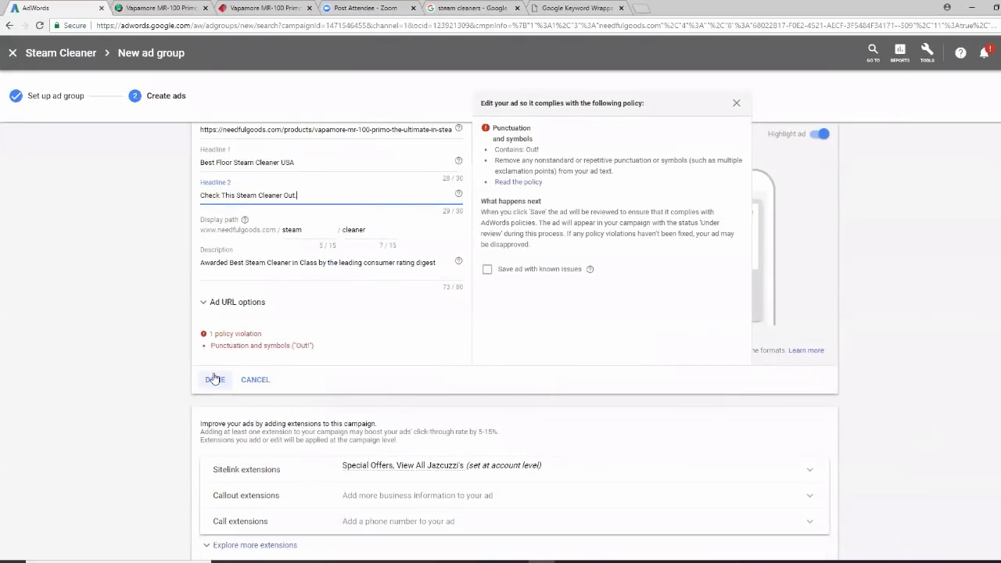
left_click(215, 379)
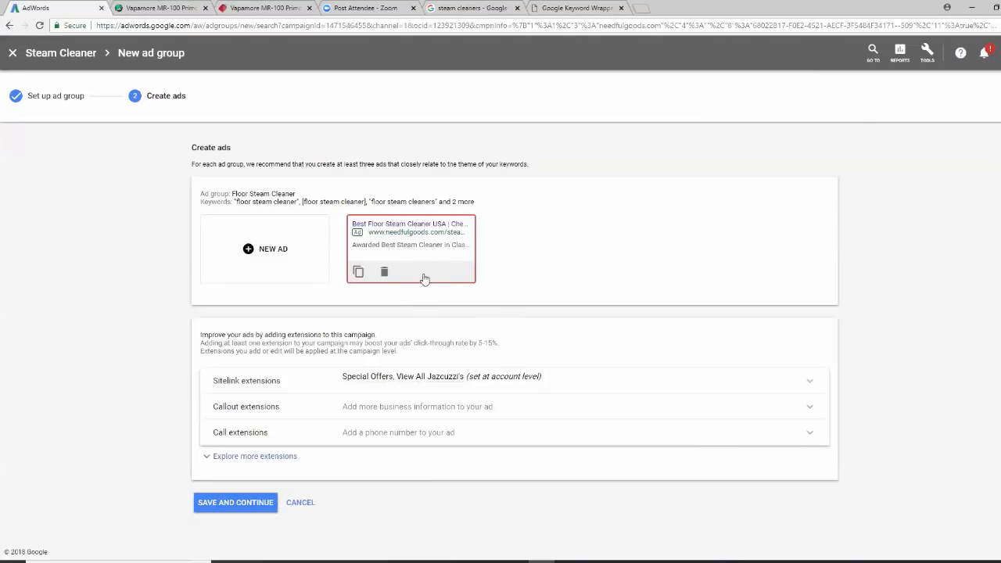
Reopen the ad to review the policy warning and edit the end of Headline 2
left_click(426, 275)
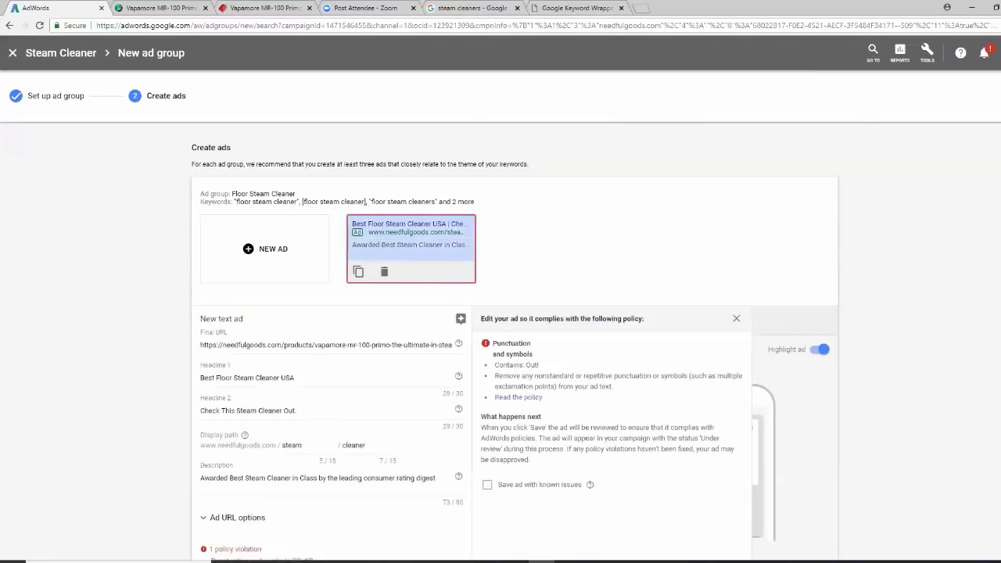
scroll(515, 341, "down", 2)
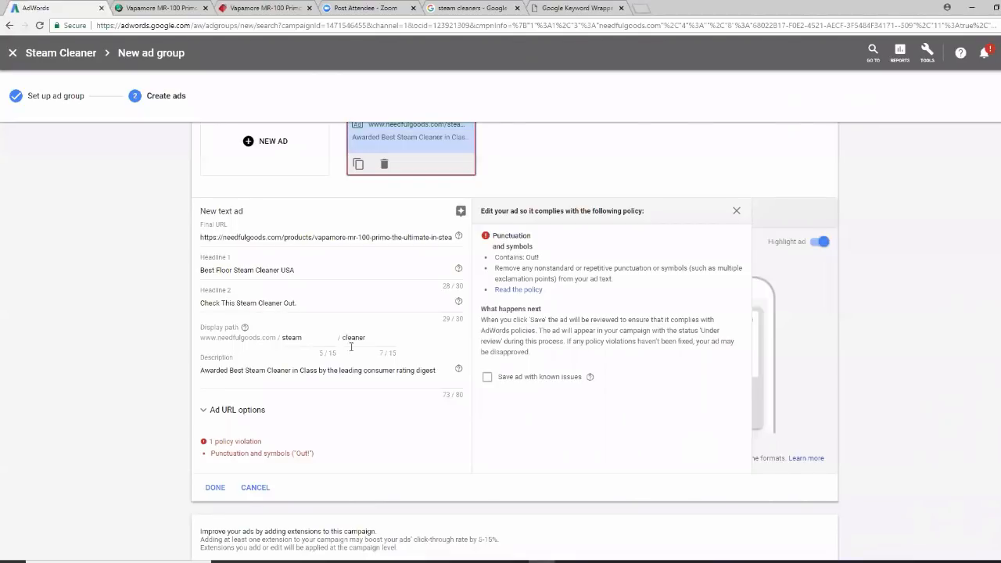
left_click(298, 303)
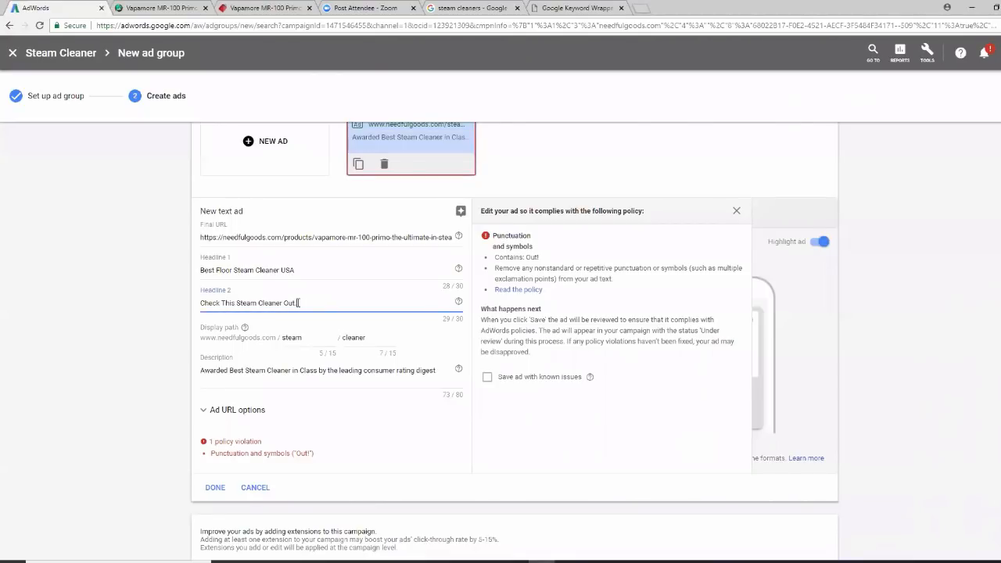
key("BackSpace")
key("BackSpace")
key("BackSpace")
type("No")
left_click(216, 488)
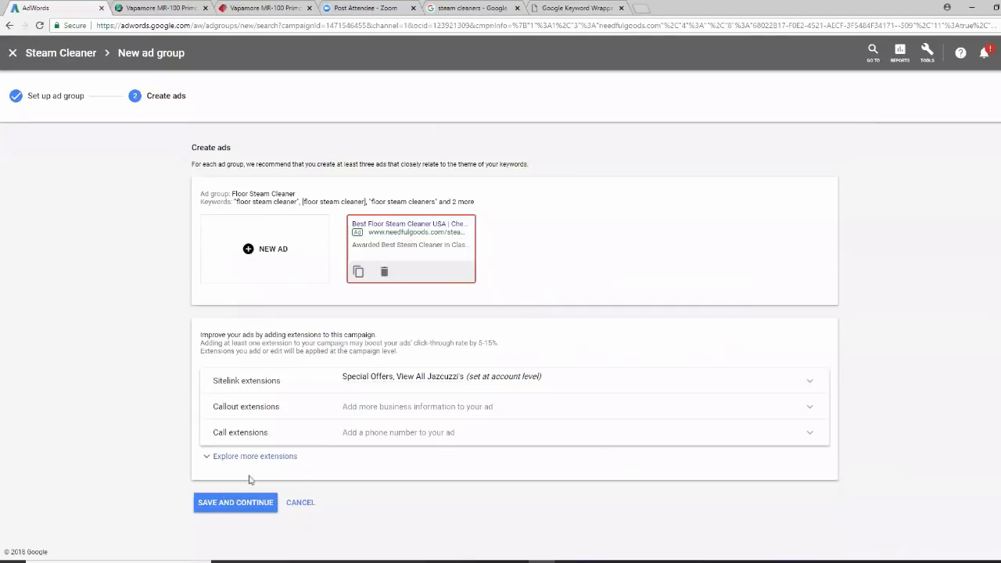
left_click(413, 273)
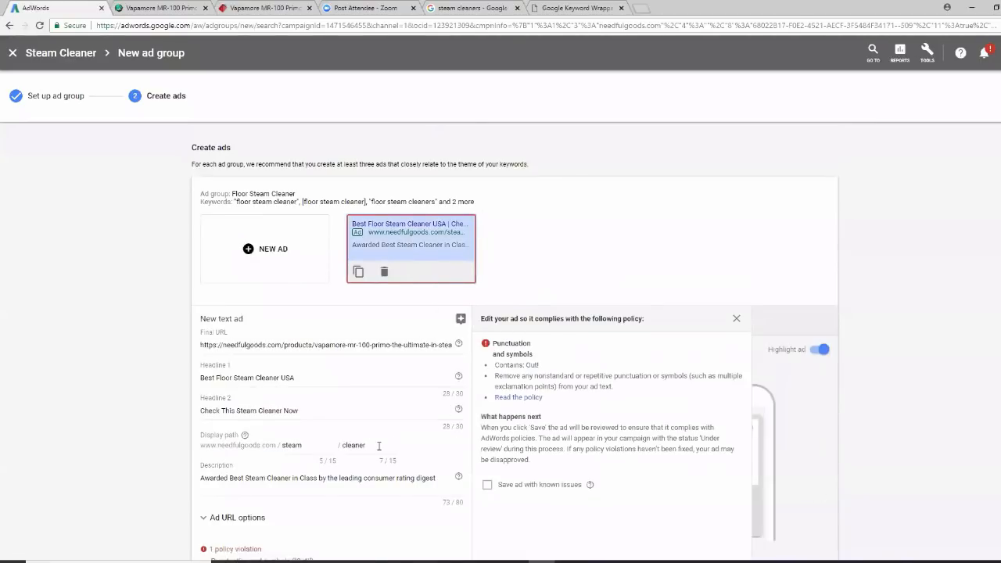
scroll(378, 445, "down", 2)
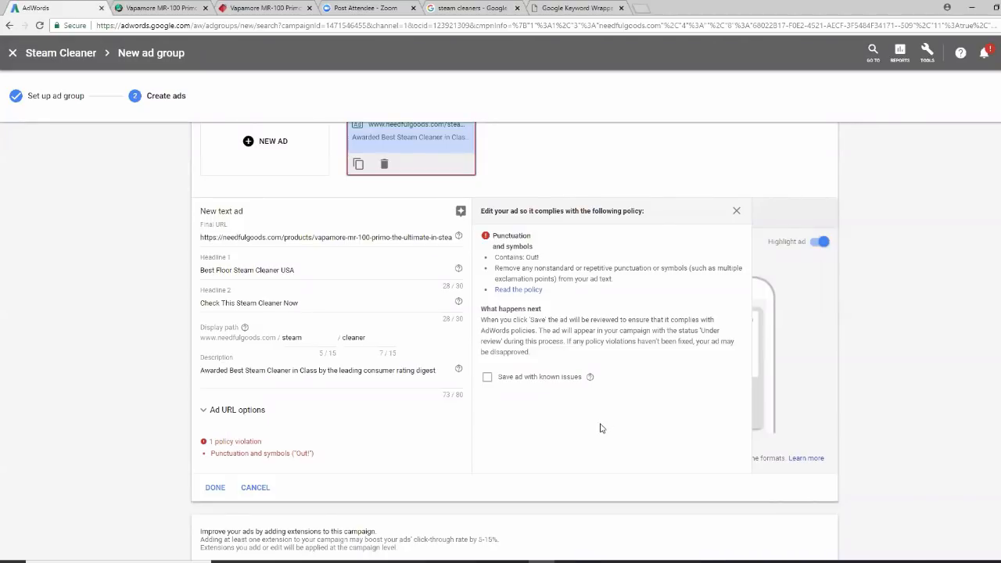
left_click(215, 487)
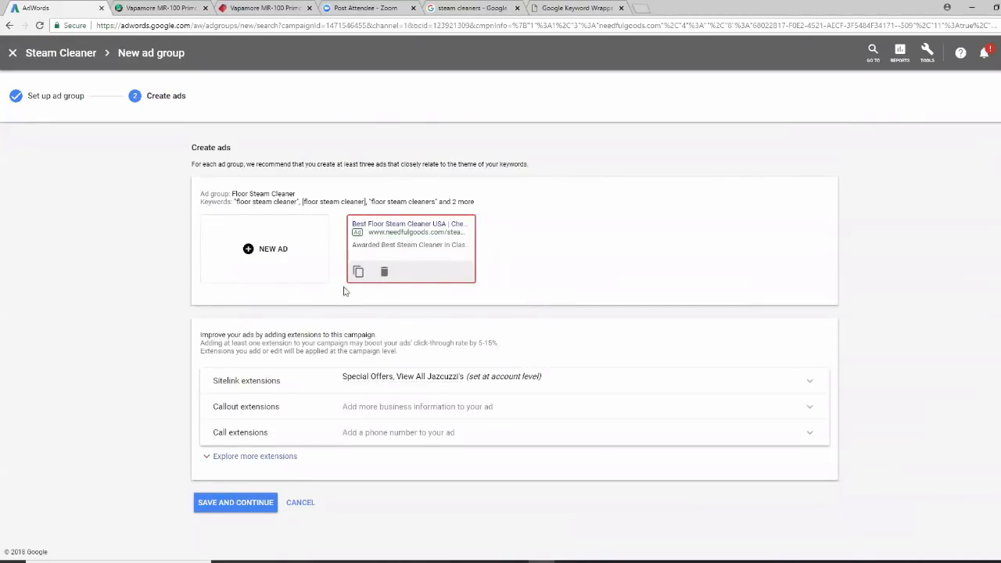
Rewrite Headline 2 as 'Available Now. Limited Stock'
left_click(395, 262)
scroll(386, 431, "down", 2)
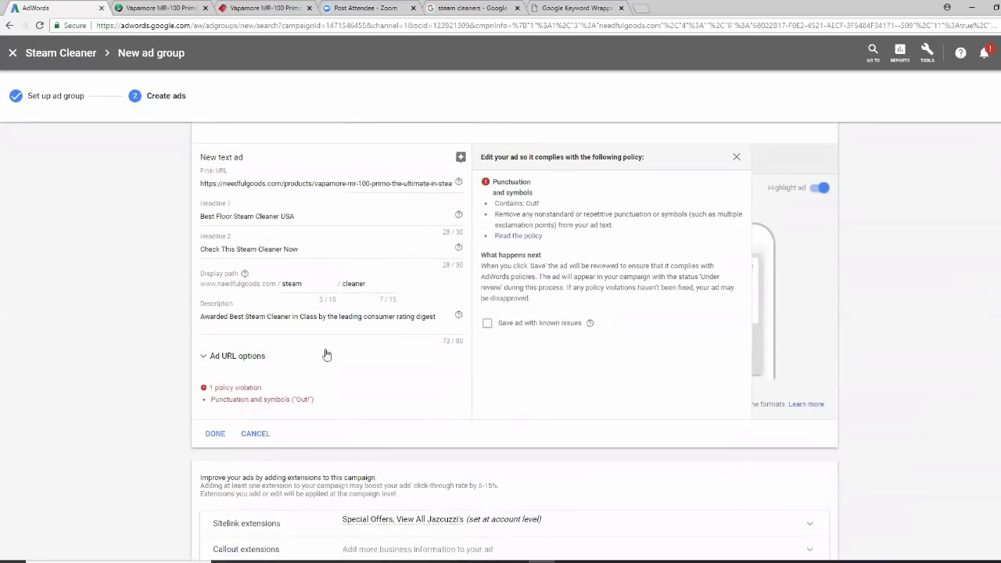
scroll(382, 395, "up", 1)
left_click(310, 302)
key("BackSpace")
key("BackSpace")
key("BackSpace")
key("BackSpace")
key("BackSpace")
key("BackSpace")
key("BackSpace")
key("BackSpace")
key("BackSpace")
key("BackSpace")
key("BackSpace")
key("BackSpace")
key("BackSpace")
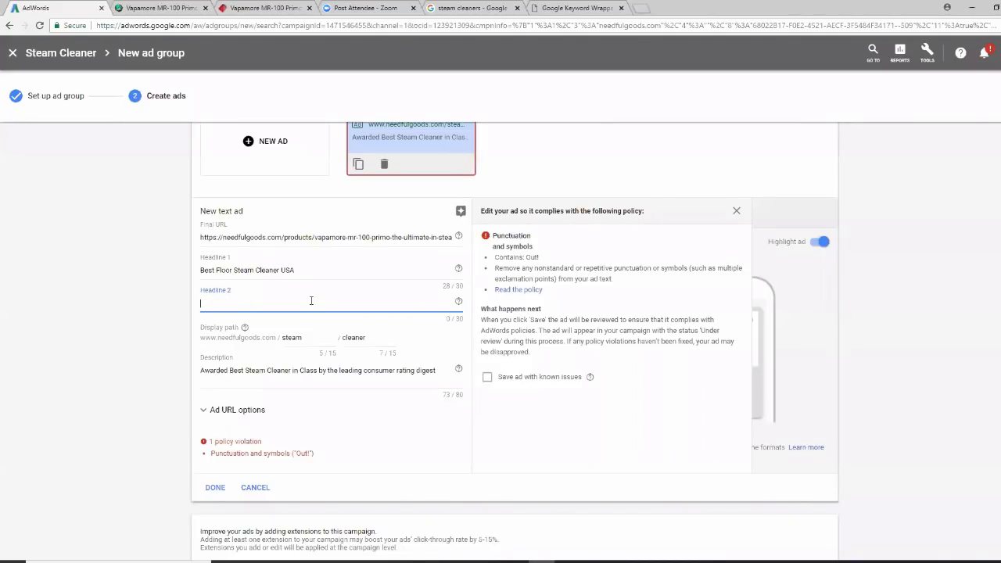
type("Availb")
key("BackSpace")
key("BackSpace")
key("BackSpace")
type("ablev Now")
key("BackSpace")
key("BackSpace")
key("BackSpace")
type("Now. Limited Stock.")
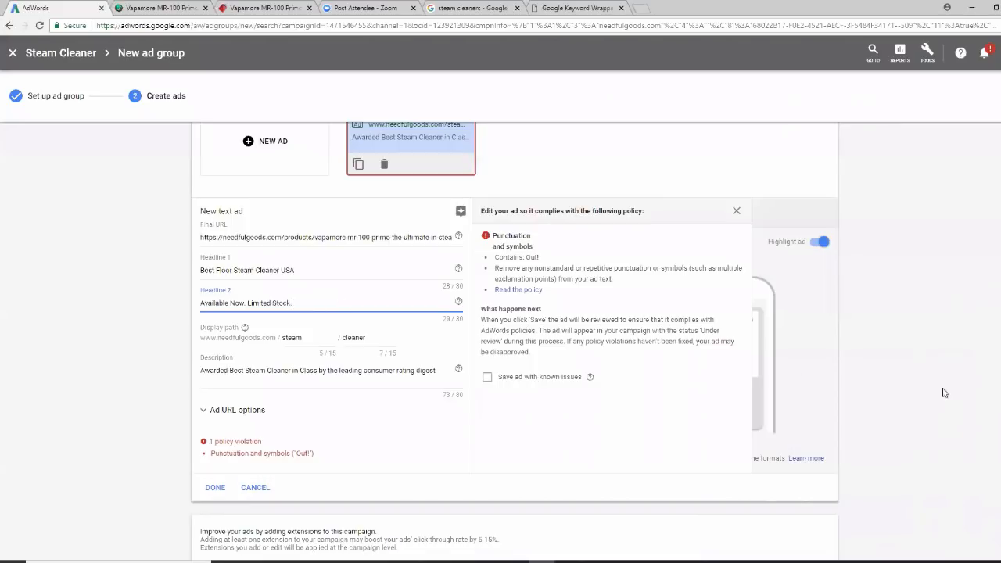
scroll(234, 375, "down", 1)
Save the ad and reopen it repeatedly to inspect the Headline 2 policy warning
left_click(221, 389)
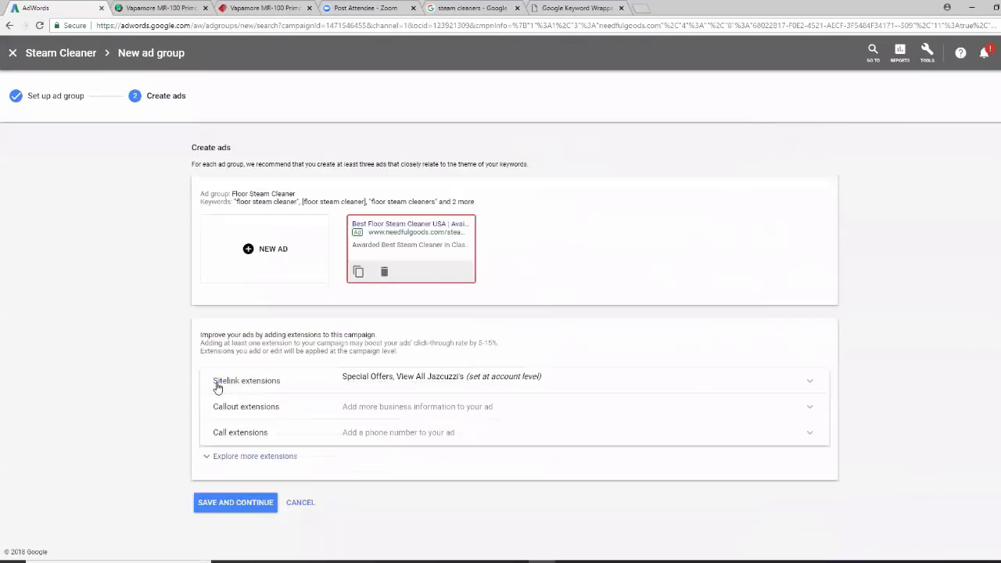
left_click(412, 270)
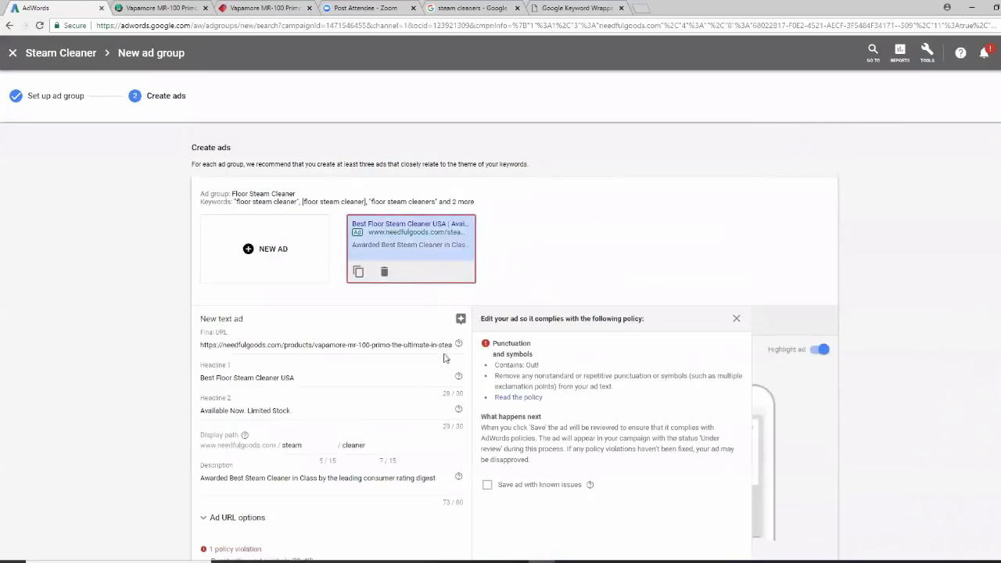
scroll(340, 409, "down", 1)
scroll(339, 409, "down", 1)
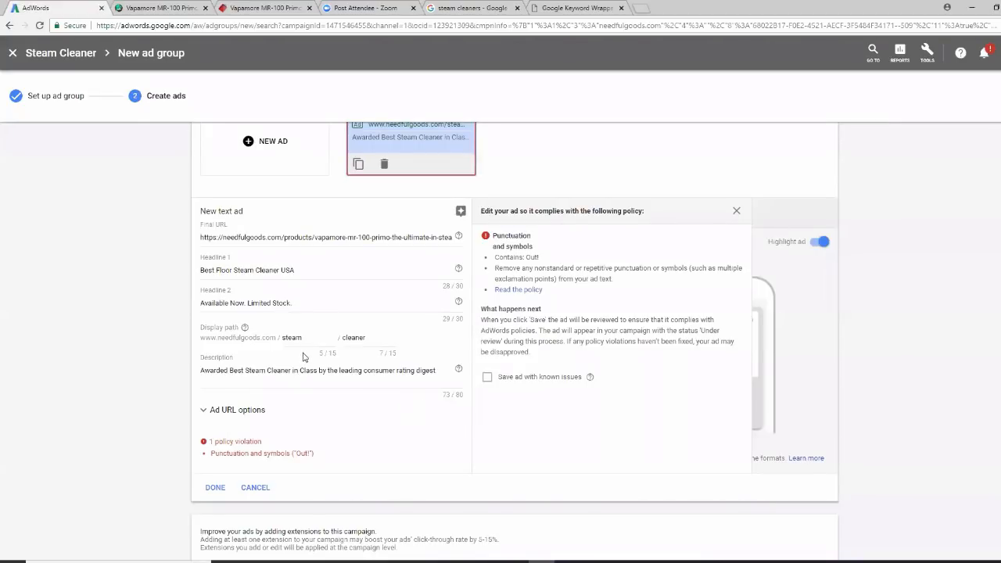
left_click(223, 487)
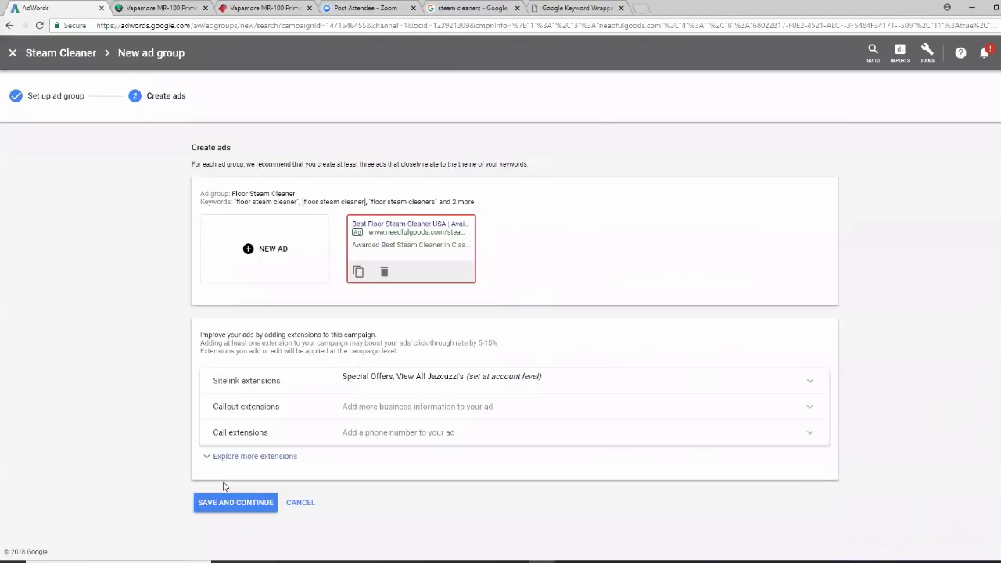
left_click(414, 275)
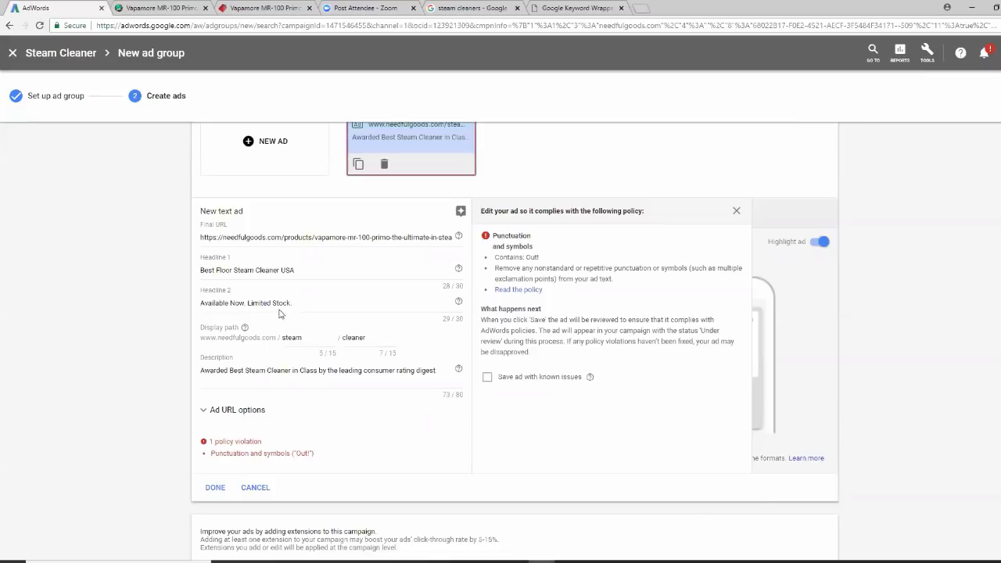
left_click(297, 302)
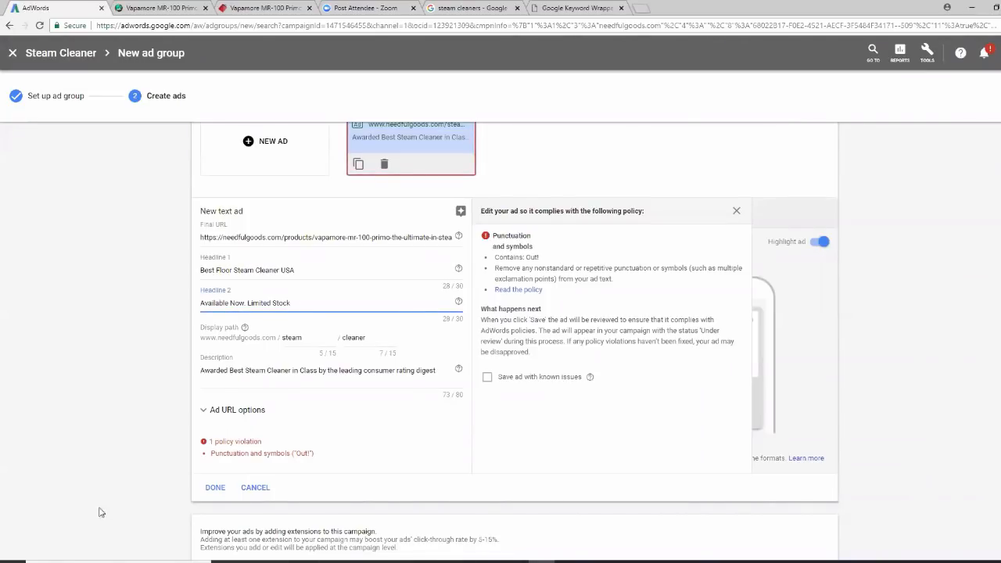
left_click(215, 491)
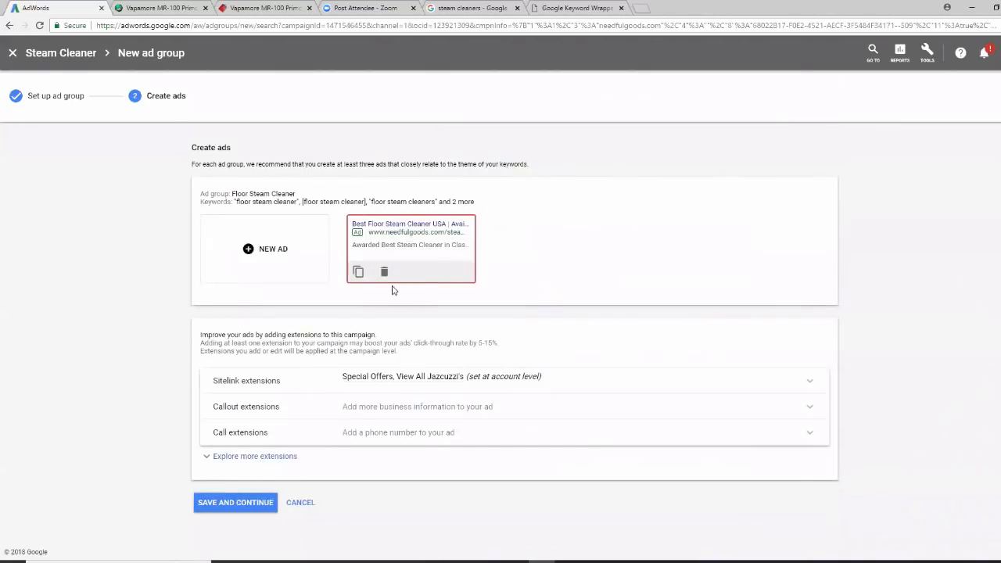
left_click(407, 276)
scroll(412, 385, "down", 1)
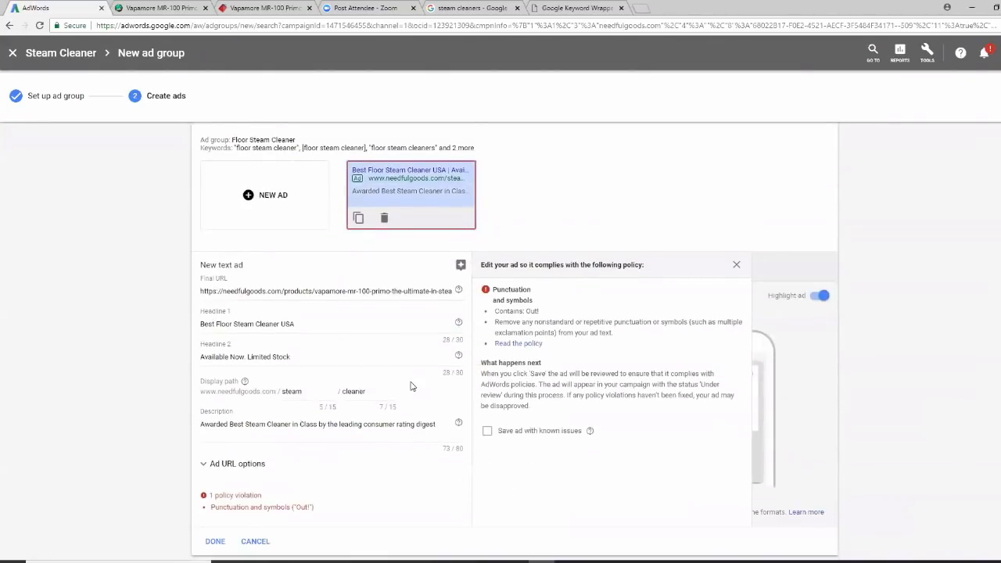
scroll(412, 386, "down", 1)
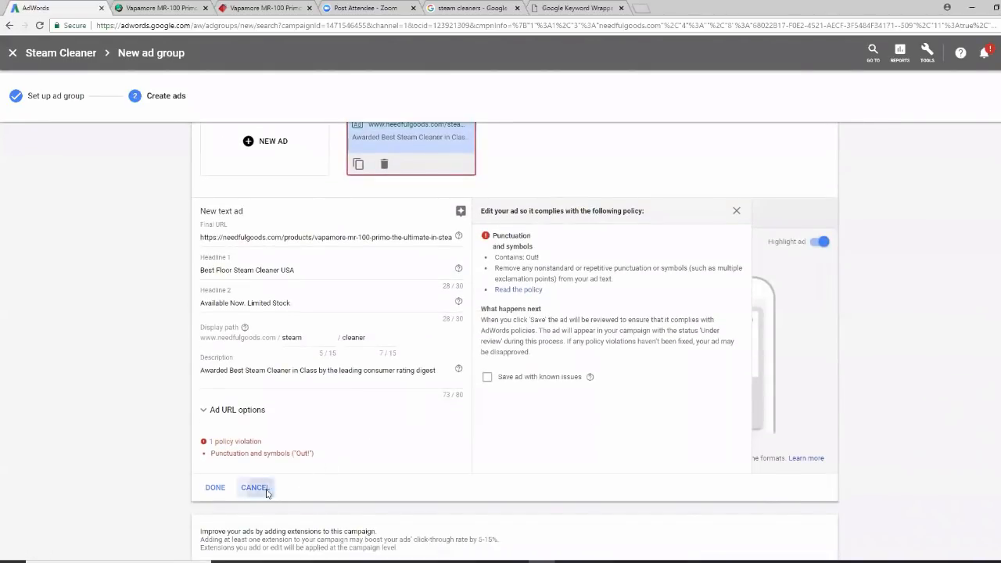
left_click(266, 488)
Change Headline 2 to 'Available Online Now.'
left_click(438, 264)
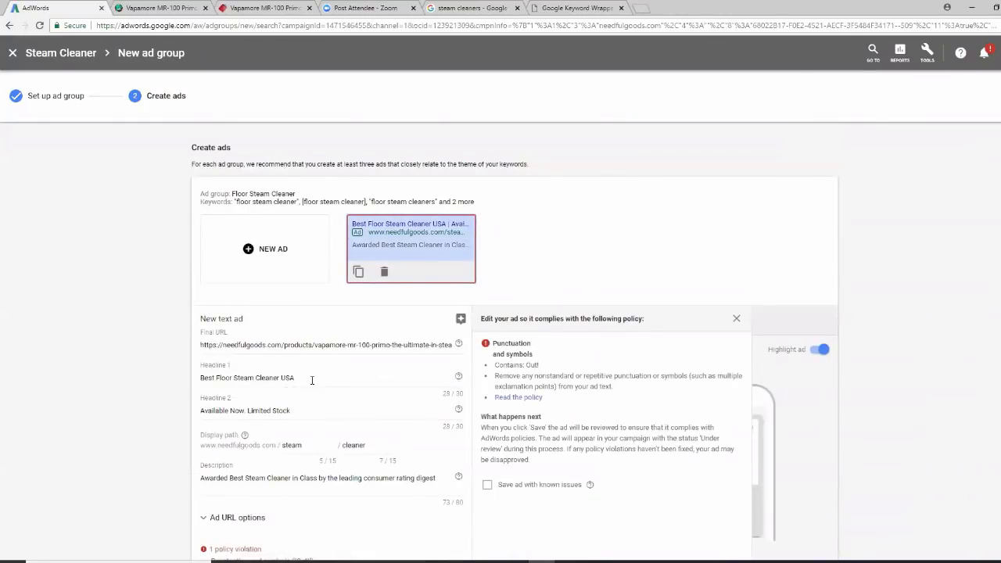
left_click(299, 415)
key("BackSpace")
key("BackSpace")
key("BackSpace")
key("BackSpace")
key("BackSpace")
key("BackSpace")
key("BackSpace")
key("BackSpace")
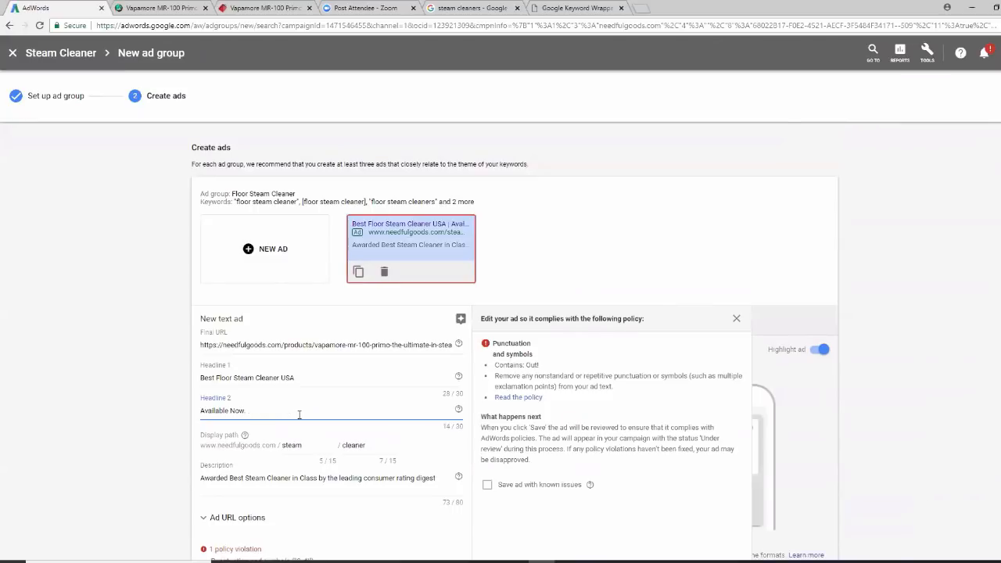
key("BackSpace")
key("BackSpace")
key("BackSpace")
key("BackSpace")
type("ne Now")
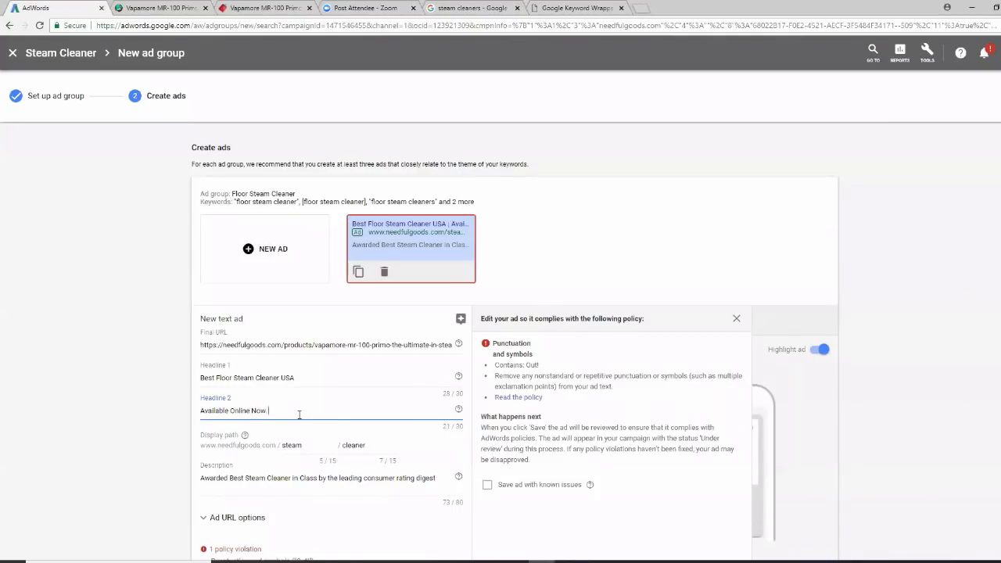
scroll(452, 407, "down", 2)
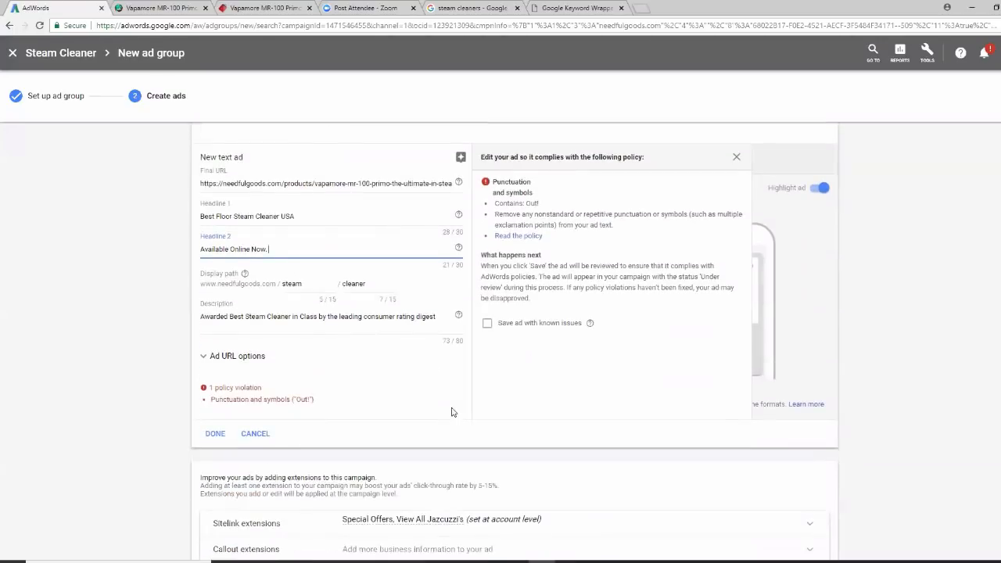
left_click(222, 440)
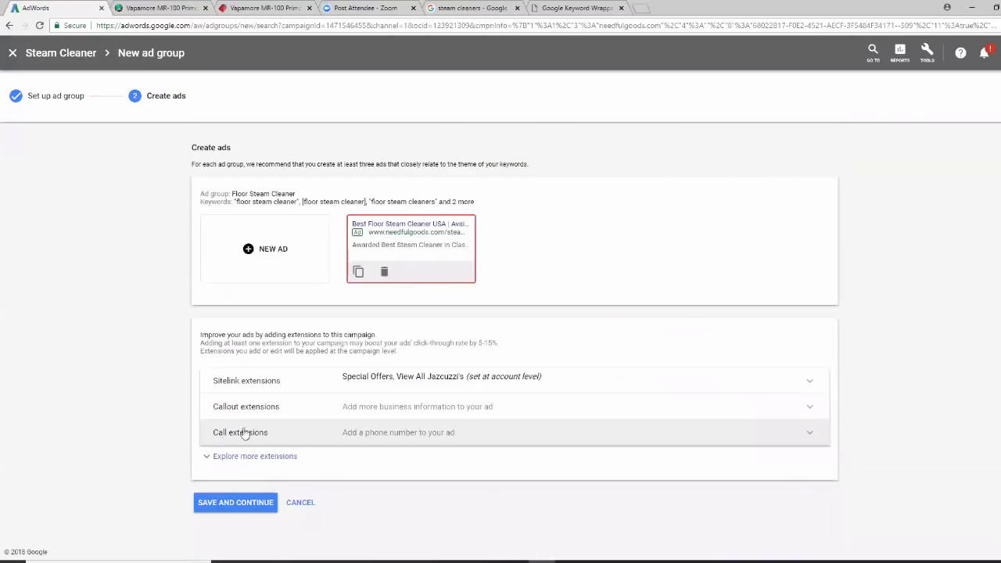
Add a closing full stop to the ad description, then delete the existing ad
left_click(433, 268)
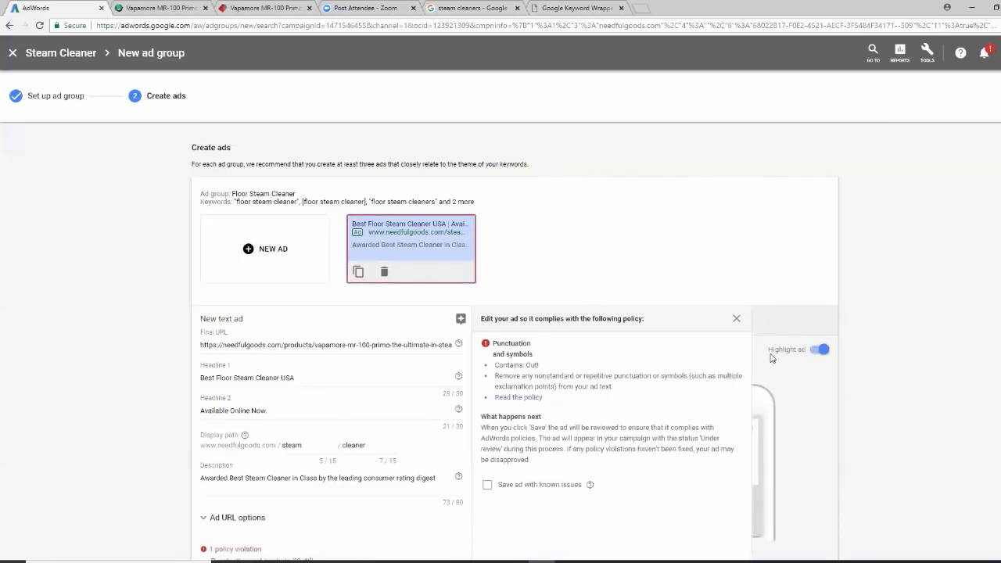
scroll(941, 422, "down", 1)
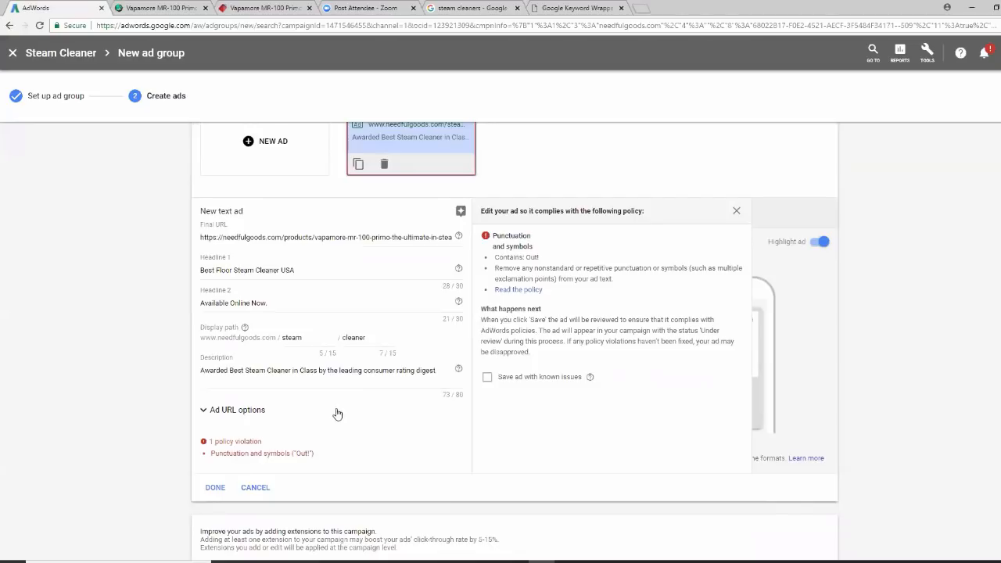
left_click(439, 372)
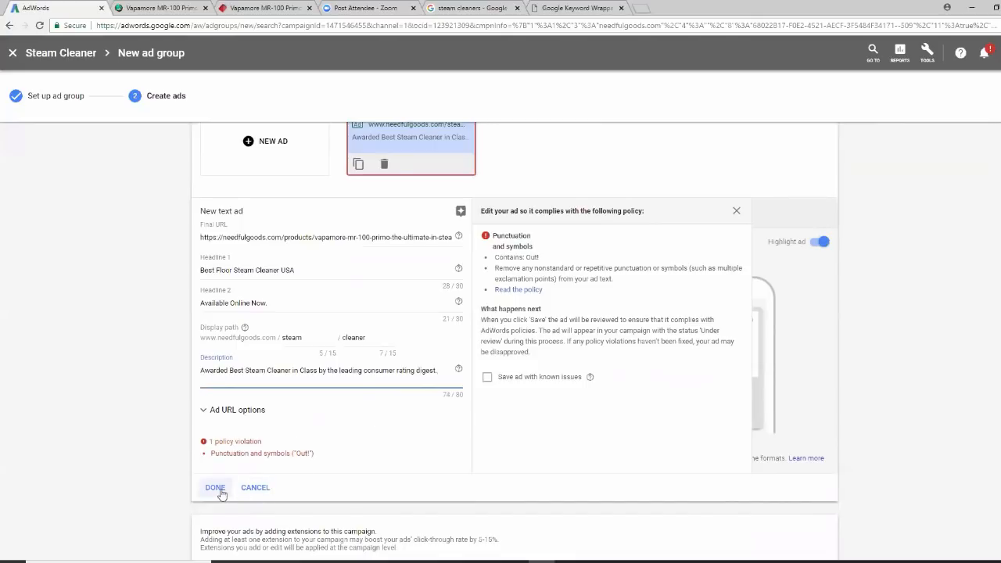
left_click(255, 488)
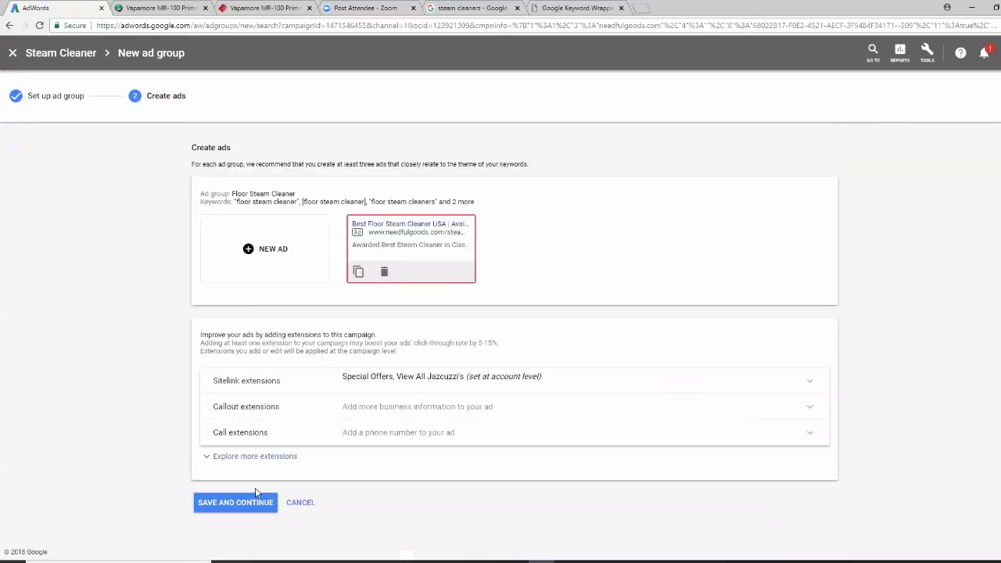
left_click(384, 273)
Start a new text ad with the Vapamore product page URL pasted as the final URL
left_click(255, 252)
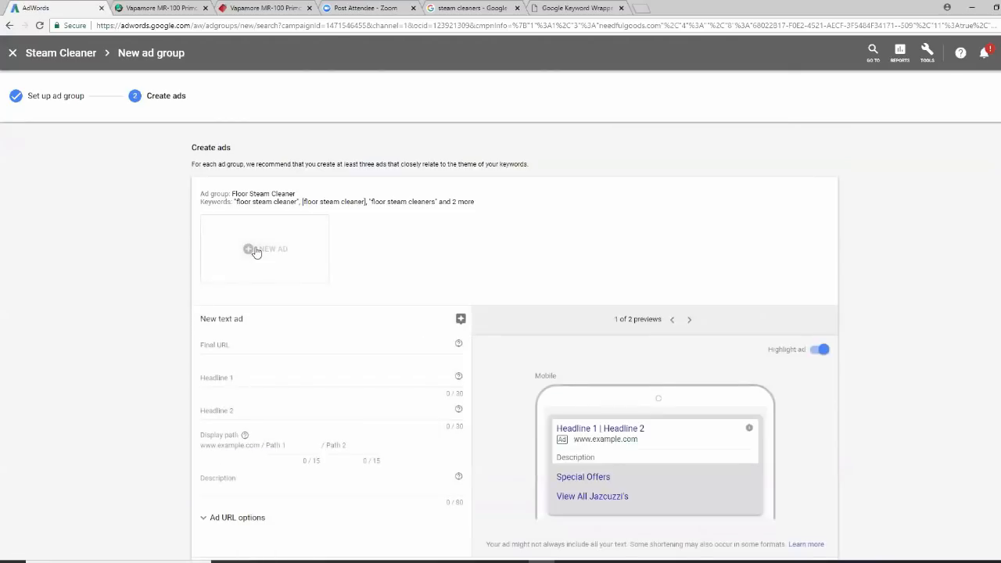
left_click(251, 345)
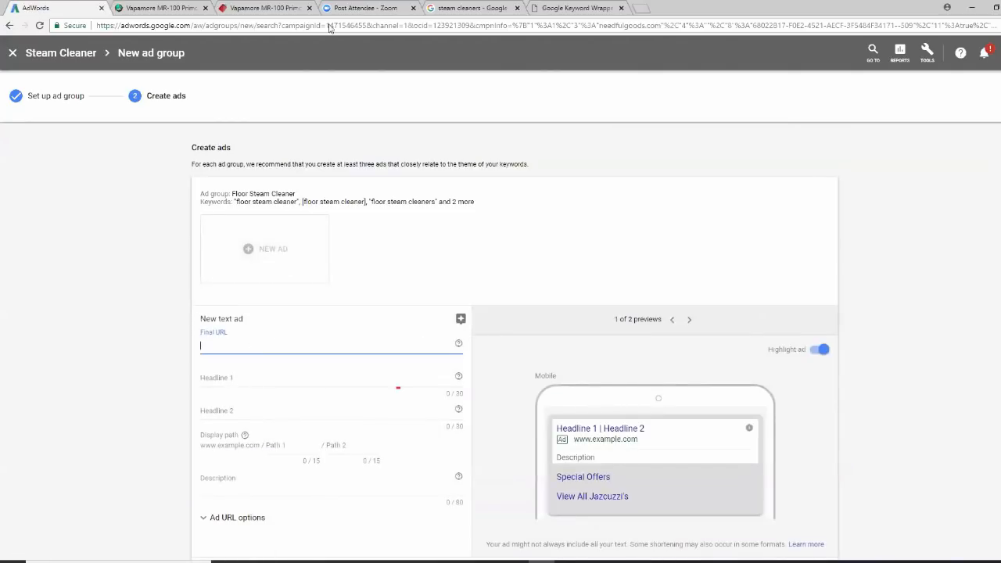
left_click(270, 9)
left_click(302, 25)
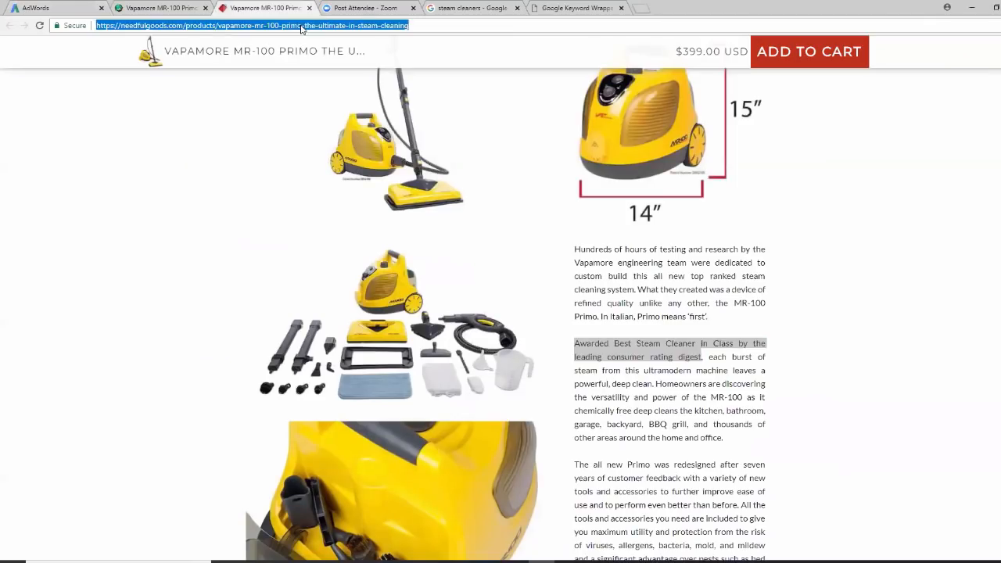
right_click(302, 26)
left_click(325, 67)
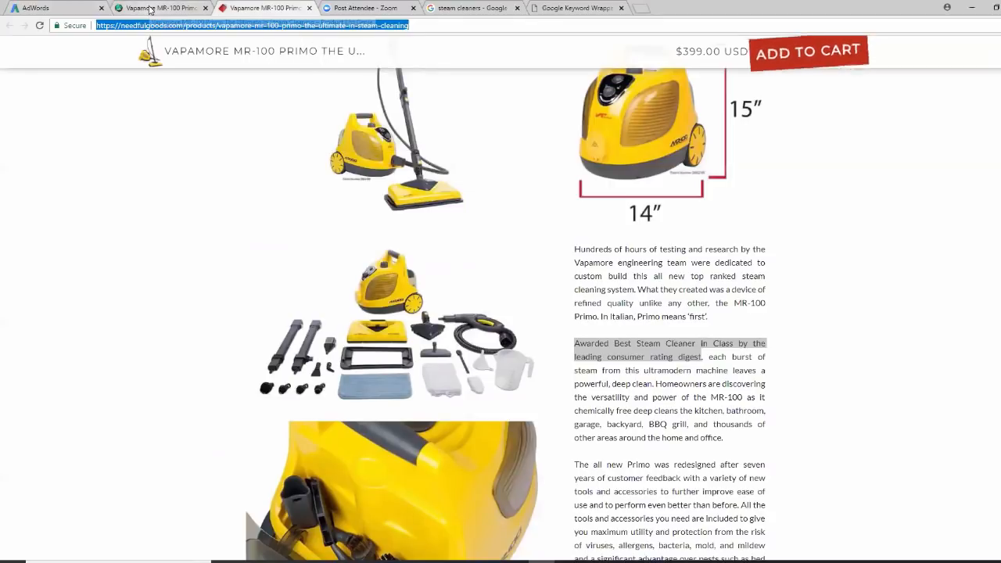
left_click(86, 9)
right_click(204, 347)
left_click(233, 410)
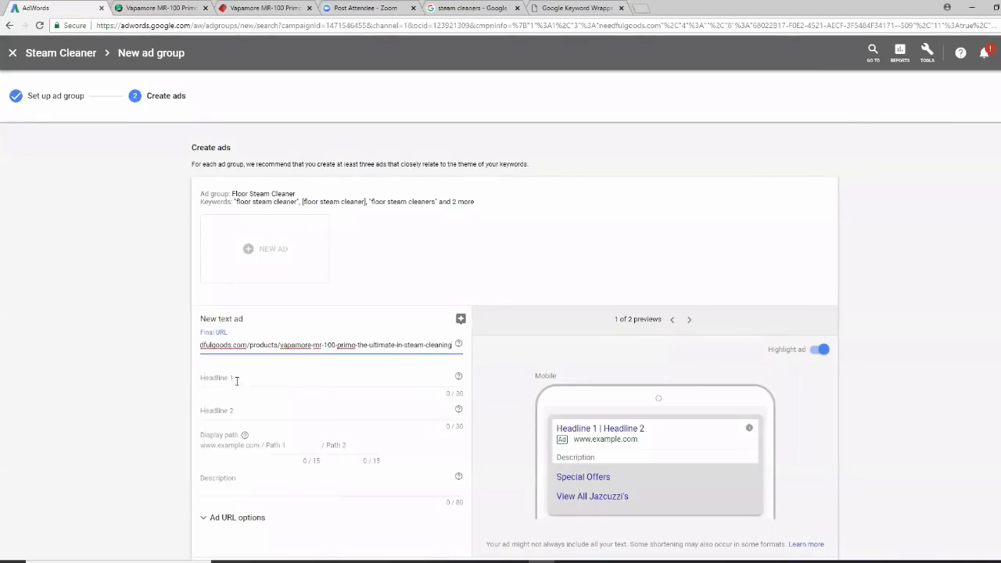
Enter headlines 'Best Floor Steam Cleaner' and 'Available Now. Limited Stock'
left_click(236, 380)
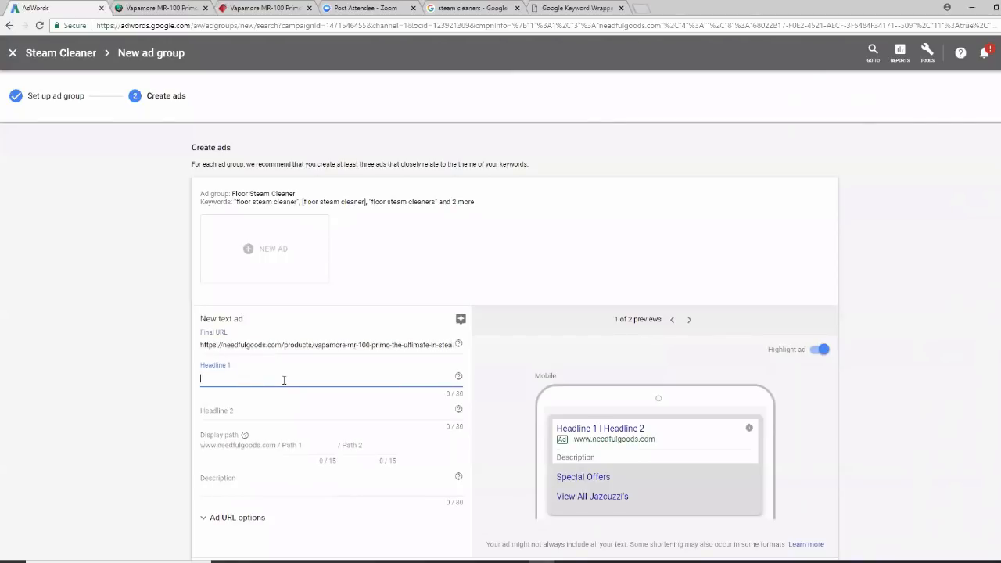
type("Best")
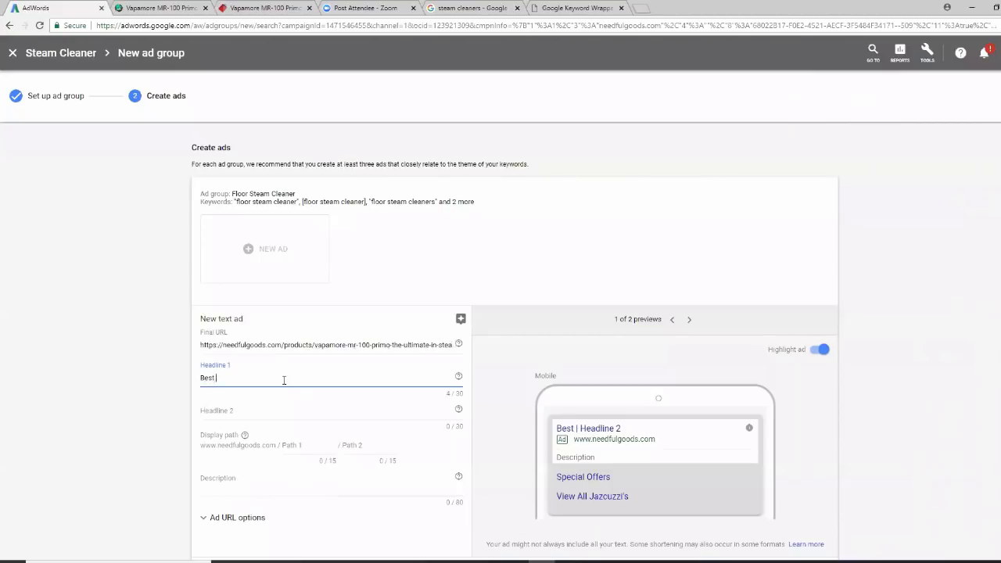
type(" Floor Steam")
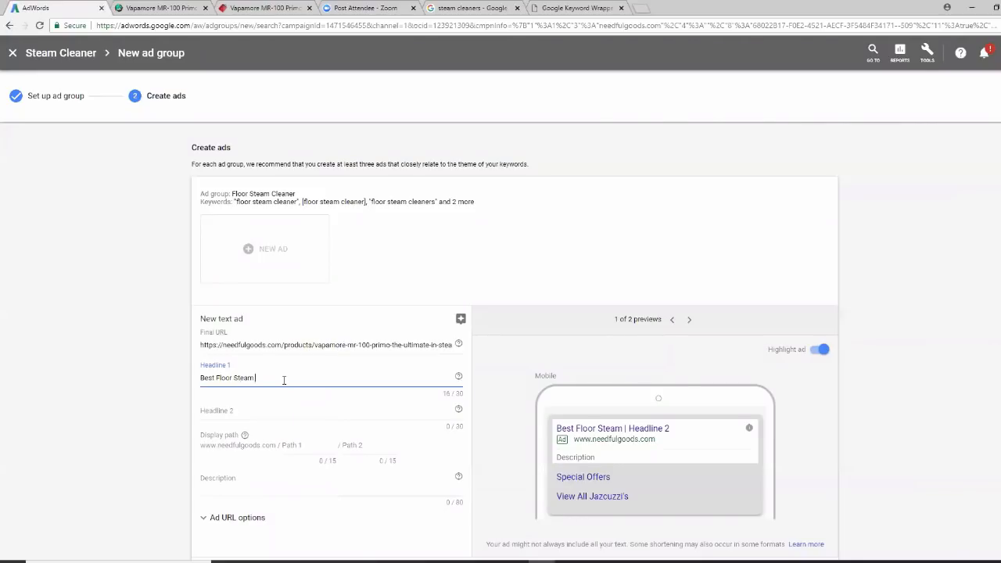
type(" Cleaner")
left_click(230, 413)
type("Available Now")
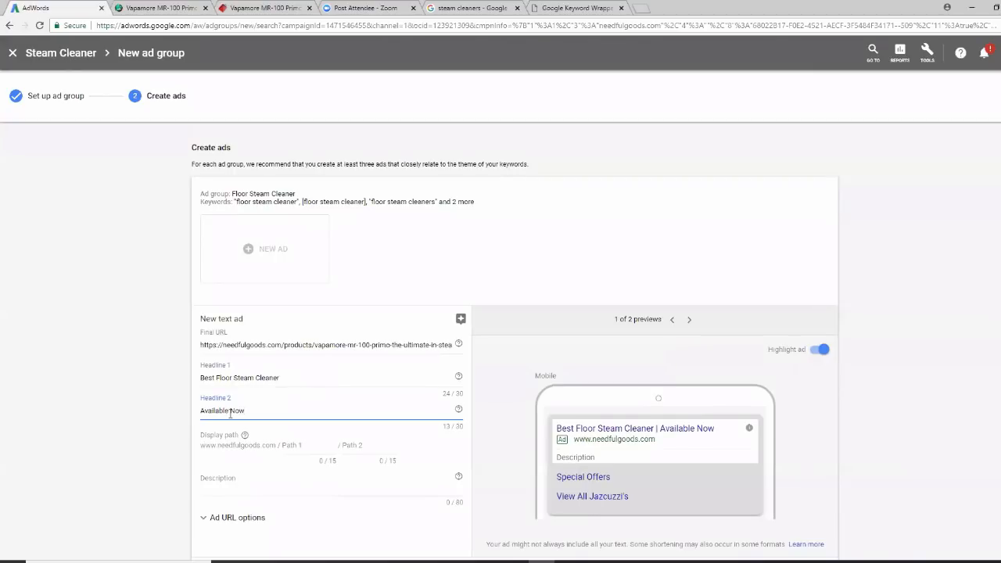
type(". Limited Stock")
Set the display path to steam/cleaner and try finishing and saving the ad
left_click(296, 444)
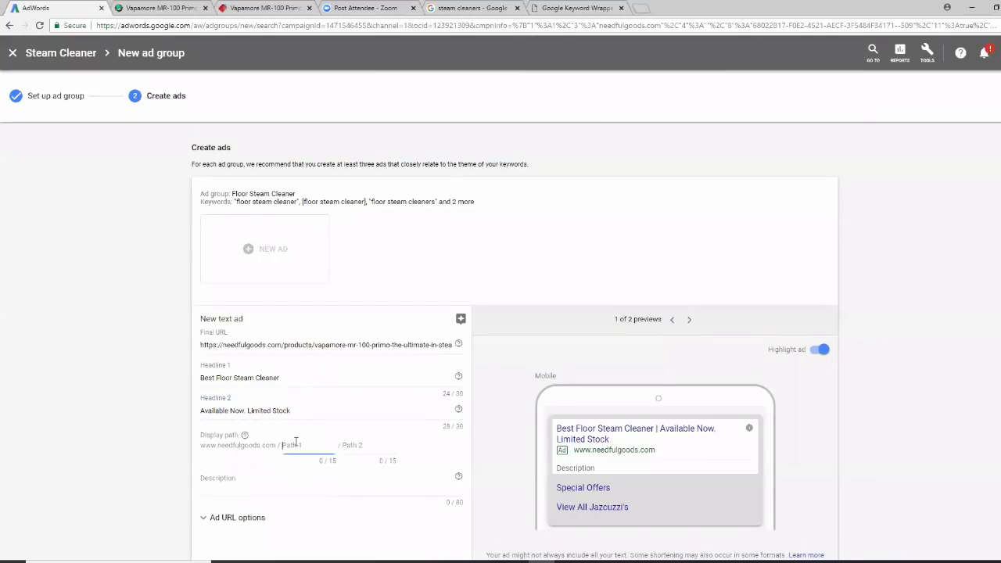
type("steam")
left_click(358, 445)
type("cleaner")
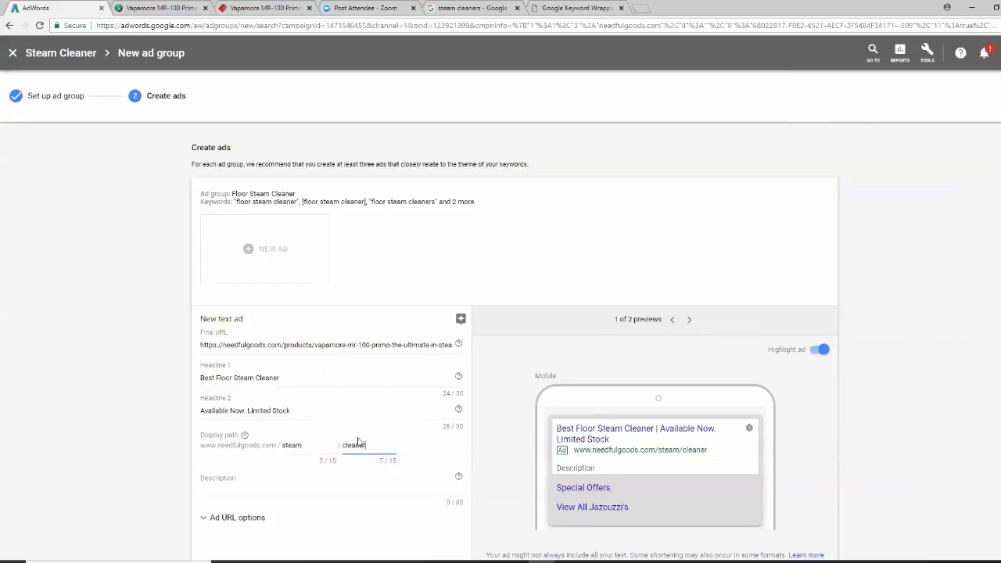
scroll(358, 445, "down", 2)
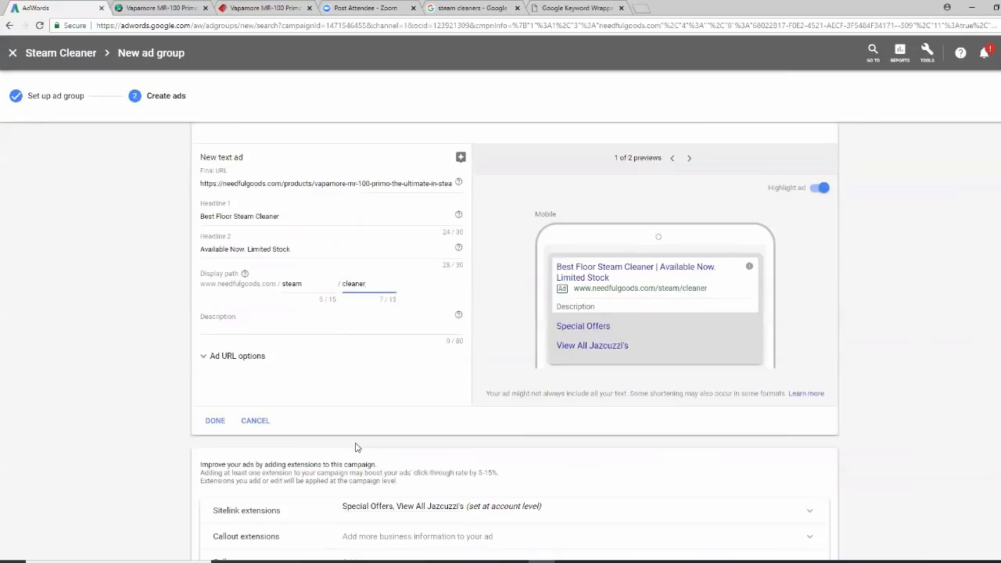
left_click(216, 562)
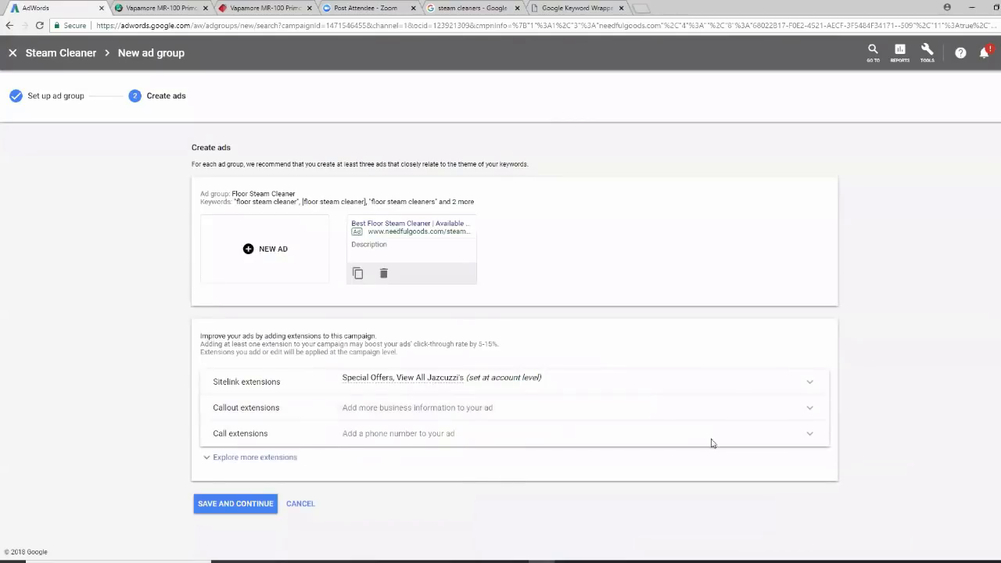
left_click(236, 507)
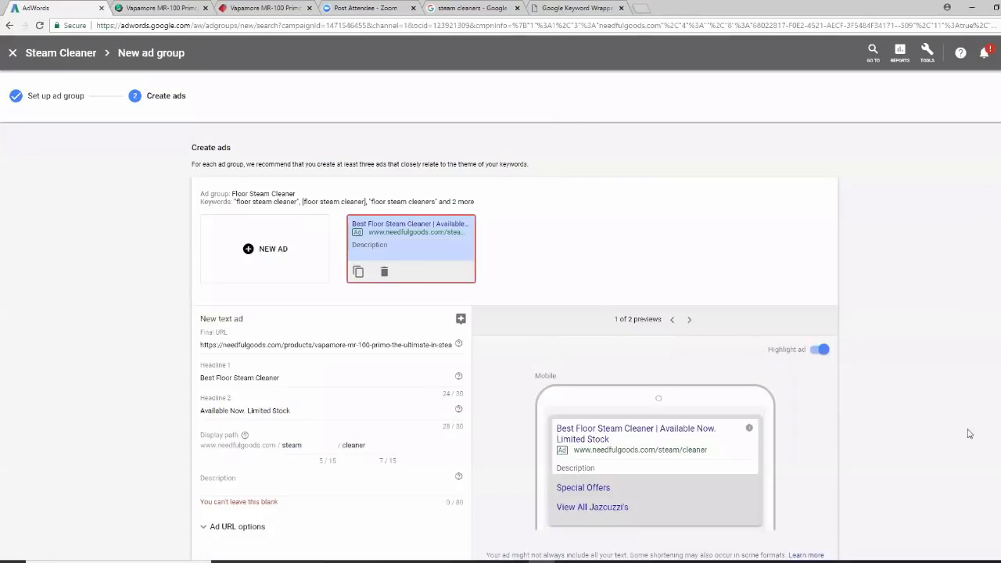
scroll(514, 341, "down", 1)
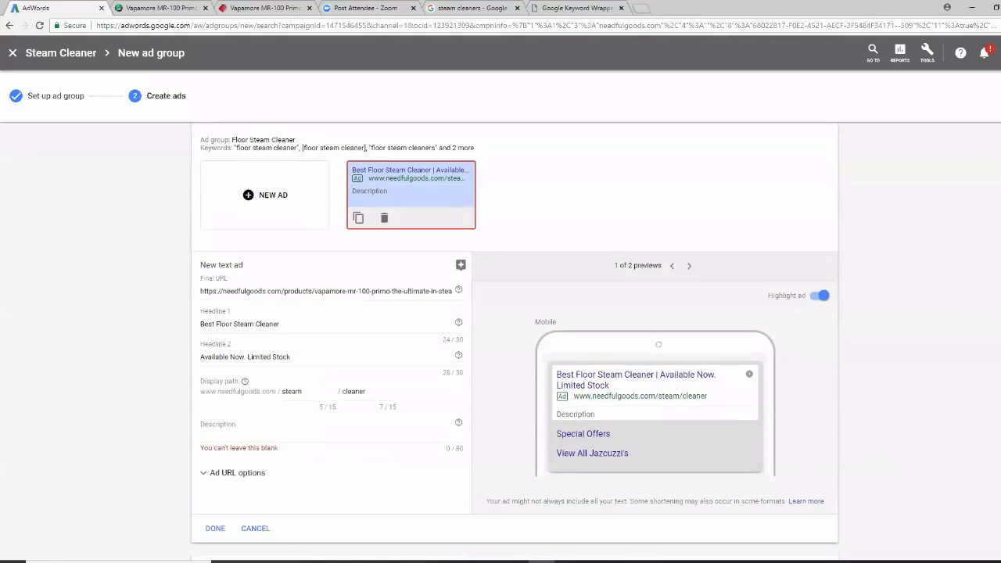
Paste the award-winning sentence from the Vapamore page as the description, then save the ad group
left_click(219, 426)
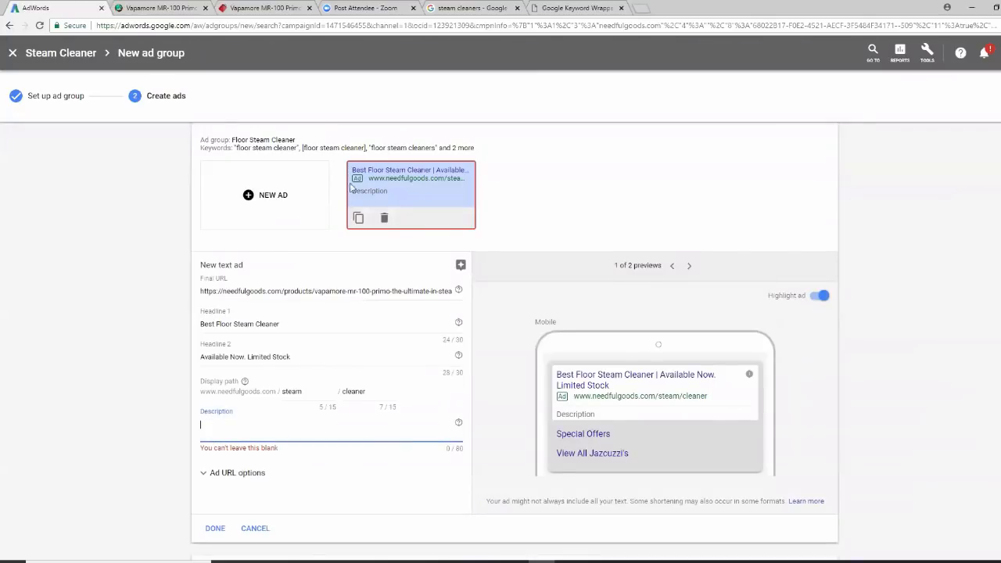
left_click(576, 8)
left_click(493, 10)
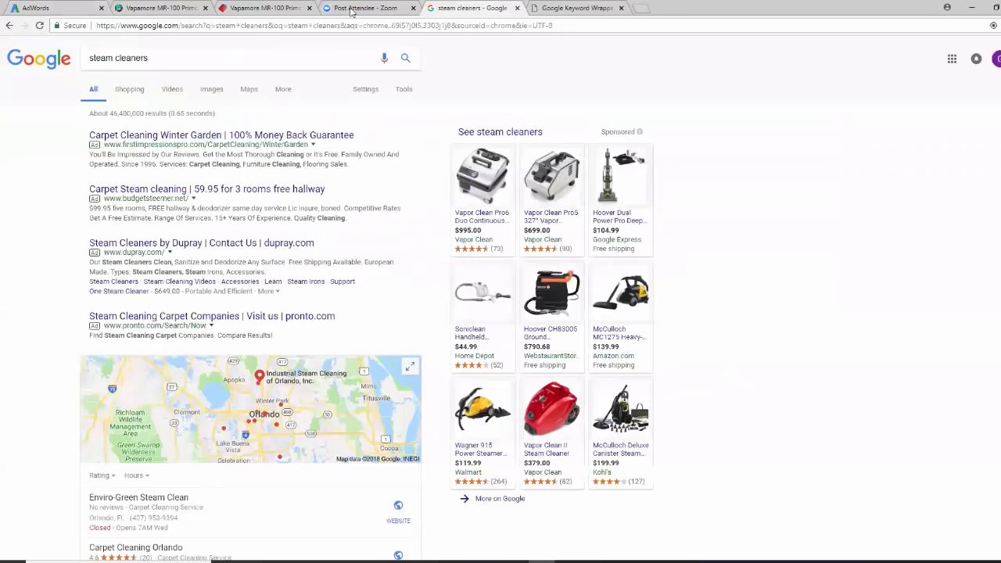
left_click(301, 9)
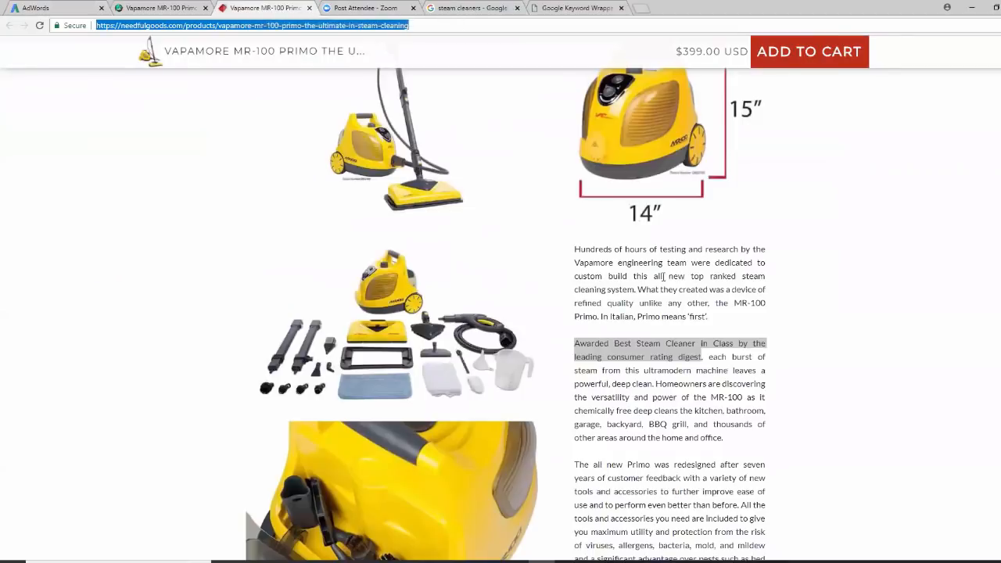
right_click(663, 359)
left_click(667, 363)
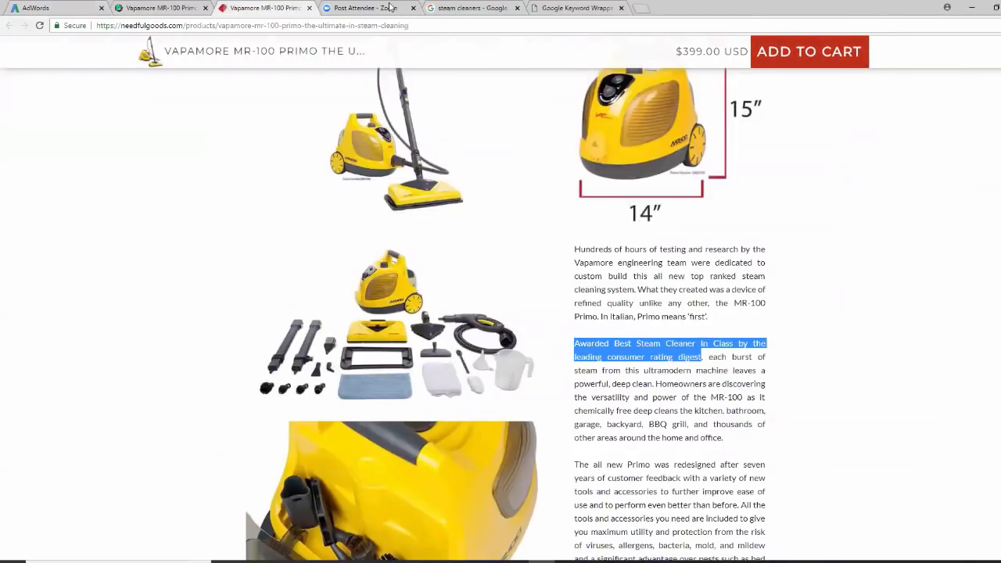
left_click(36, 10)
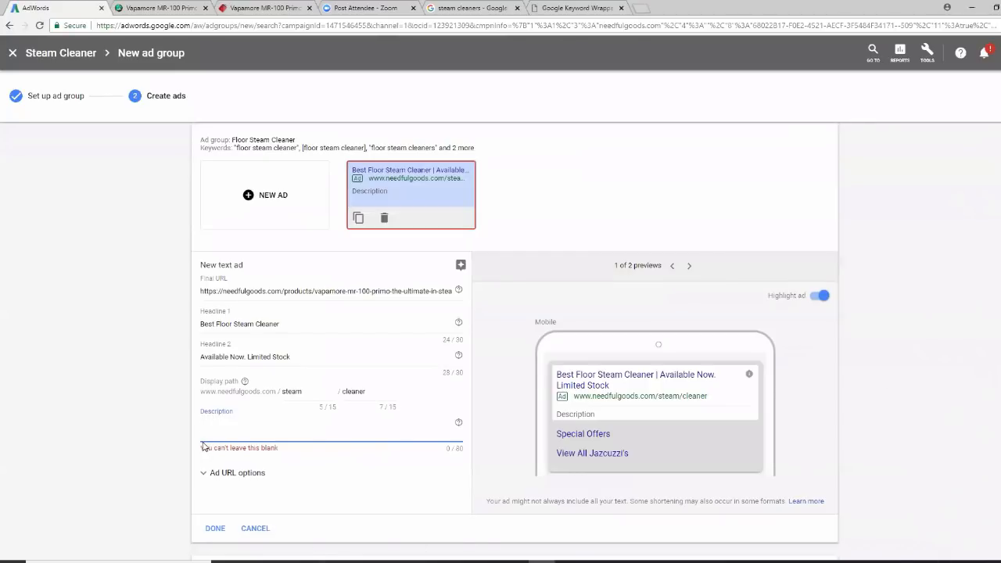
right_click(213, 423)
left_click(242, 342)
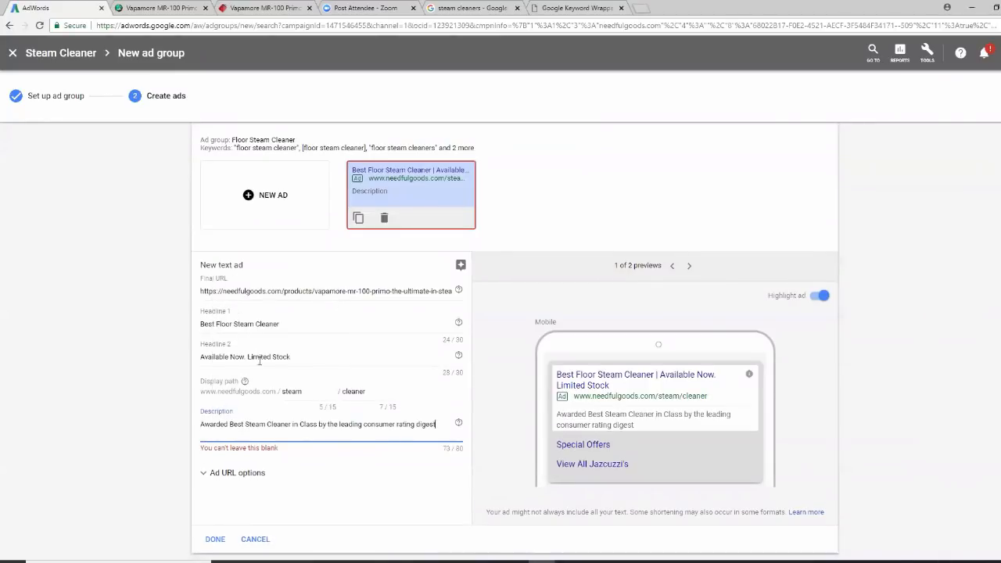
scroll(368, 492, "down", 2)
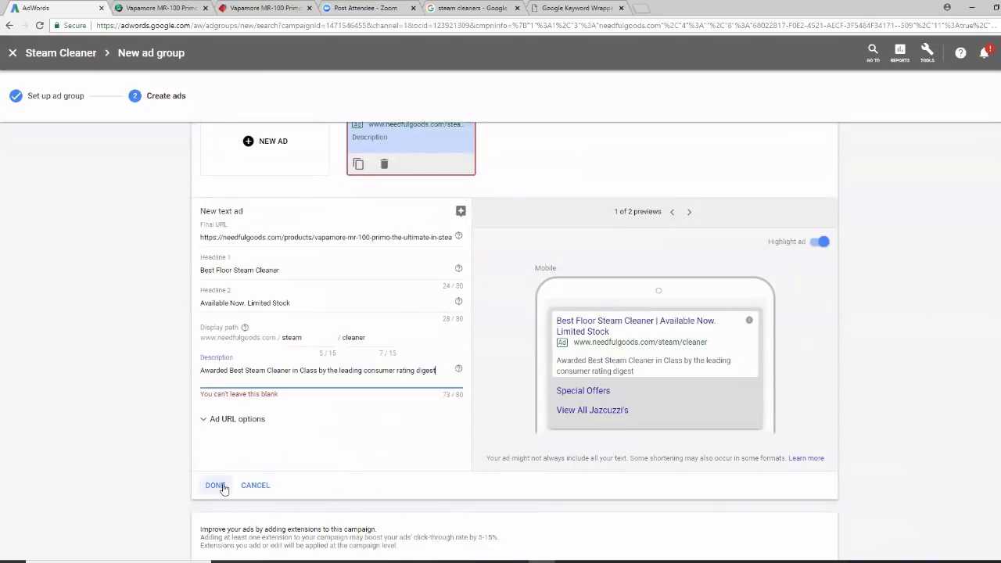
left_click(214, 486)
left_click(235, 504)
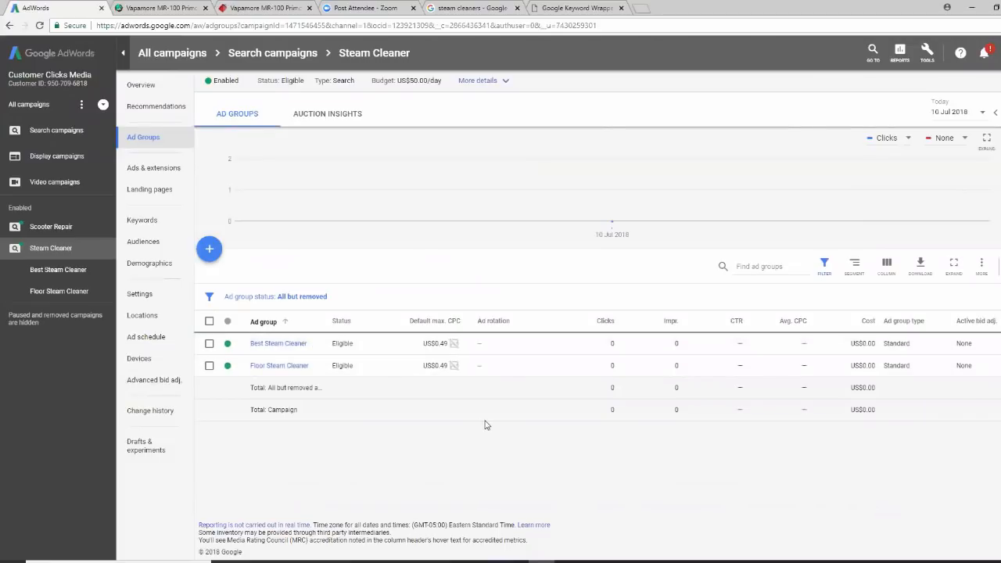
Add notes: 1 campaign, multiple ad groups, only 1 key phrase each, 2-3 ad variations
left_click(410, 561)
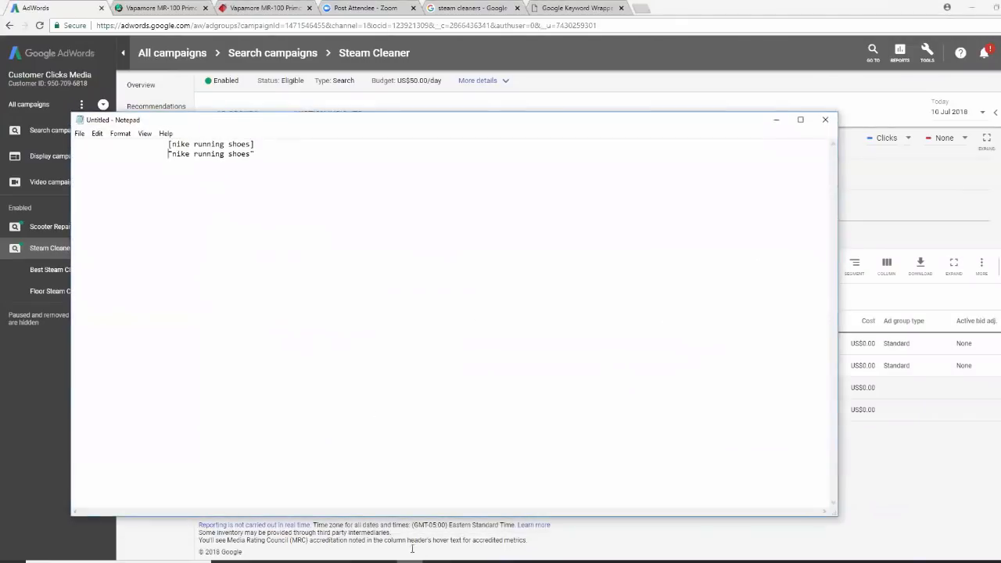
left_click(263, 154)
type("1 campaign ")
type("multi")
type("ple ad gr")
type("oups ")
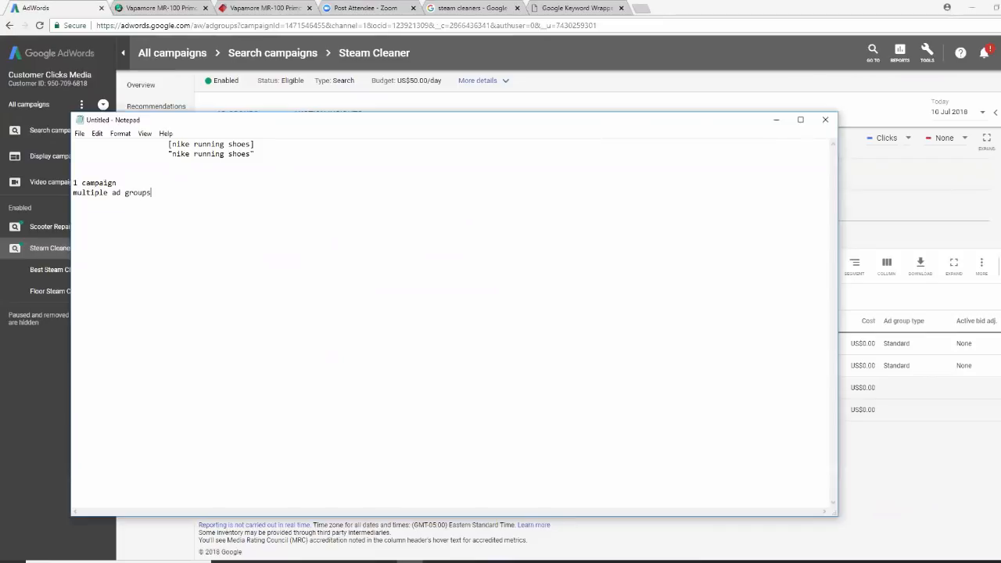
type("each ad group ONLY 1 key phrase 2-3")
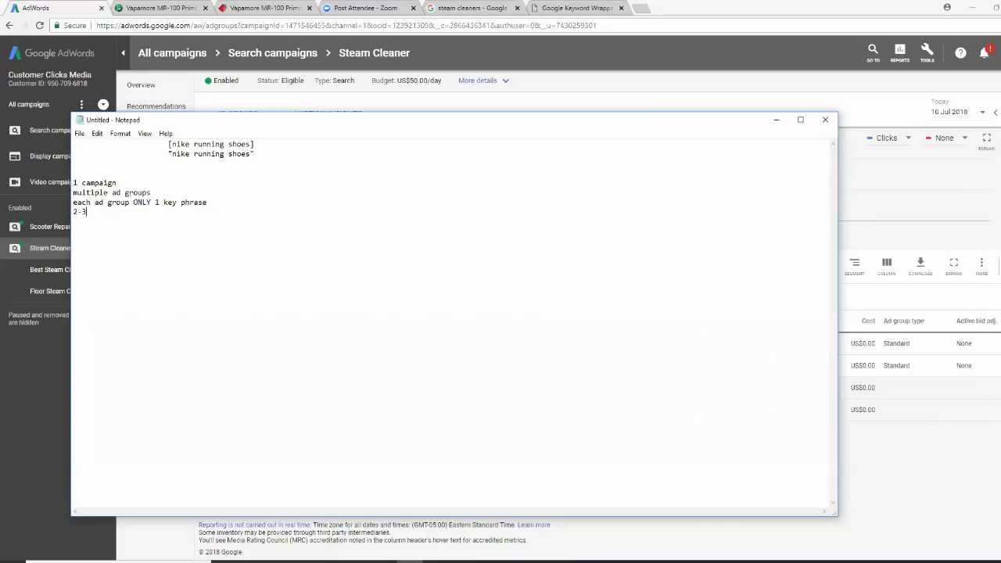
type(" ad variations")
left_click(776, 121)
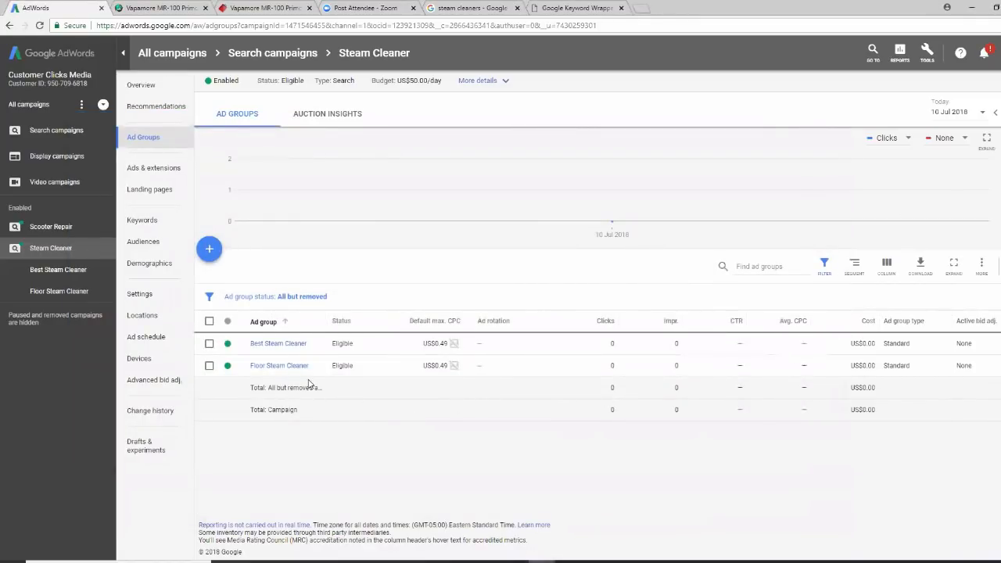
left_click(594, 562)
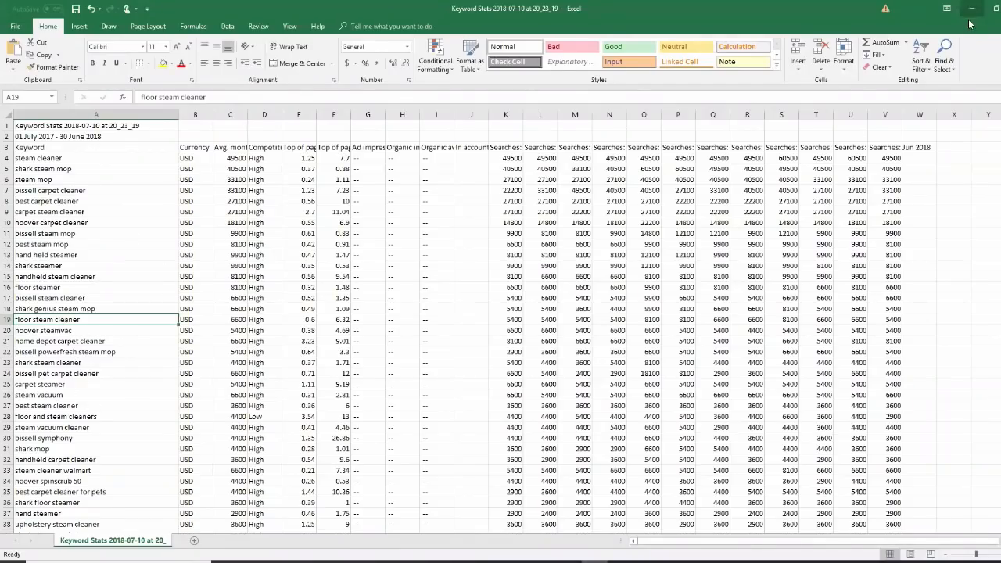
Review the steam cleaner search volumes in Keyword Stats, then return to AdWords
key("alt+Tab")
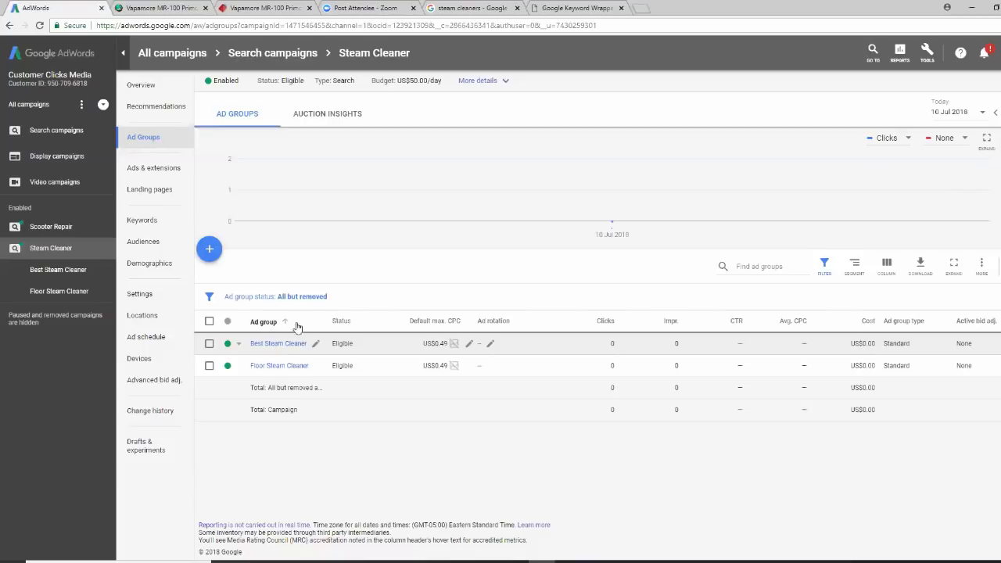
Open the Steam Cleaner campaign's Ads & extensions page
left_click(168, 172)
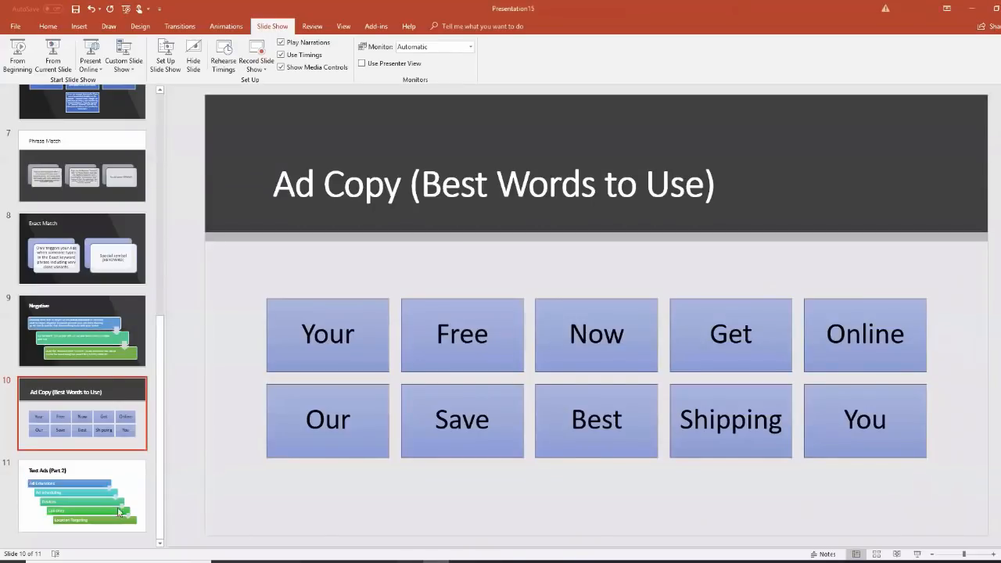
Go to slide 11, 'Text Ads (Part 2)'
left_click(121, 483)
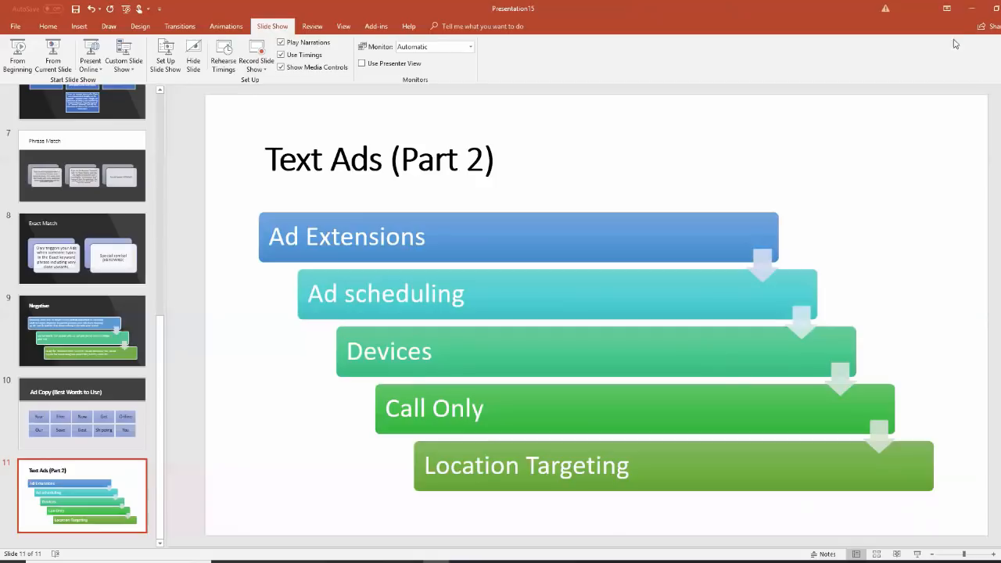
Leave PowerPoint, return to the Steam Cleaner ad groups, and open the Devices settings
left_click(968, 10)
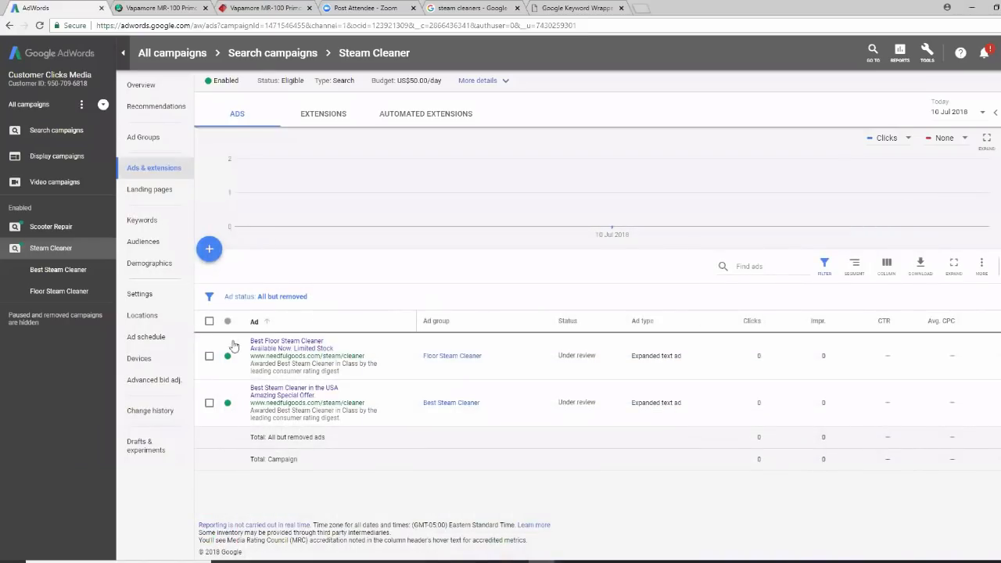
left_click(142, 137)
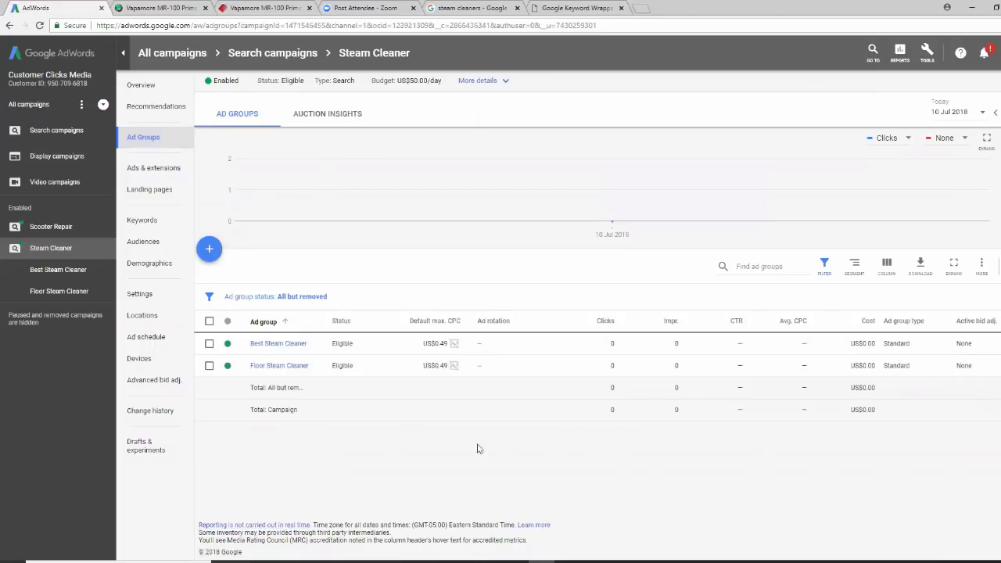
left_click(136, 361)
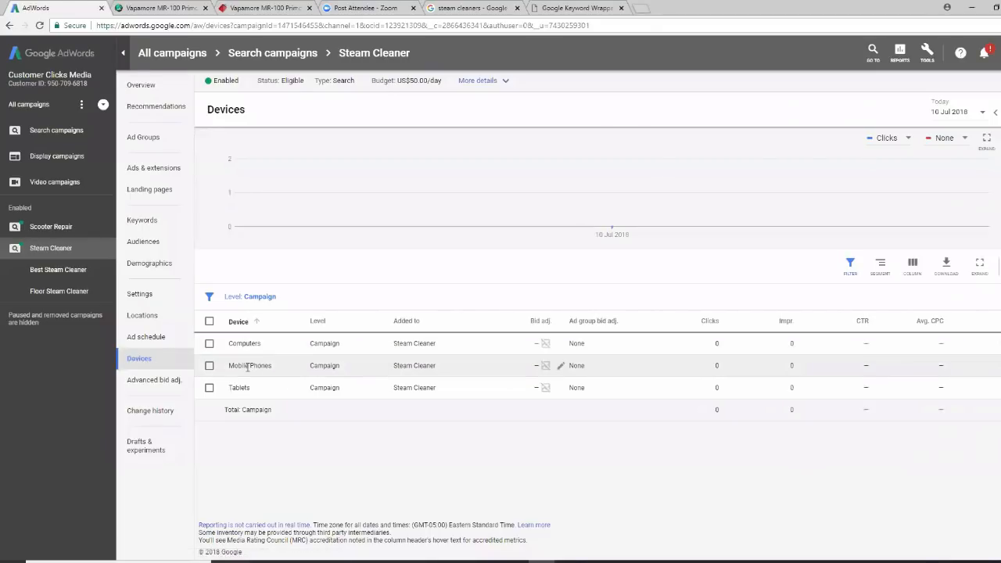
Set a 60% bid decrease for mobile phones, then go to the campaign's Locations
left_click(538, 367)
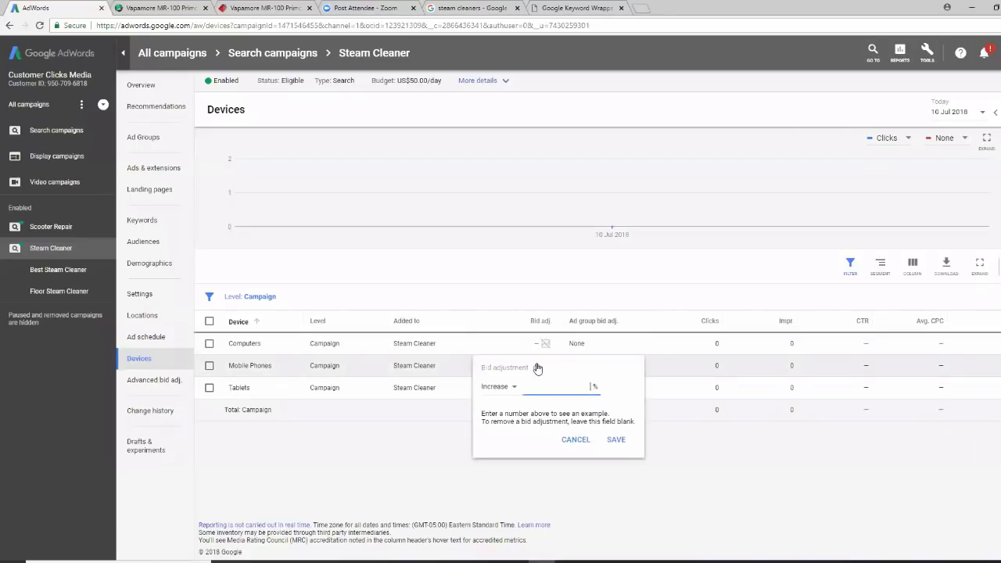
left_click(515, 388)
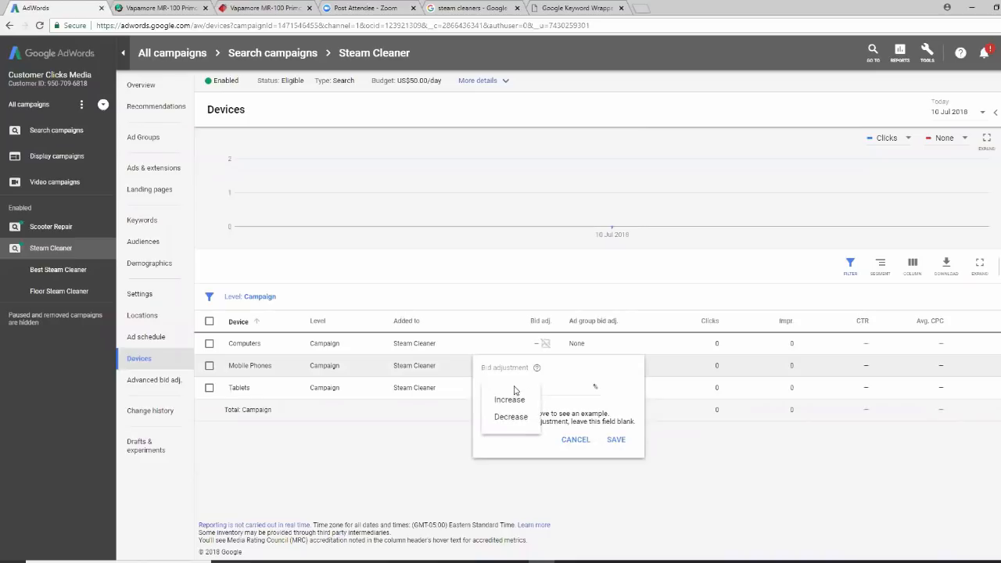
left_click(513, 421)
left_click(574, 387)
type("60")
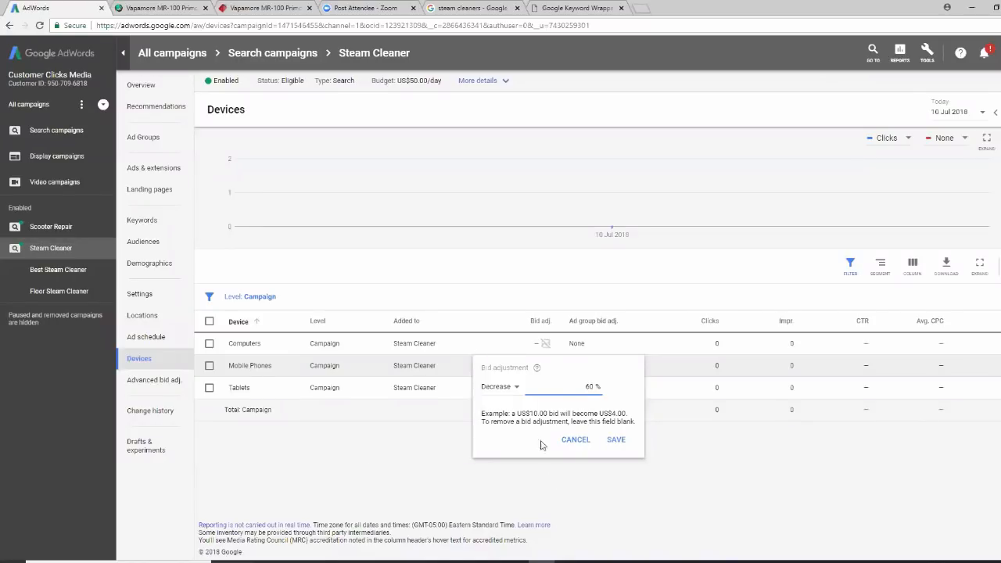
left_click(617, 441)
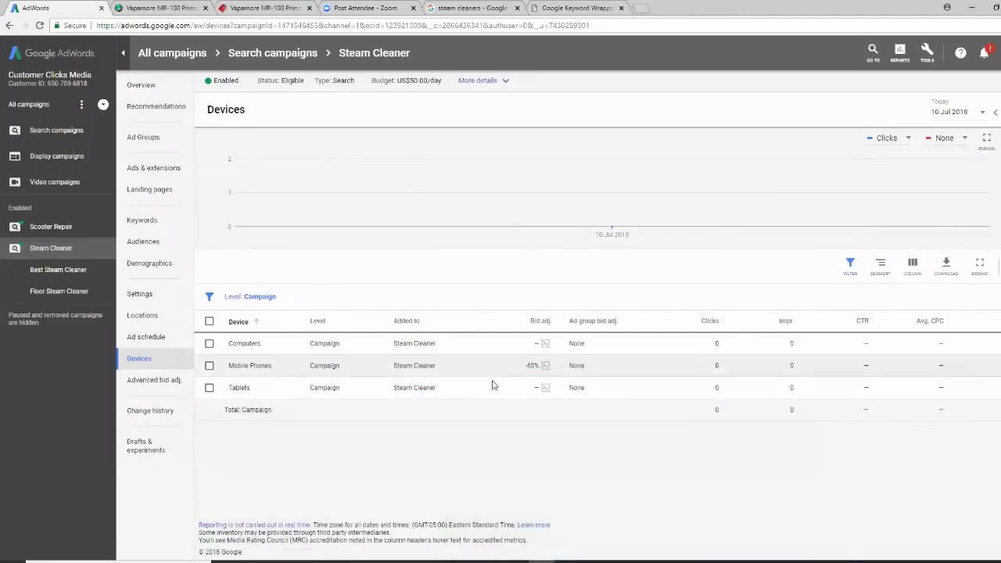
left_click(149, 316)
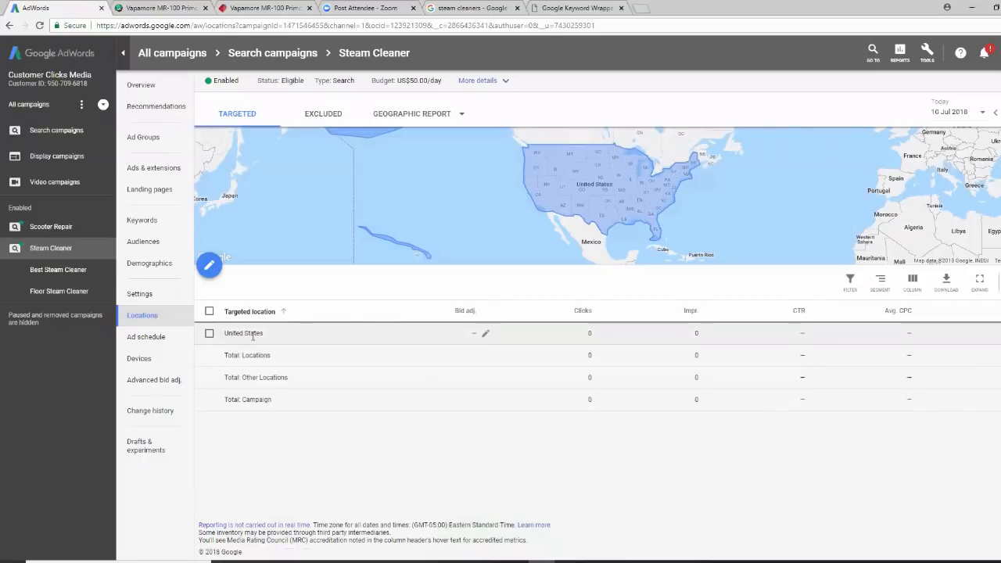
Add Arizona state as an excluded location, then view all search campaigns
left_click(334, 119)
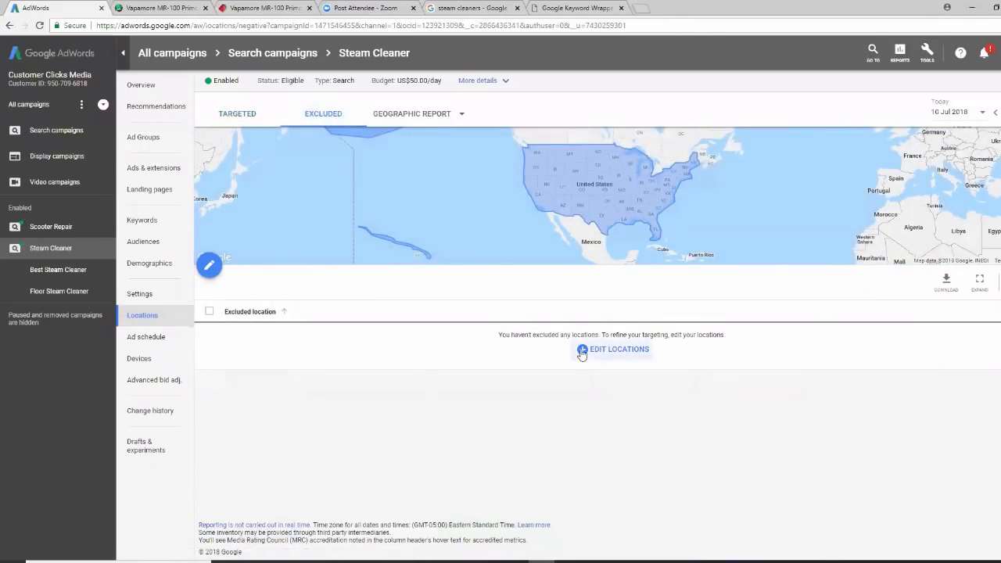
left_click(582, 352)
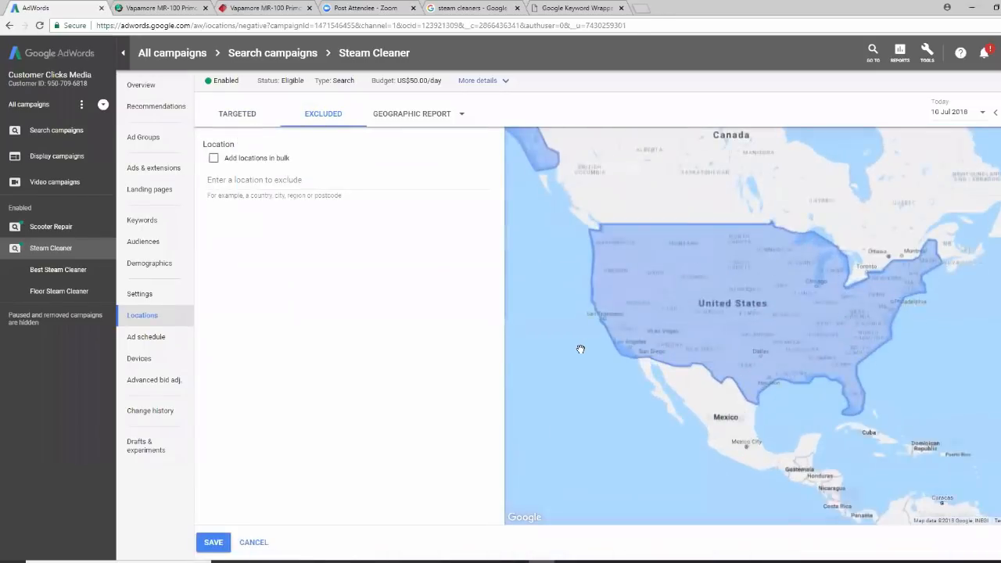
left_click(254, 180)
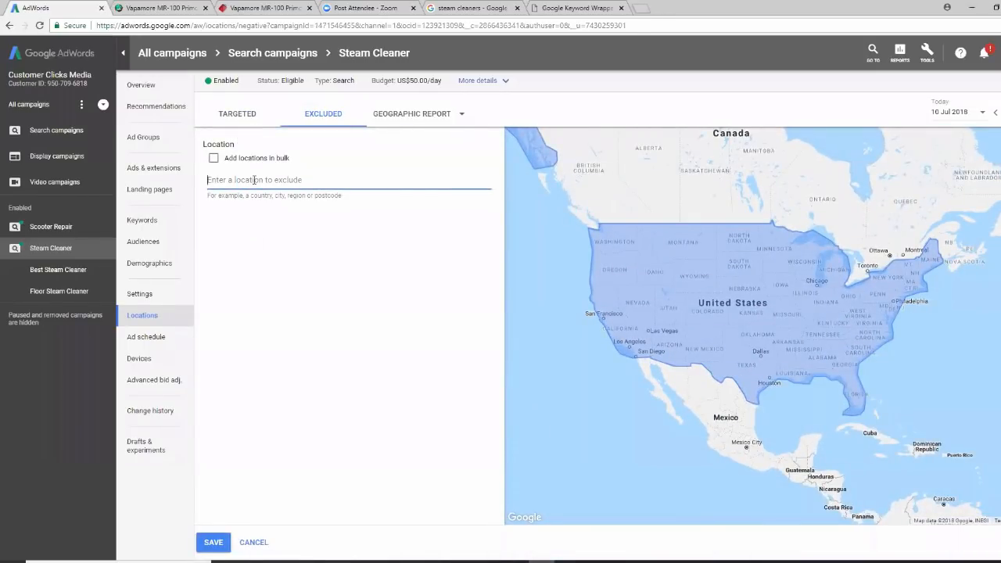
type("a")
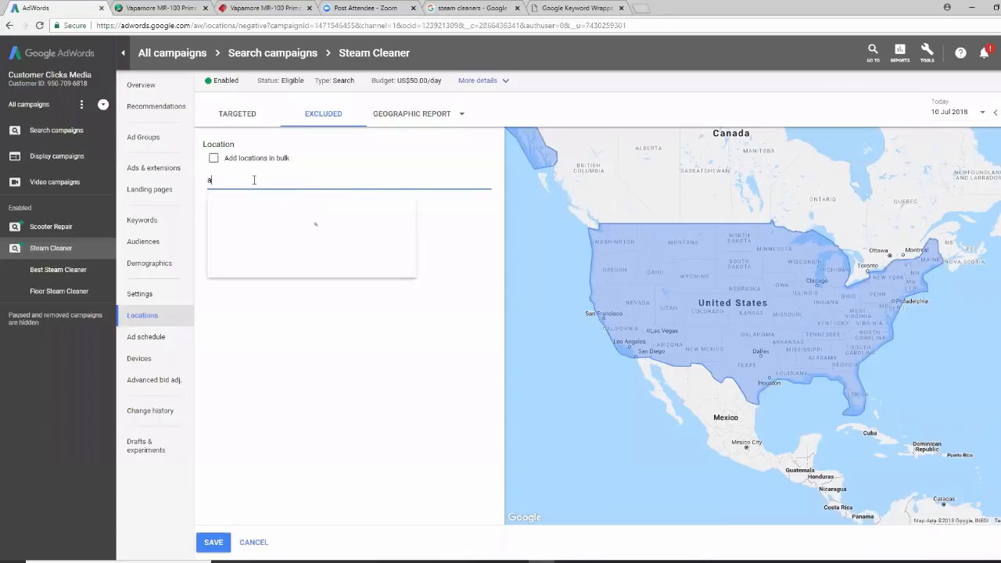
type("rizona")
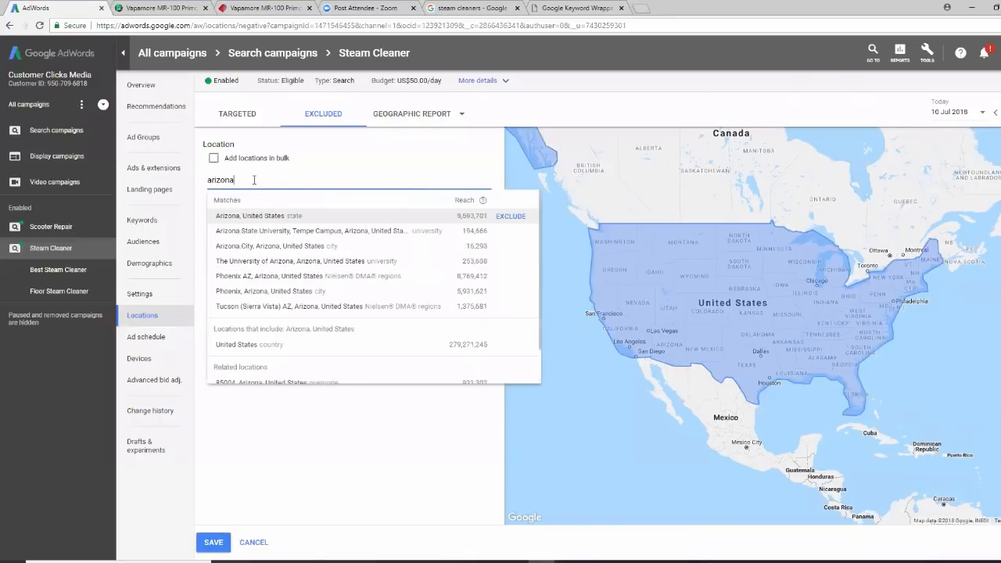
left_click(299, 221)
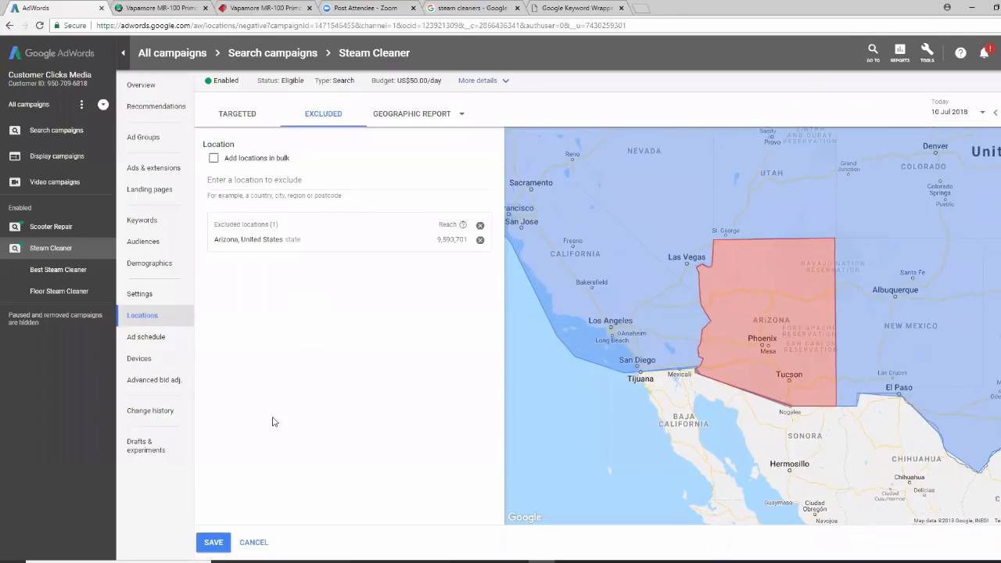
left_click(209, 541)
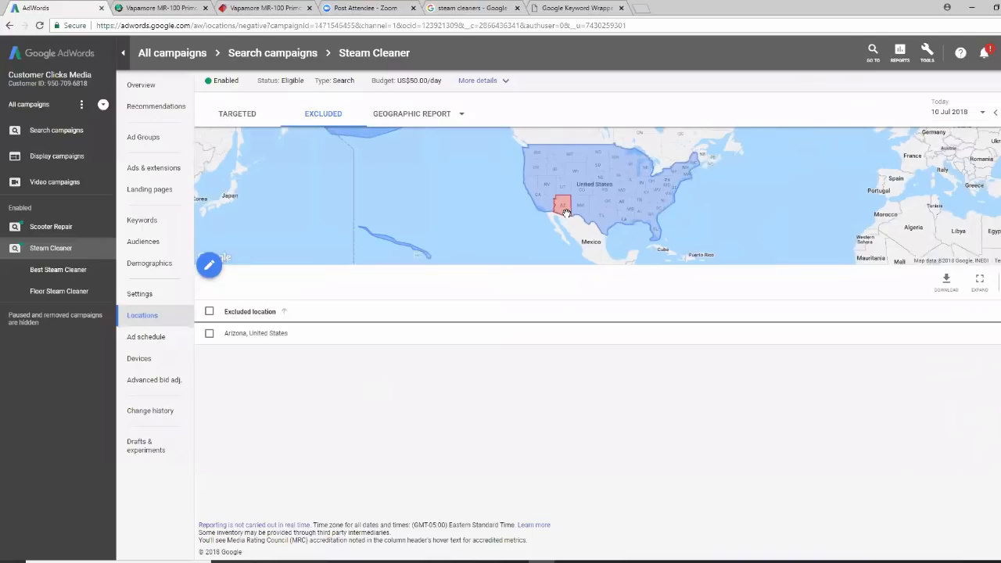
left_click(46, 131)
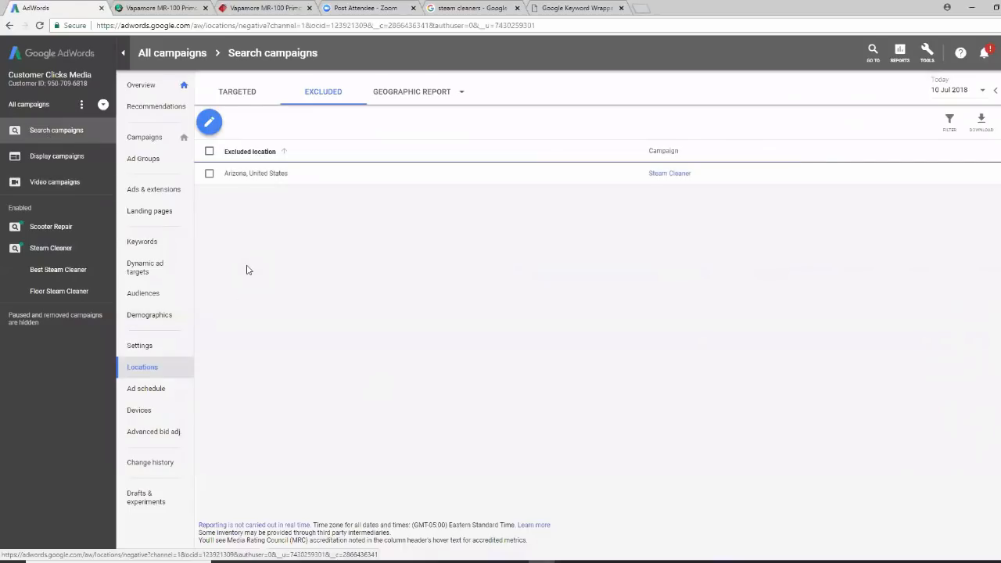
From the search campaigns list, choose New campaign from the + menu
left_click(152, 139)
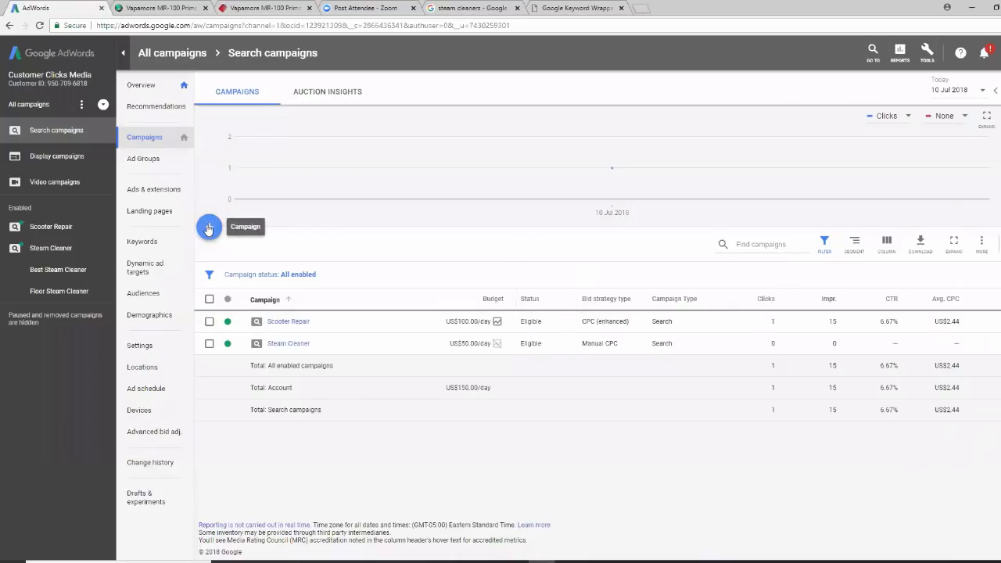
left_click(209, 229)
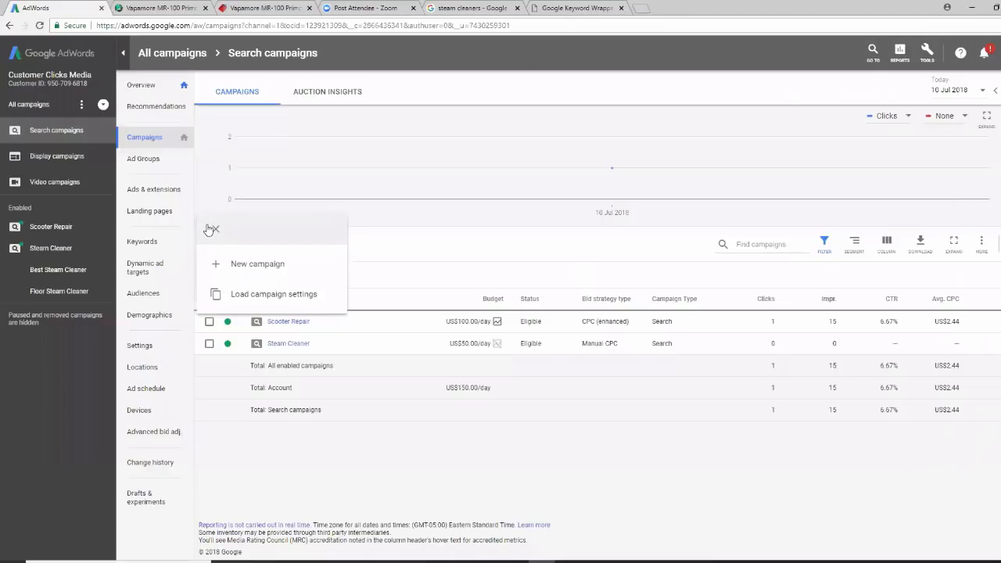
left_click(269, 274)
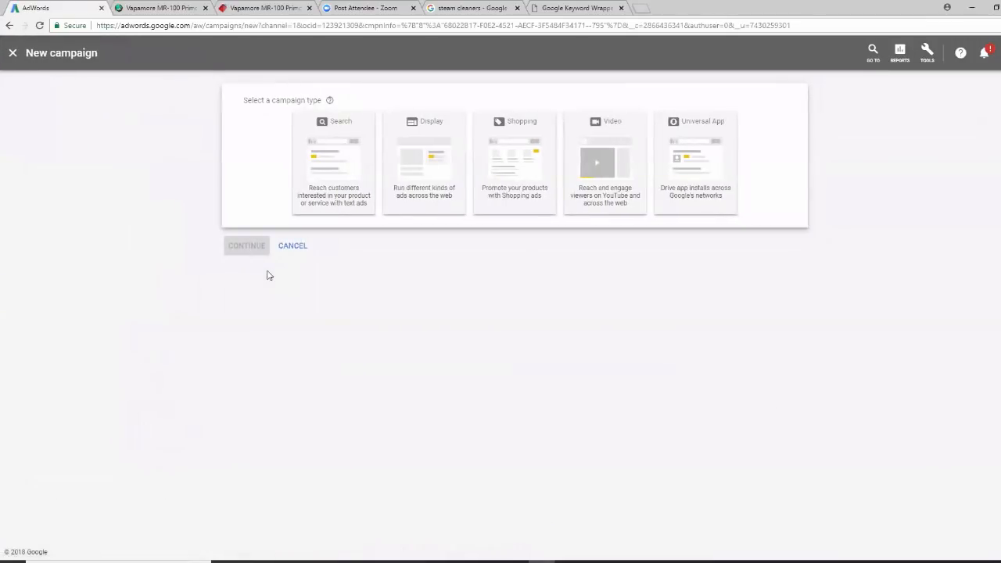
Choose a goal-less Search campaign aiming for phone calls to the business phone number
left_click(335, 153)
left_click(323, 176)
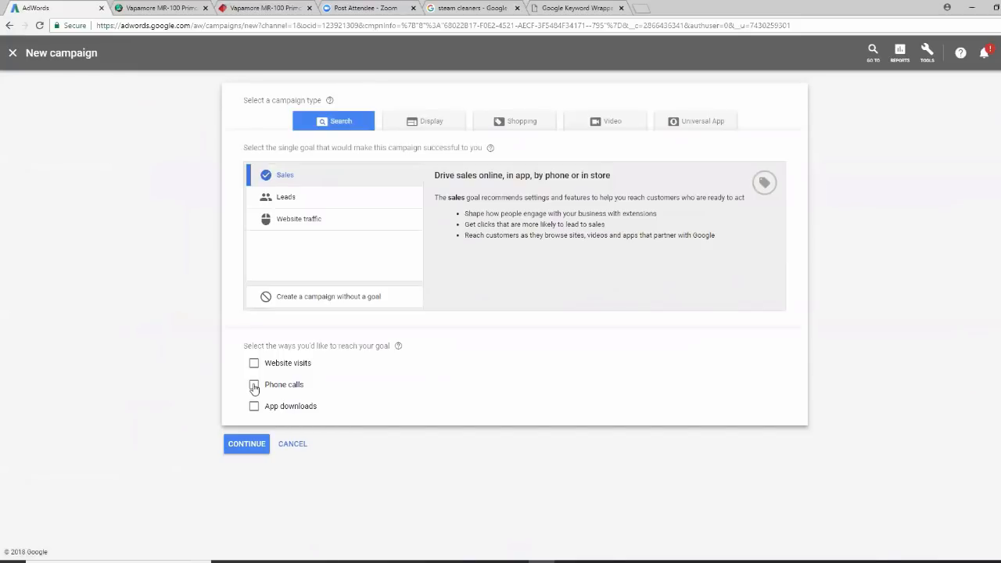
left_click(255, 387)
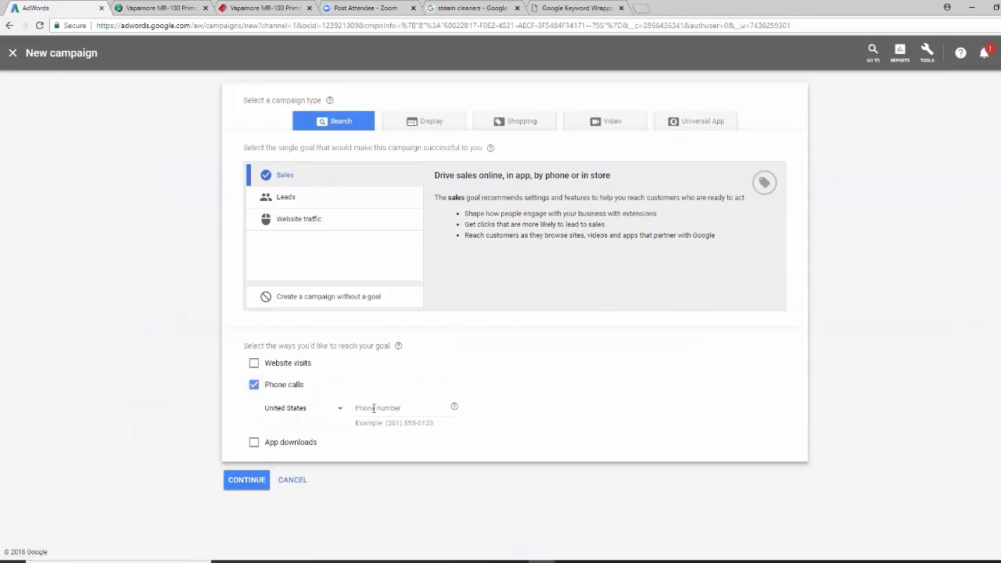
left_click(374, 408)
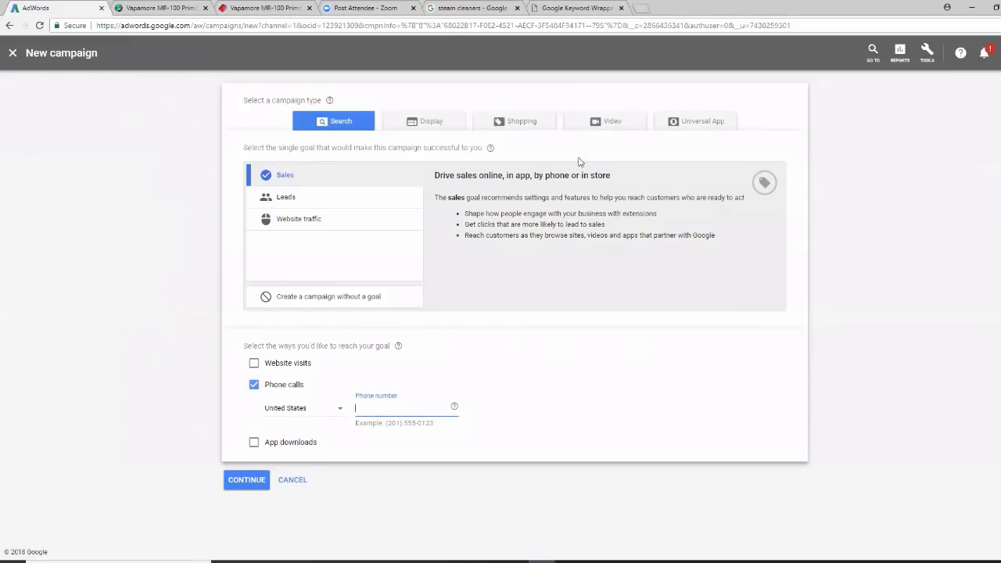
left_click(291, 301)
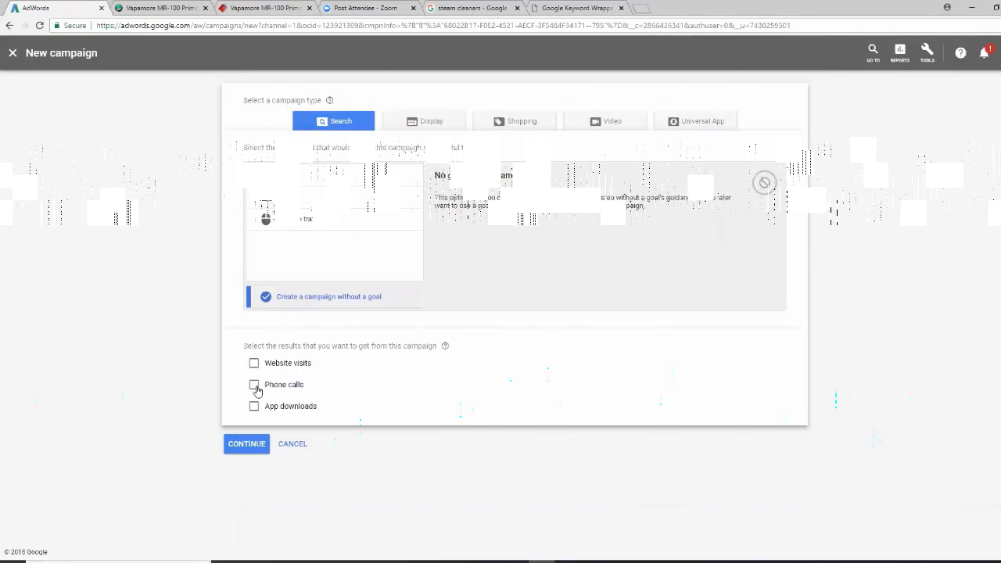
left_click(255, 387)
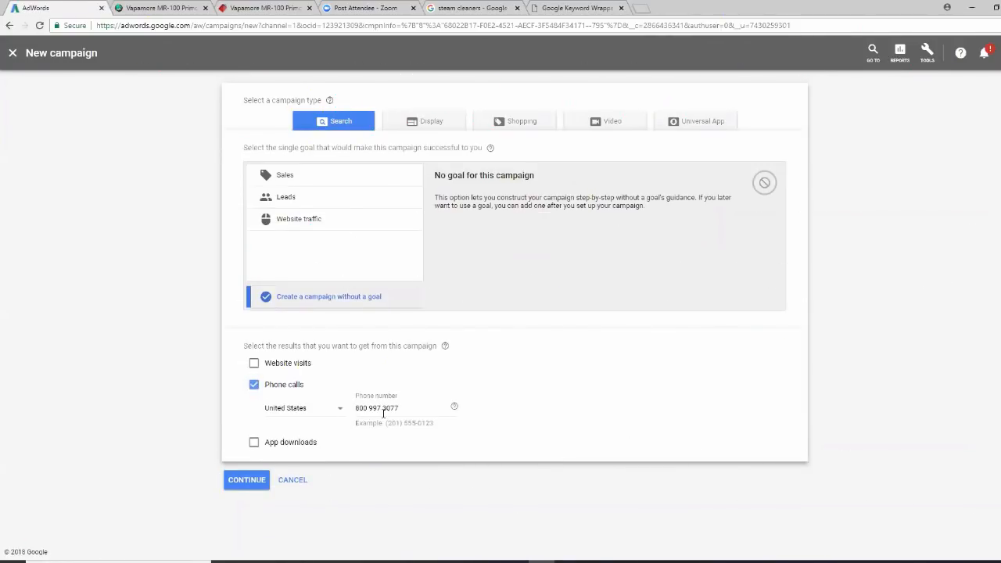
left_click(243, 481)
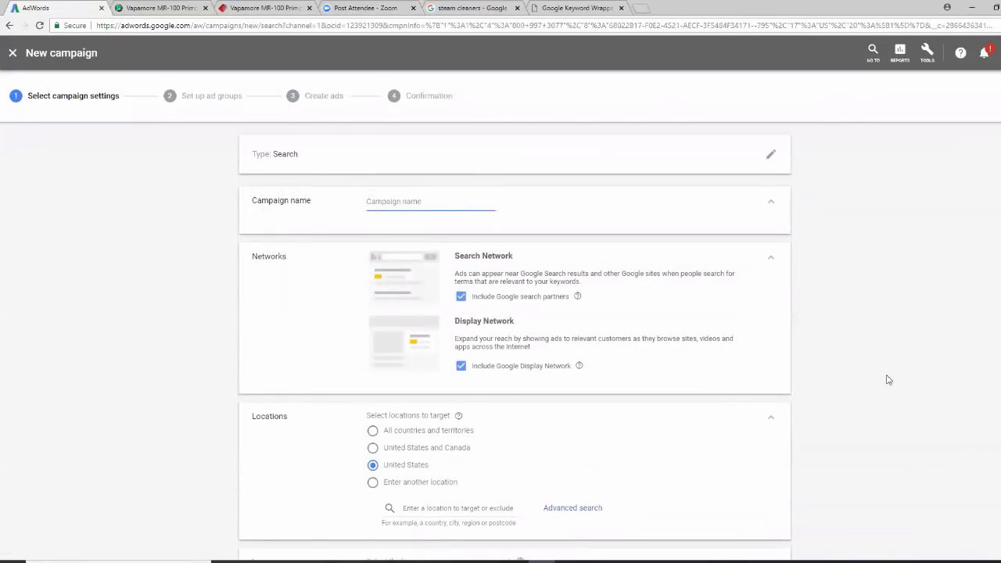
Name the campaign 'Call Only Steam Cleaners' and turn off Search partners and the Display Network
type("Call Only Steam Cleaners")
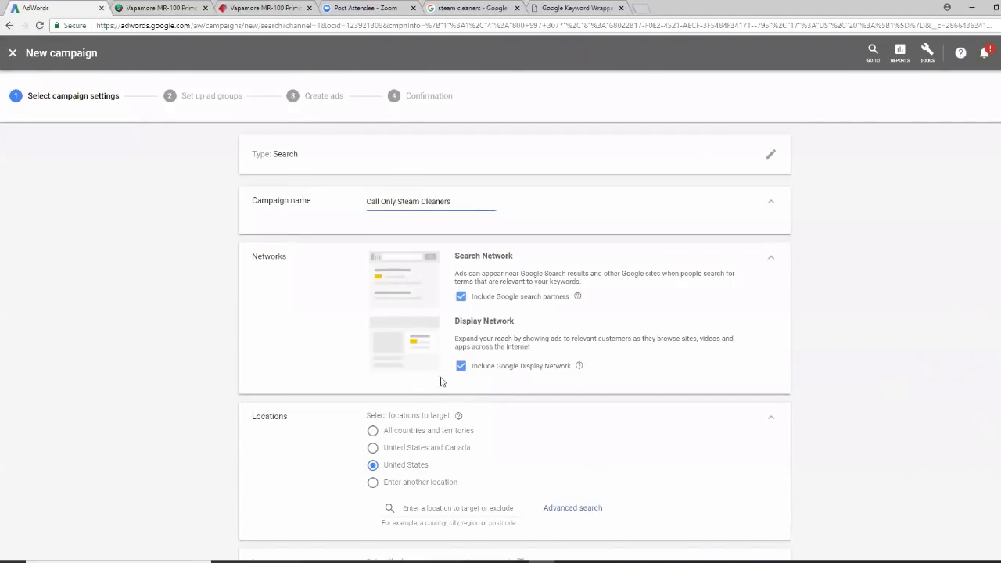
left_click(461, 366)
left_click(460, 297)
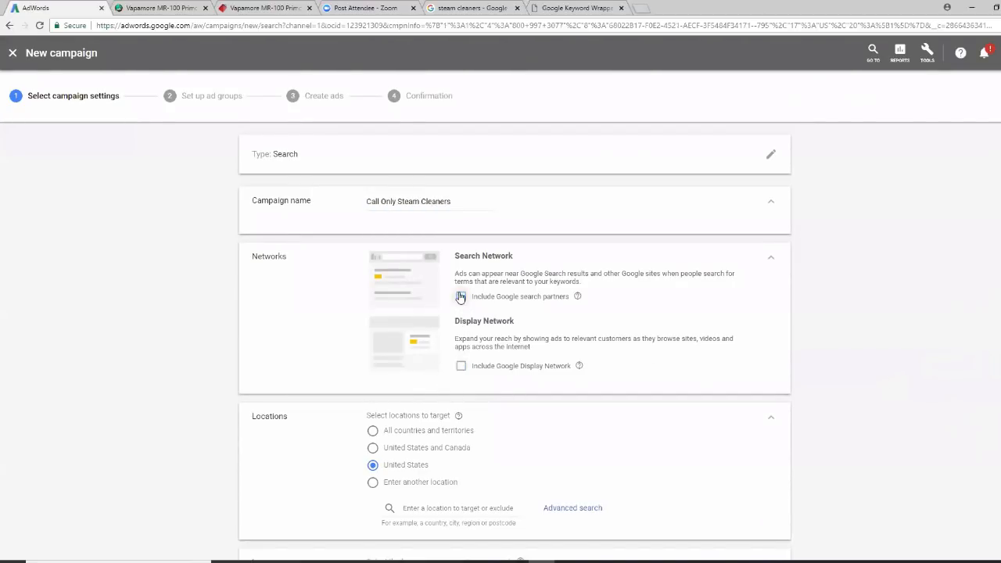
Set a US$50.00 average daily budget and review the delivery method and bidding options
scroll(868, 365, "down", 1)
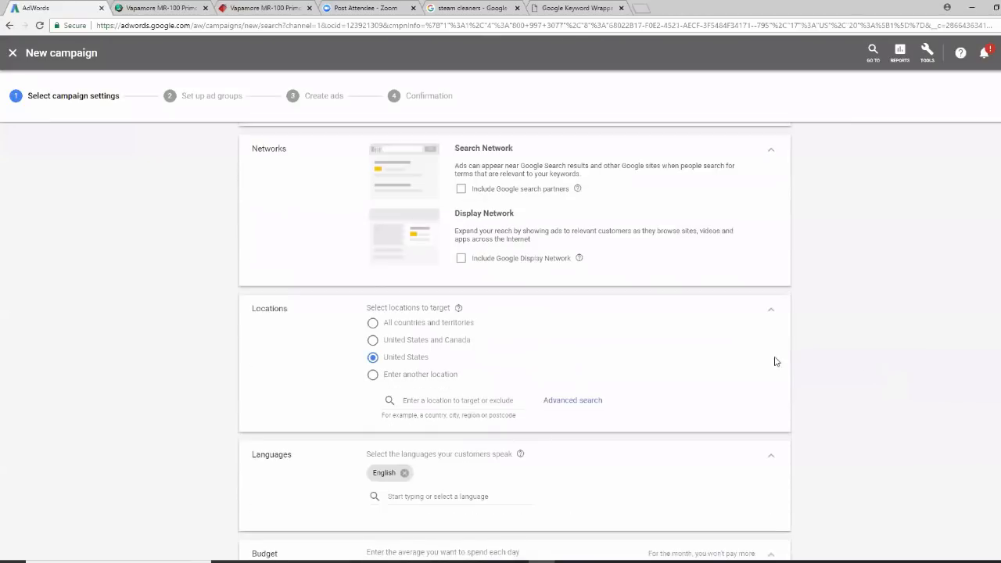
scroll(719, 353, "down", 2)
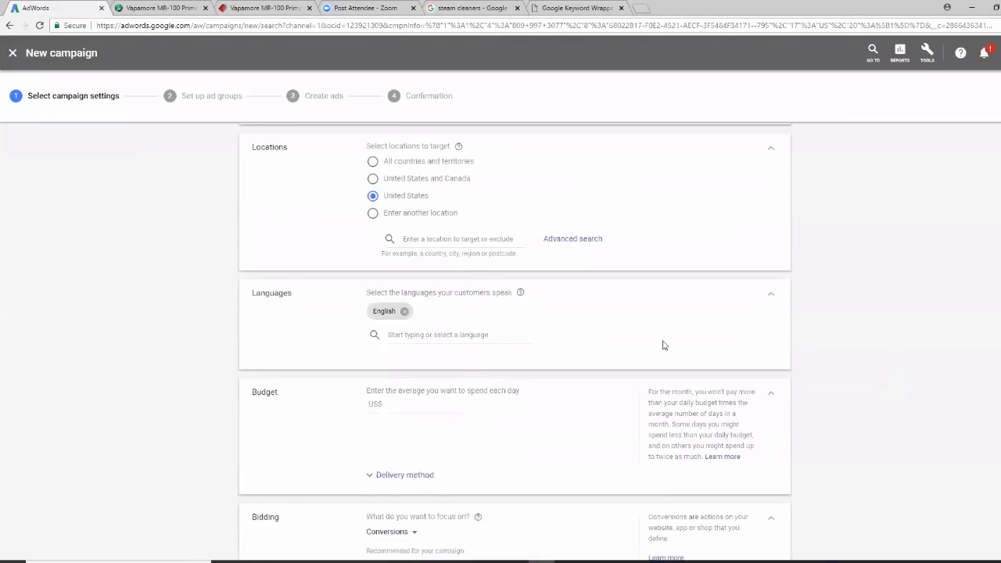
left_click(400, 405)
type("50.00")
scroll(949, 413, "down", 2)
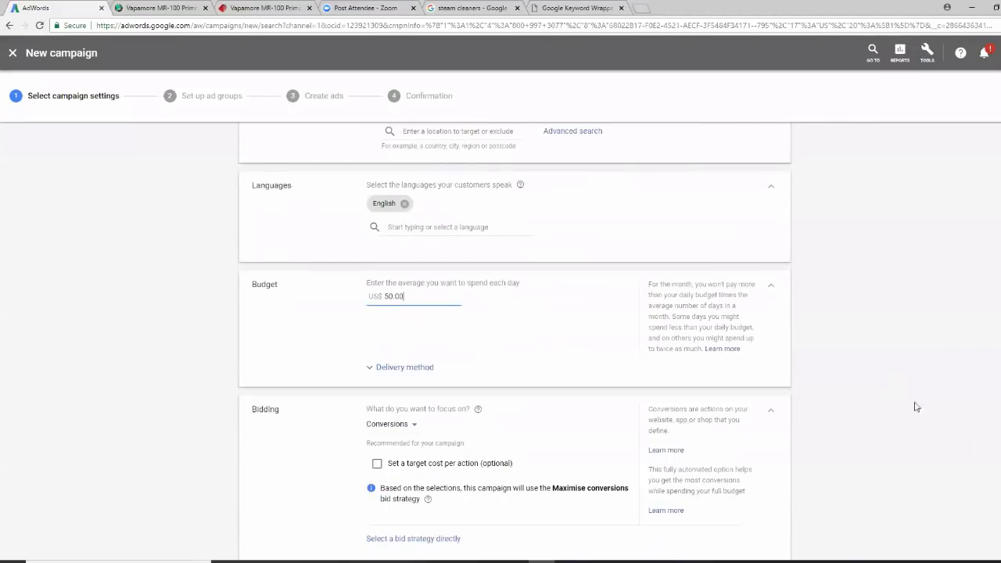
left_click(422, 374)
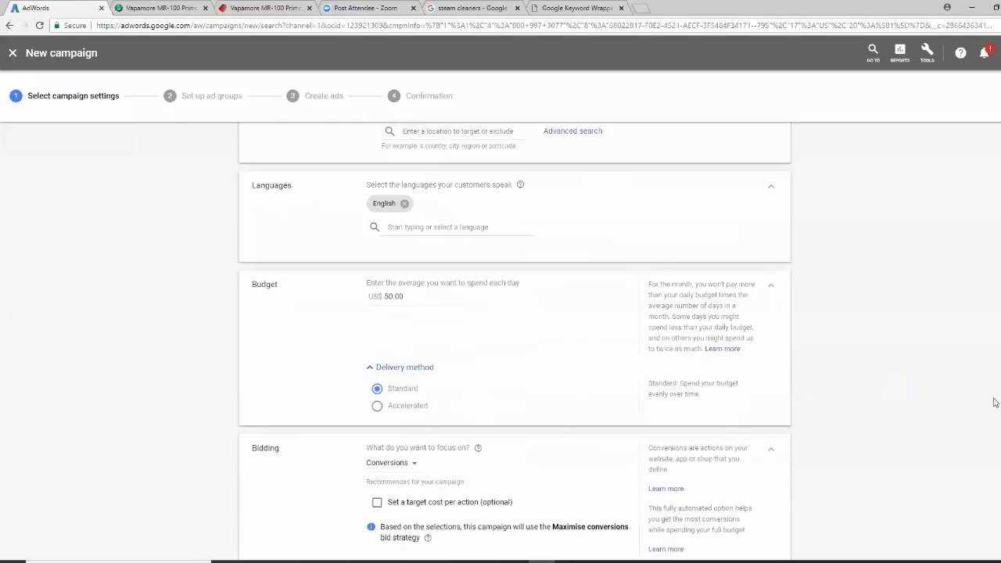
scroll(974, 404, "down", 3)
left_click(414, 305)
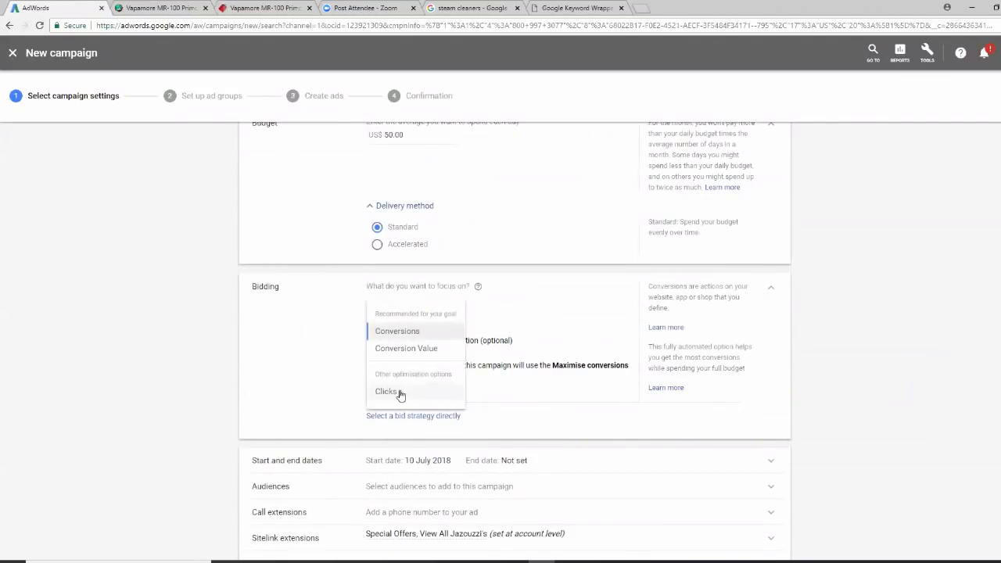
Switch the campaign's bid strategy to Manual CPC with Enhanced CPC turned off
left_click(393, 391)
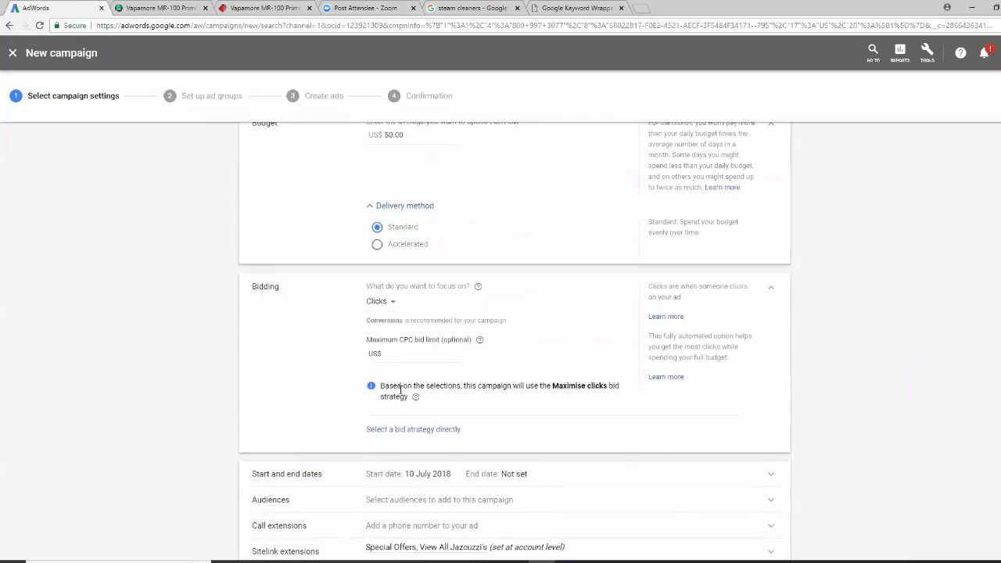
left_click(415, 429)
left_click(492, 326)
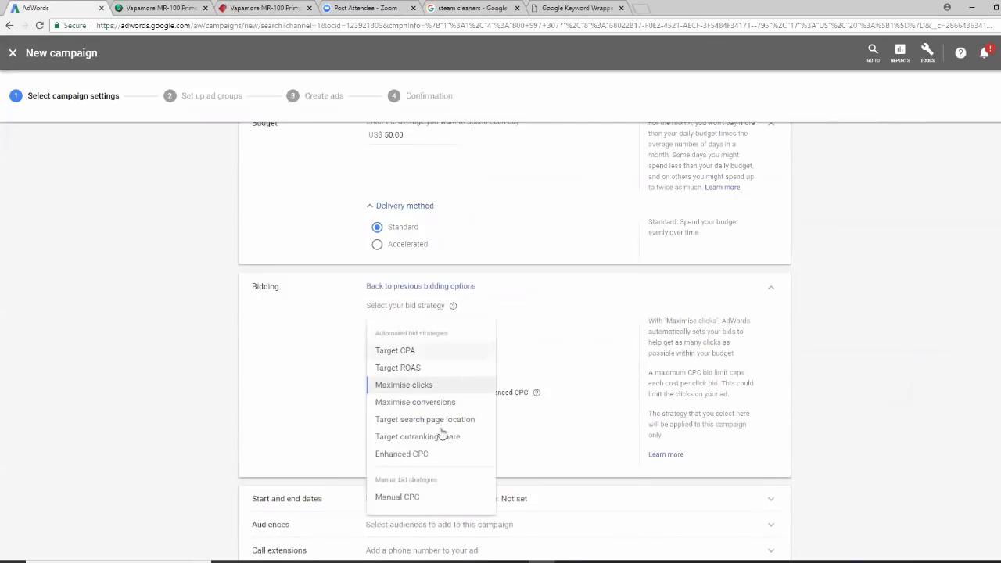
left_click(414, 498)
left_click(372, 350)
Save the campaign settings and continue to the ad group setup
scroll(372, 350, "down", 1)
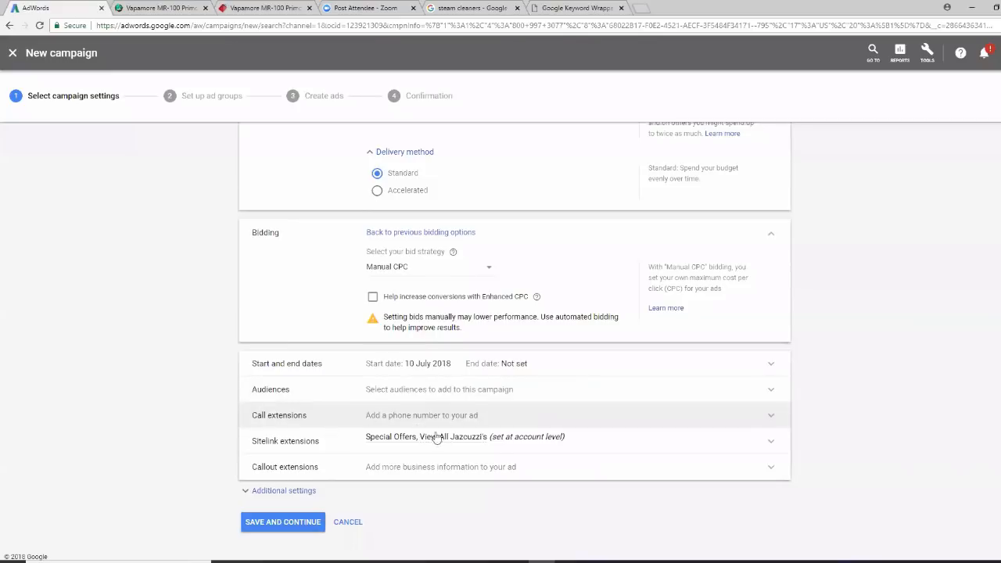
scroll(983, 415, "down", 1)
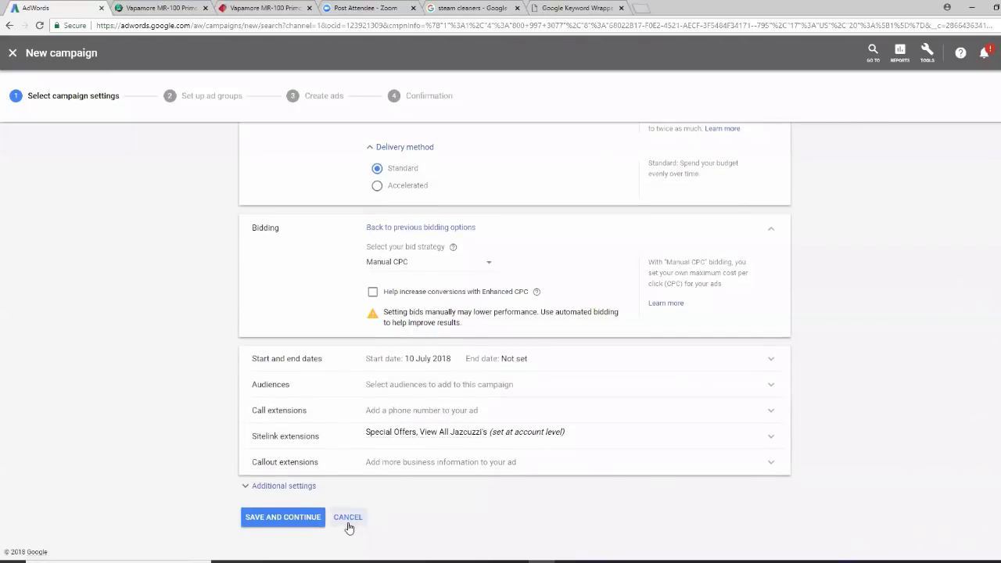
left_click(299, 486)
scroll(901, 426, "down", 3)
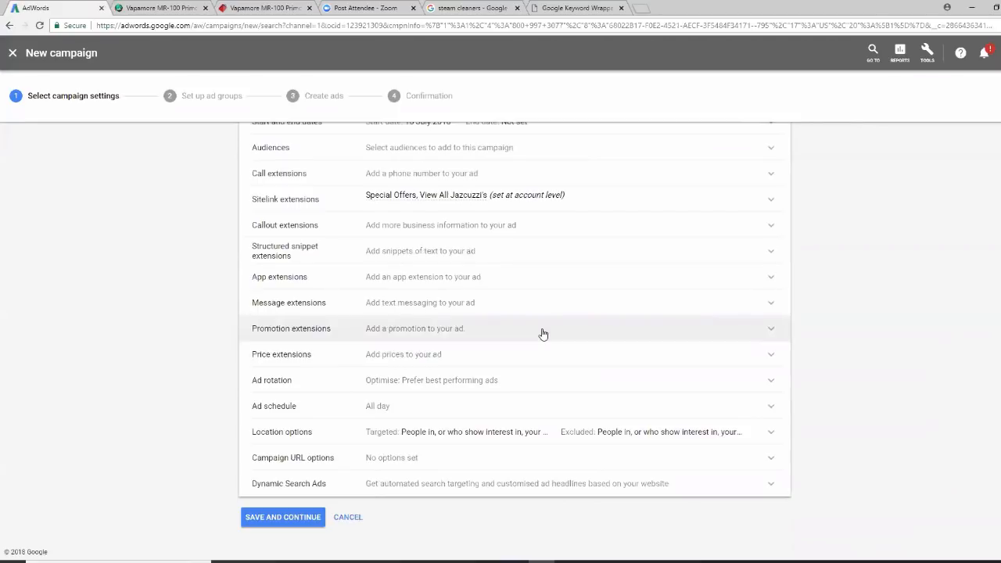
left_click(286, 518)
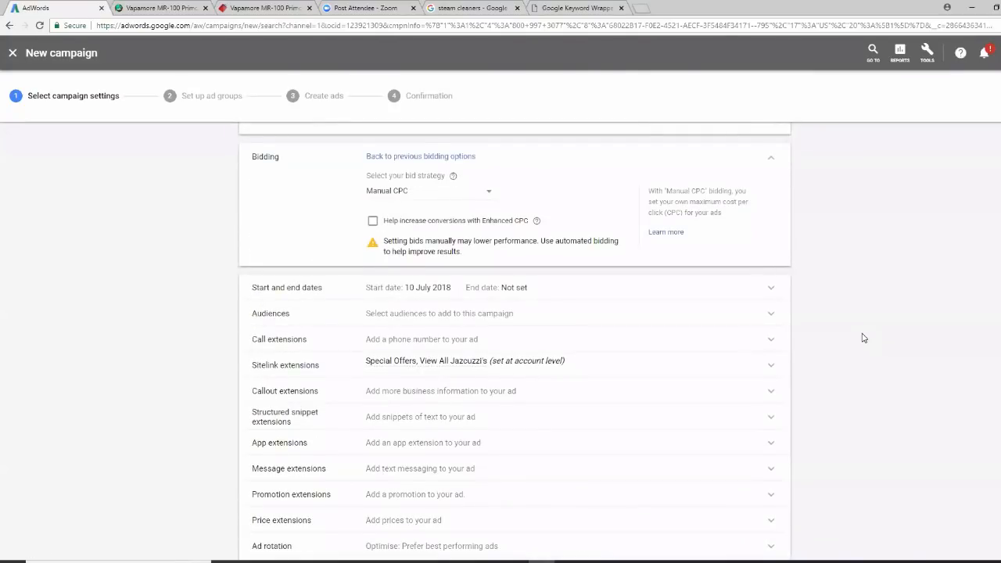
scroll(863, 338, "down", 2)
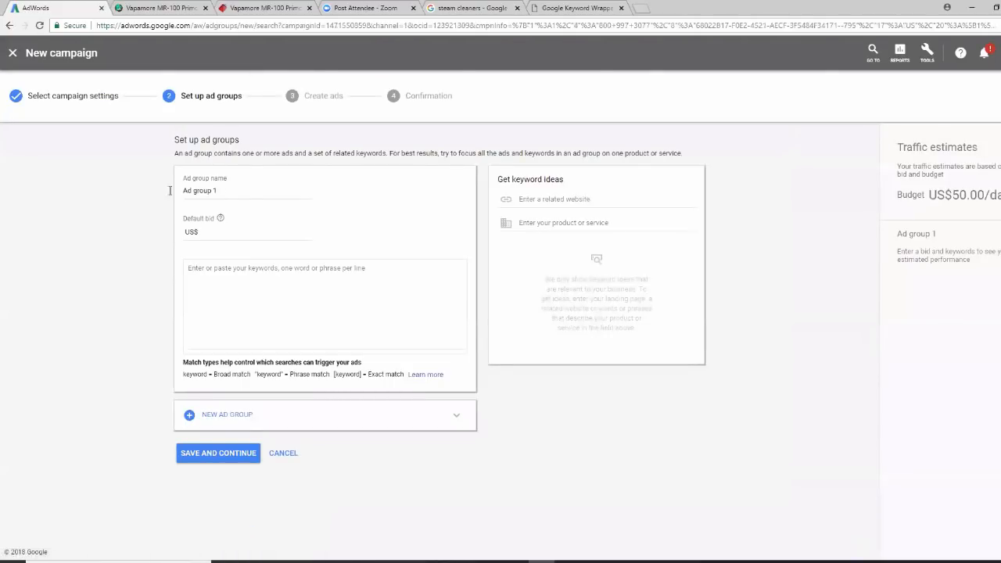
Rename Ad group 1 to 'Best Steam Cleaner' with a US$0.61 default bid, then go to KeywordWrap
left_click(221, 192)
key("BackSpace")
key("BackSpace")
key("BackSpace")
key("BackSpace")
key("BackSpace")
key("BackSpace")
key("BackSpace")
key("BackSpace")
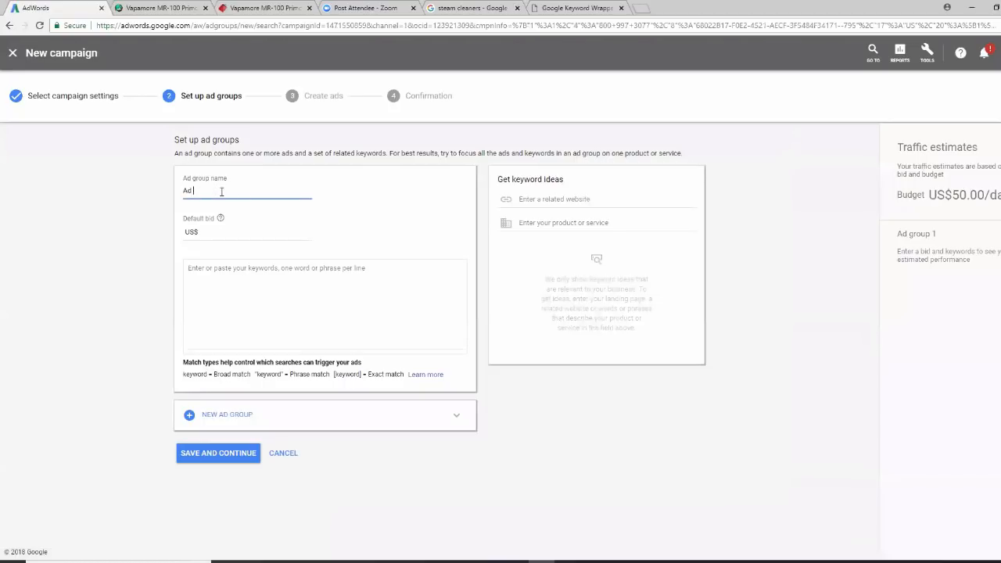
type("Best Steam Cleaner")
left_click(212, 233)
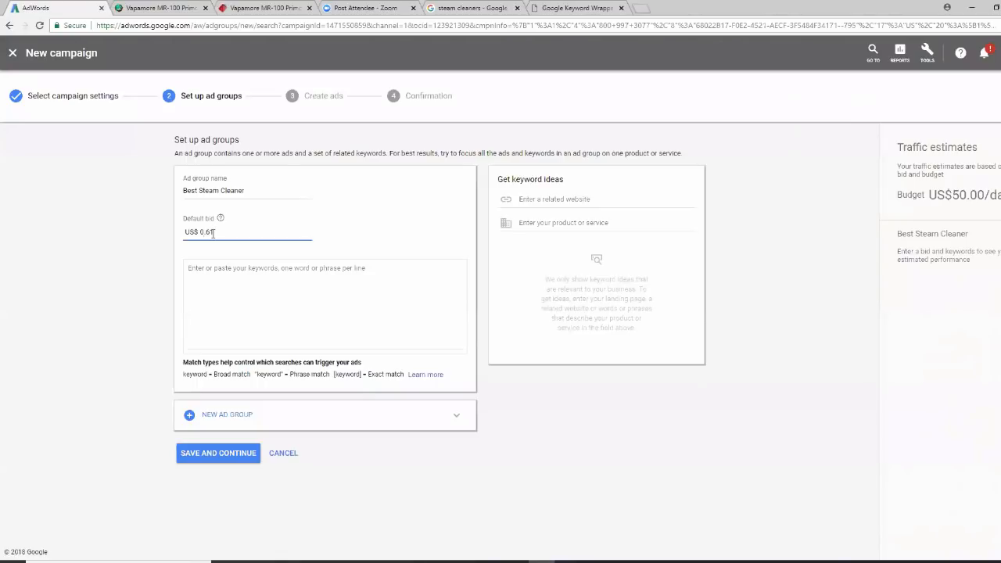
left_click(196, 268)
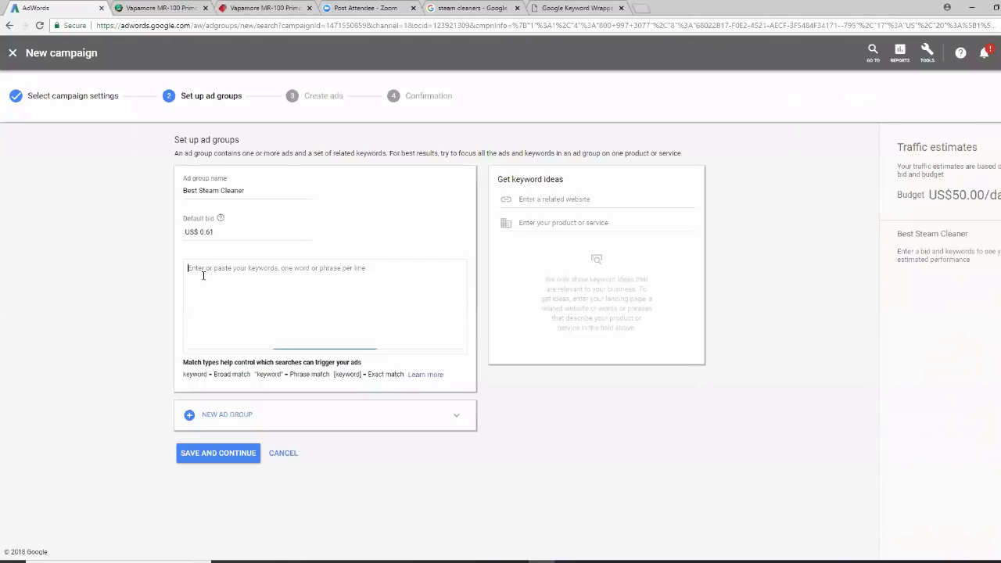
left_click(570, 10)
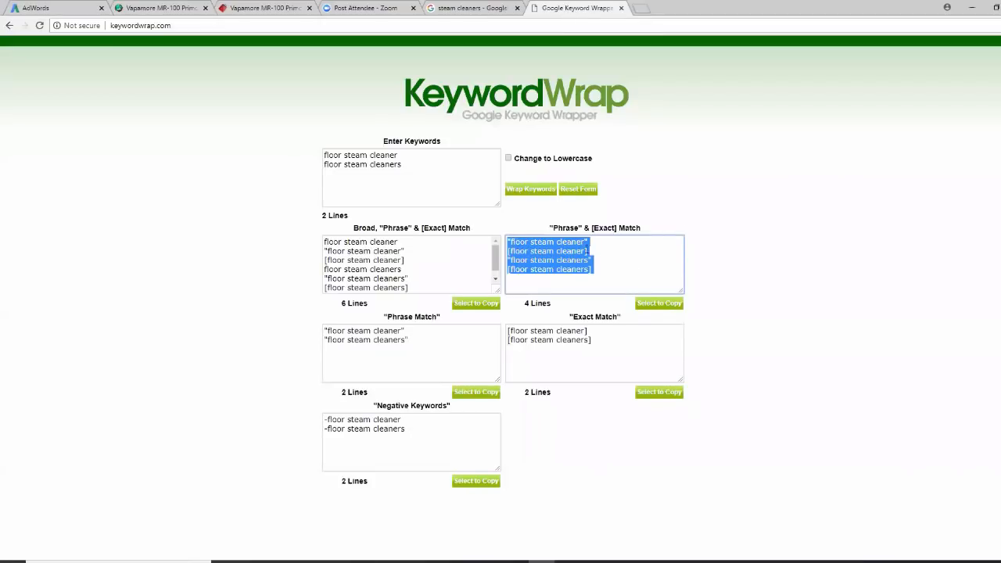
Wrap 'best steam cleaner' and 'best steam cleaners' into phrase and exact match keywords and copy them
left_click(580, 190)
left_click(391, 167)
type("best steam clea")
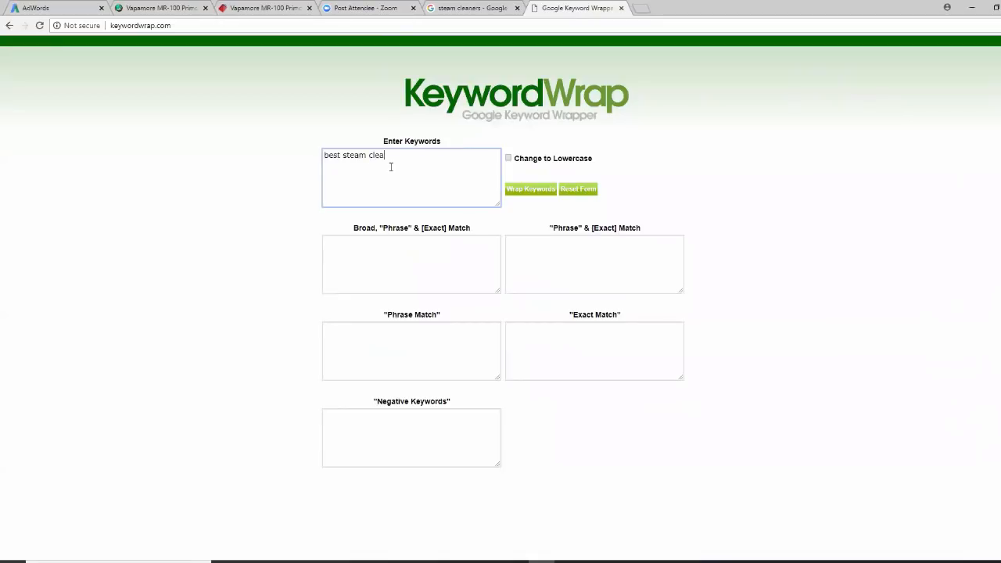
type("ner best steam cleaners")
left_click(532, 191)
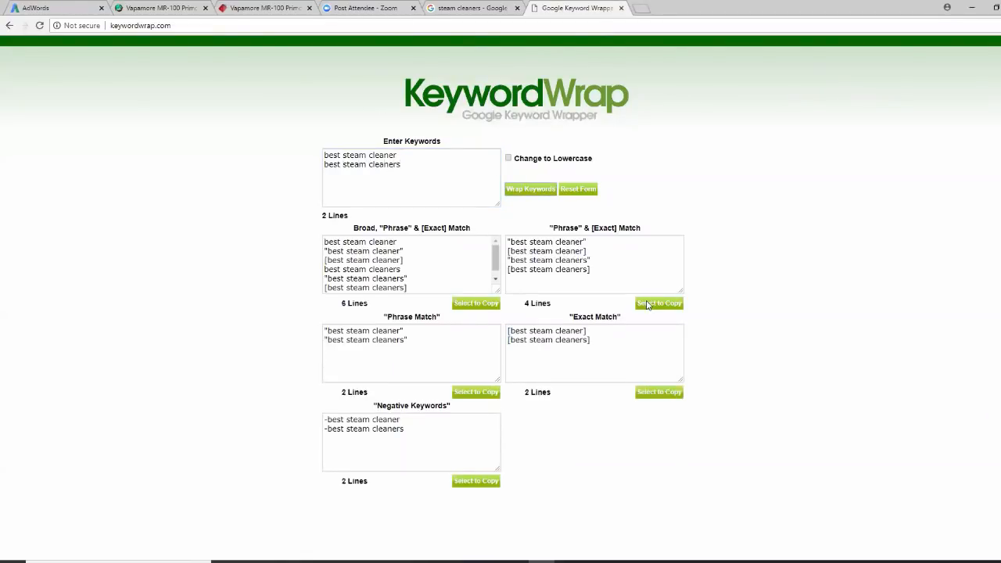
left_click(650, 303)
right_click(576, 254)
left_click(600, 277)
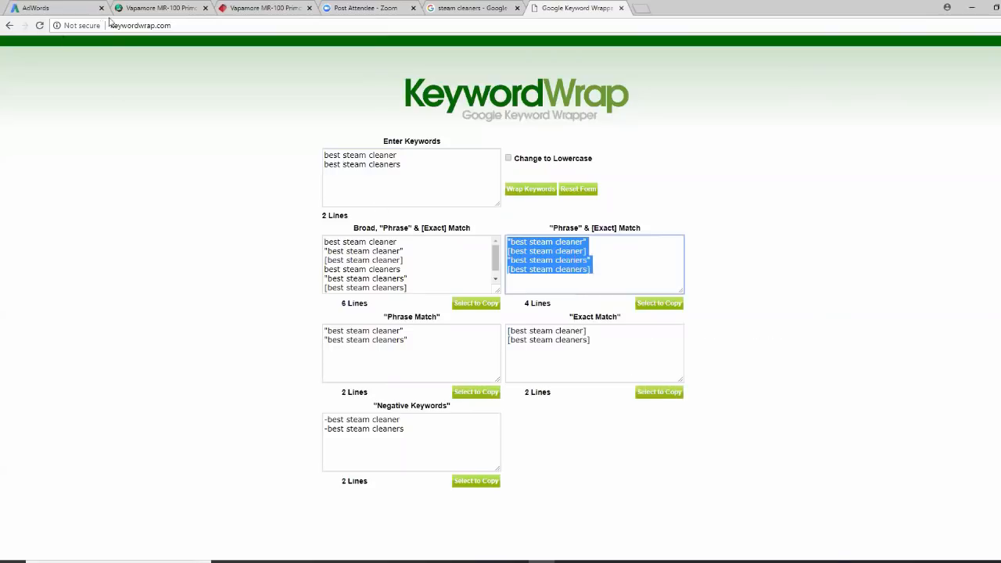
left_click(77, 13)
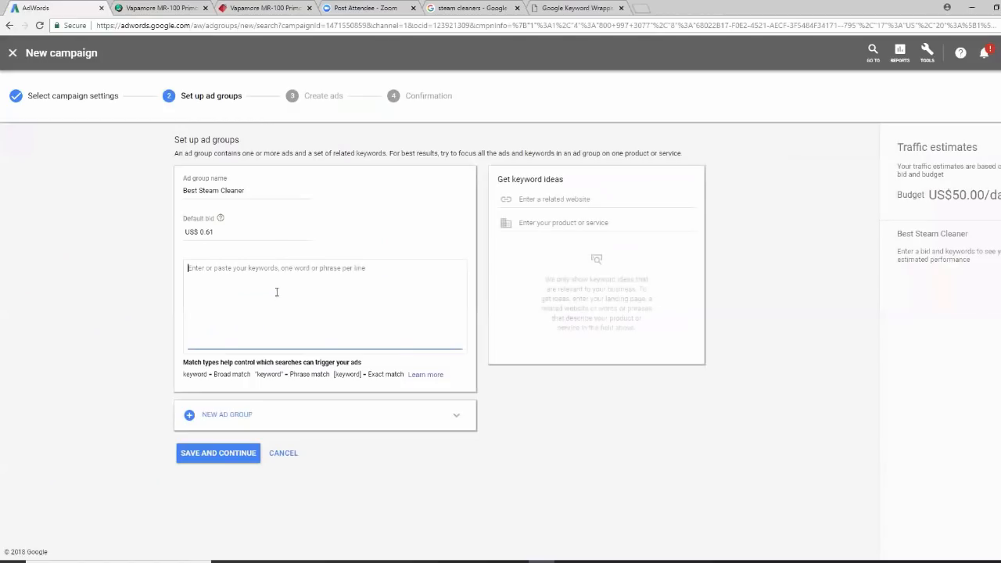
Paste the four phrase and exact match keywords into the ad group and save it
right_click(198, 275)
left_click(234, 338)
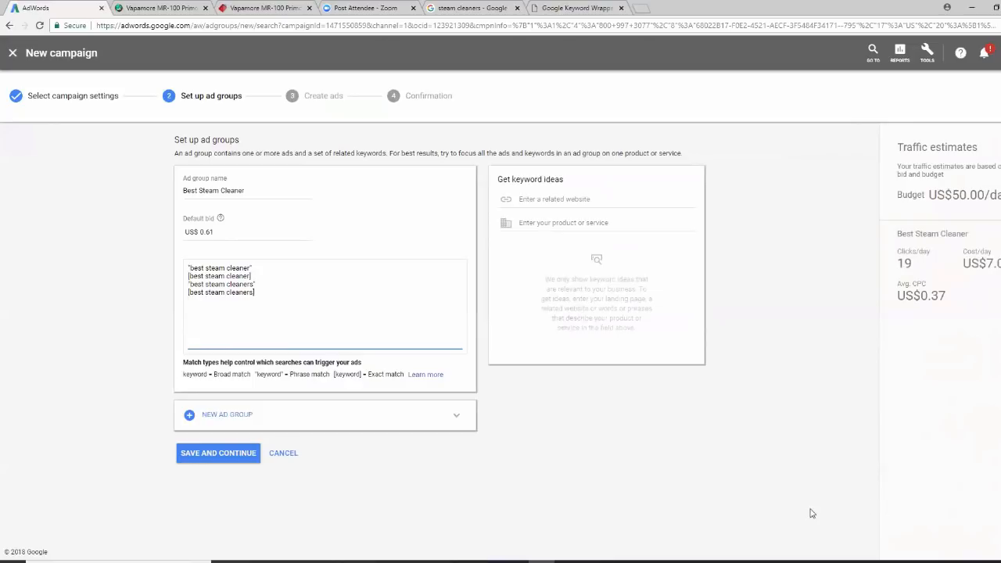
left_click(233, 460)
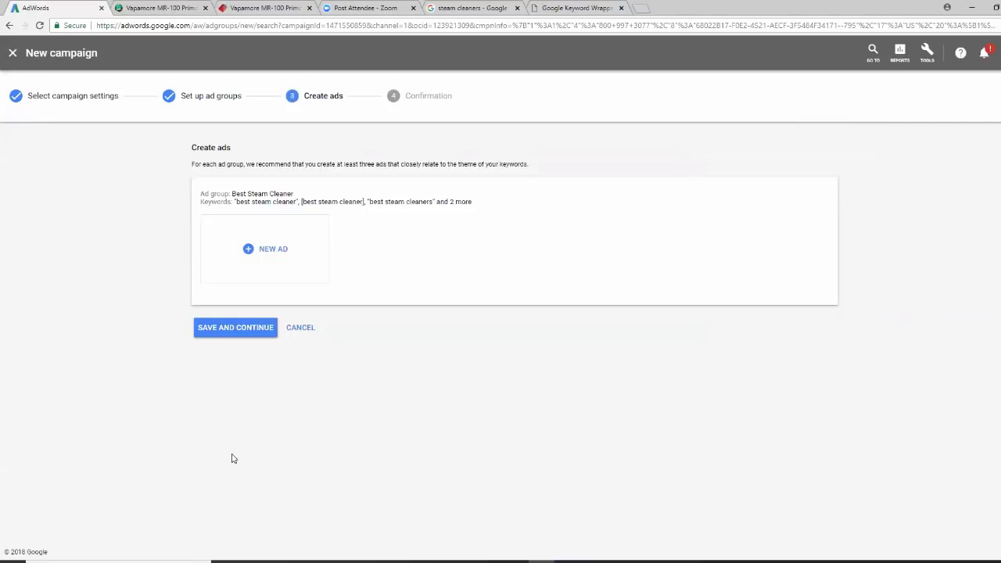
Start a new text ad using the needfulgoods product page address as its Final URL
left_click(257, 249)
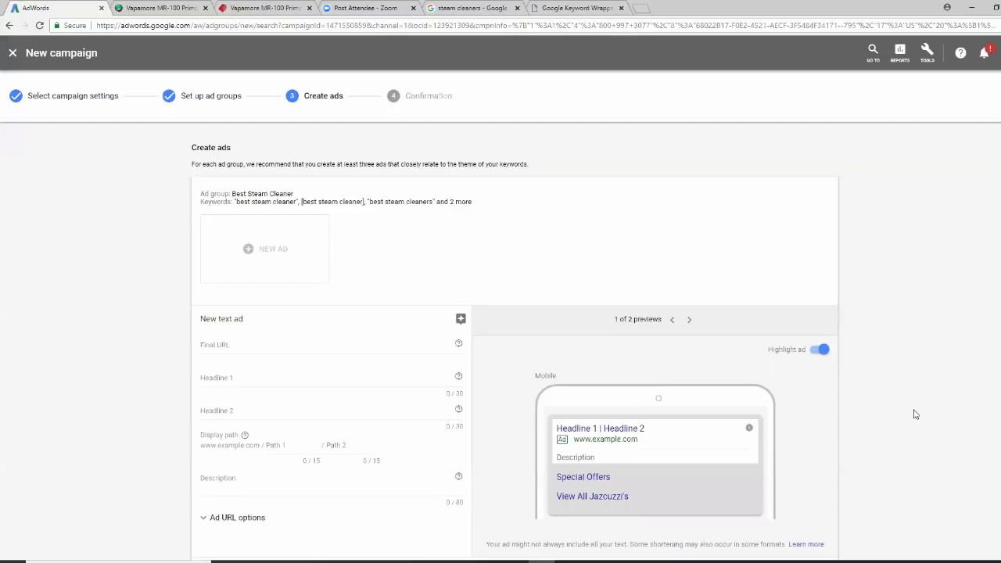
scroll(915, 414, "down", 1)
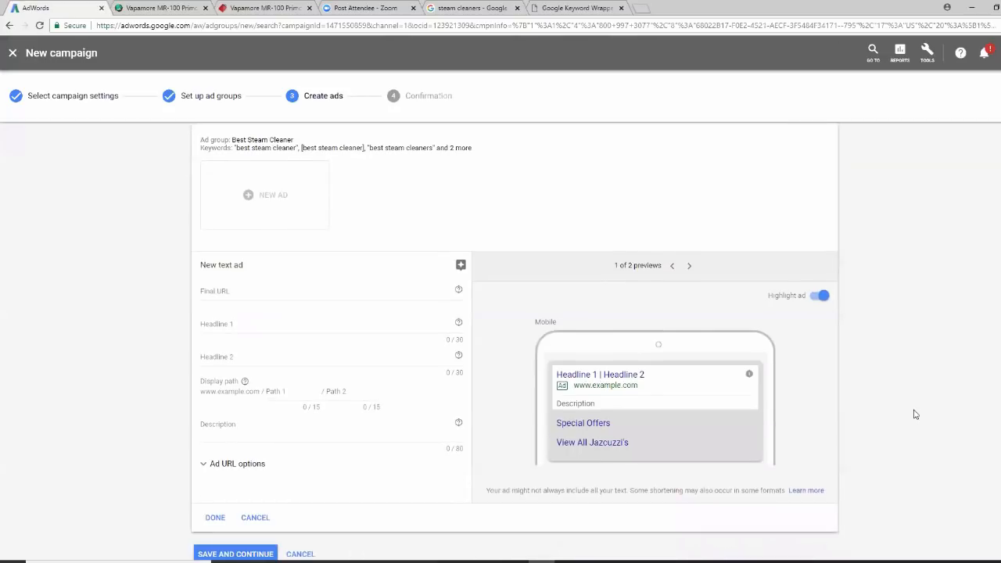
scroll(916, 415, "down", 1)
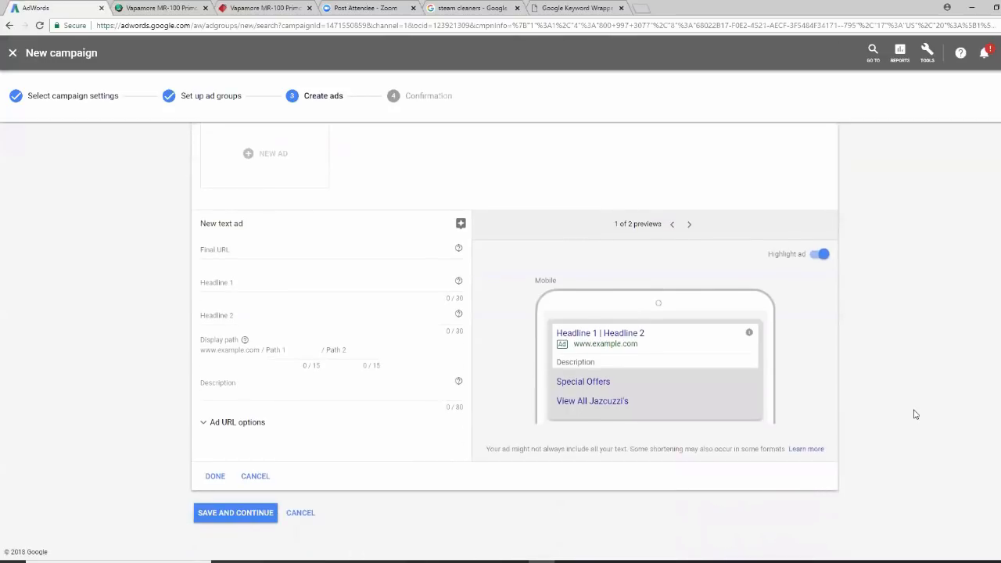
scroll(916, 415, "up", 2)
left_click(223, 347)
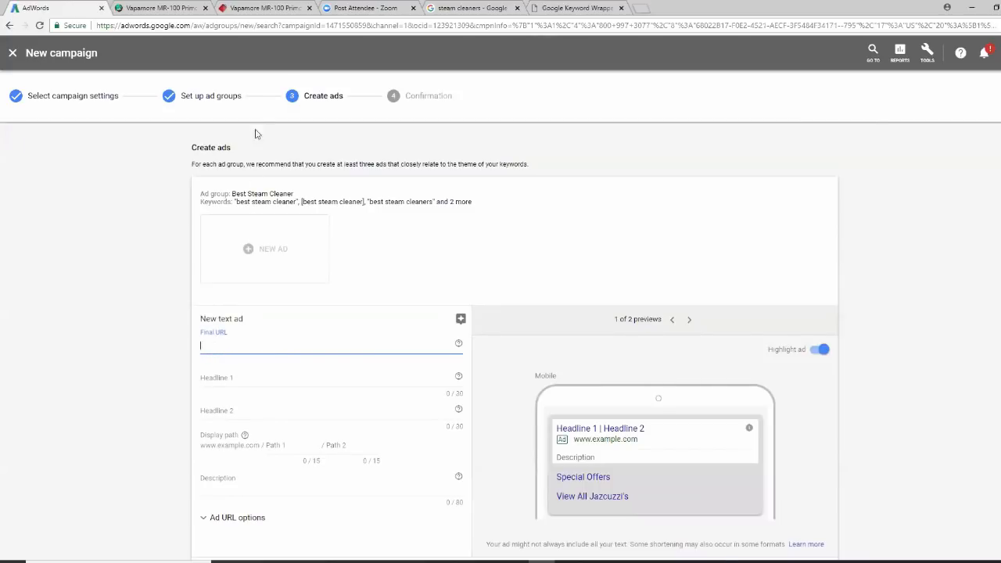
left_click(255, 10)
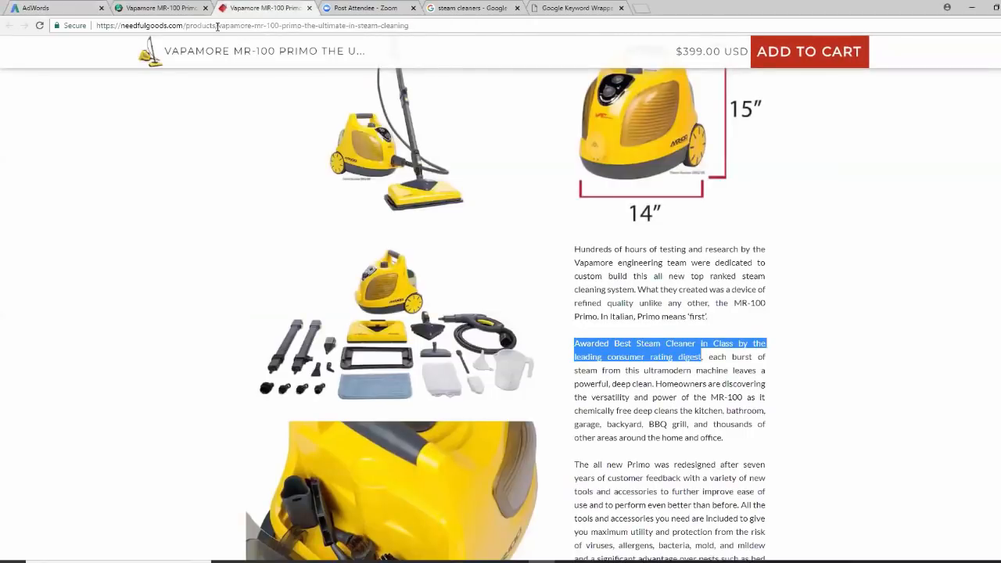
left_click(219, 26)
right_click(219, 26)
left_click(241, 69)
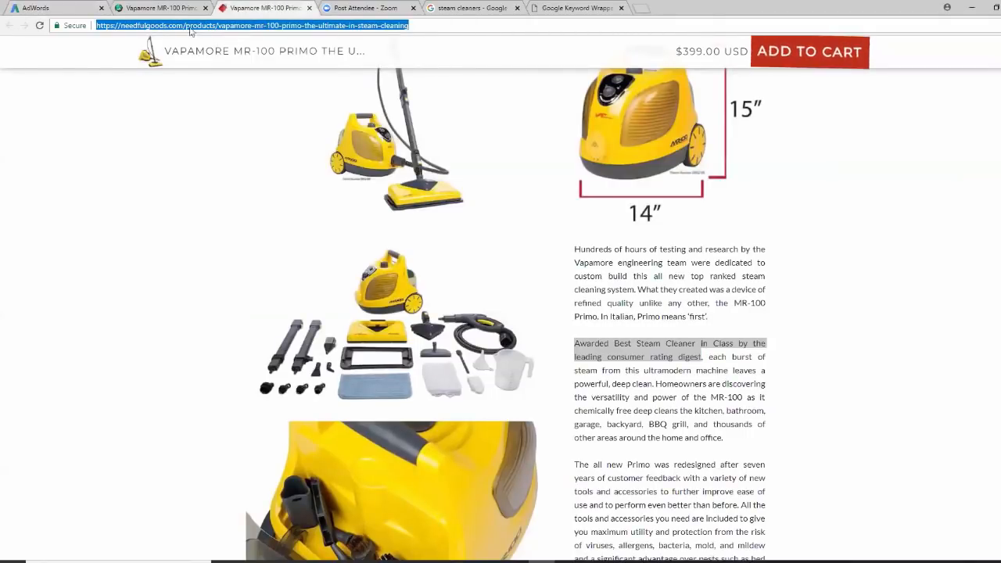
left_click(63, 8)
right_click(226, 342)
left_click(254, 409)
Enter headlines 'Best Steam Cleaner in the USA' and 'Limited Stock. Buy Today'
left_click(229, 376)
type("Best")
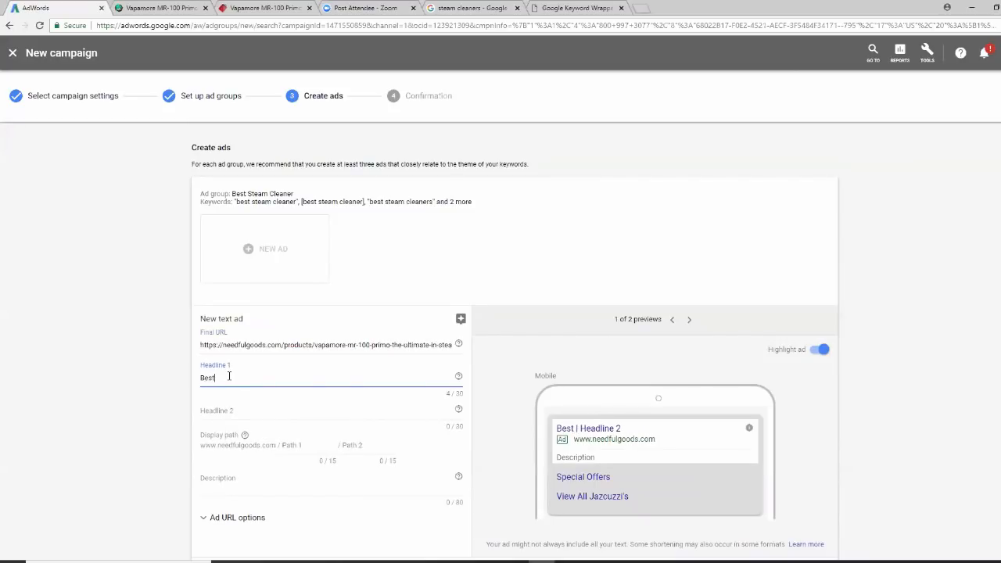
type(" Steam Cleaner ")
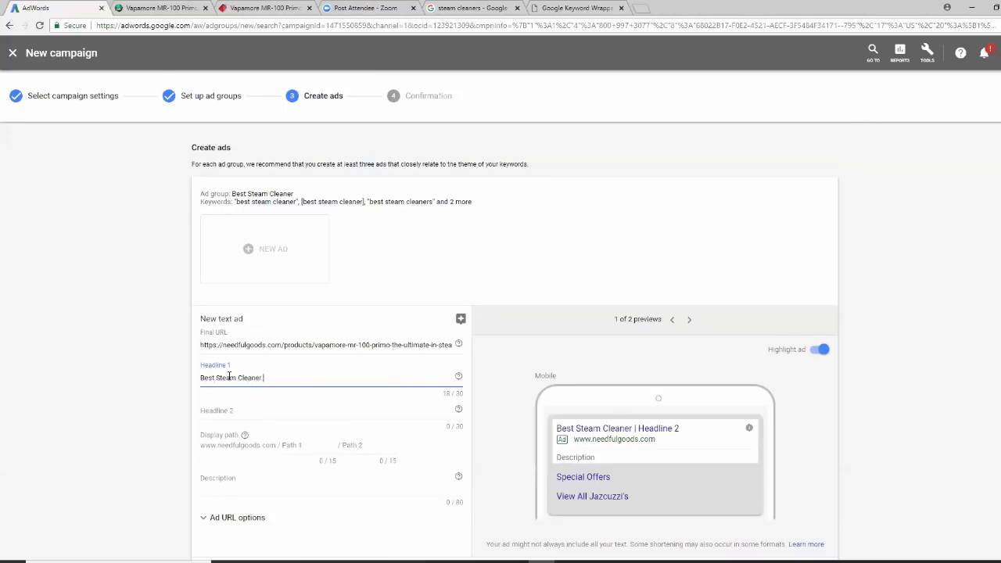
type(" in the USA")
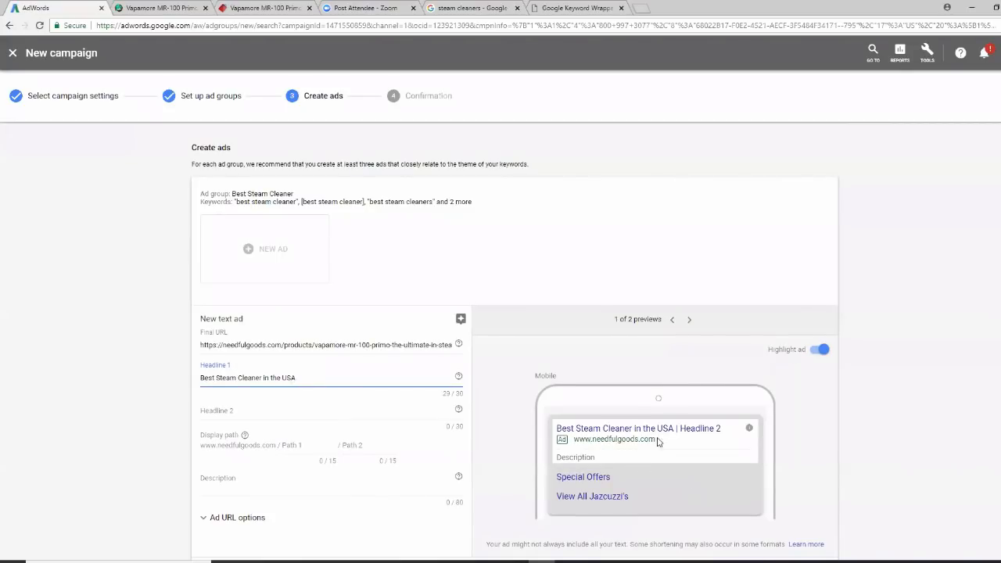
left_click(241, 413)
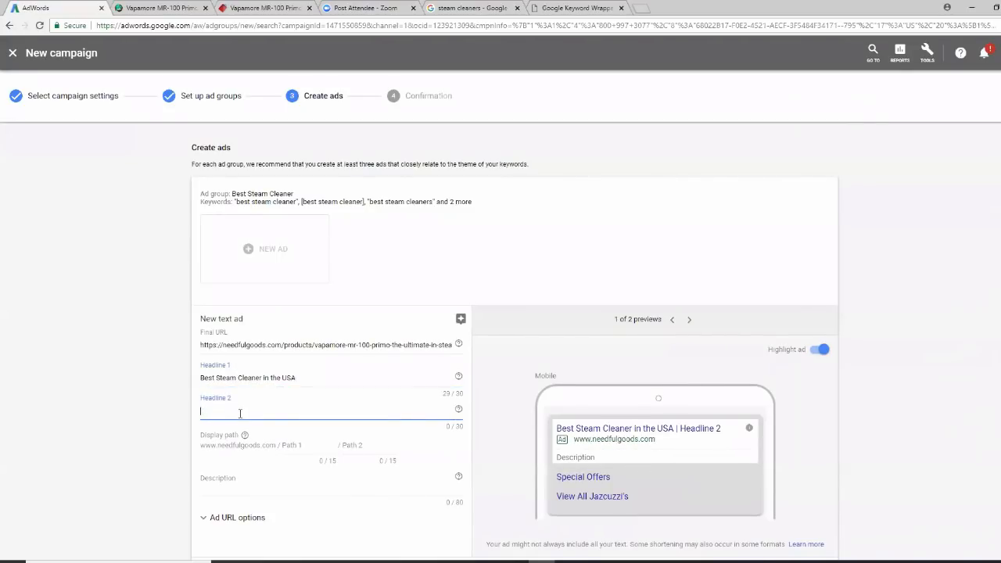
type("Limited Stock. Bu")
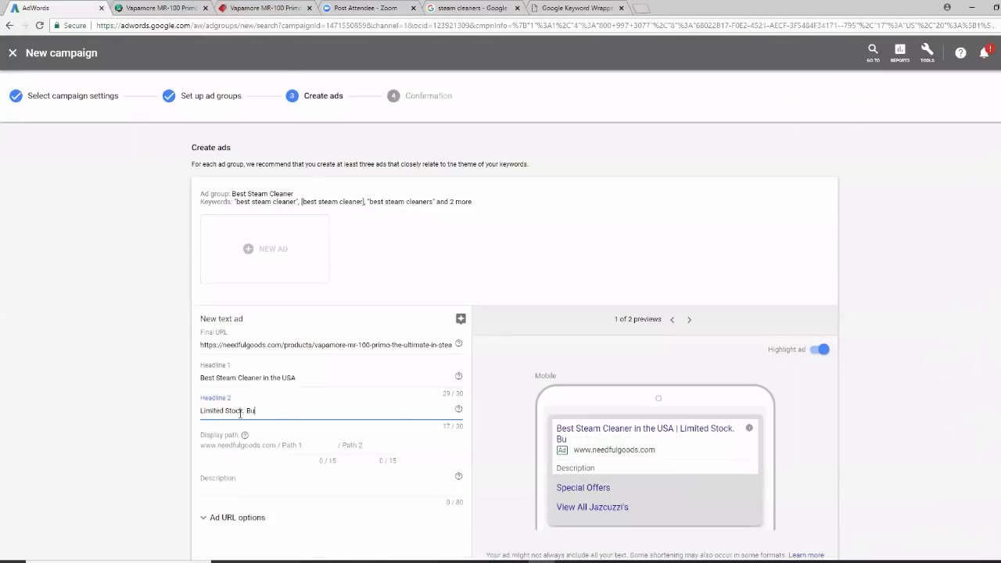
type("y Today")
scroll(950, 443, "down", 1)
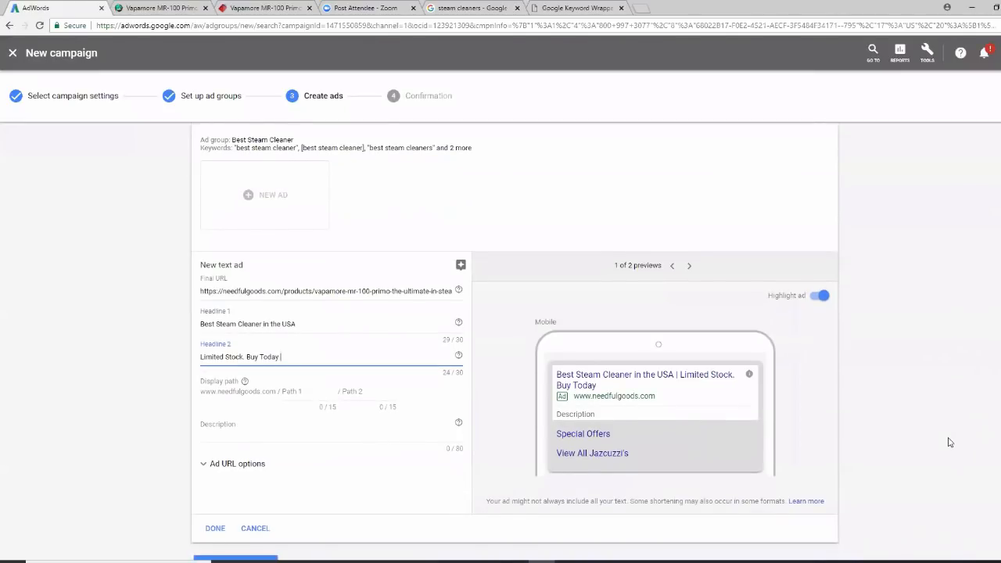
scroll(950, 442, "down", 1)
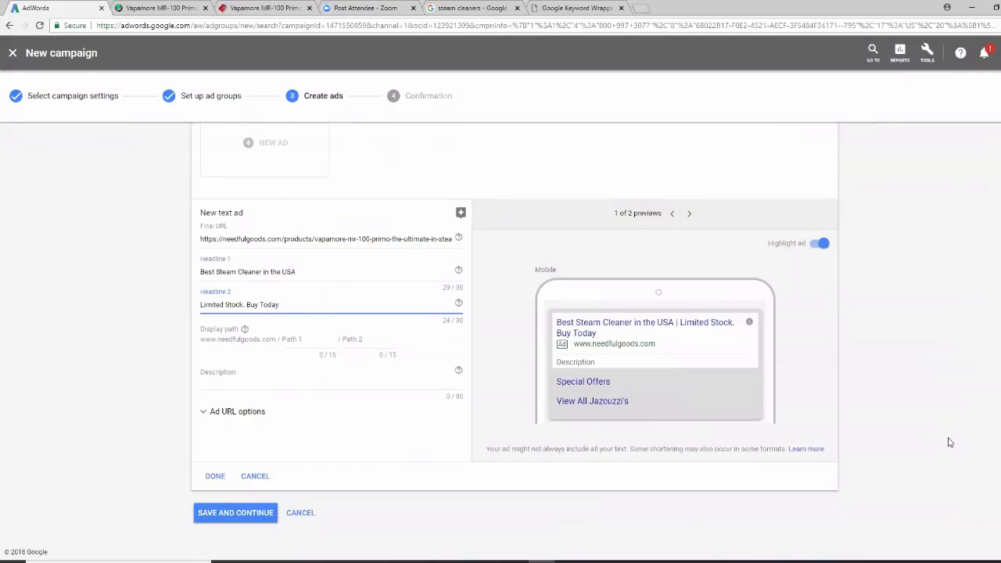
scroll(949, 443, "up", 2)
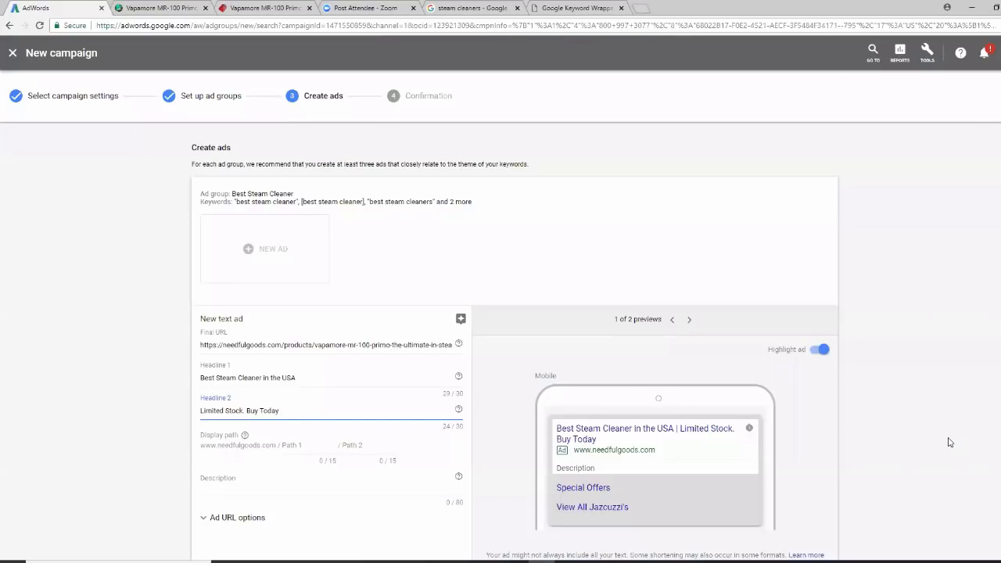
scroll(948, 443, "down", 2)
Set the ad's display path to steam/cleaner
left_click(305, 341)
type("stem")
key("Tab")
type("cleaner")
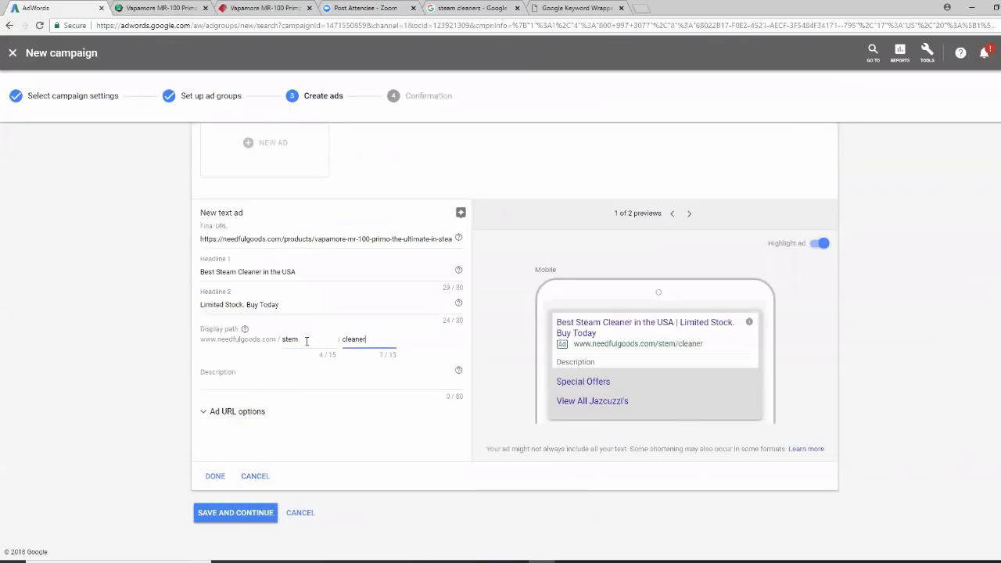
left_click(292, 339)
type("a")
Paste the awards sentence from the product page as the ad description
left_click(237, 378)
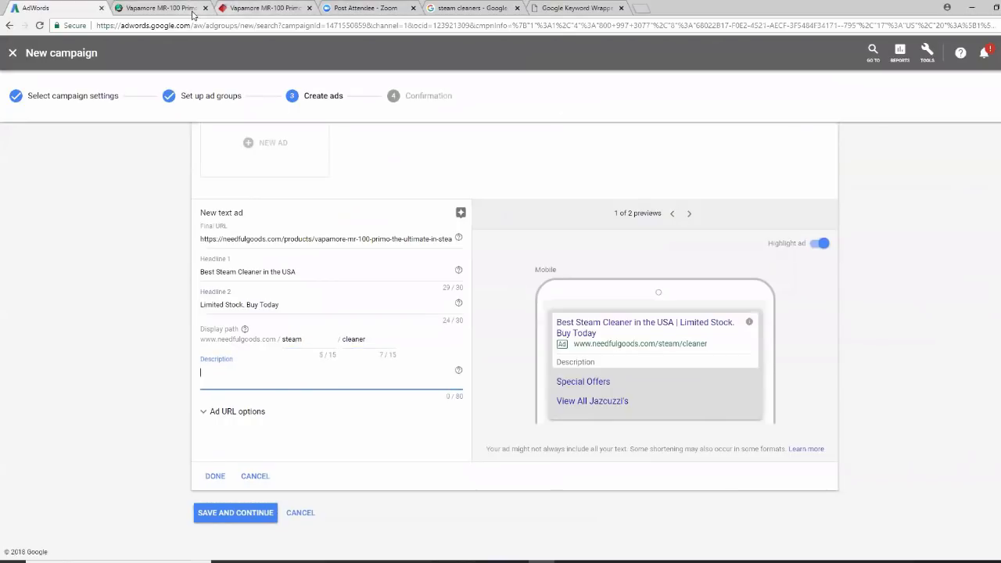
left_click(160, 8)
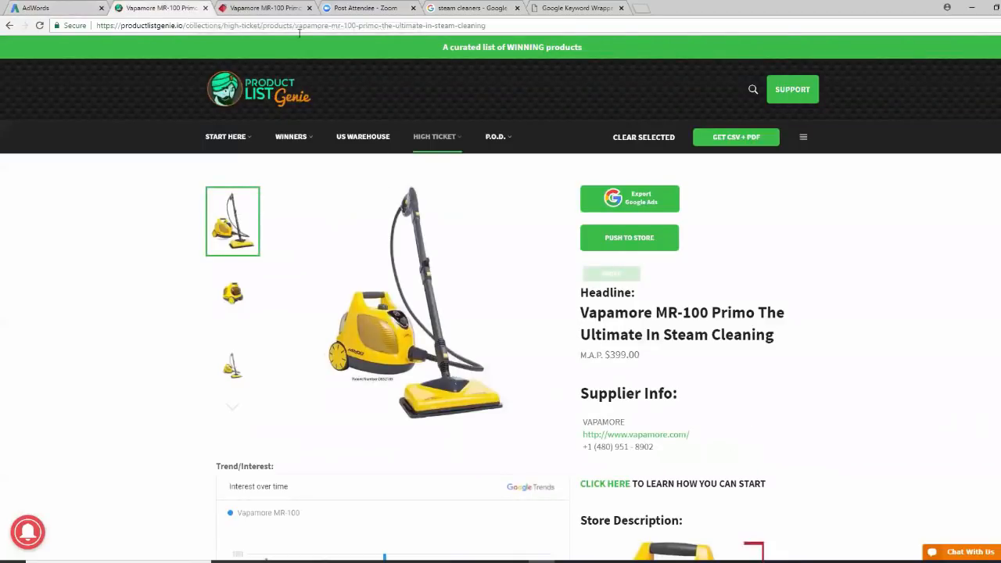
left_click(286, 10)
right_click(653, 345)
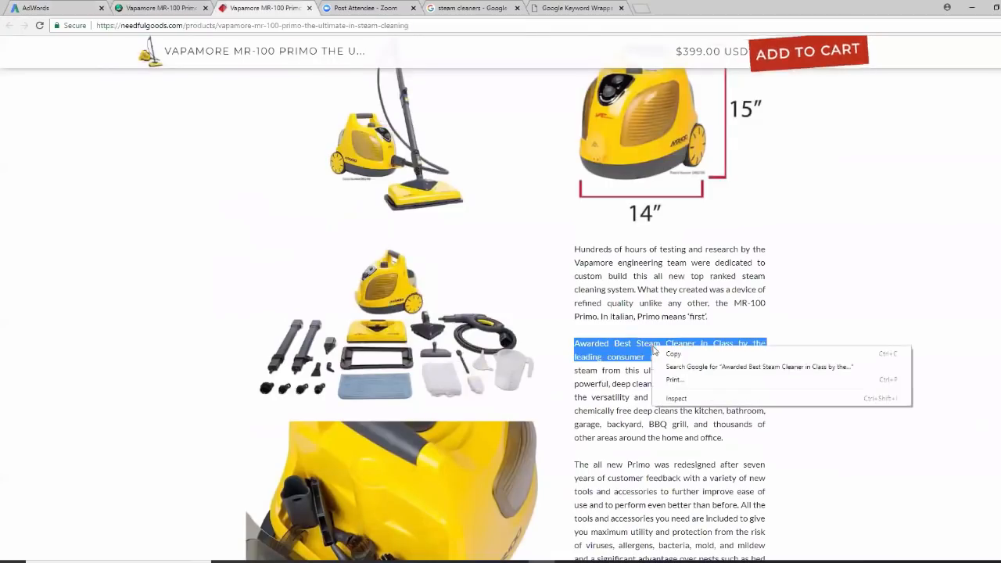
left_click(671, 351)
left_click(69, 11)
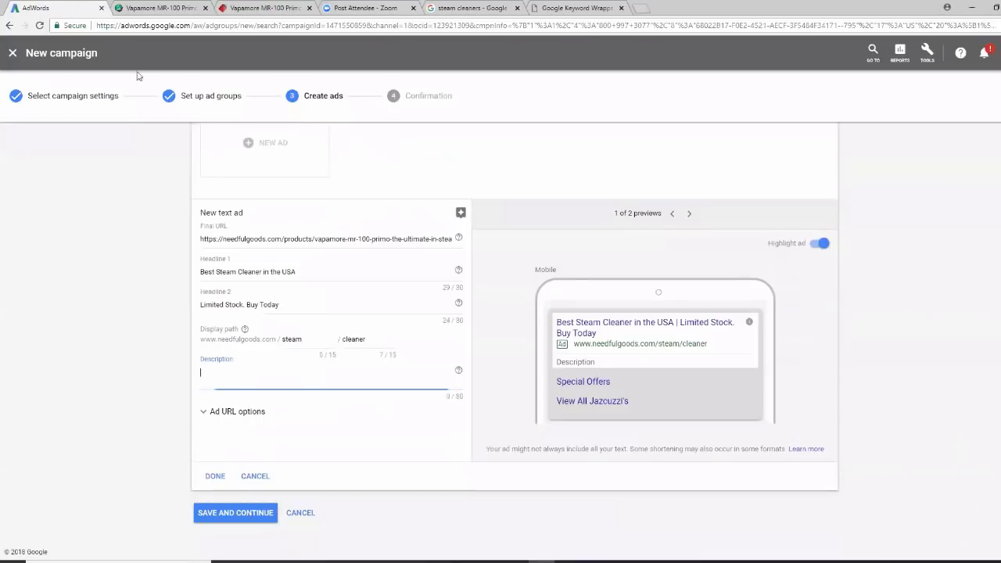
right_click(233, 376)
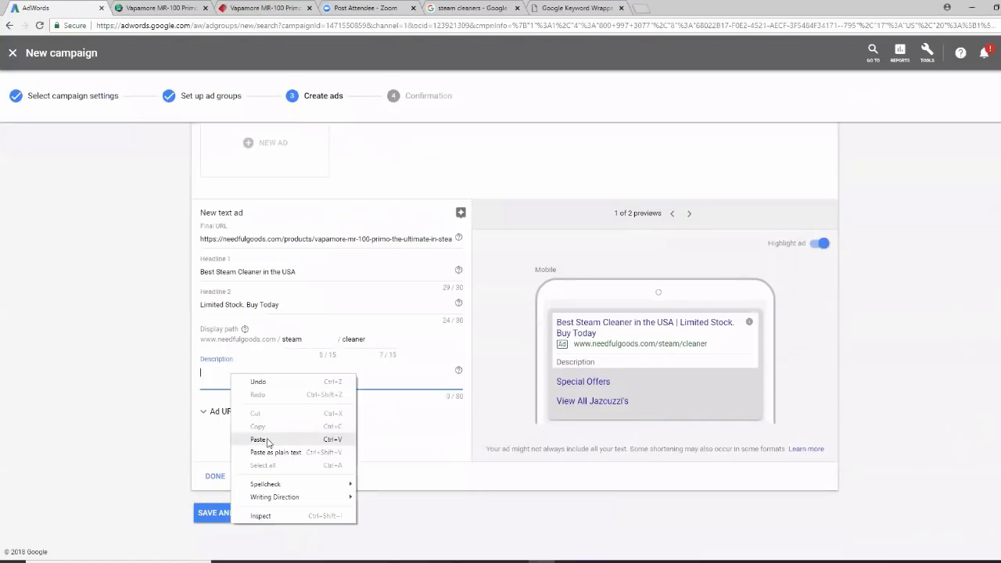
left_click(267, 440)
Finish the text ad, save the ads, and continue from the confirmation page to the campaign
left_click(216, 487)
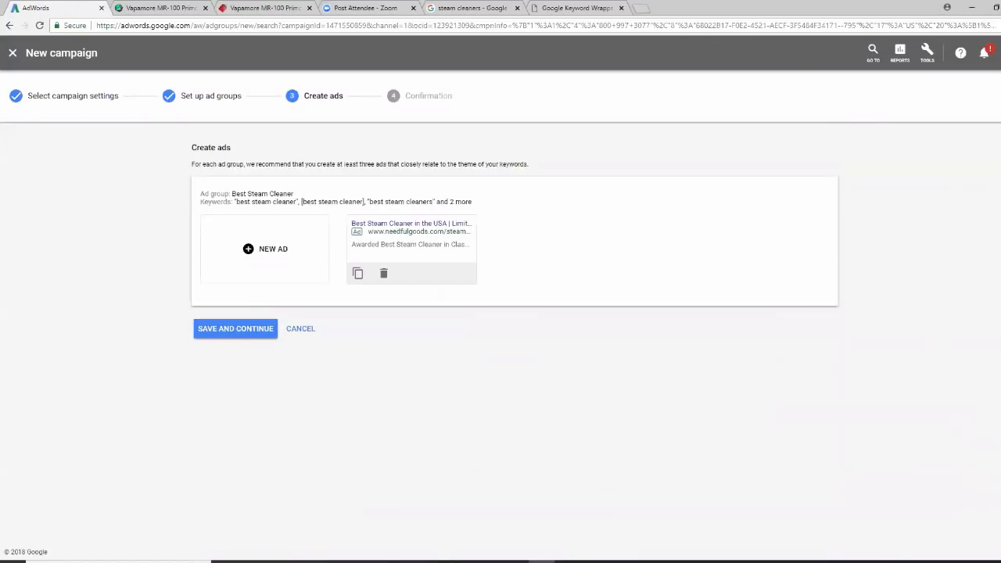
left_click(245, 330)
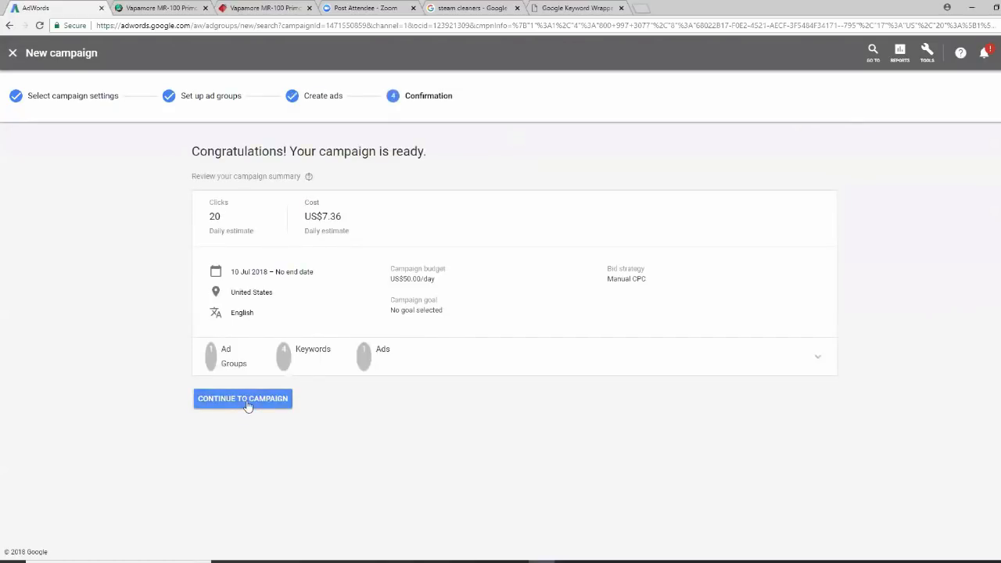
left_click(244, 403)
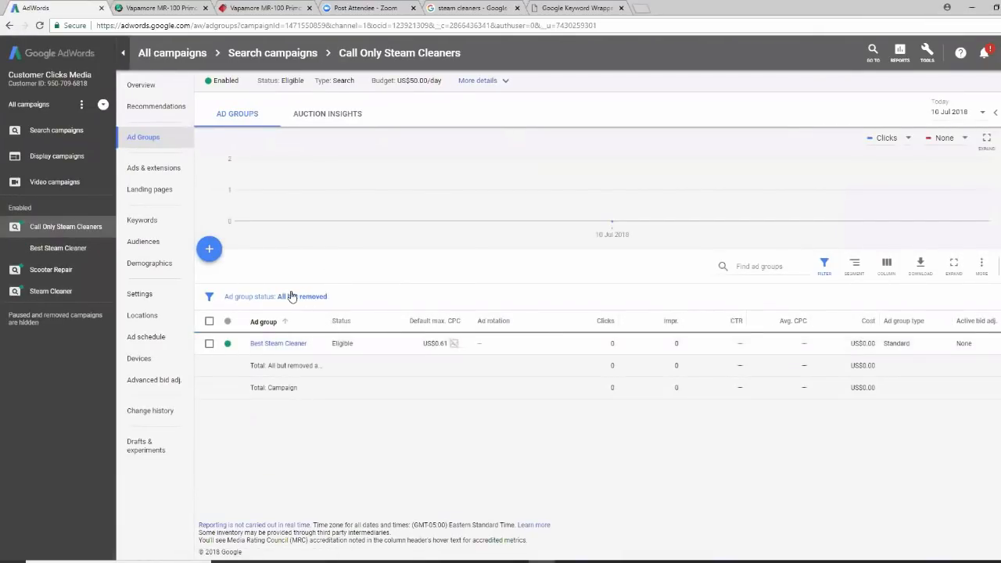
Pause the Call Only Steam Cleaners campaign and view the Steam Cleaner campaign's ads
left_click(57, 130)
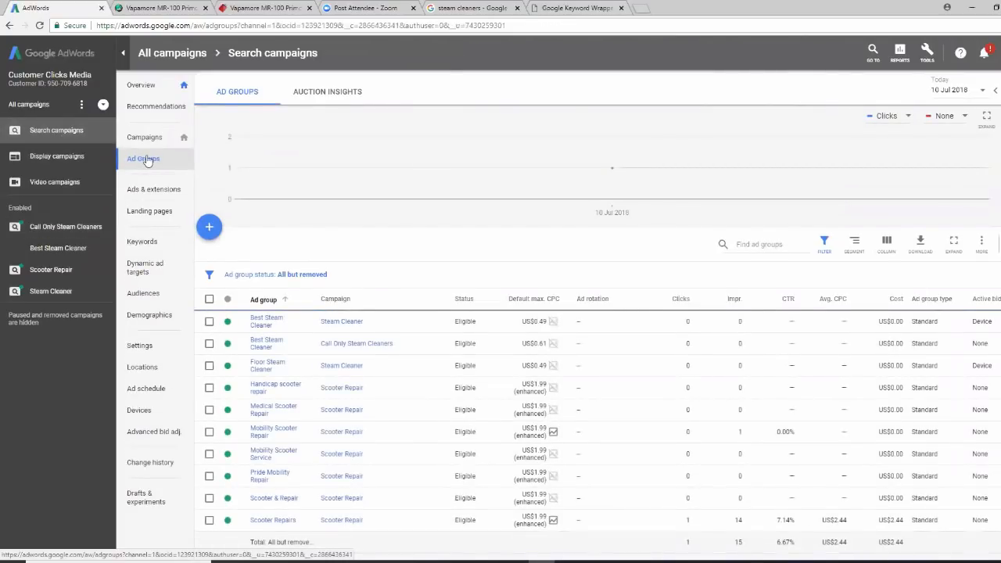
left_click(146, 136)
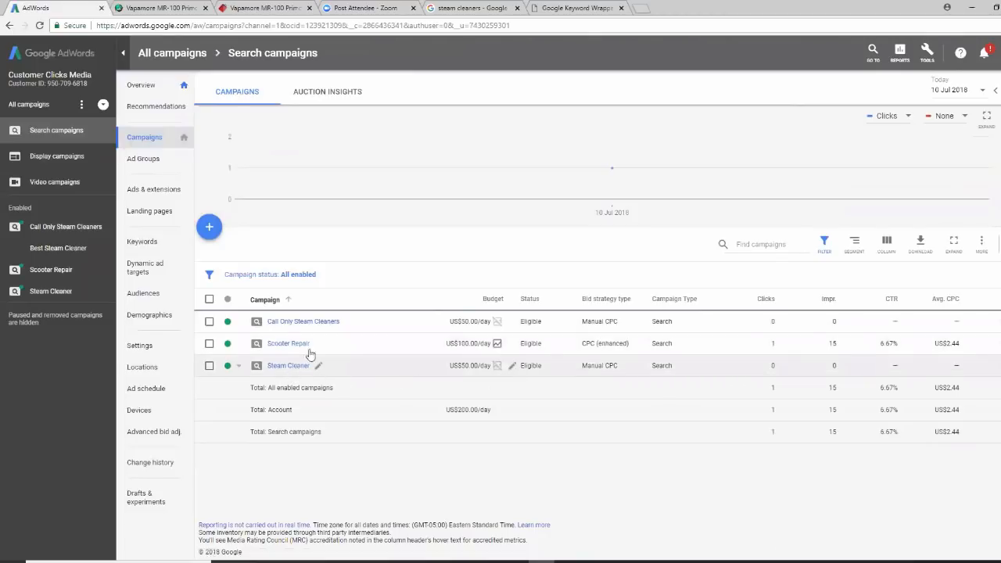
left_click(228, 321)
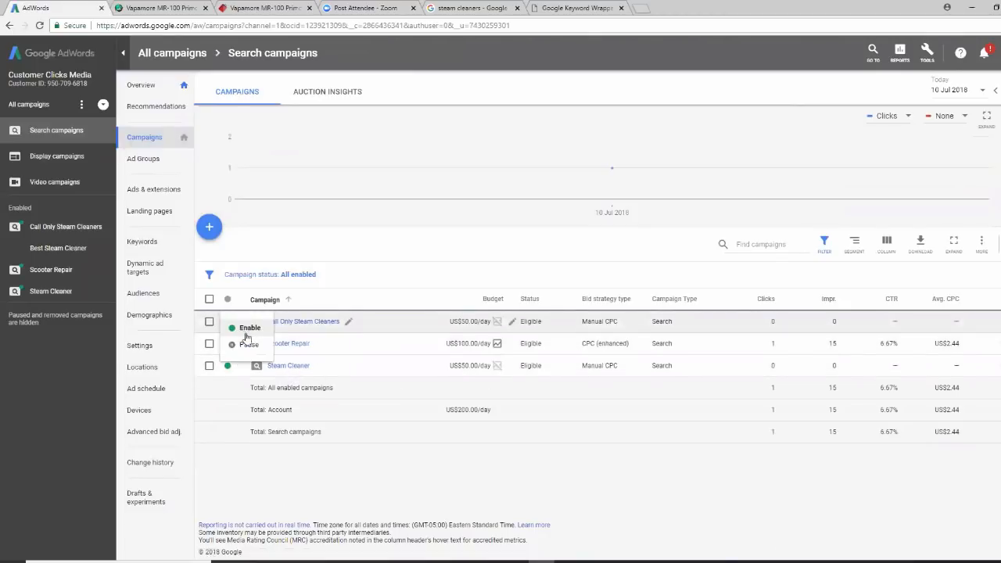
left_click(249, 345)
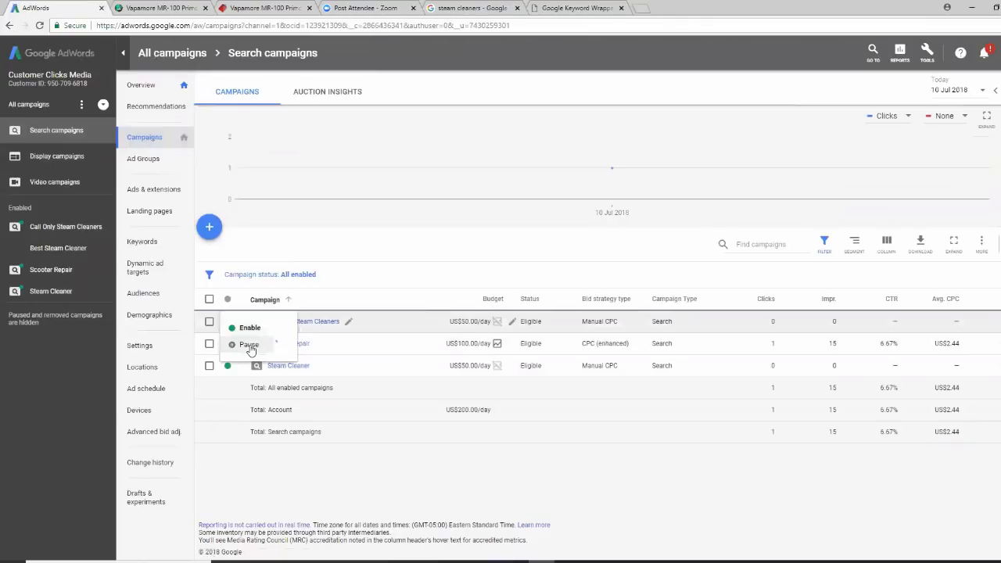
left_click(294, 372)
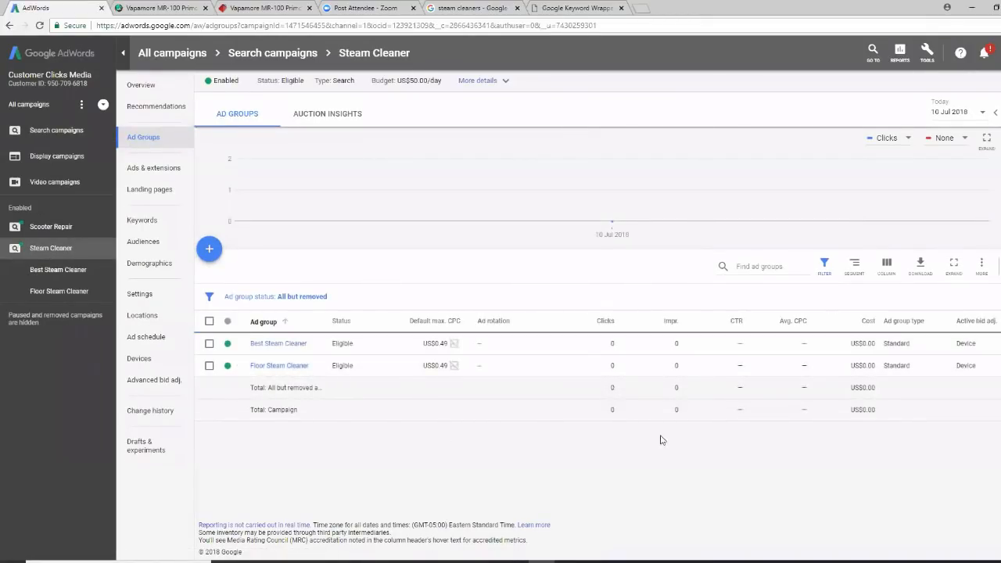
left_click(154, 169)
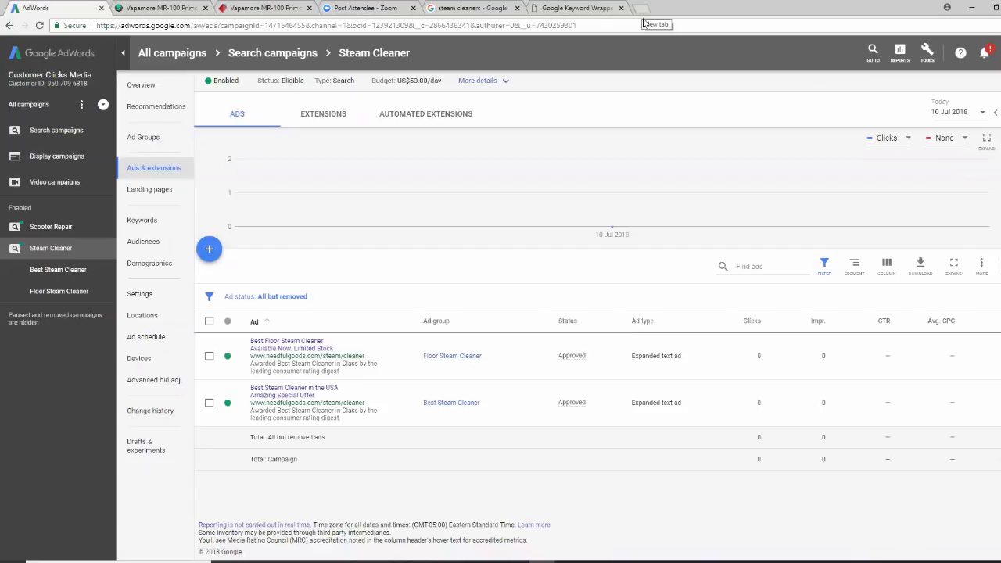
Search Google for 'best floor steam cleaner' in a new tab
left_click(643, 21)
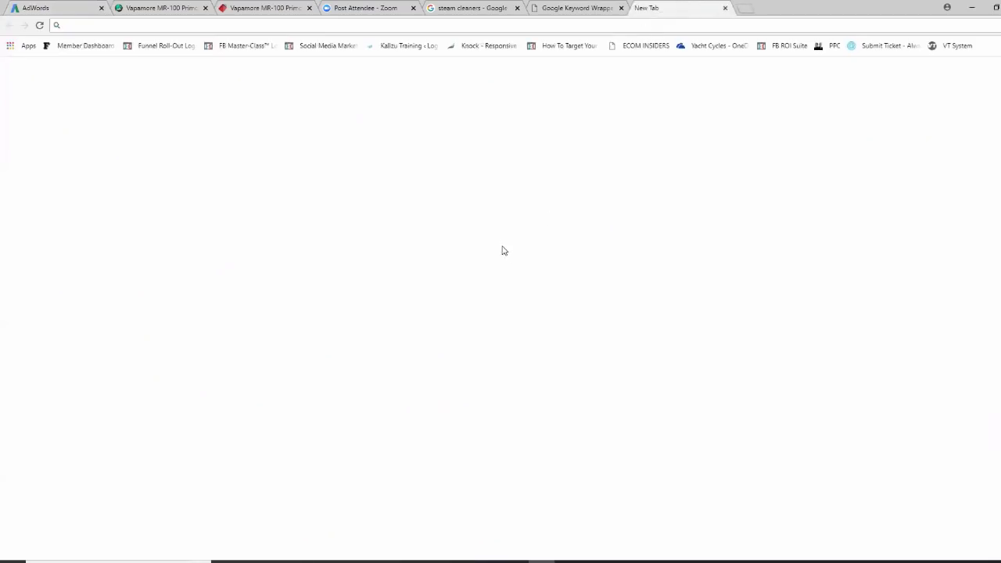
type("best")
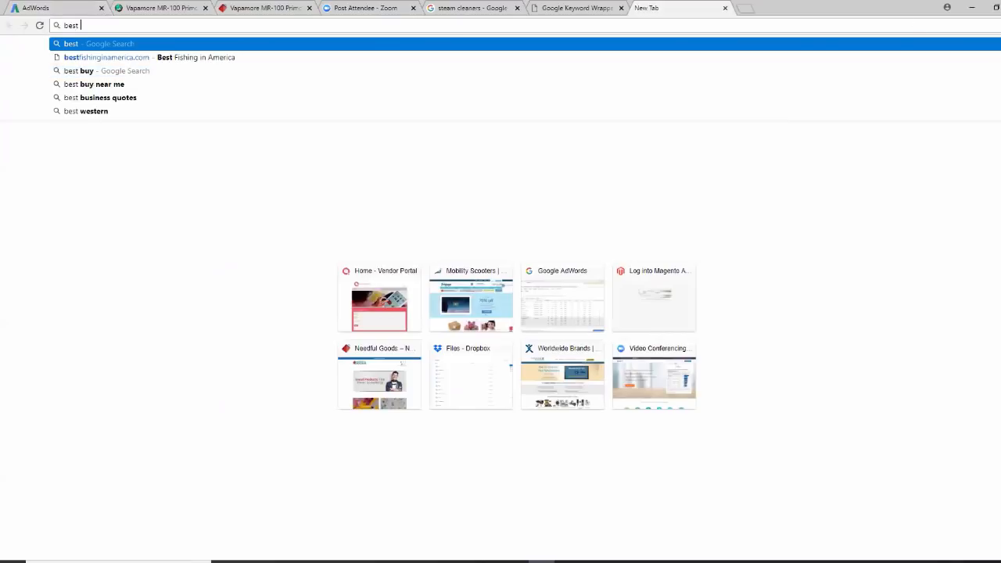
left_click(69, 9)
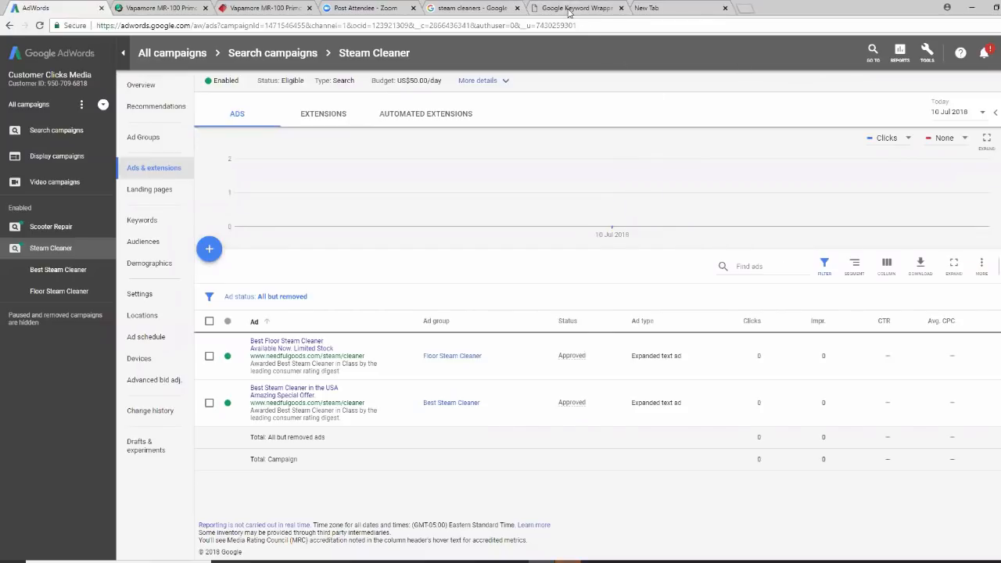
left_click(646, 8)
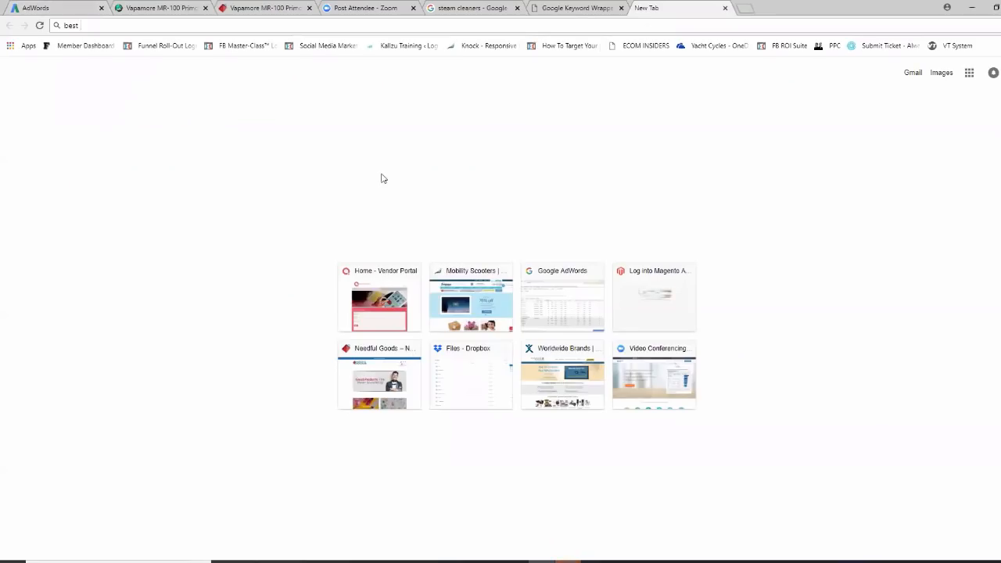
type("floor steam cleaner")
key("Return")
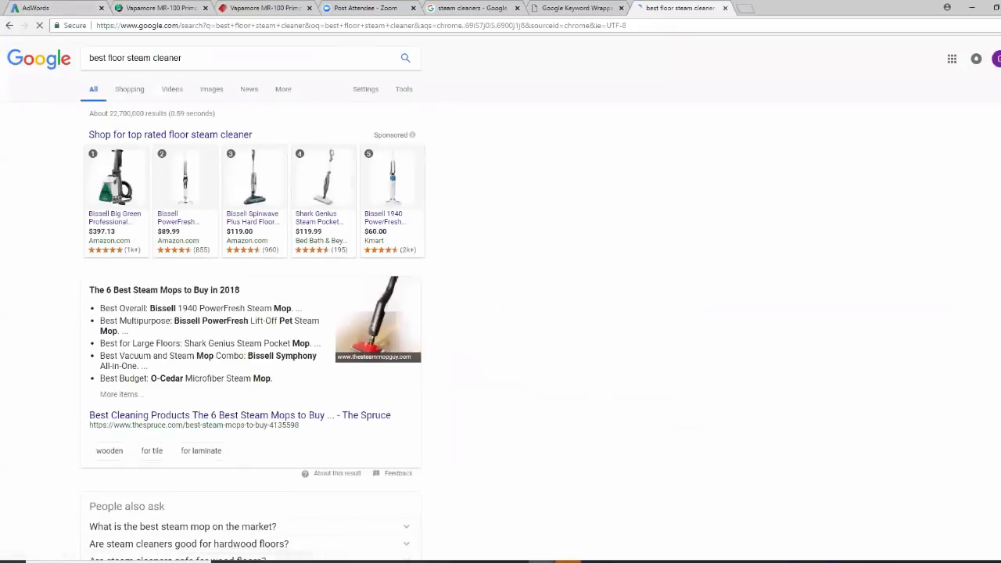
Scroll through the search results and ads, then return to the AdWords campaign ads
scroll(666, 309, "down", 1)
scroll(665, 309, "down", 8)
scroll(666, 309, "down", 4)
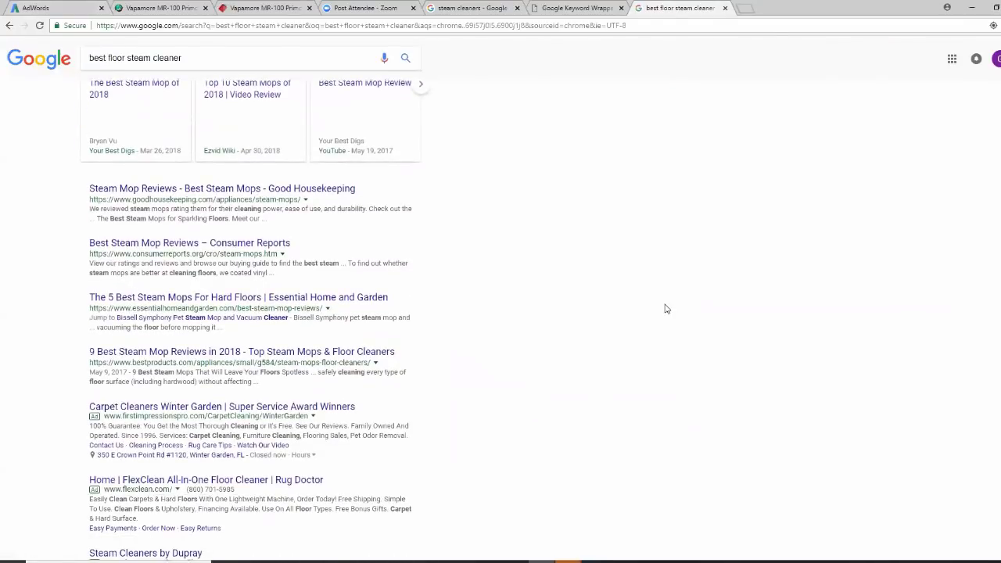
scroll(665, 309, "down", 1)
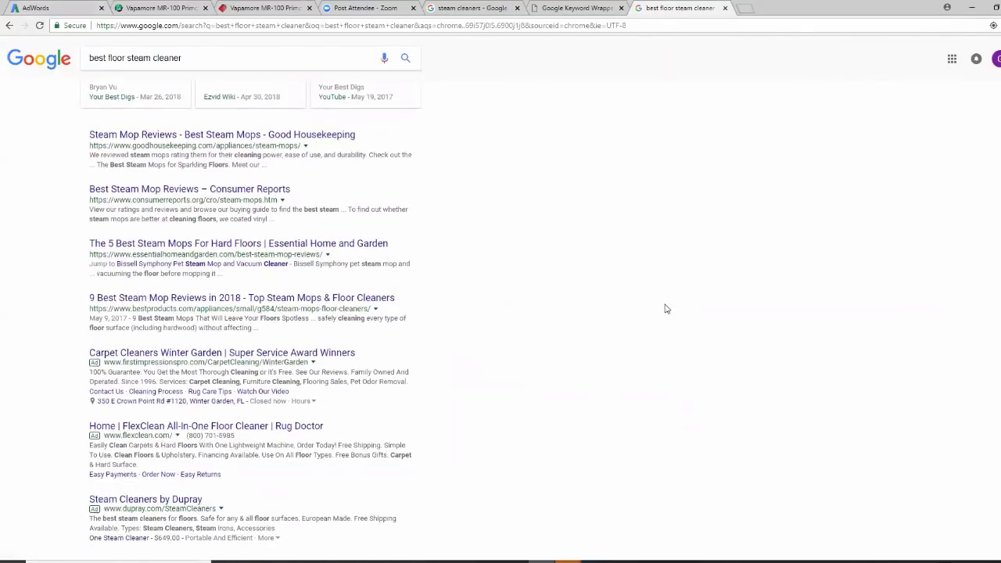
scroll(665, 309, "down", 2)
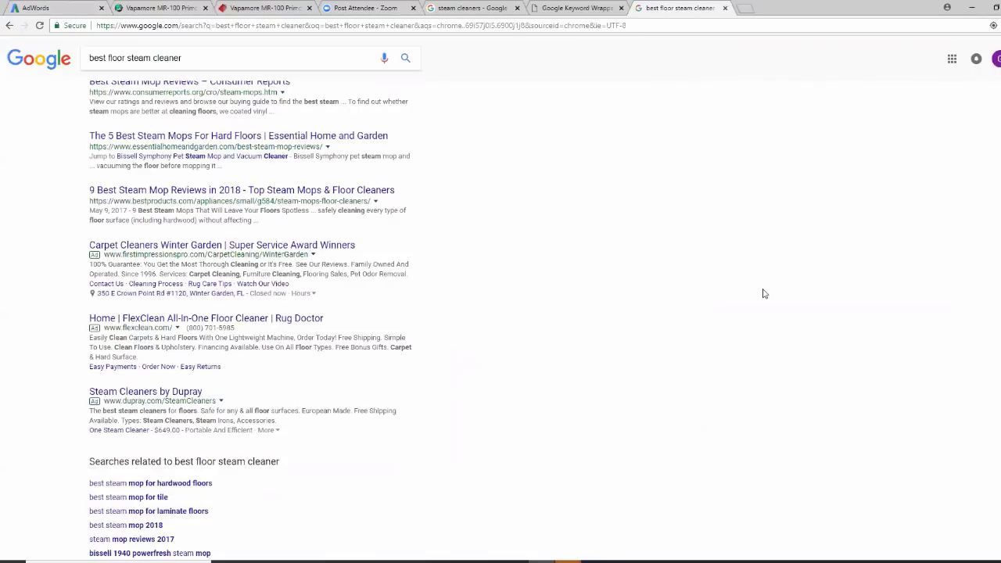
left_click(46, 11)
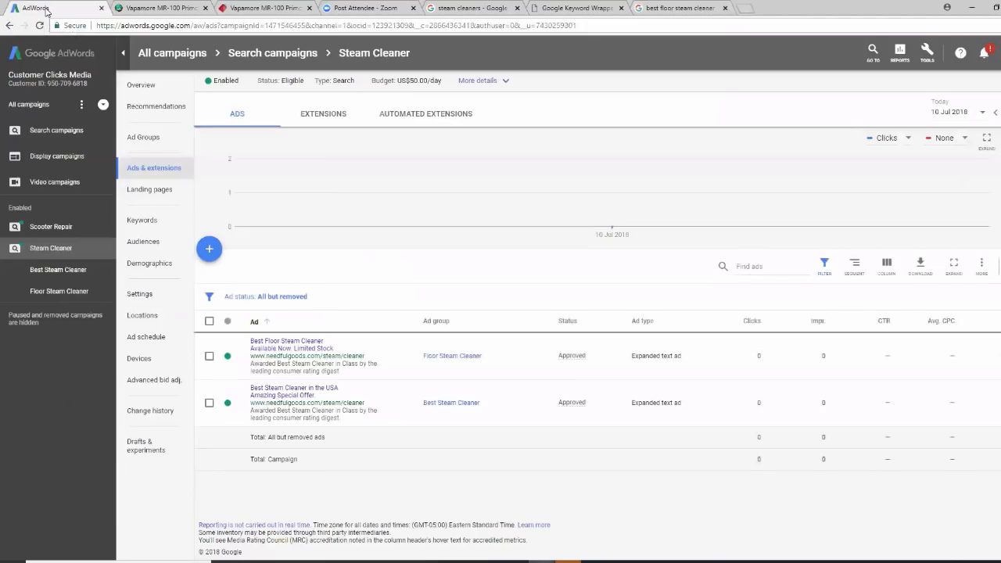
Rerun the search as 'floor steam cleaner', browse to results page 2, then return to AdWords
left_click(679, 8)
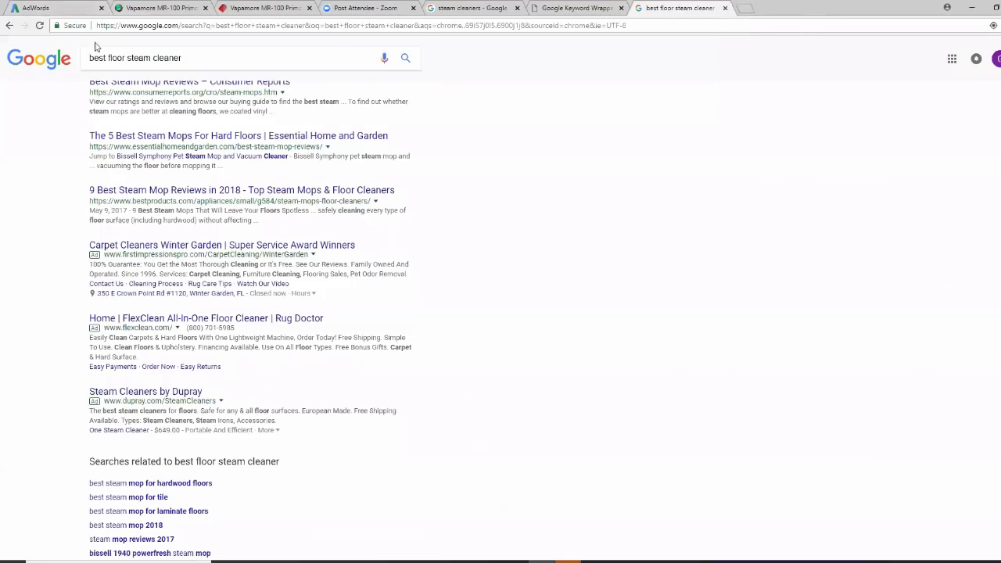
left_click_drag(107, 59, 74, 68)
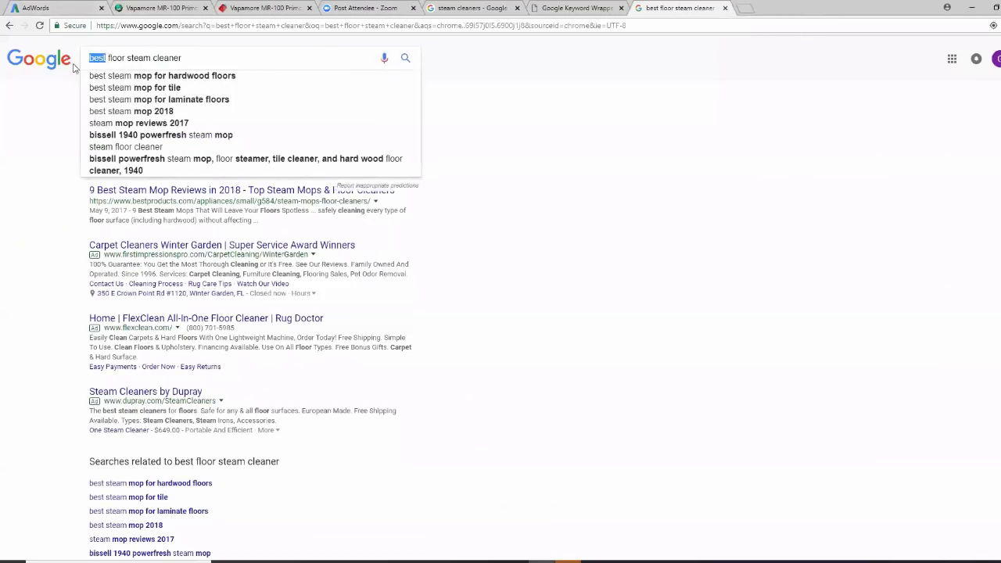
key("BackSpace")
key("Return")
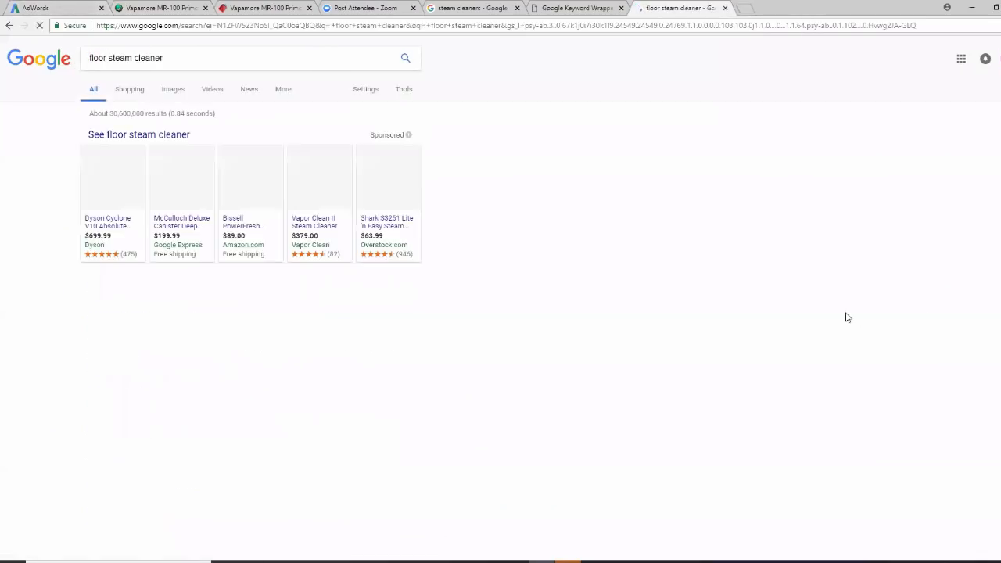
scroll(744, 313, "down", 5)
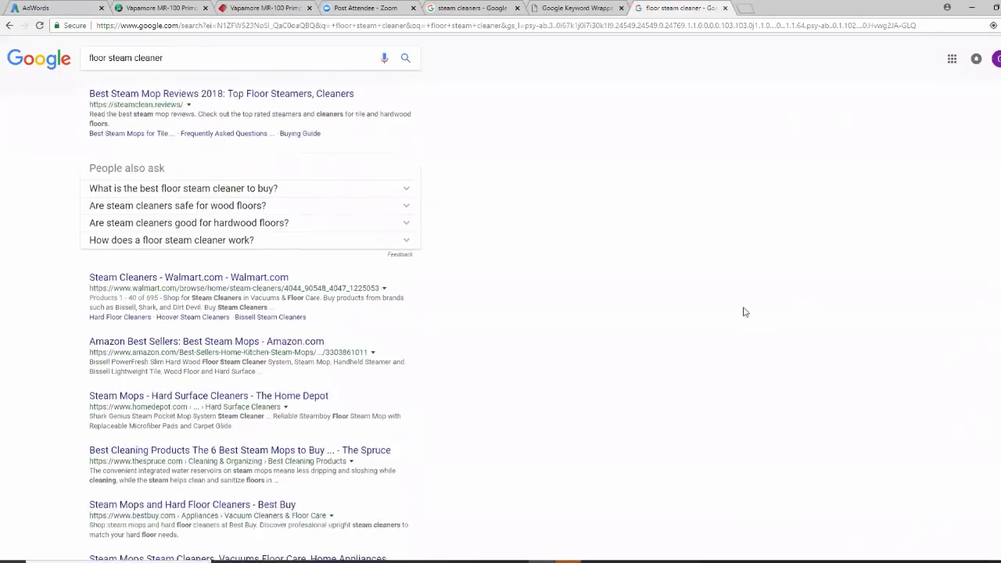
scroll(744, 312, "down", 3)
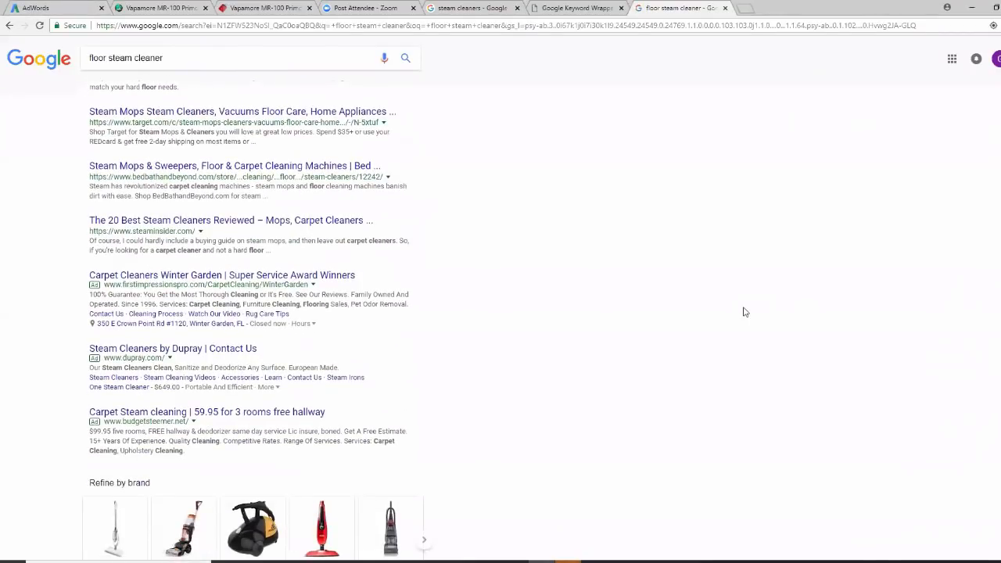
scroll(744, 312, "down", 3)
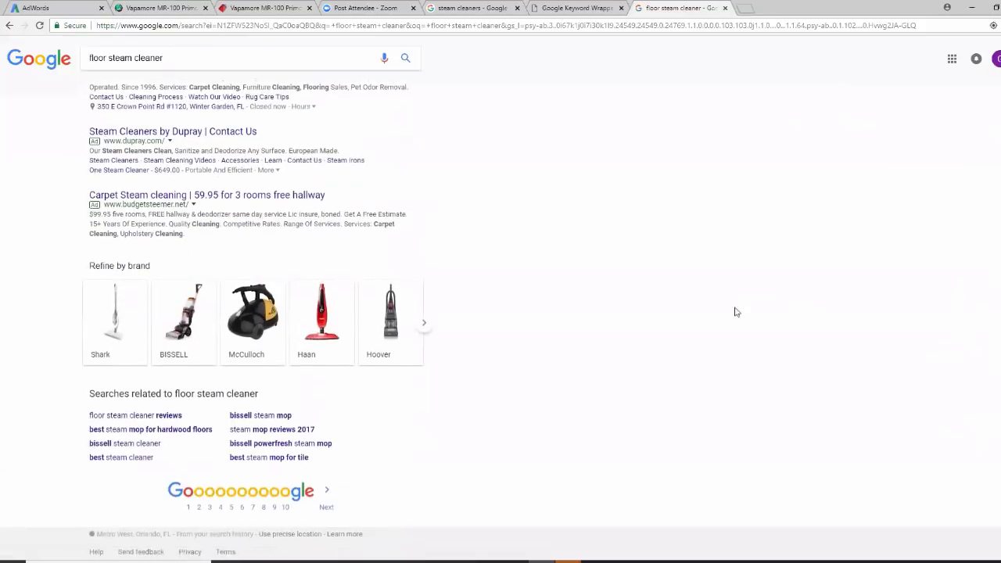
left_click(327, 506)
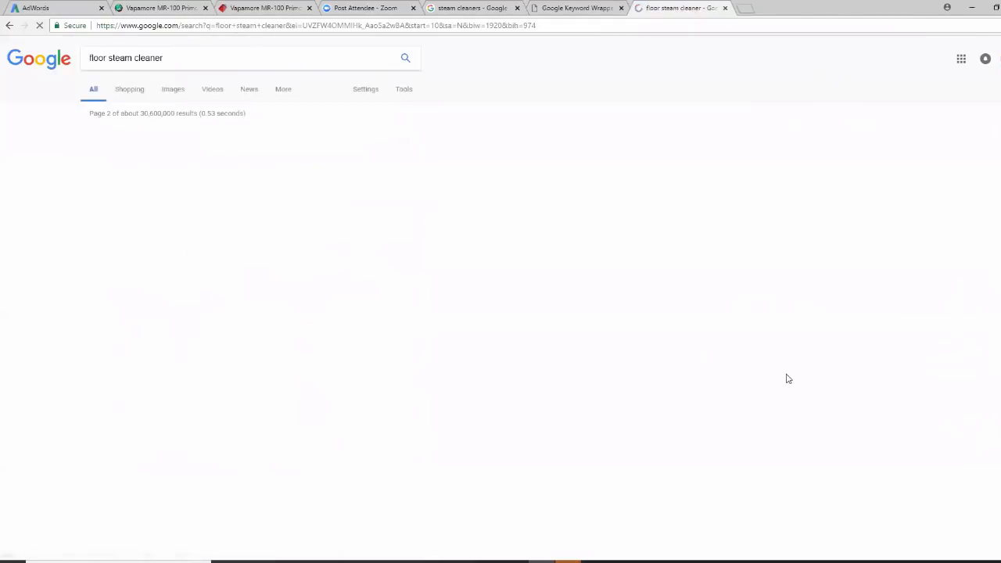
scroll(809, 381, "down", 5)
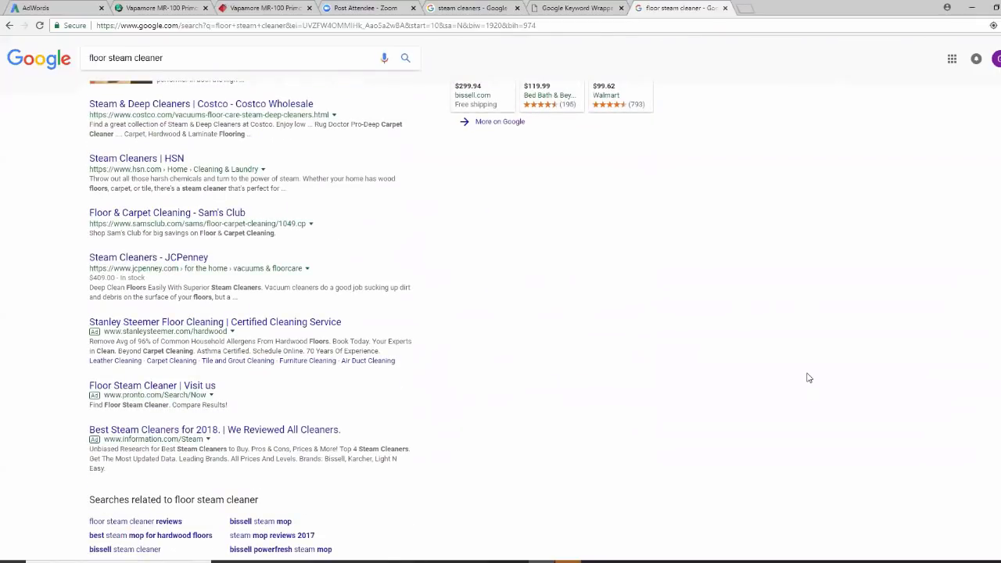
scroll(809, 378, "up", 5)
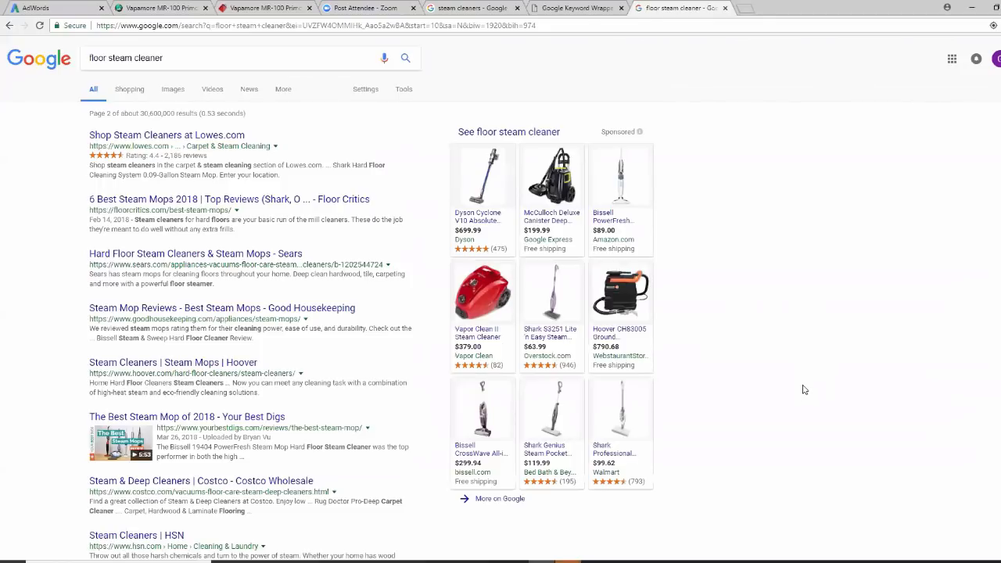
left_click(63, 7)
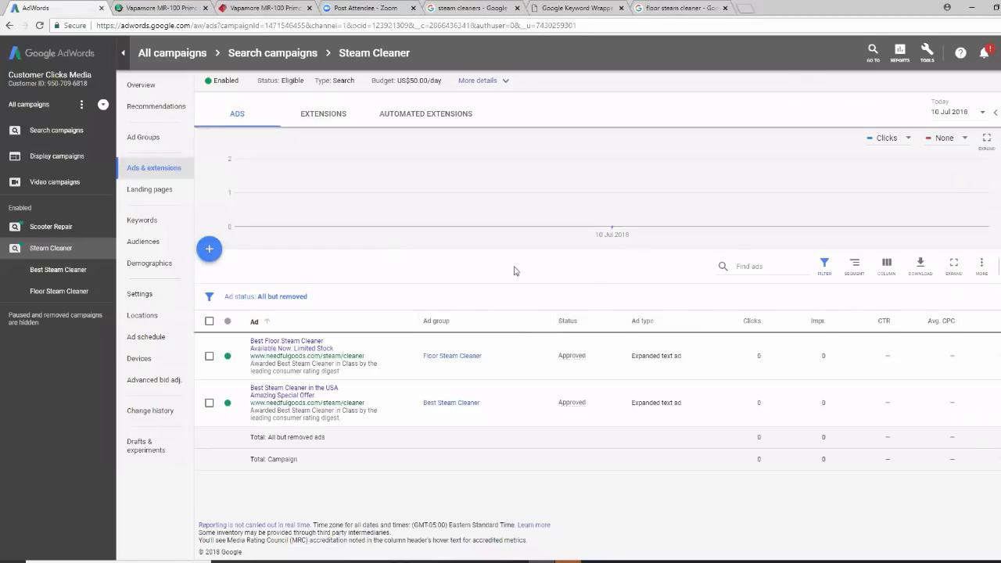
Show the Steam Cleaner campaign's ad groups and glance at the Keyword Stats workbook before hiding it
left_click(166, 140)
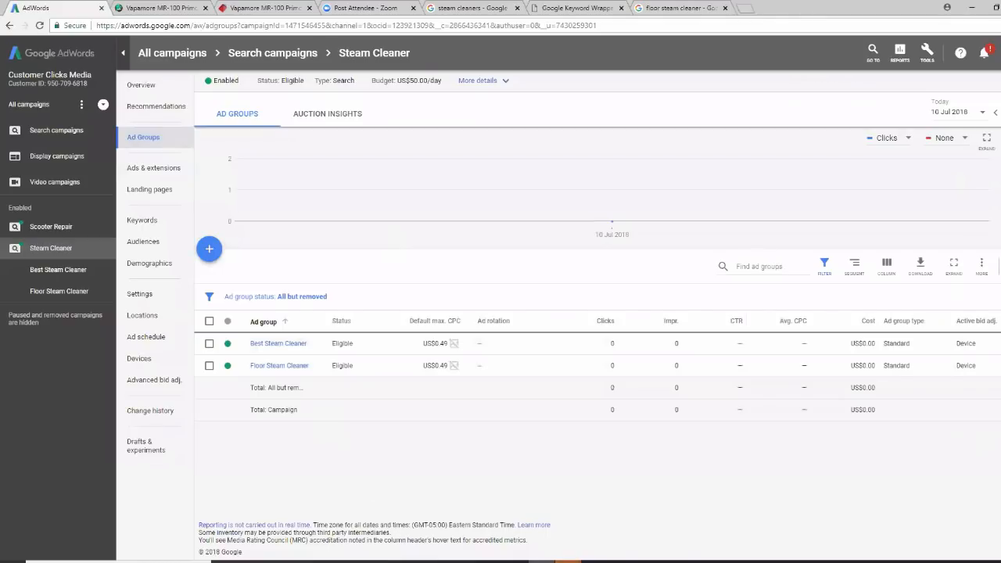
left_click(595, 561)
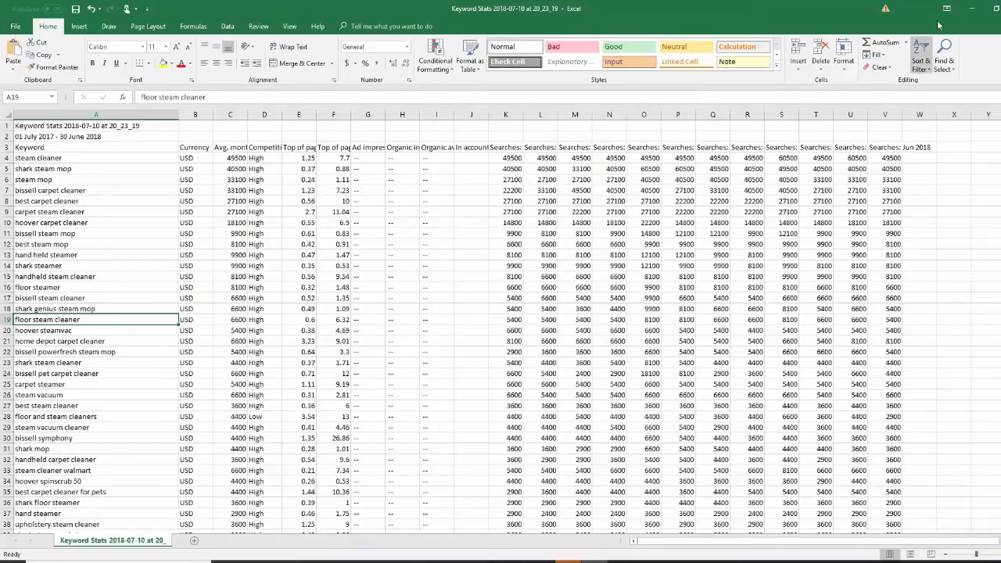
left_click(972, 9)
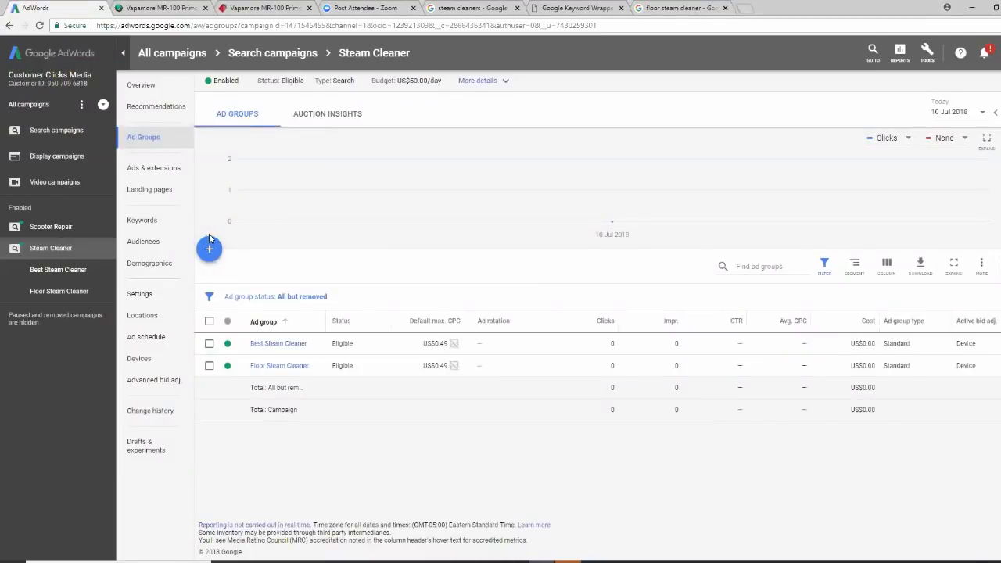
Start a new ad group in the Steam Cleaner campaign, moving to its name and keyword fields
left_click(211, 247)
left_click(279, 187)
left_click(284, 276)
Enter placeholder test keywords 'hh hhhh' and 'gggg' in the keyword box, then clear them
type("hh hhhh")
key("Return")
type("gggg")
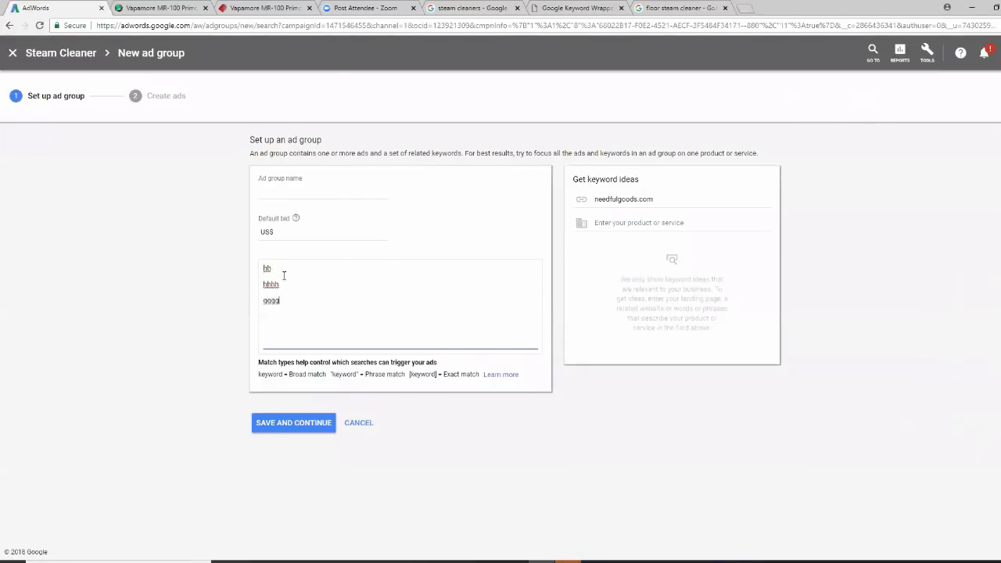
key("BackSpace")
key("BackSpace")
key("BackSpace")
key("BackSpace")
key("BackSpace")
key("BackSpace")
key("BackSpace")
key("BackSpace")
key("BackSpace")
key("BackSpace")
key("BackSpace")
key("BackSpace")
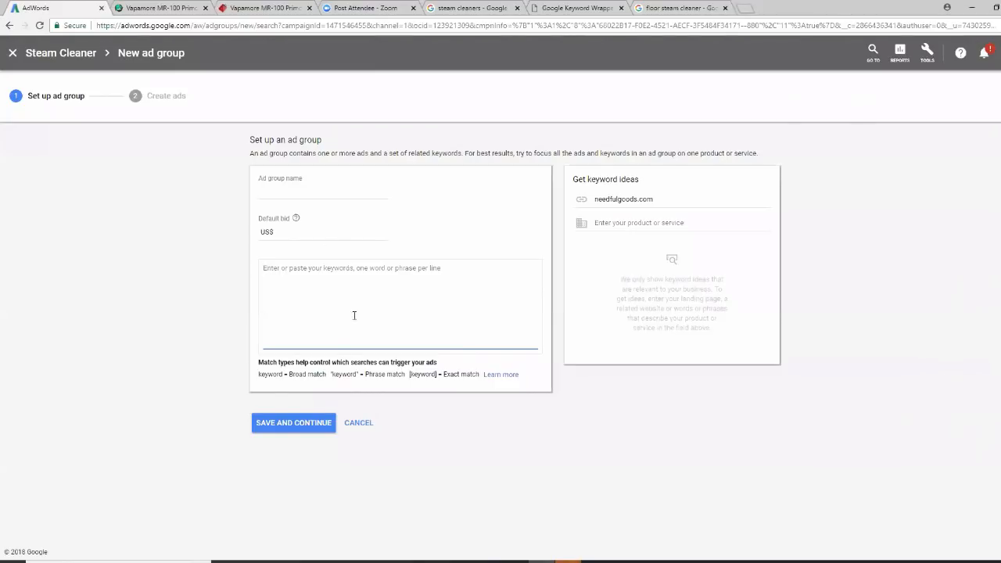
Discard the unsaved new ad group and bring up the Google account options menu
left_click(366, 432)
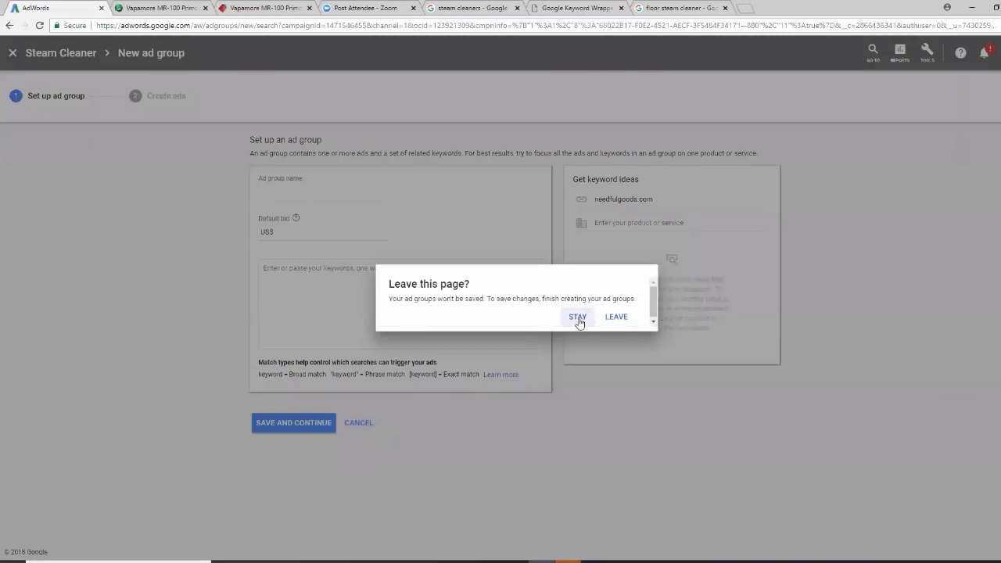
left_click(626, 323)
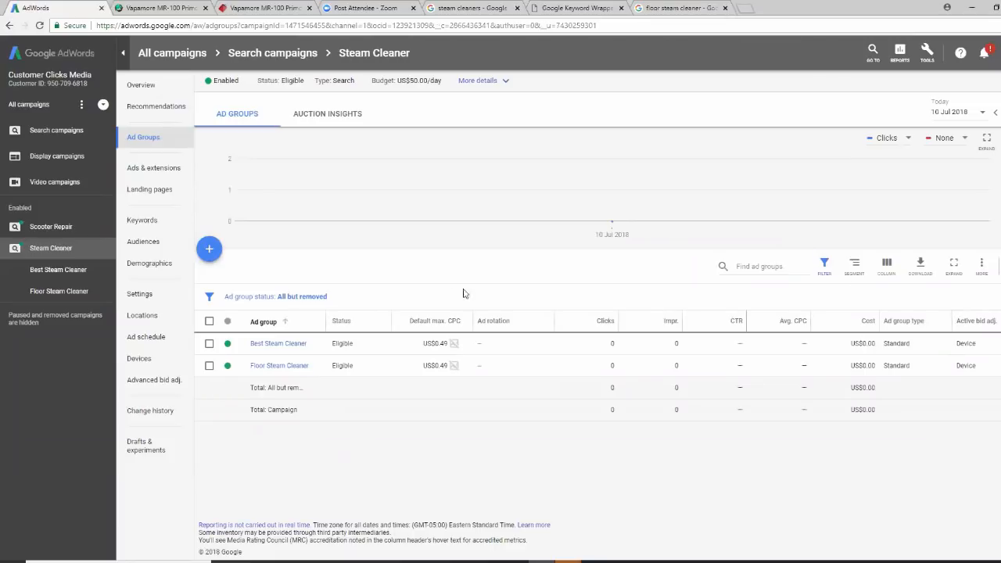
left_click(995, 53)
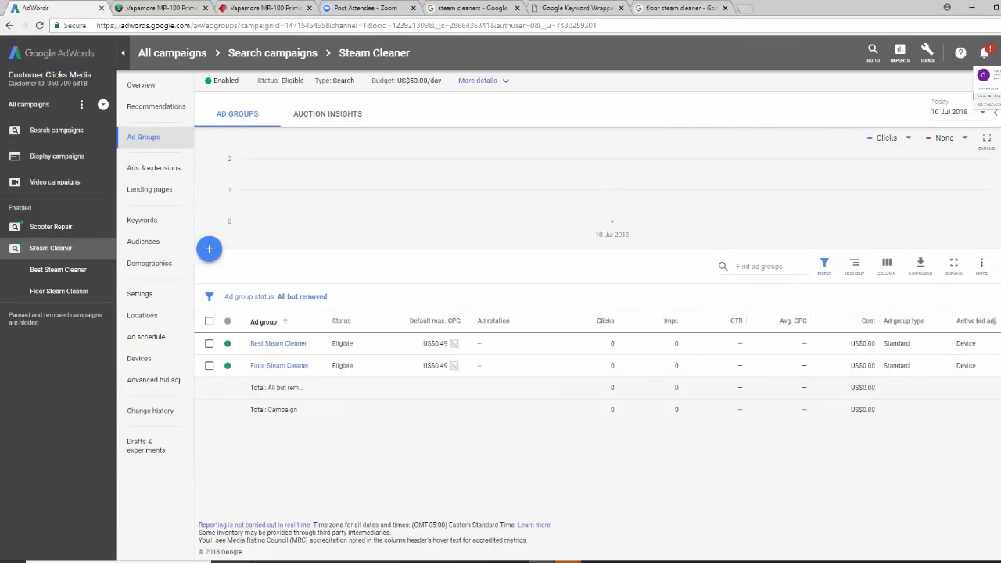
Sign out of AdWords and search 'analytics' in a new Chrome tab
left_click(991, 188)
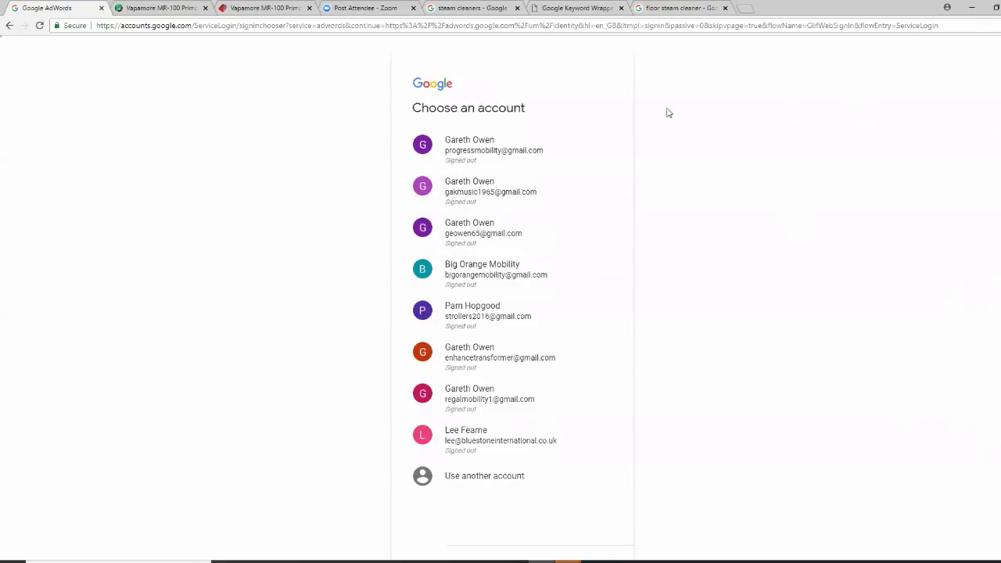
left_click(745, 8)
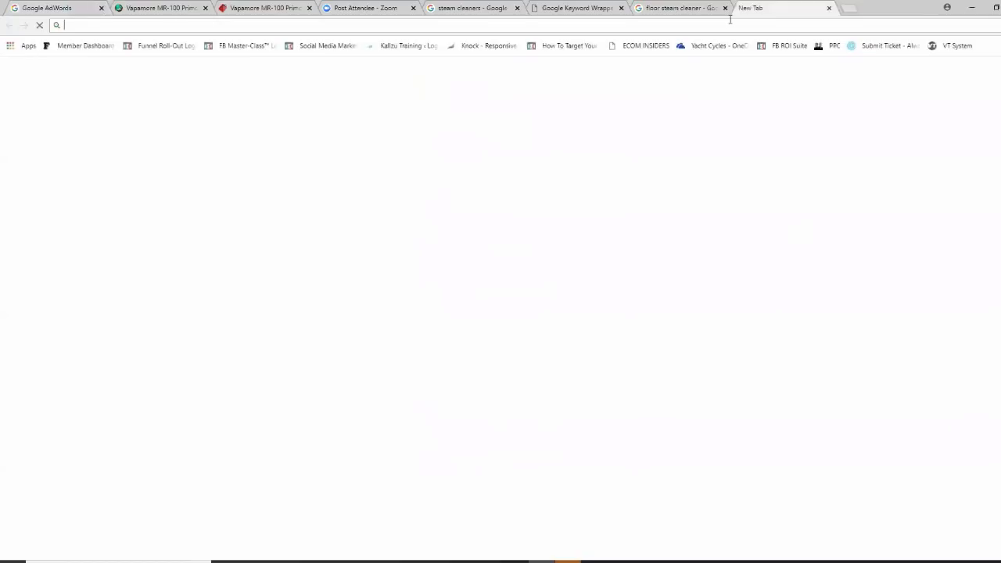
left_click(391, 217)
type("anal")
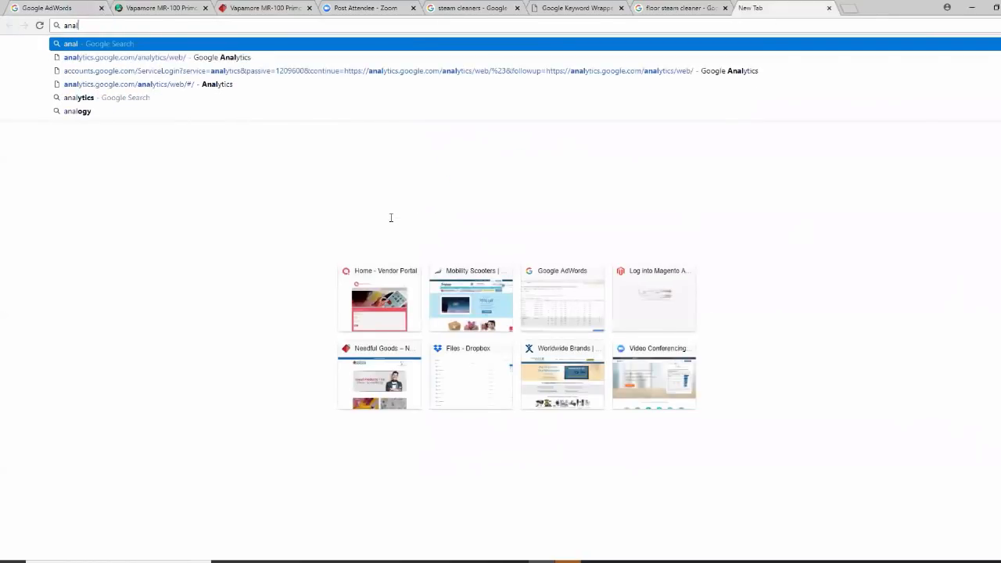
type("ytics")
key("Delete")
key("Return")
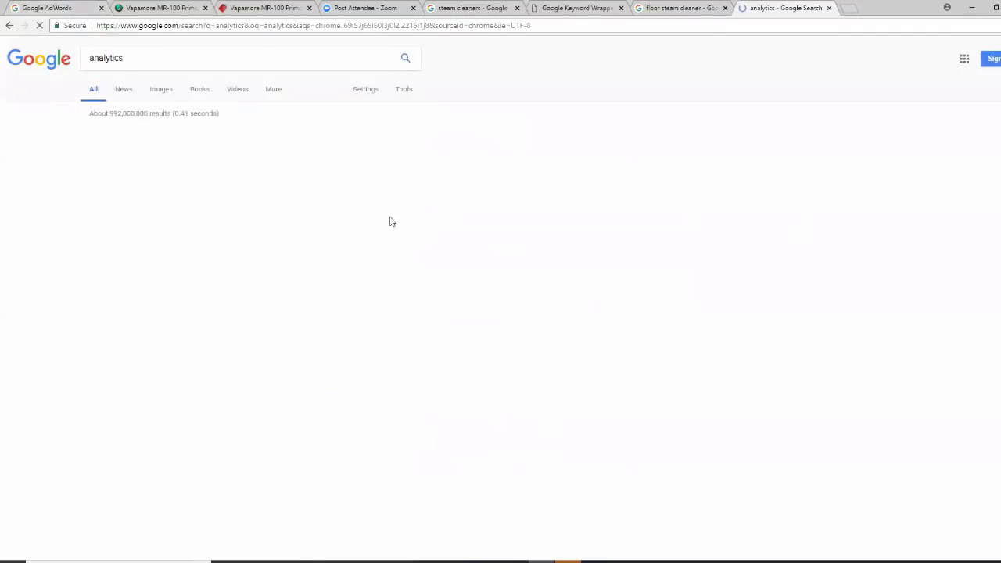
Sign in to Google Analytics from the Analytics Solutions page using the first listed account
left_click(203, 136)
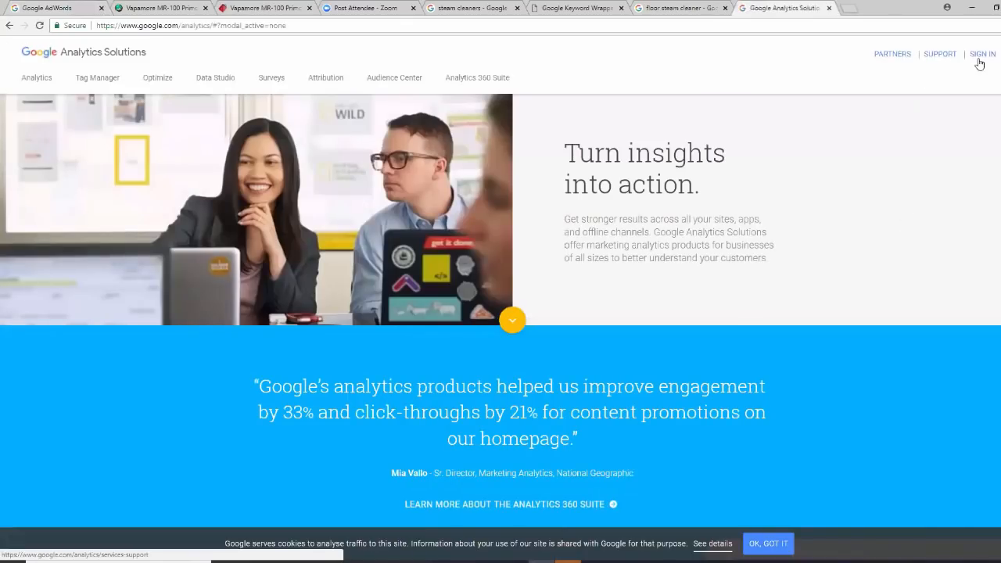
left_click(978, 61)
left_click(904, 57)
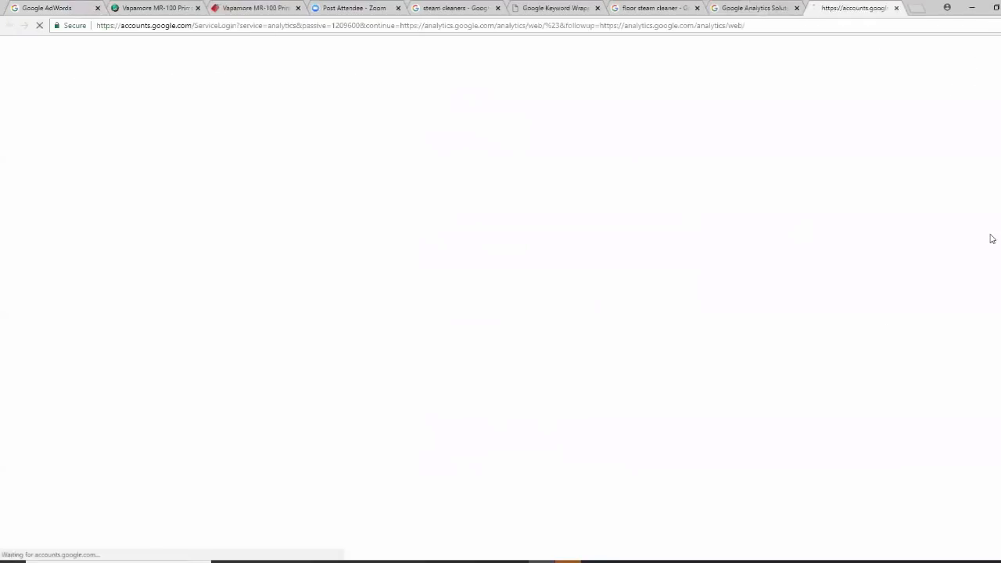
left_click(483, 152)
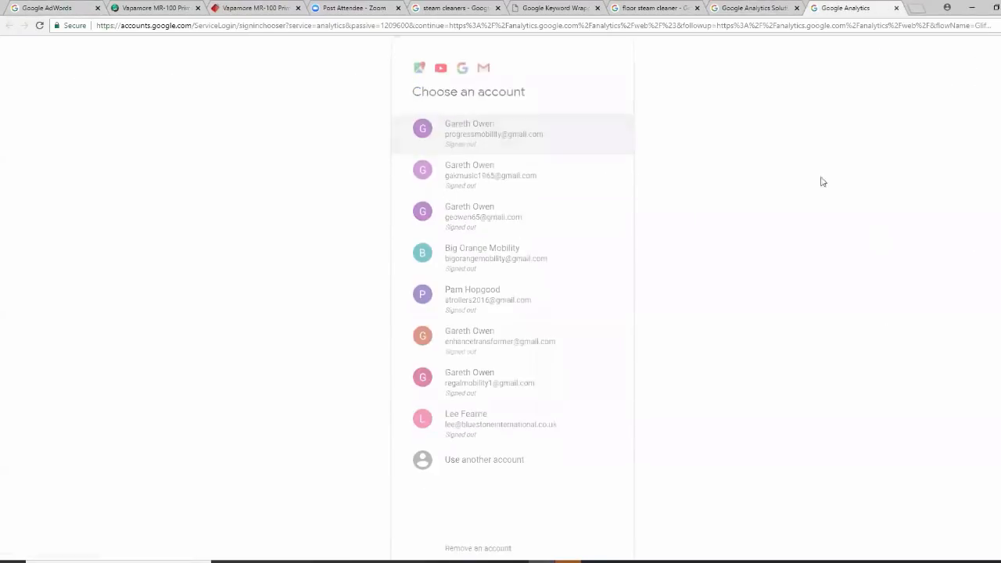
left_click(586, 327)
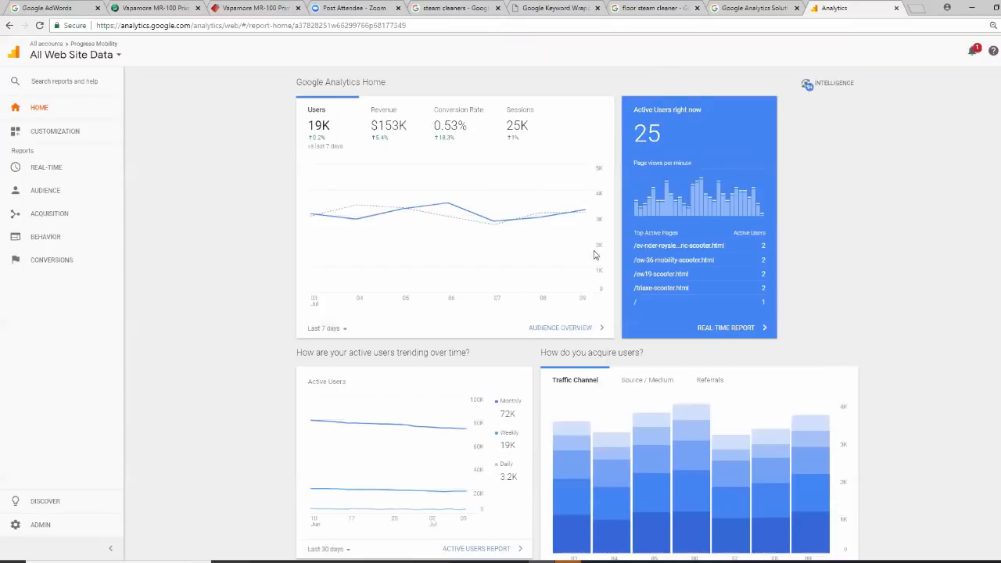
Open Conversions > Ecommerce > Transactions, showing $153,278.35 revenue for Jul 3–9, 2018
left_click(68, 266)
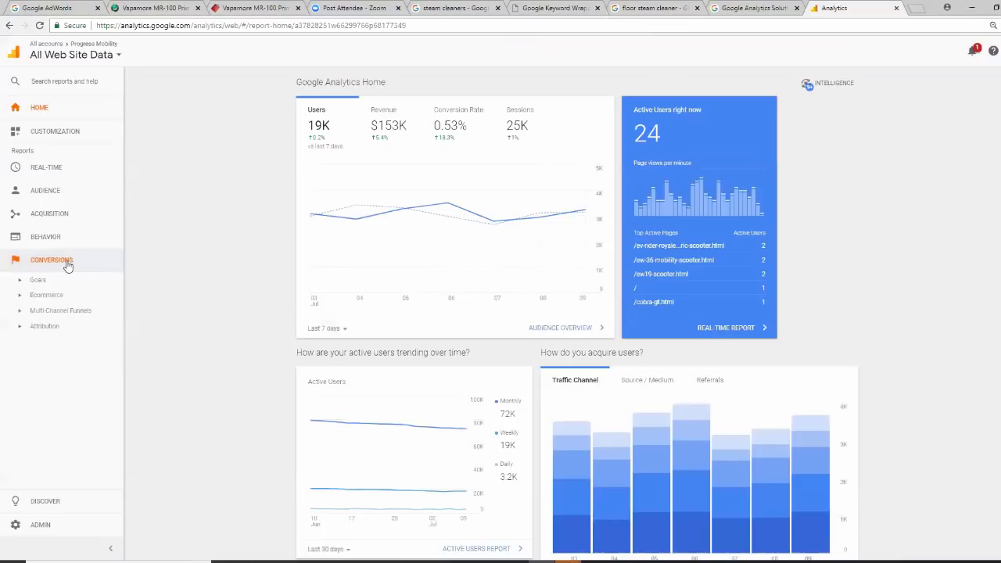
left_click(60, 300)
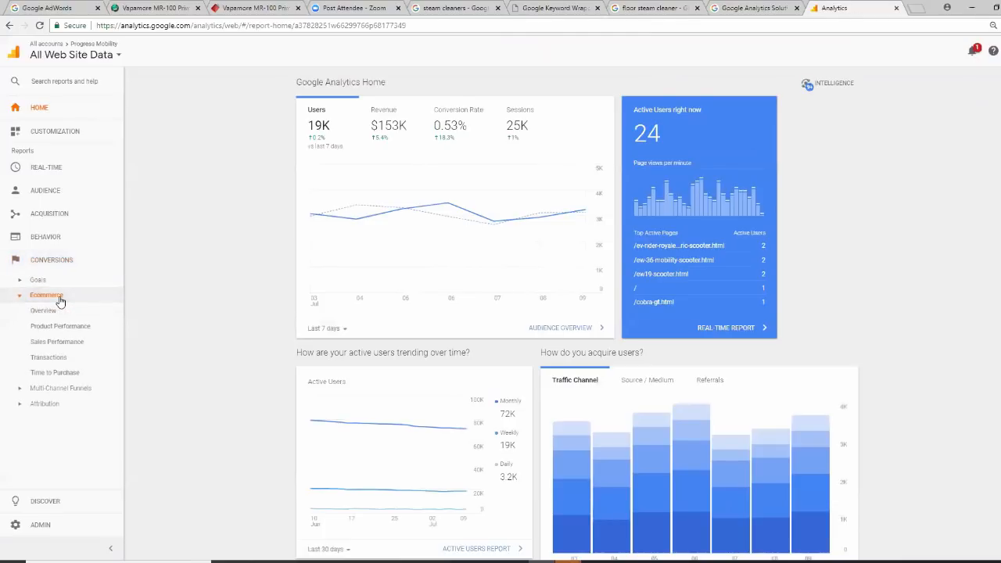
left_click(50, 362)
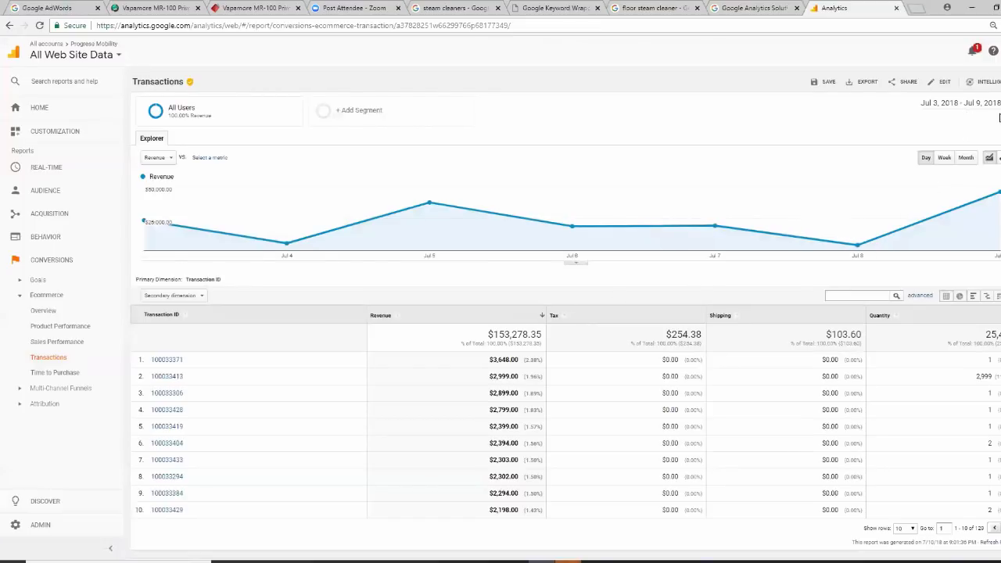
Set the Transactions report date range to Yesterday, Jul 9, 2018 only
left_click(970, 103)
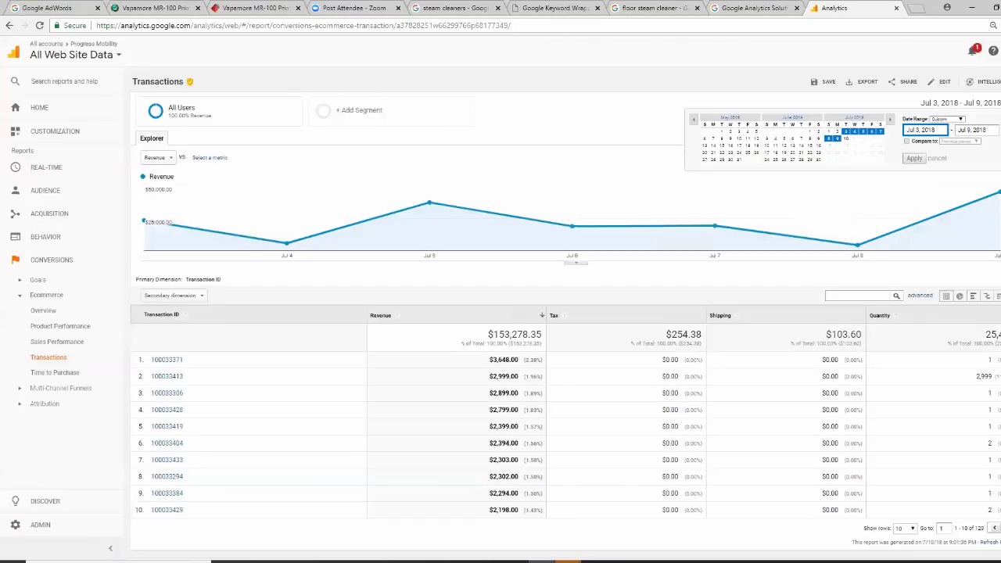
left_click(964, 120)
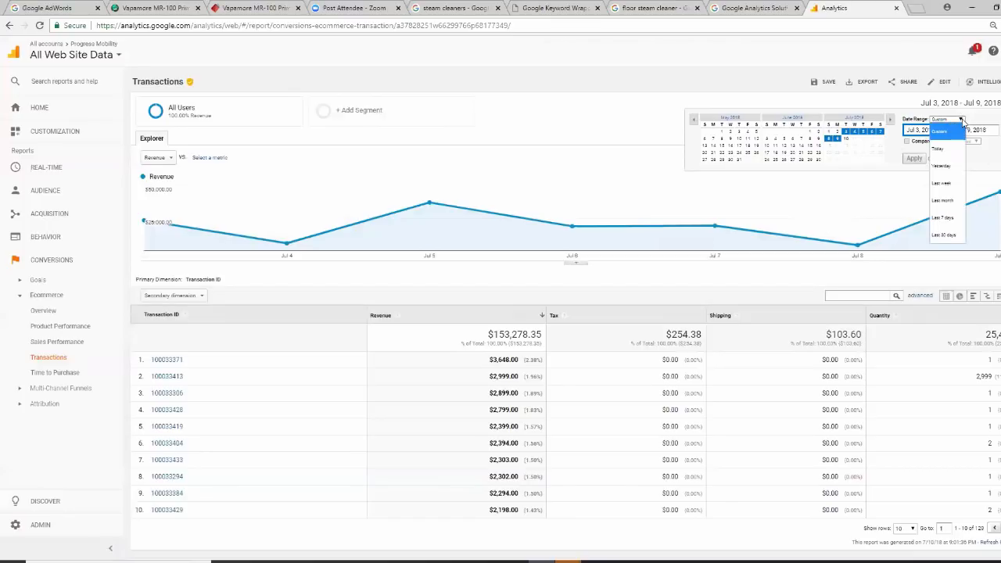
left_click(942, 165)
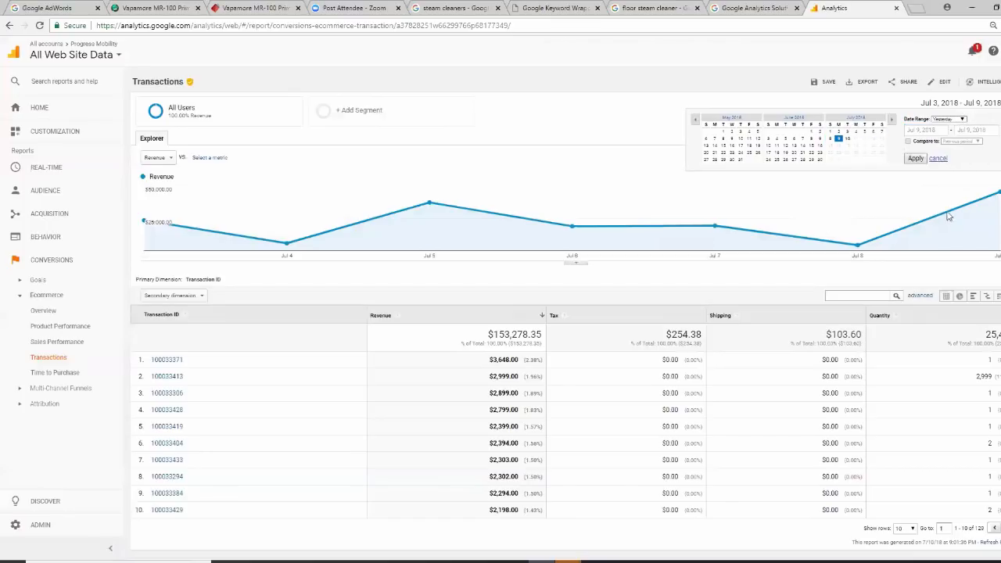
left_click(915, 160)
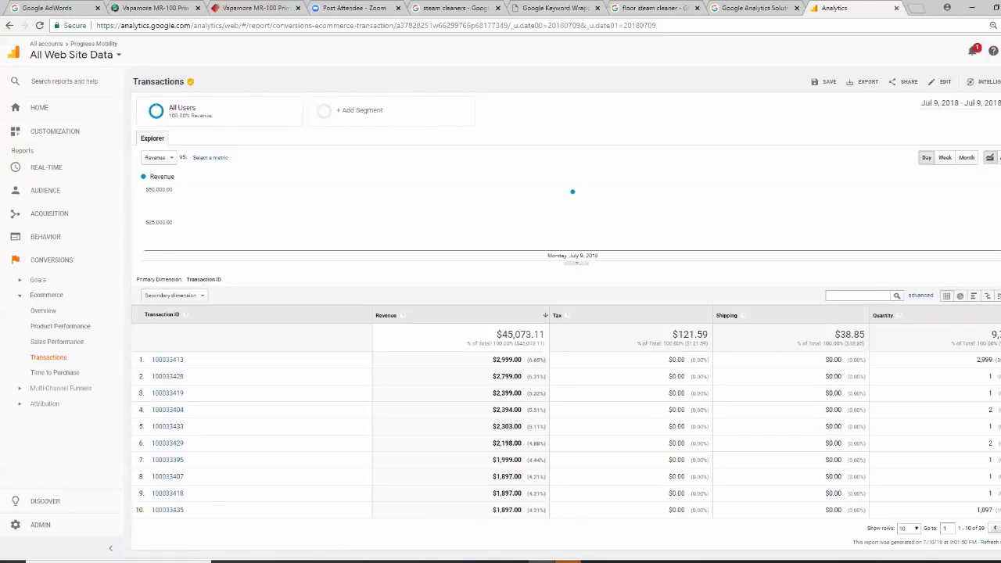
Change the date range to Last 30 days, Jun 10 – Jul 9, 2018
left_click(978, 102)
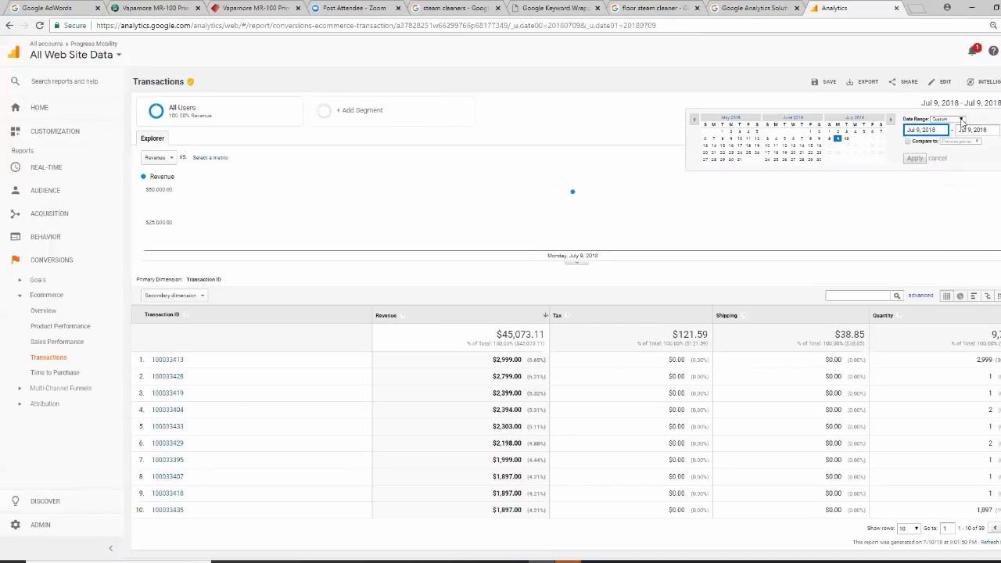
left_click(961, 120)
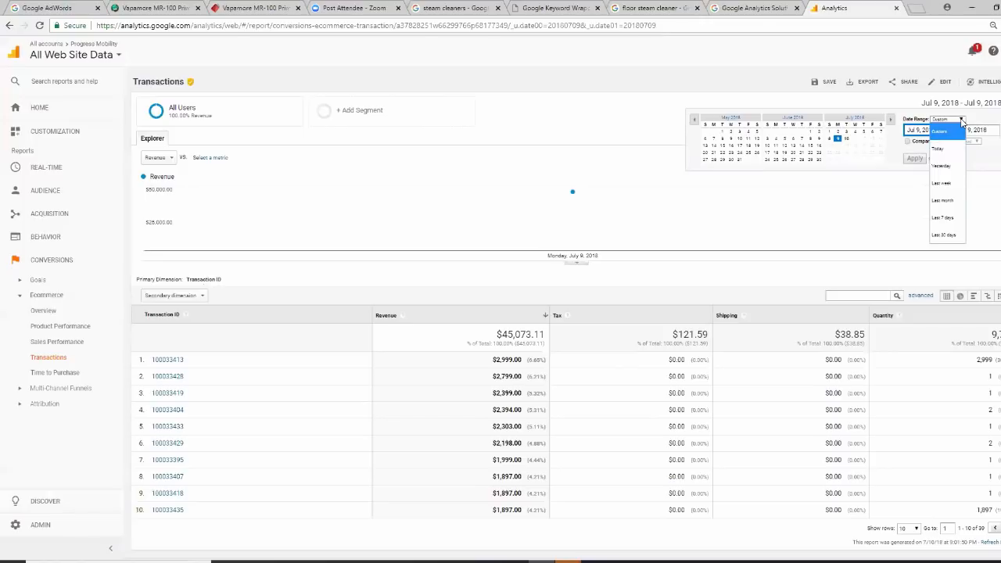
left_click(957, 236)
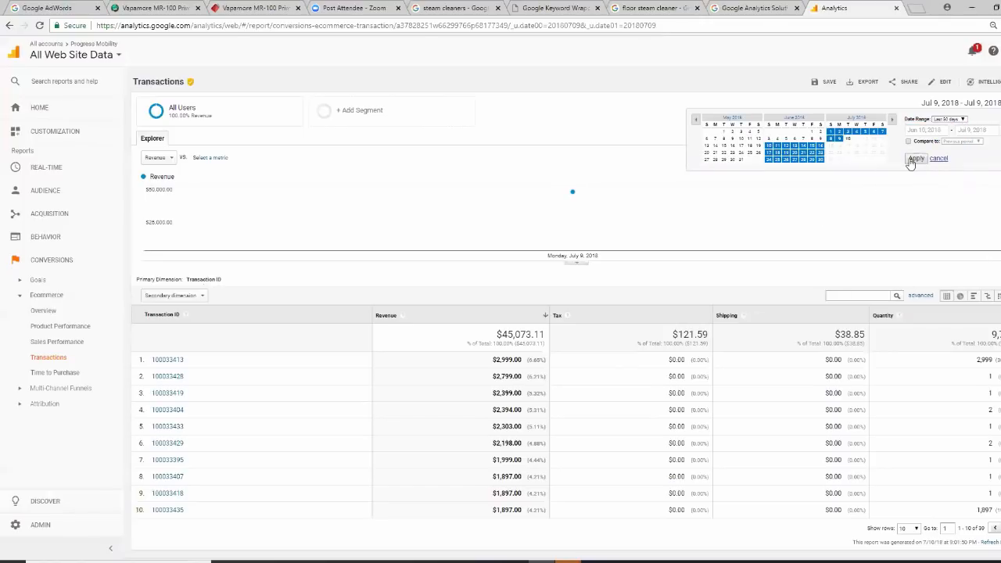
left_click(914, 158)
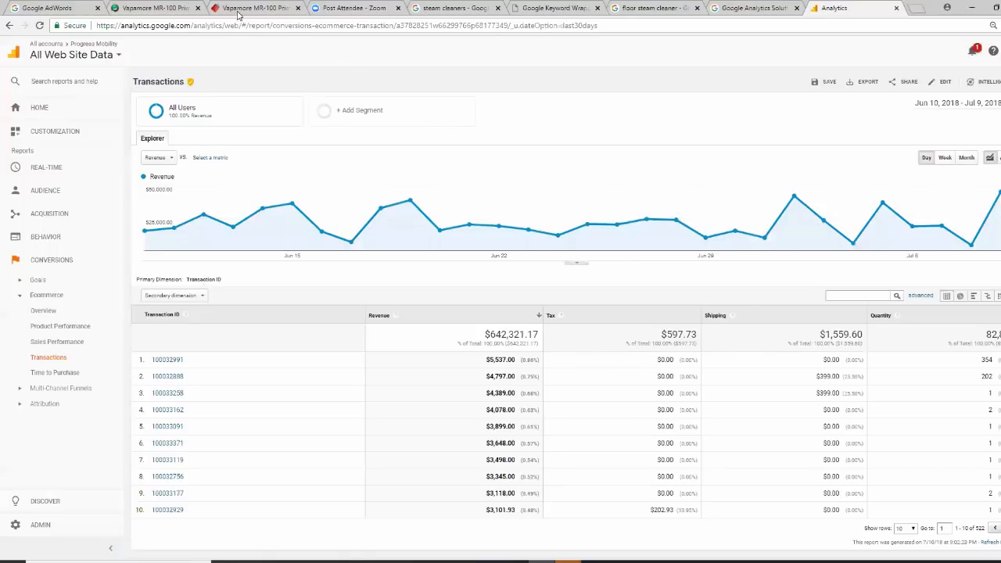
Sign back into AdWords with the first account and list search campaigns with their costs
left_click(51, 11)
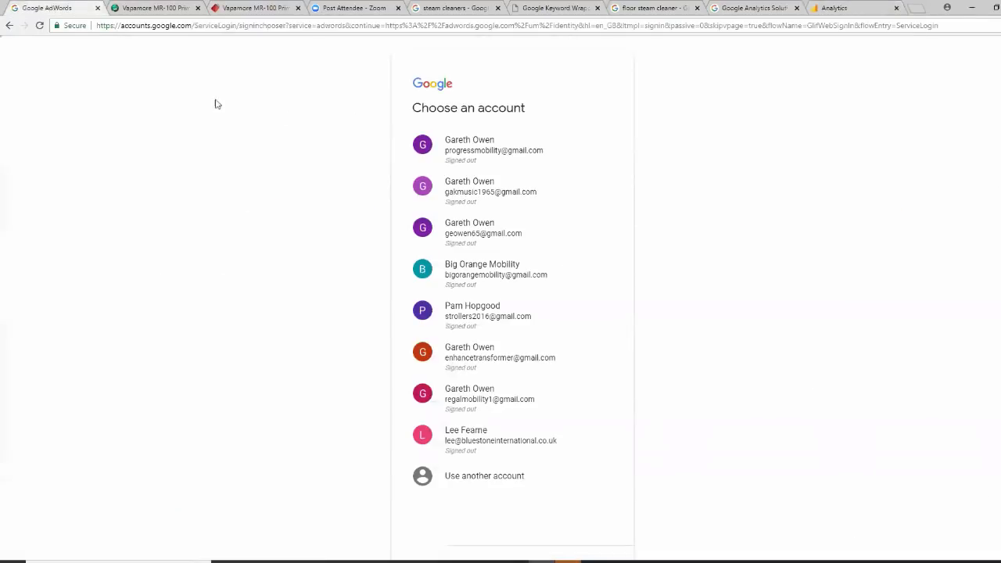
left_click(461, 143)
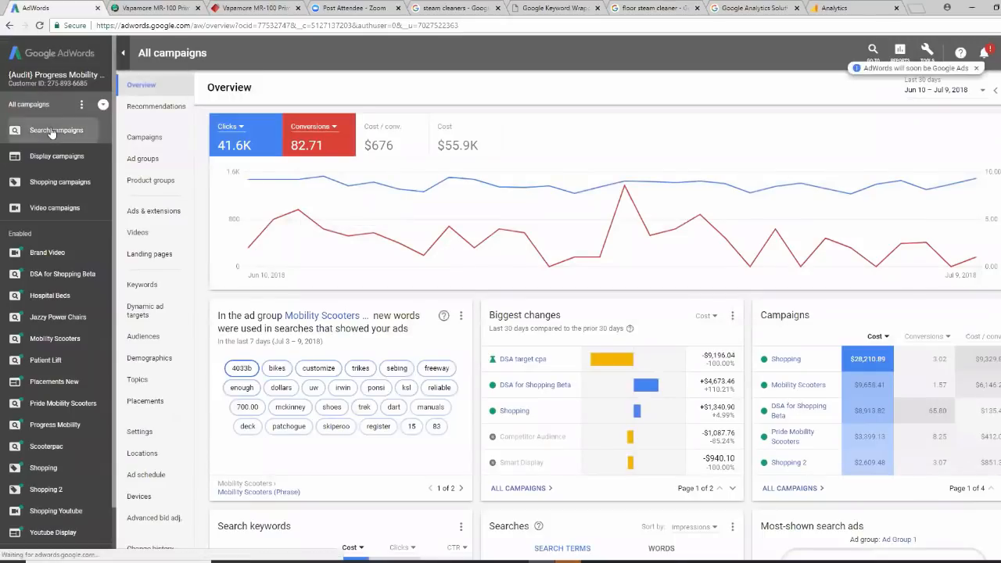
left_click(52, 130)
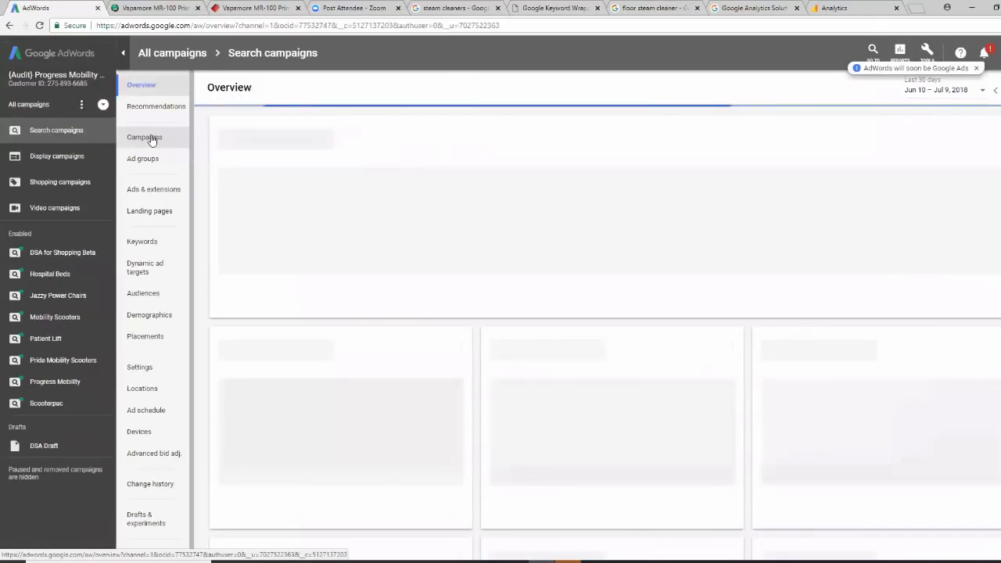
left_click(152, 138)
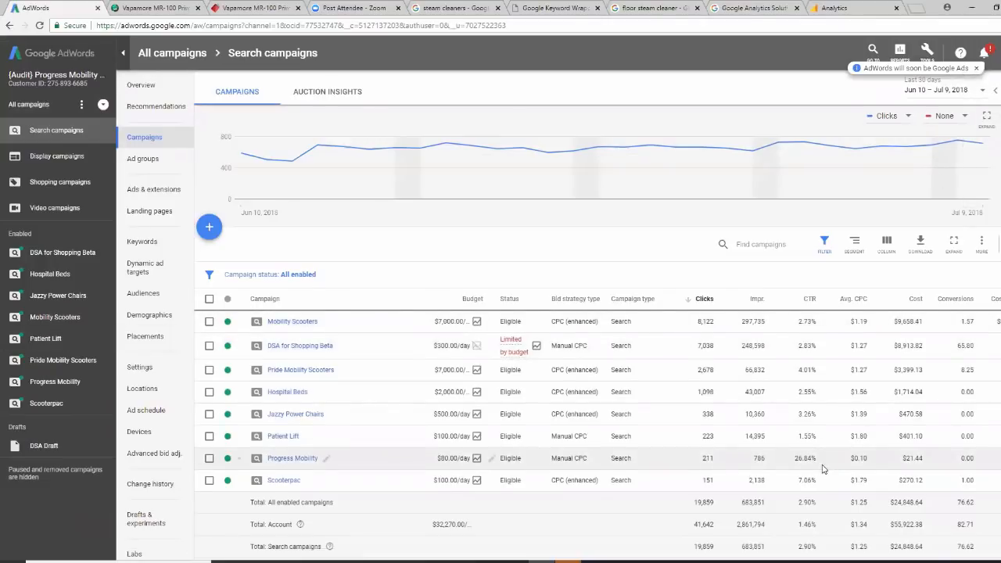
scroll(825, 467, "down", 1)
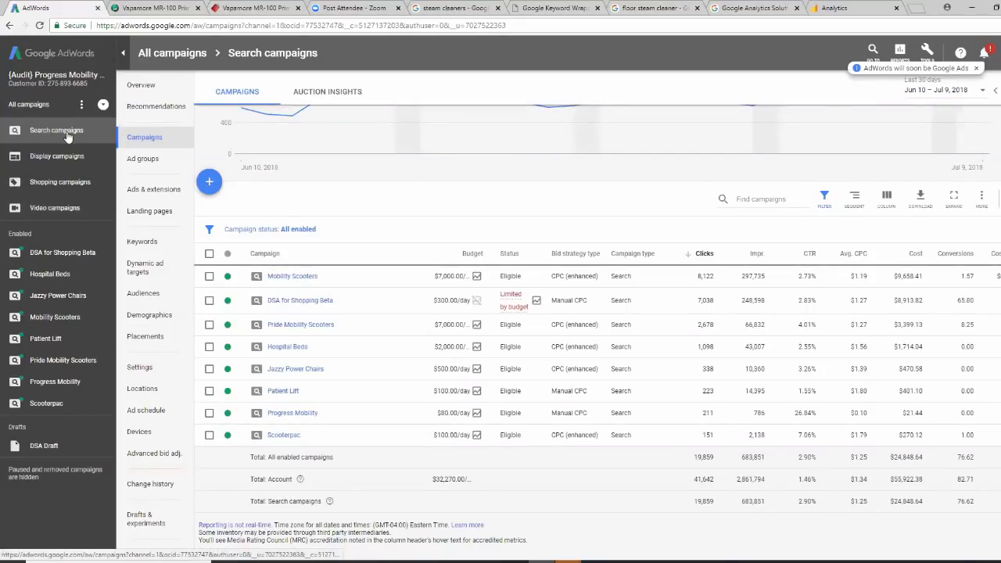
Review all campaigns' spend for Jun 10 – Jul 9, 2018, then return to the Analytics Transactions report
left_click(31, 104)
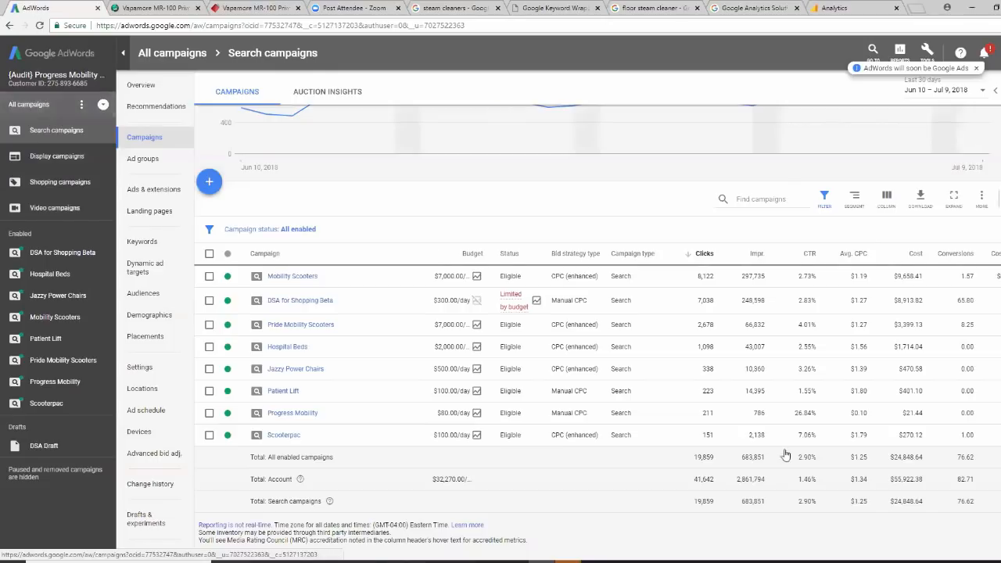
scroll(777, 468, "down", 2)
scroll(777, 468, "down", 2)
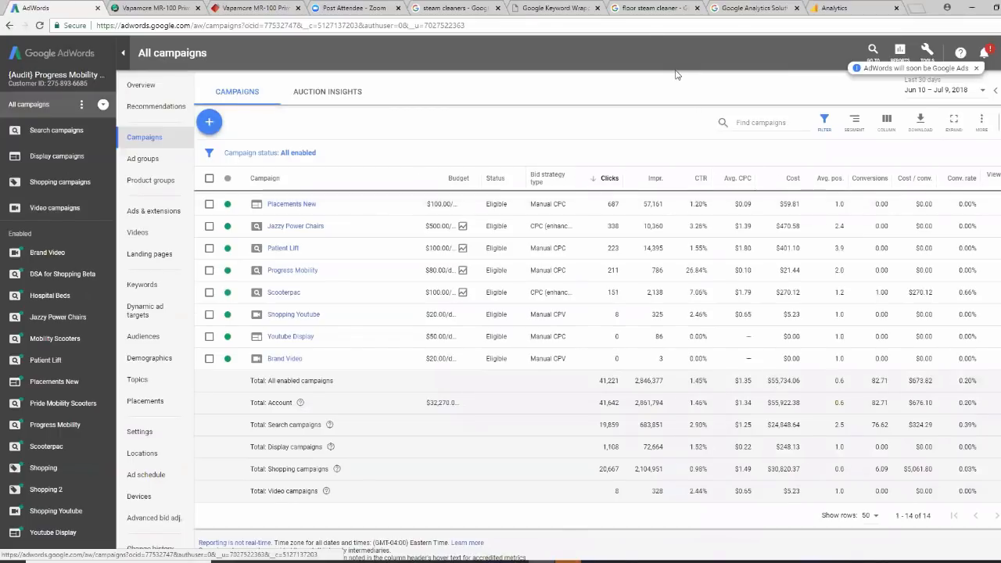
left_click(739, 8)
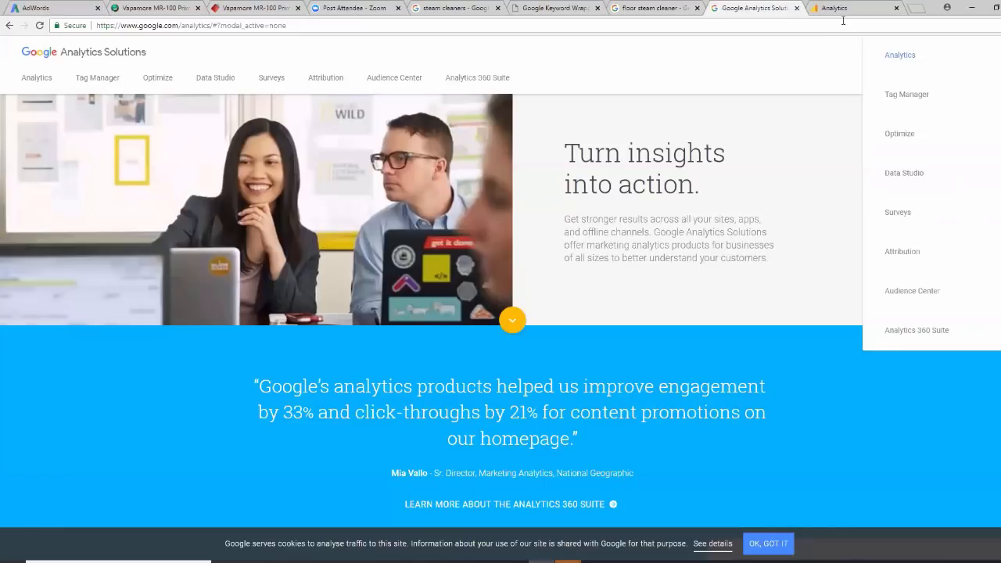
left_click(844, 9)
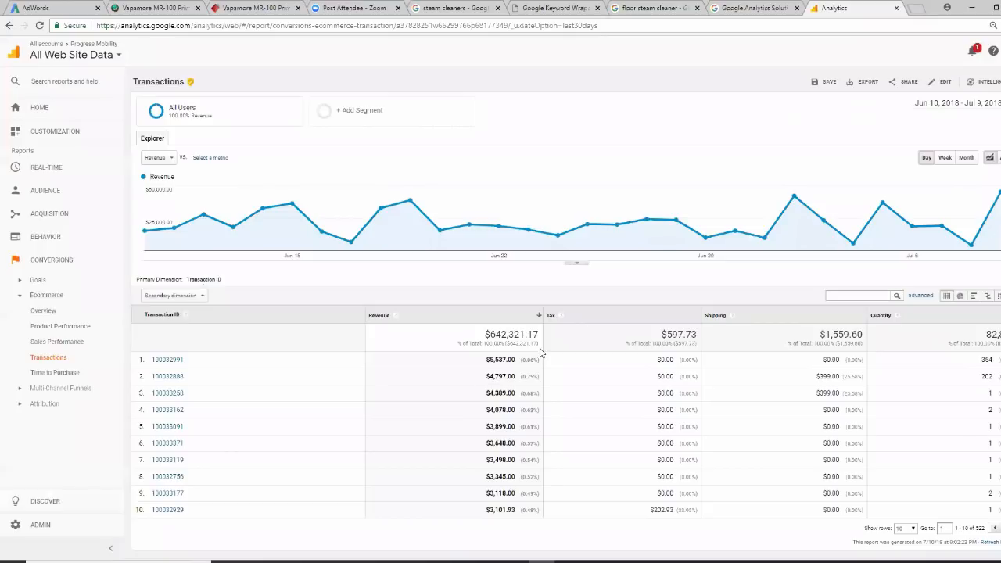
Set the Analytics Transactions report's date range to Today, Jul 10, 2018, then return to AdWords
left_click(54, 9)
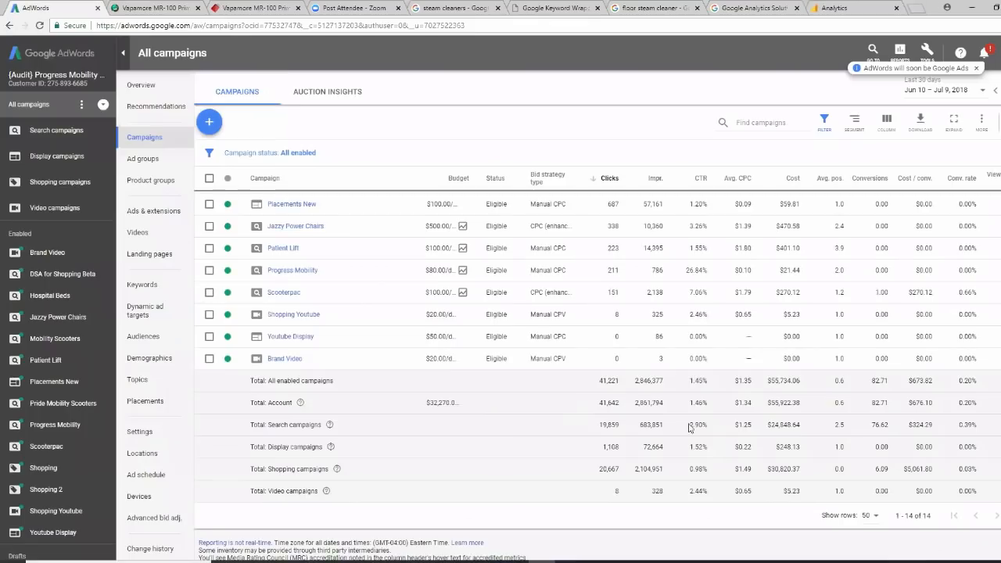
left_click(823, 9)
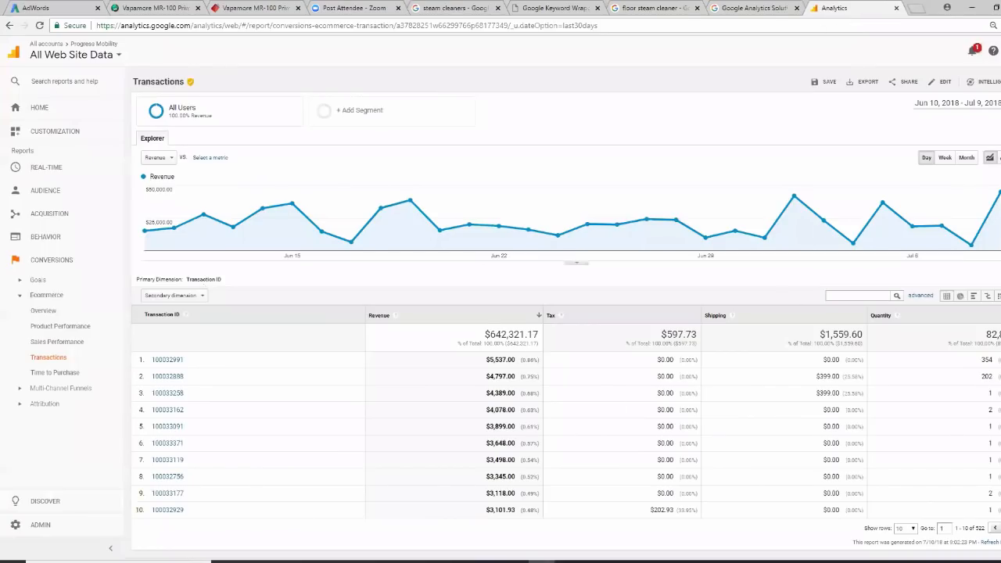
left_click(958, 103)
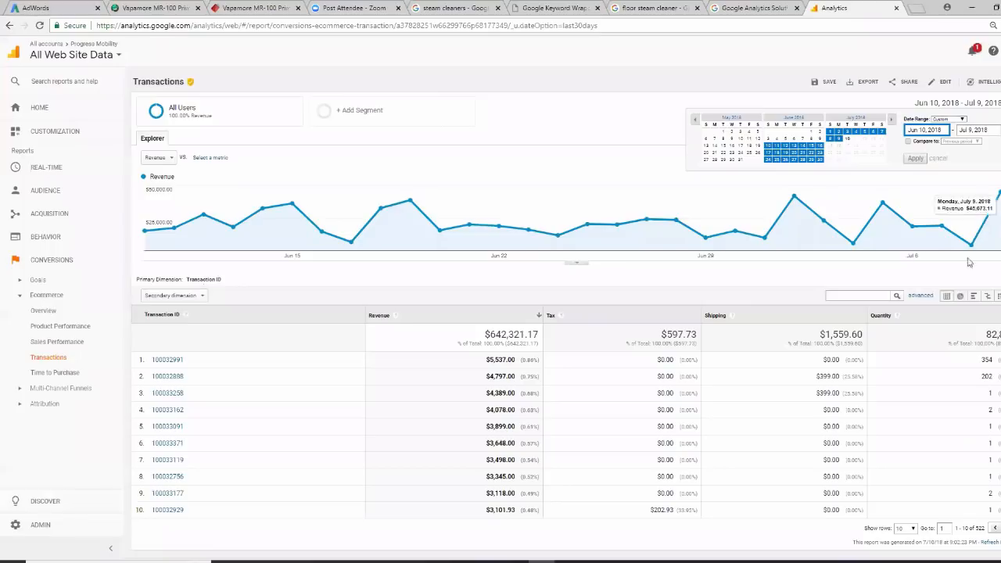
left_click(961, 122)
left_click(957, 143)
left_click(917, 159)
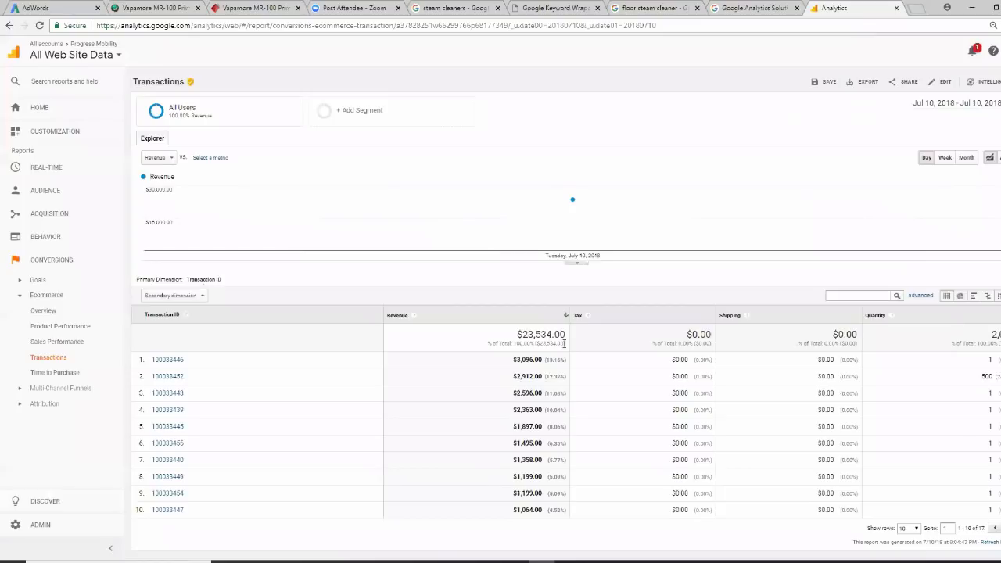
left_click(39, 8)
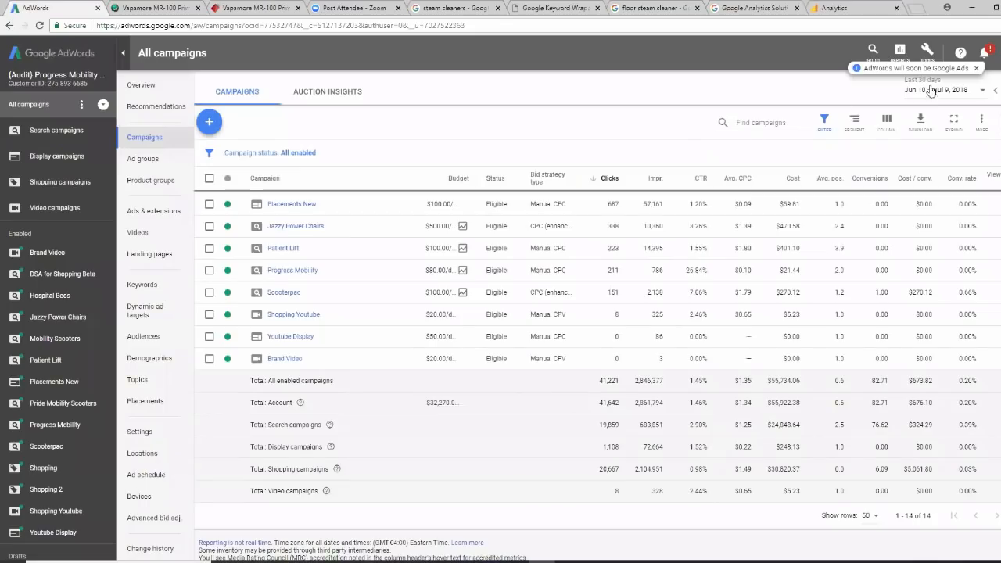
Switch the AdWords All campaigns table to Today, Jul 10, 2018, review it, then return to Analytics
left_click(981, 91)
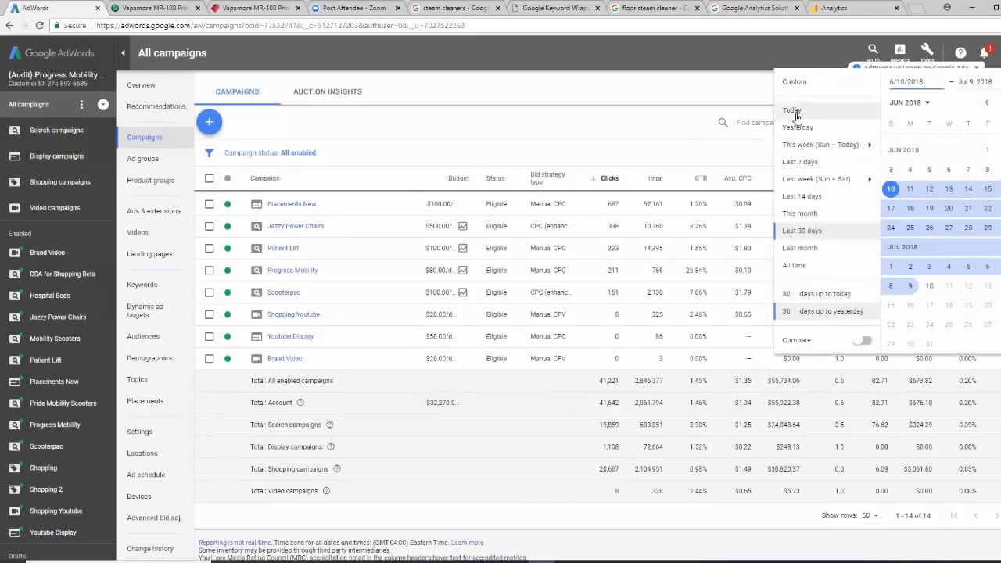
left_click(794, 111)
scroll(736, 341, "down", 2)
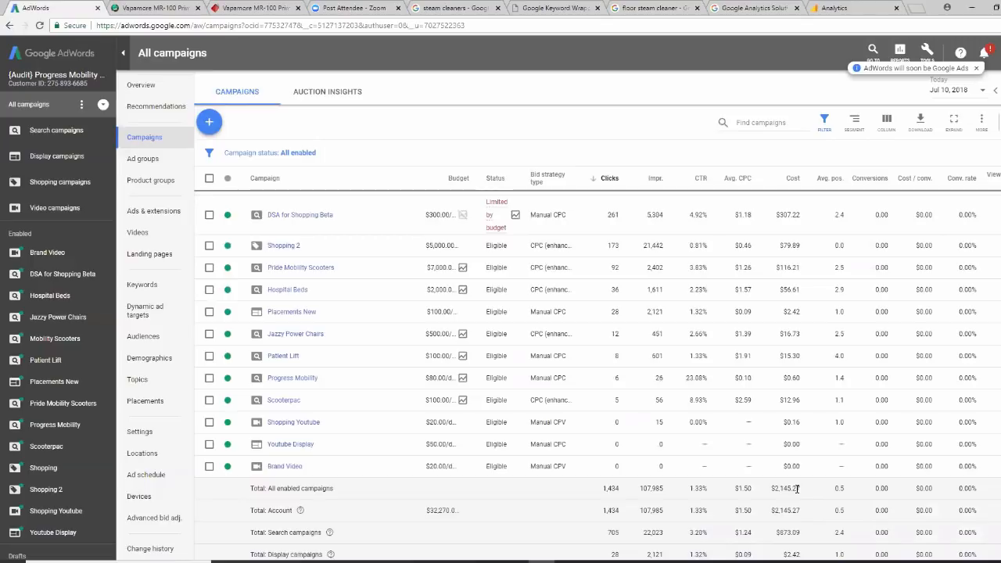
scroll(792, 491, "up", 2)
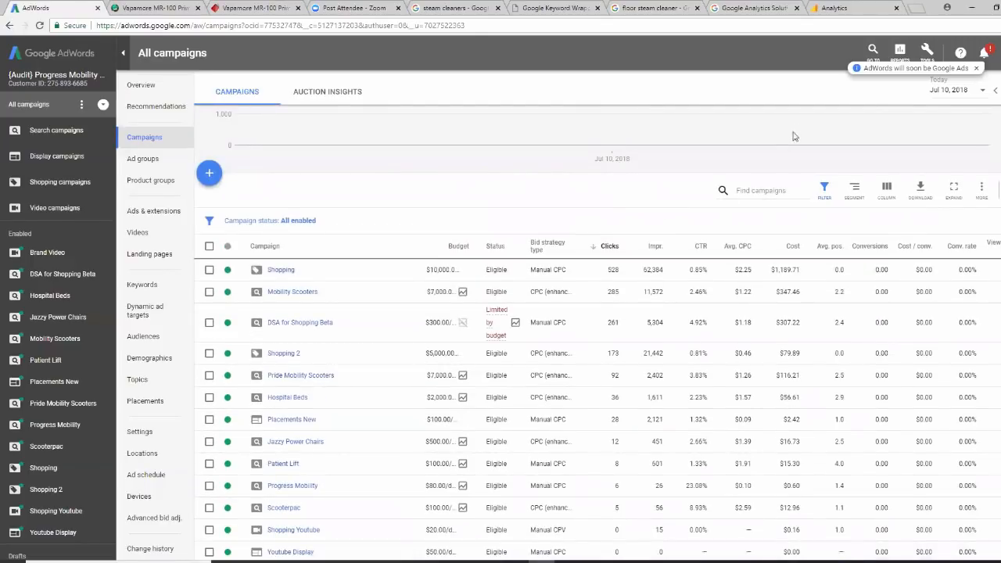
left_click(825, 10)
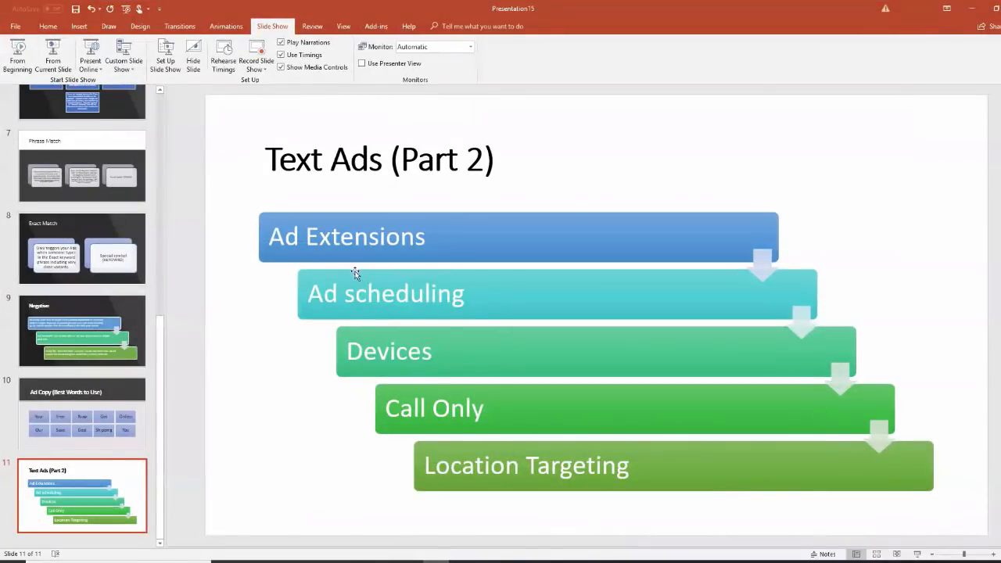
Show PowerPoint slide 4, Keyword Match Types, then return to Chrome
scroll(156, 377, "up", 6)
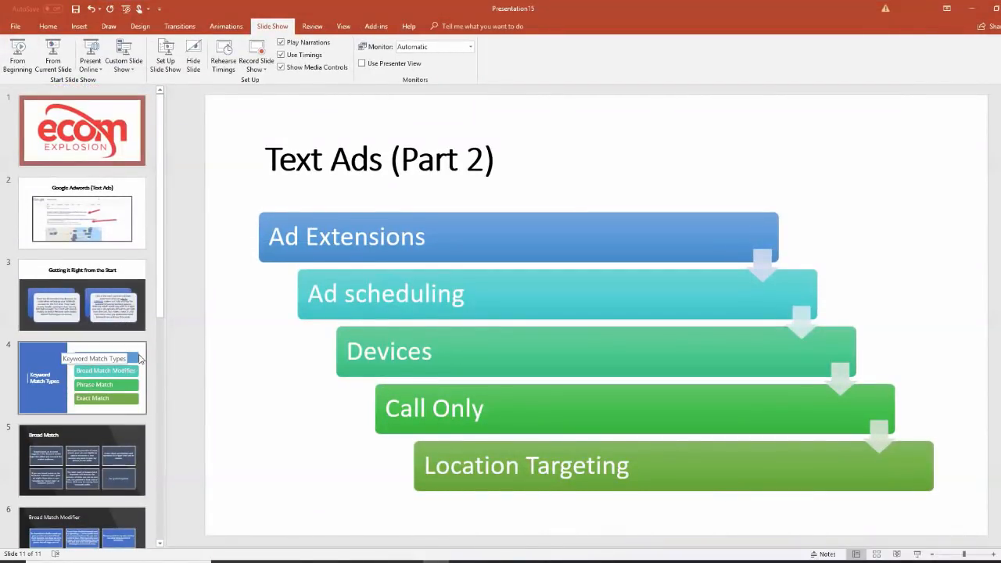
left_click(141, 354)
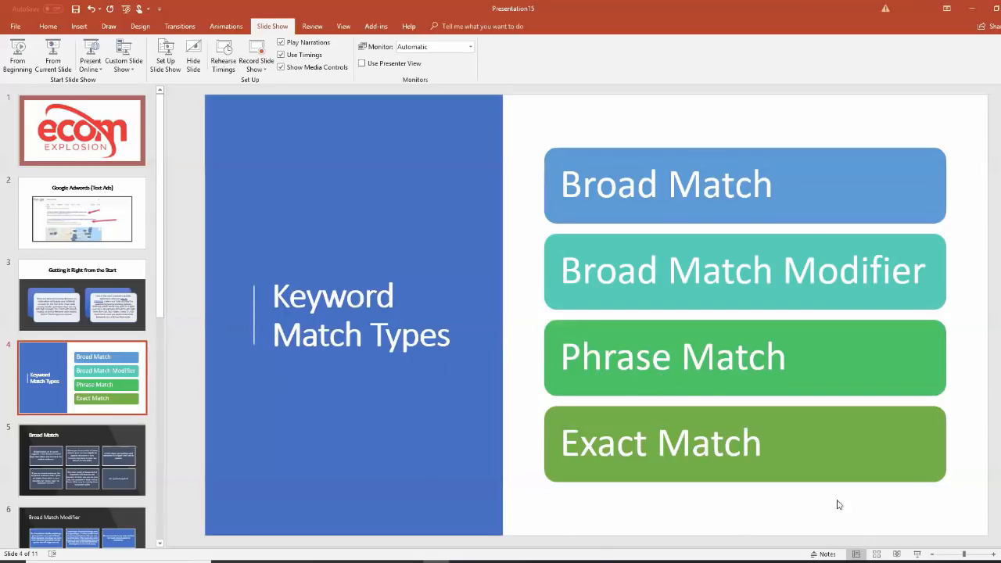
left_click(541, 561)
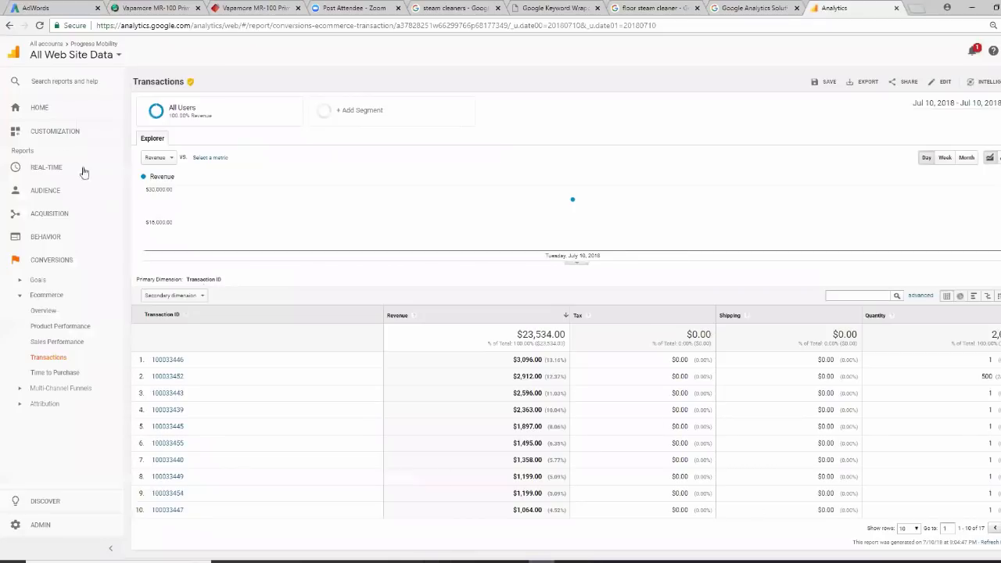
Sign out of the AdWords account and close its tab, leaving the Vapamore MR-100 Primo page
left_click(75, 9)
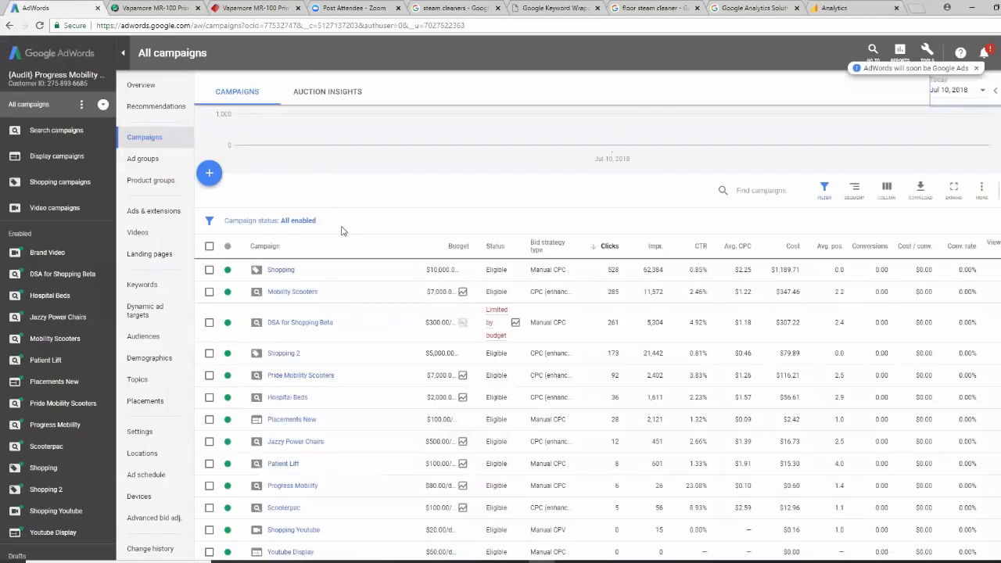
left_click(1000, 53)
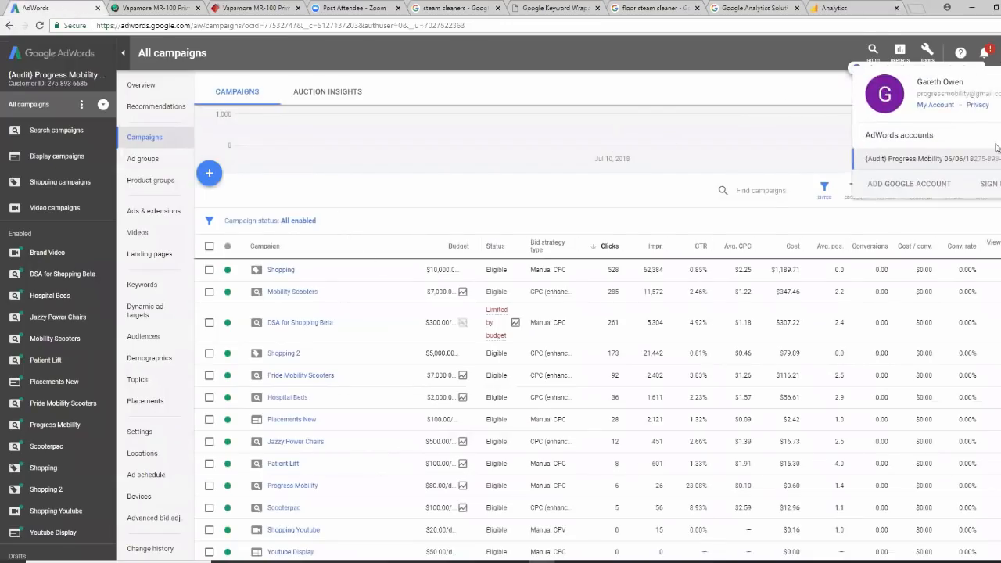
left_click(996, 185)
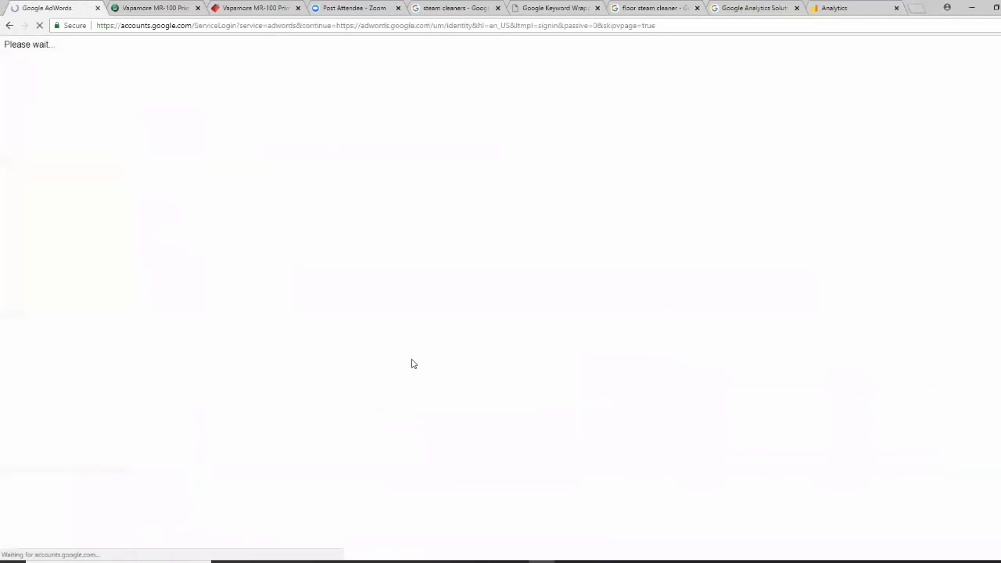
left_click(97, 8)
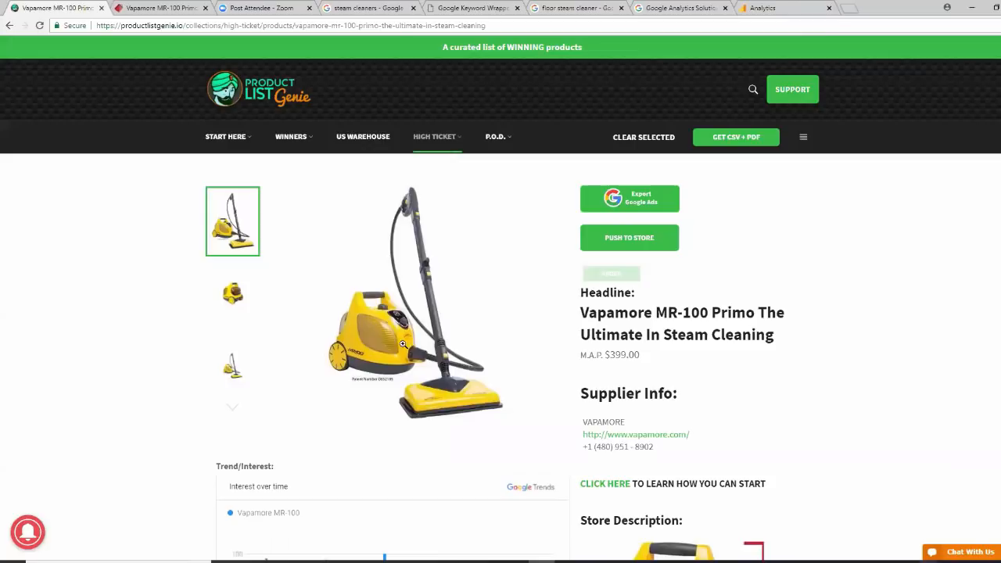
Change the 'steam cleaners' search to 'best steam cleaners' and scroll through the results
left_click(365, 9)
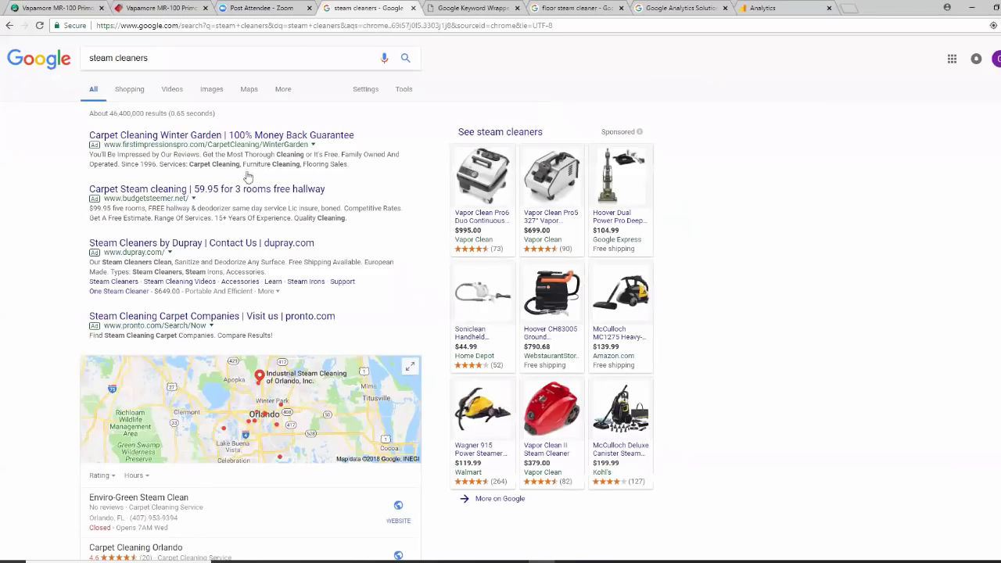
left_click(89, 58)
type("best")
key("Return")
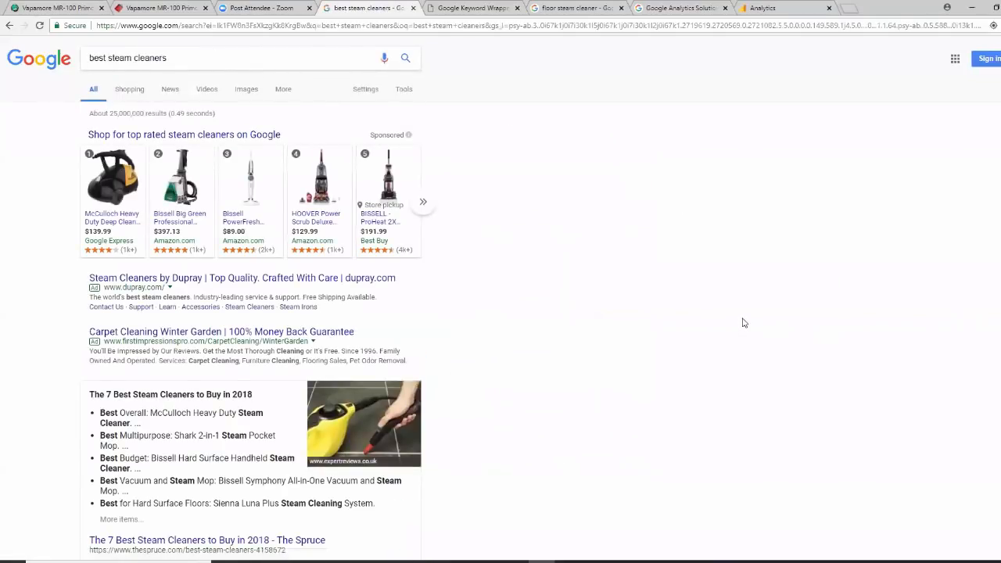
scroll(744, 323, "down", 6)
scroll(744, 322, "down", 9)
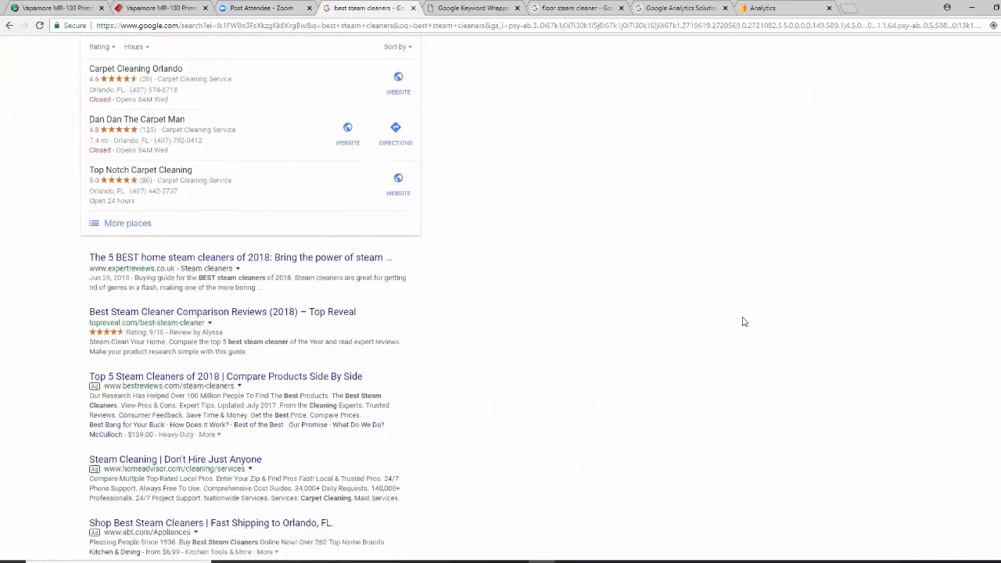
scroll(744, 322, "down", 1)
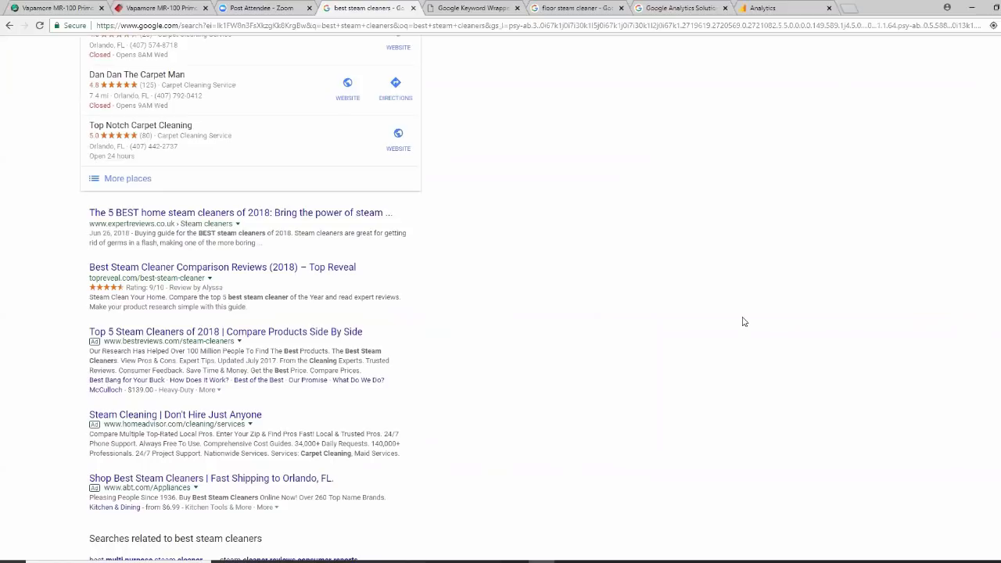
scroll(744, 321, "up", 8)
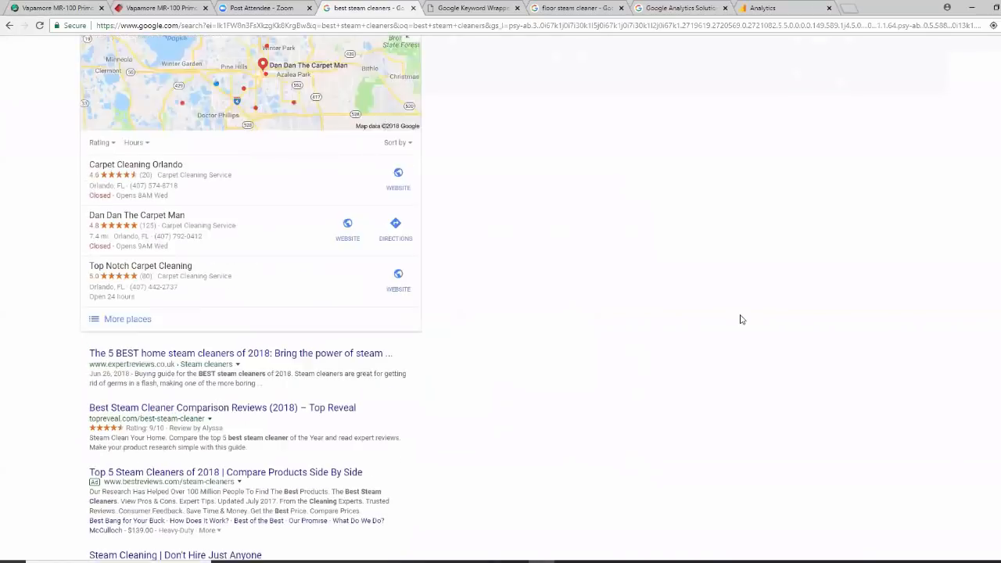
scroll(742, 319, "up", 8)
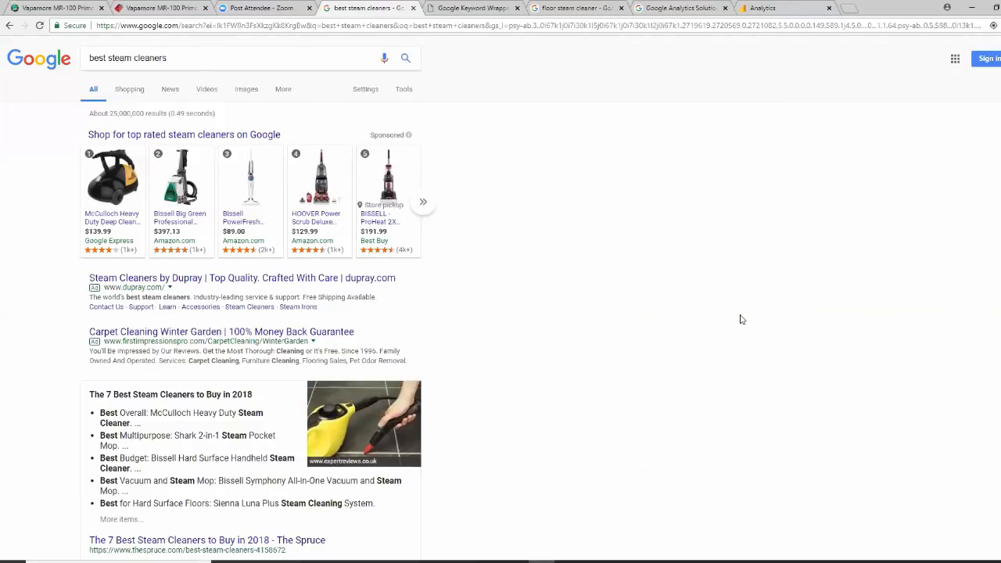
Add 'floor' to search 'best floor steam cleaners' and browse the first results page
left_click(108, 58)
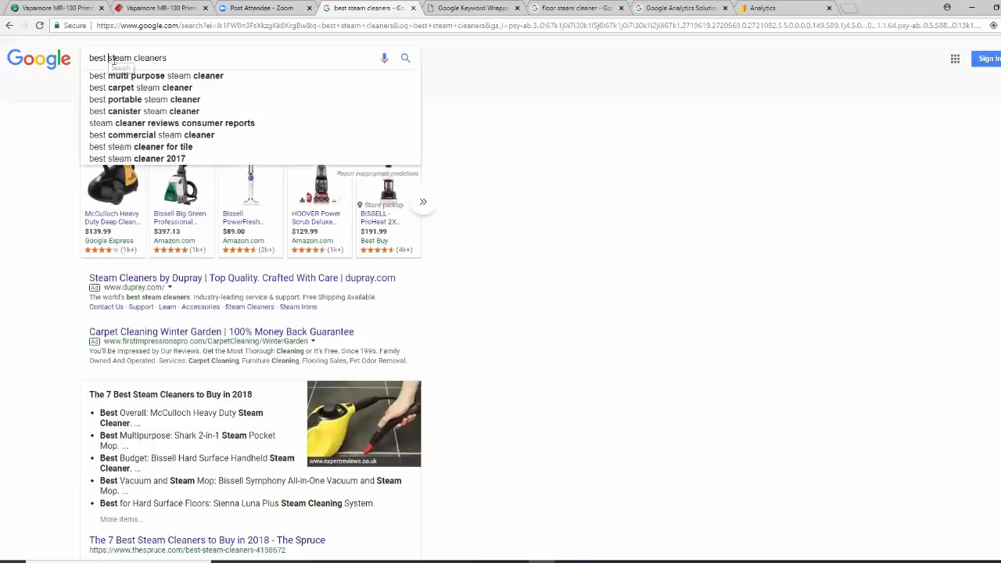
type("floo")
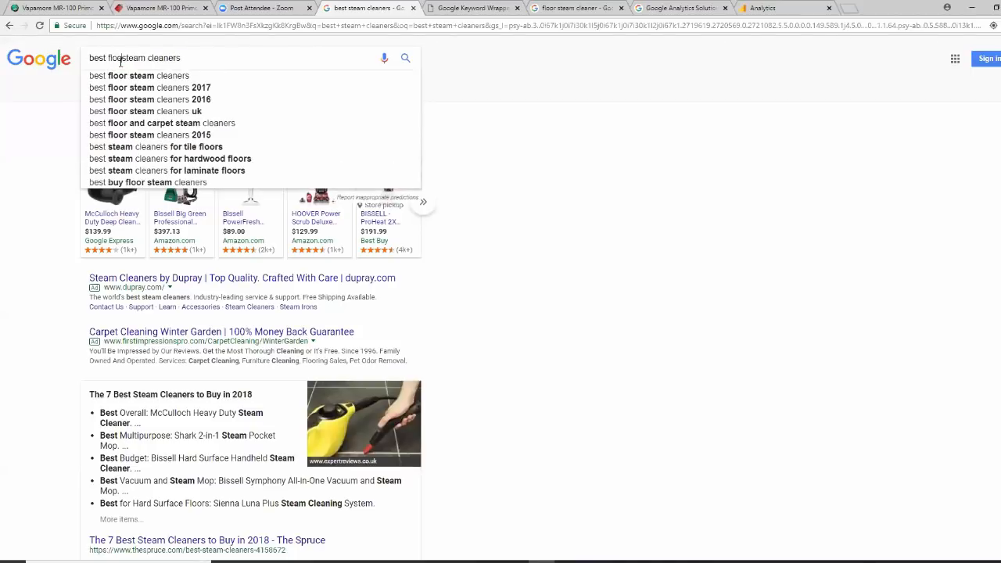
type("r")
key("Return")
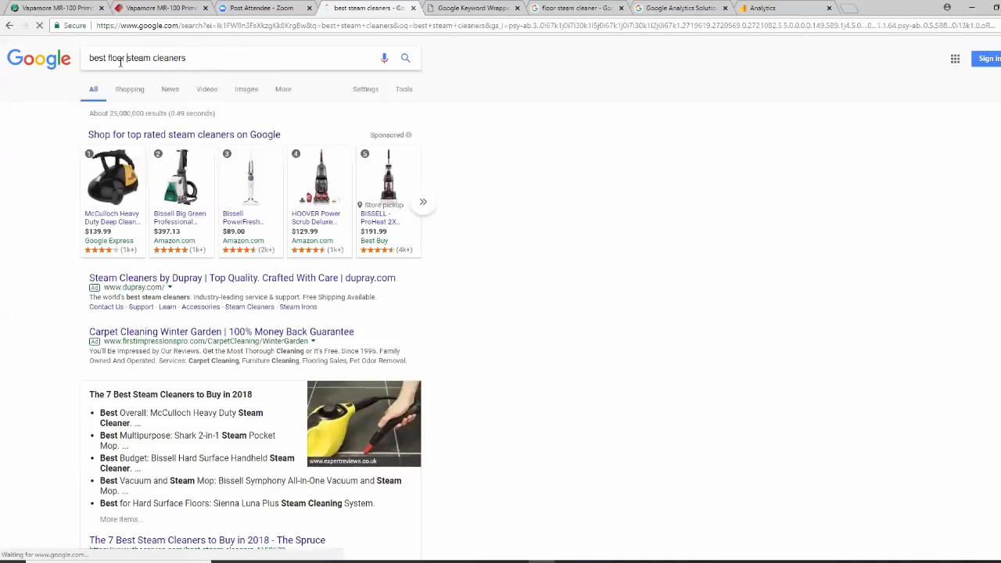
scroll(727, 360, "down", 6)
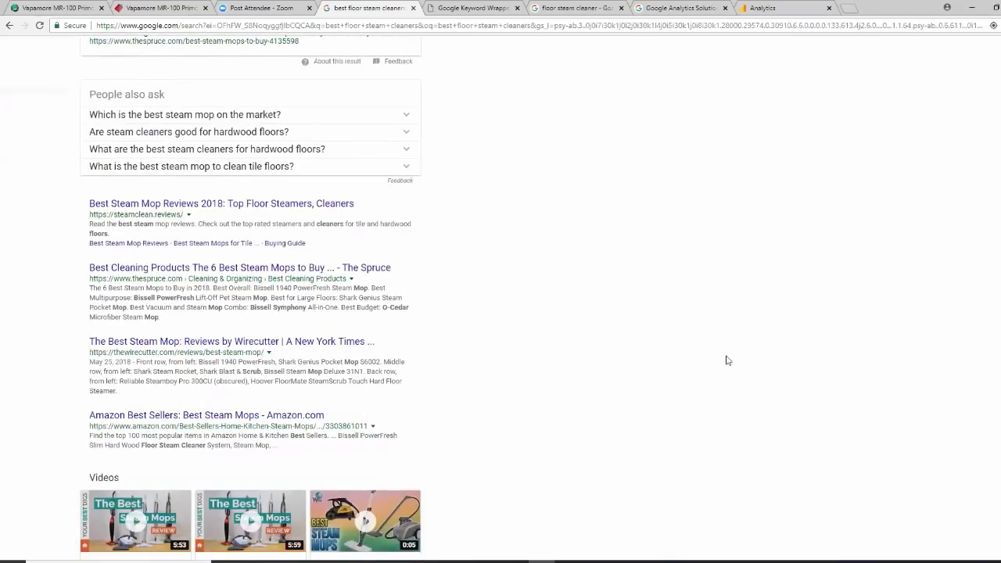
scroll(728, 360, "down", 5)
scroll(727, 360, "down", 3)
scroll(727, 359, "down", 1)
scroll(728, 360, "up", 4)
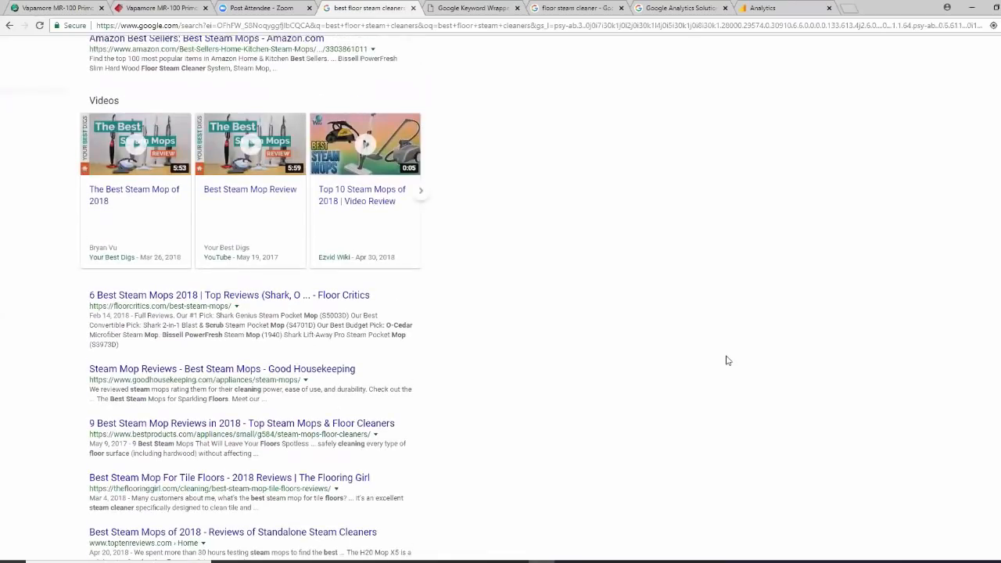
scroll(727, 360, "up", 8)
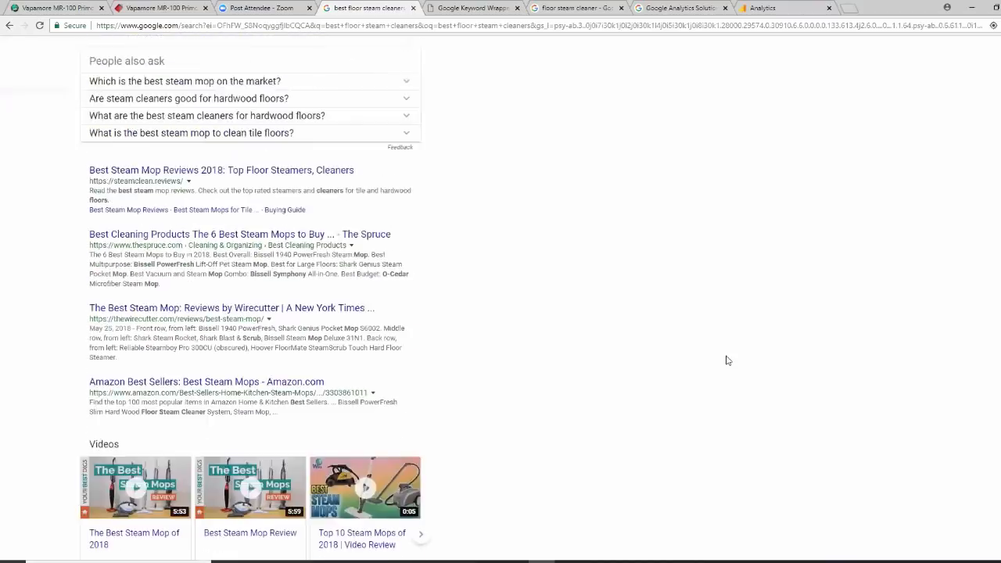
scroll(728, 360, "up", 1)
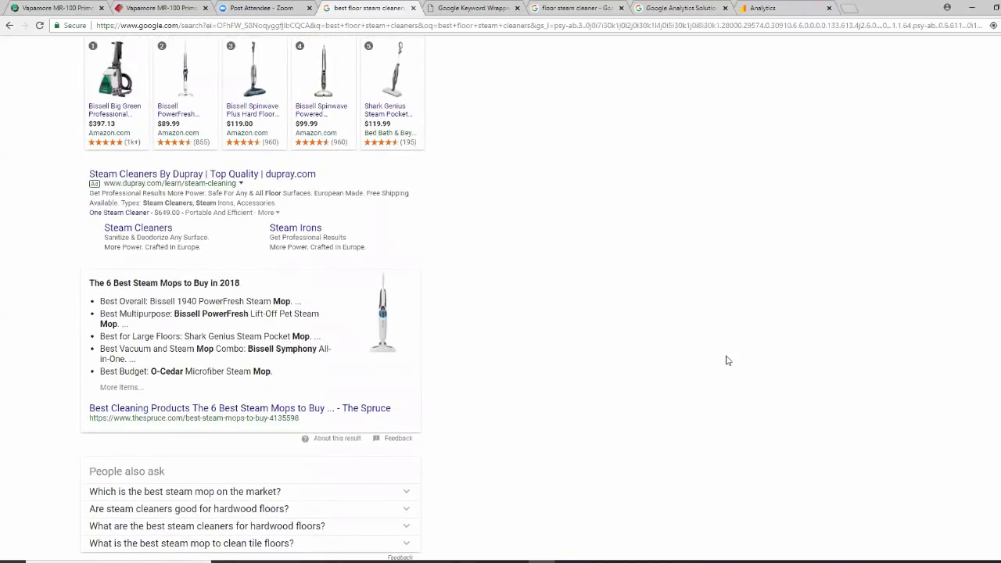
scroll(727, 359, "down", 15)
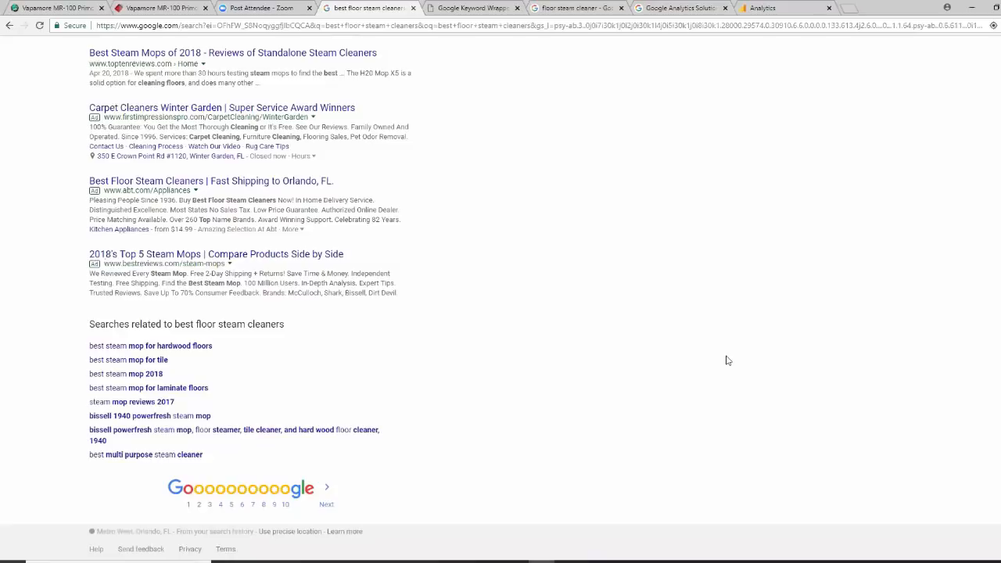
Open page 2 of the 'best floor steam cleaners' results and scroll through it
left_click(327, 505)
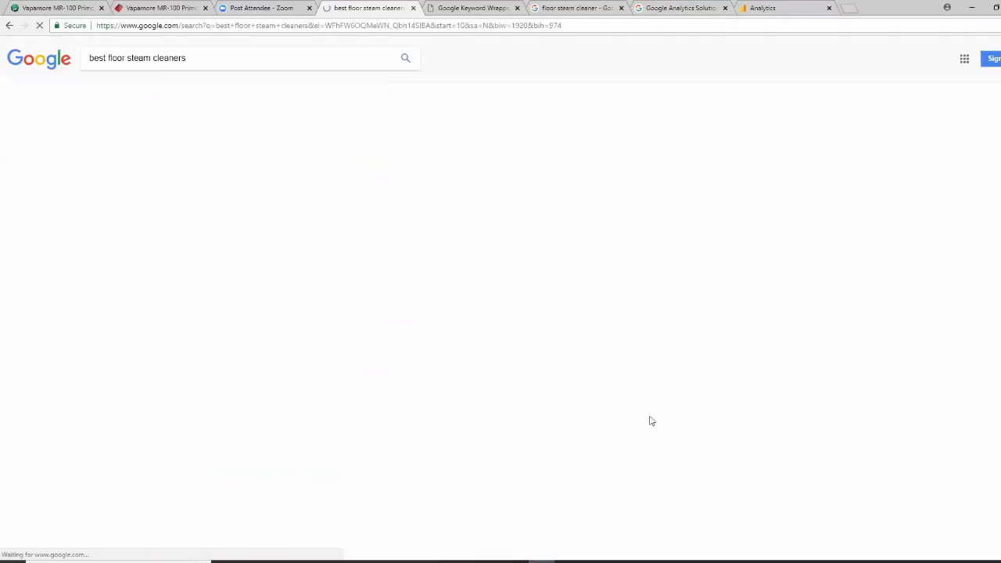
scroll(635, 405, "down", 3)
scroll(635, 406, "down", 5)
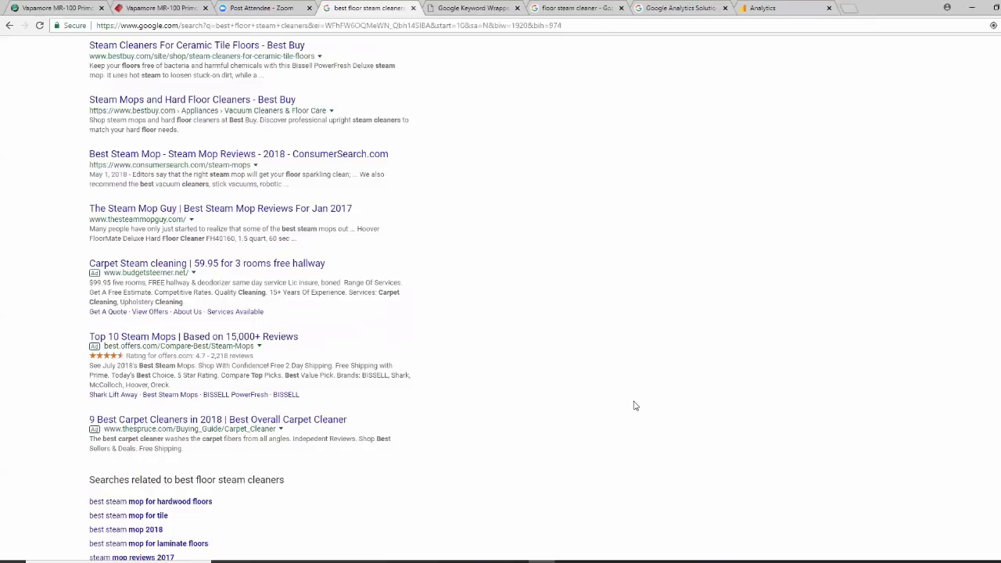
scroll(635, 405, "up", 8)
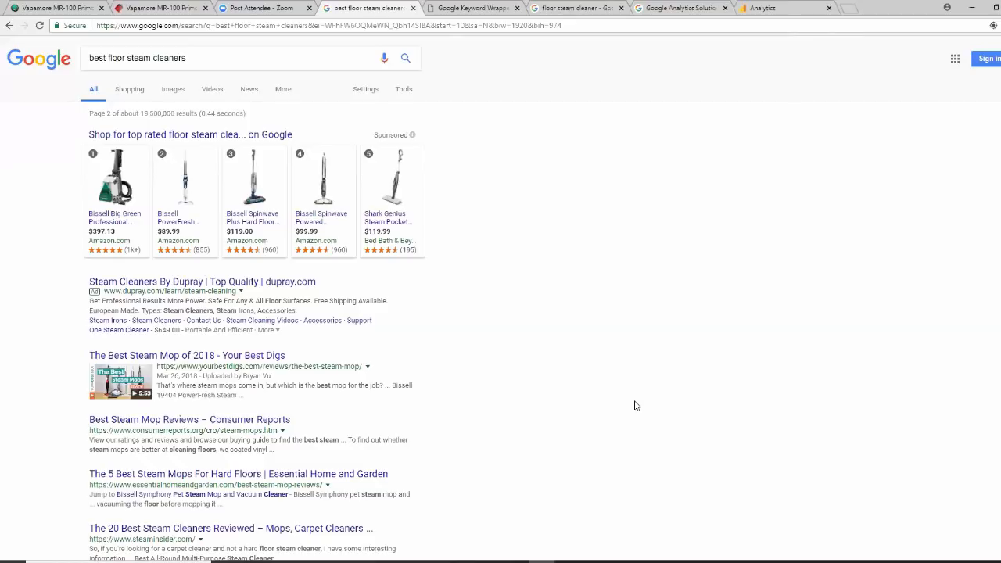
Search the singular 'best floor steam cleaner' from page 1 and review the results
left_click(405, 60)
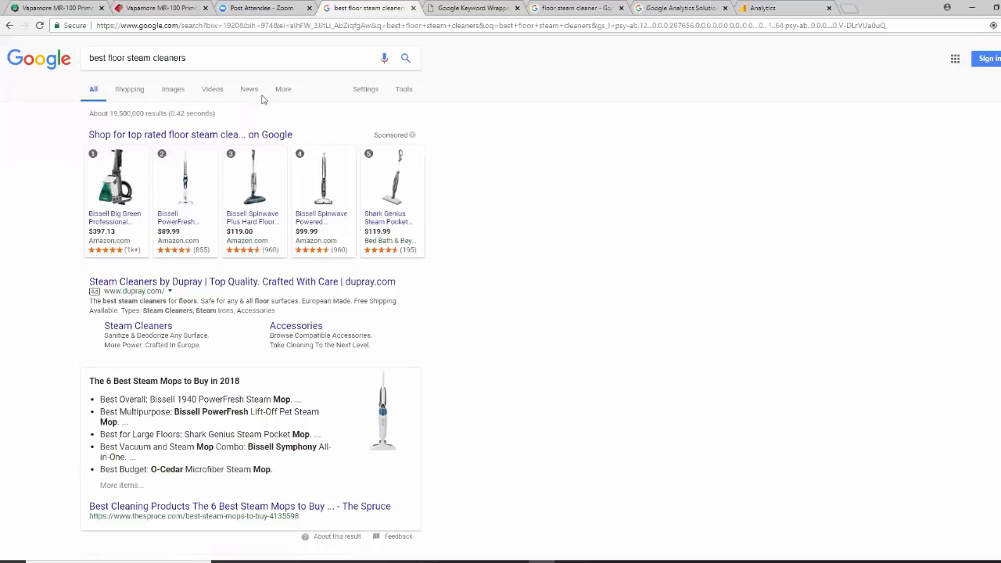
left_click(204, 61)
key("BackSpace")
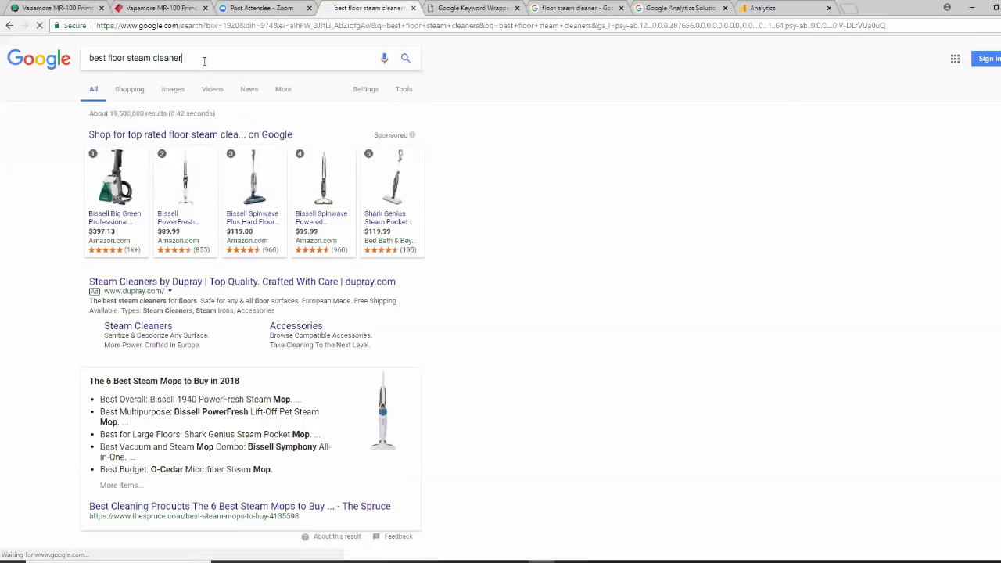
key("Return")
scroll(689, 307, "down", 3)
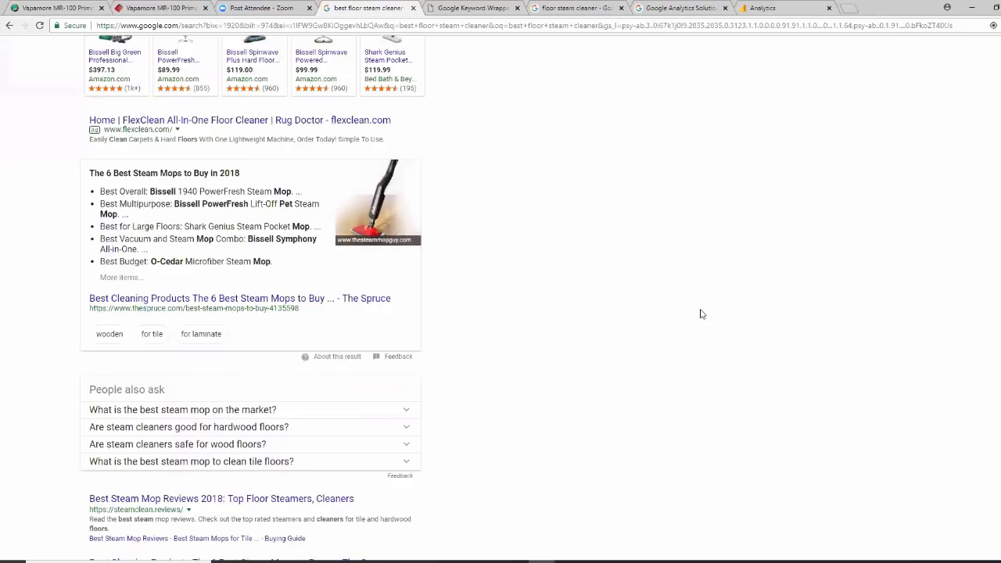
scroll(701, 314, "down", 9)
scroll(701, 314, "down", 5)
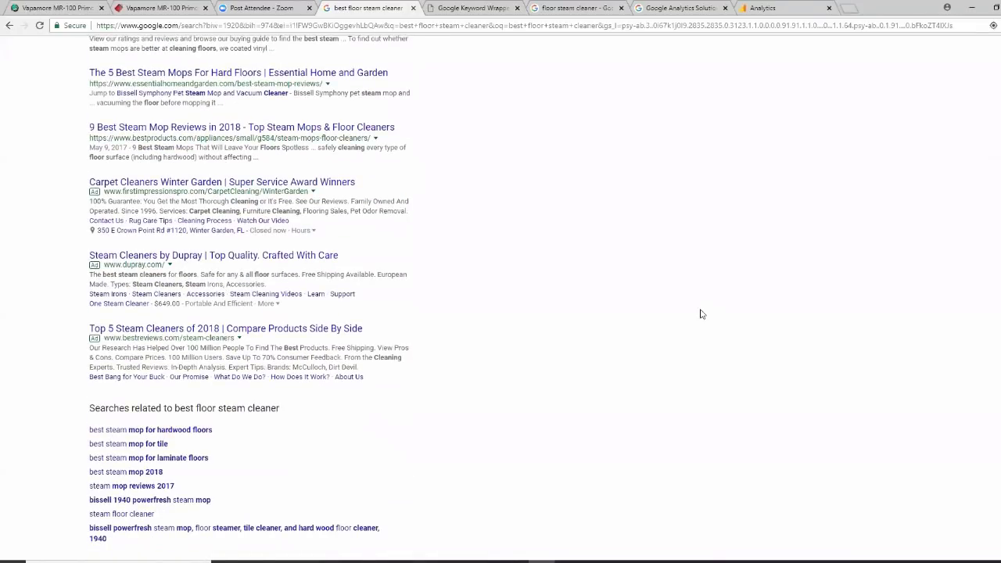
scroll(701, 314, "up", 15)
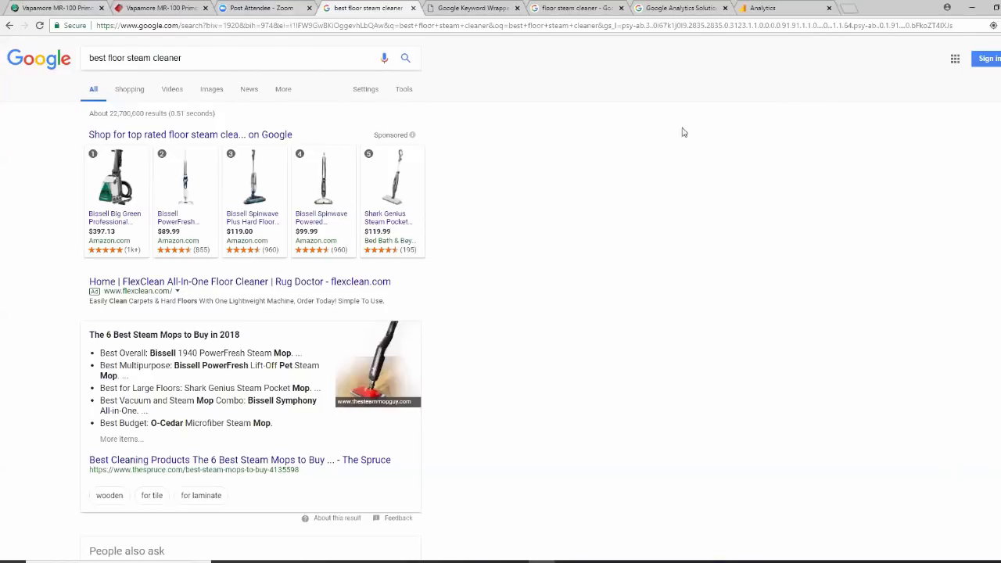
Close the Analytics tab and load the AdWords site in a new tab
left_click(790, 8)
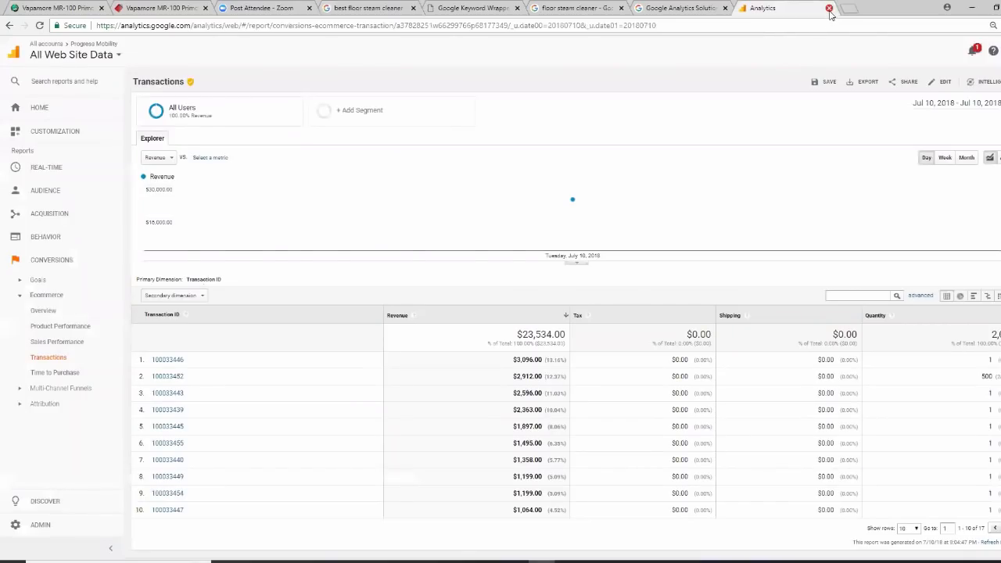
left_click(830, 9)
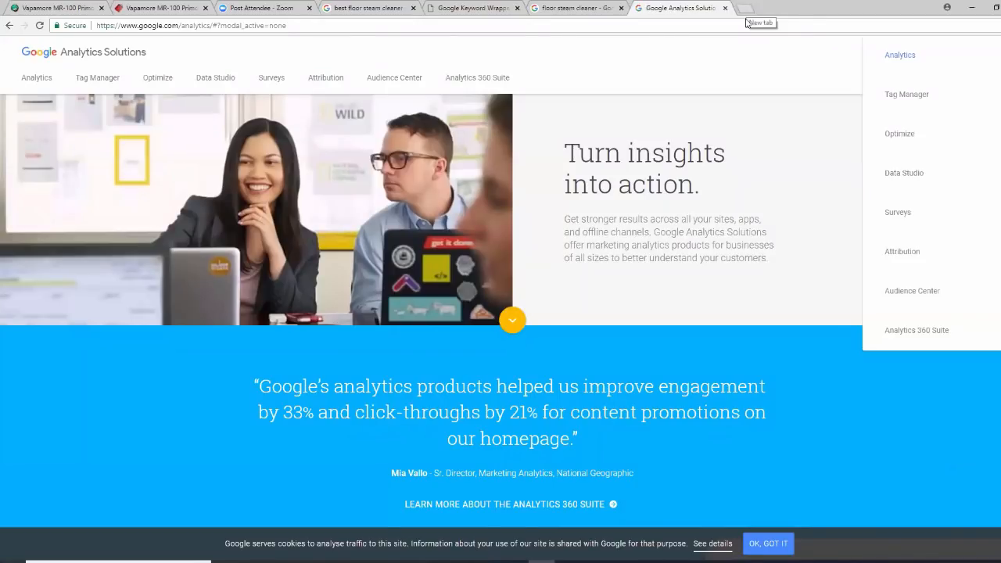
left_click(745, 10)
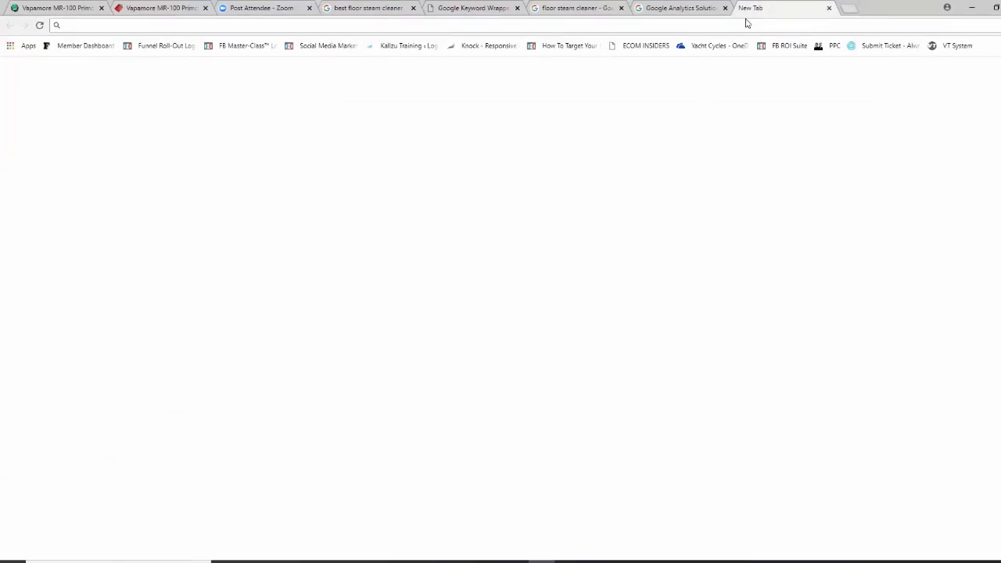
type("adwords.google.com")
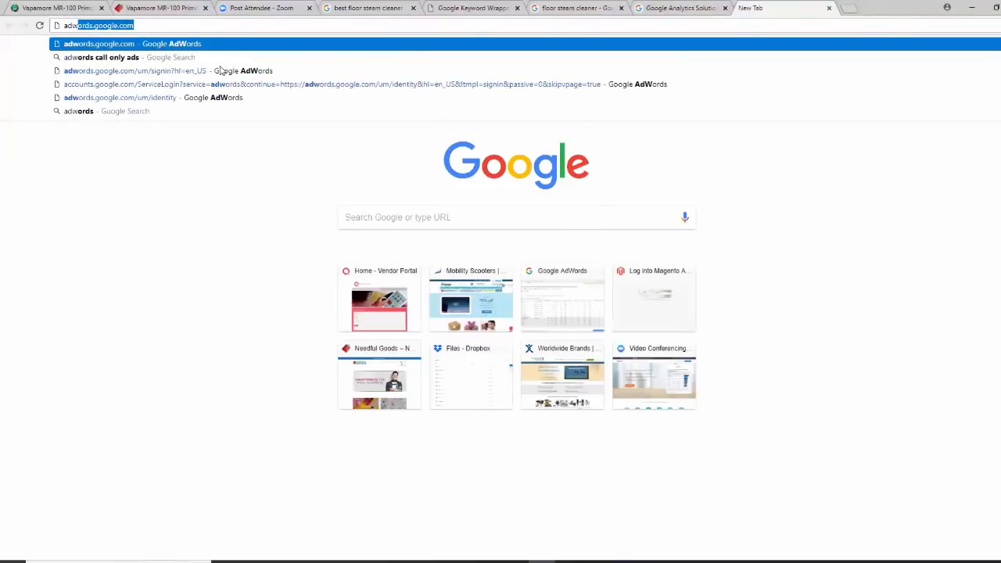
key("Return")
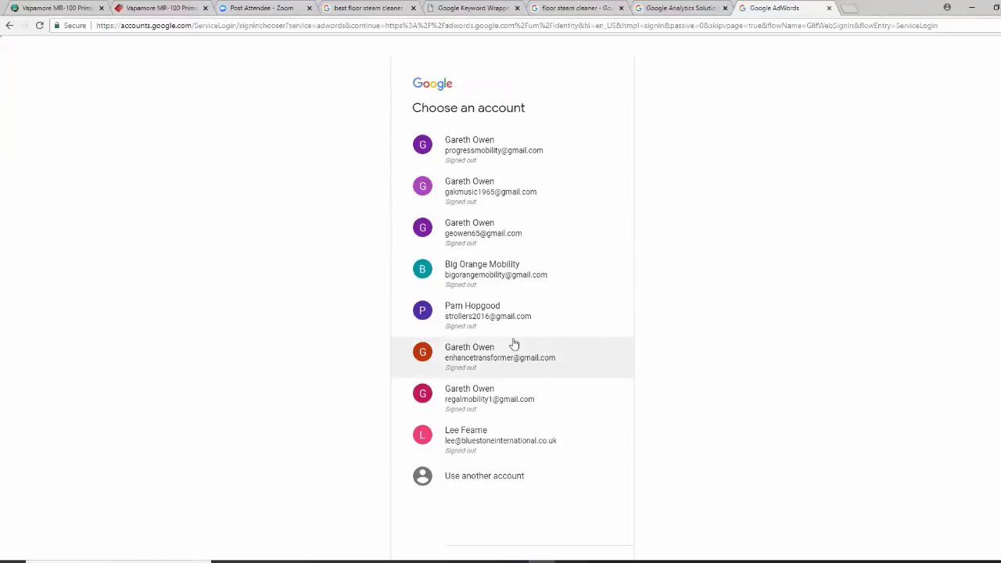
Sign in with the saved account and open Tools > Keyword Planner
left_click(458, 228)
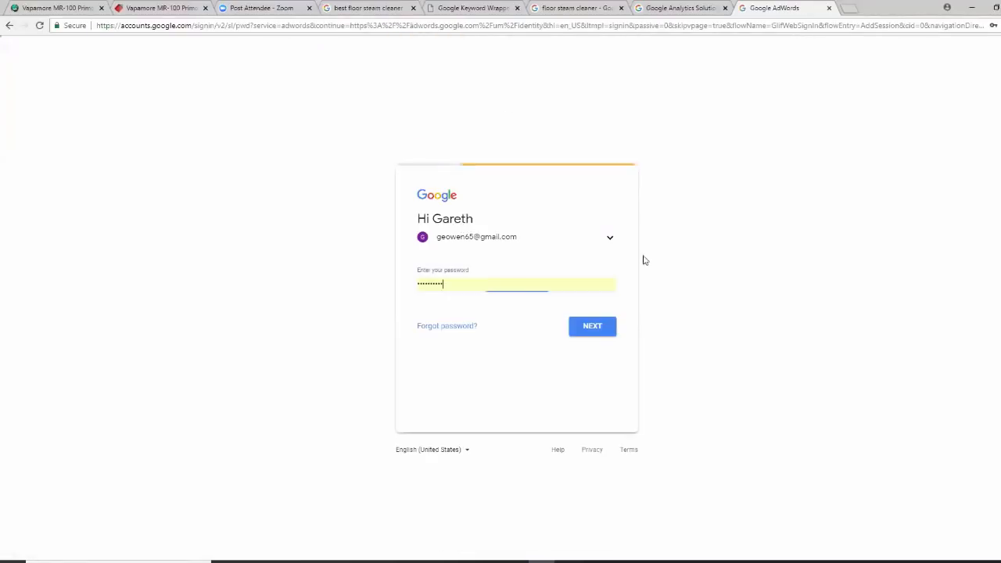
left_click(586, 332)
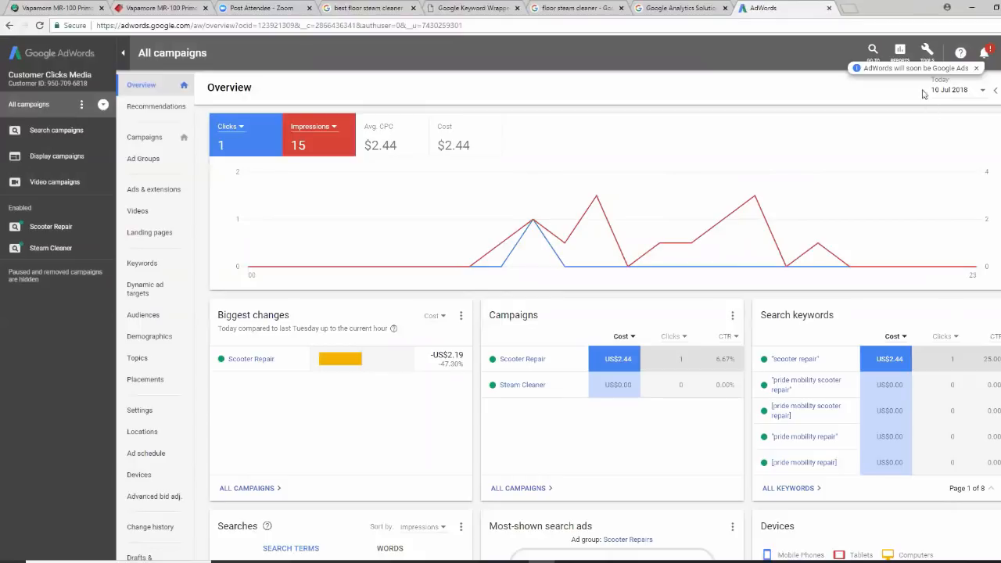
left_click(926, 49)
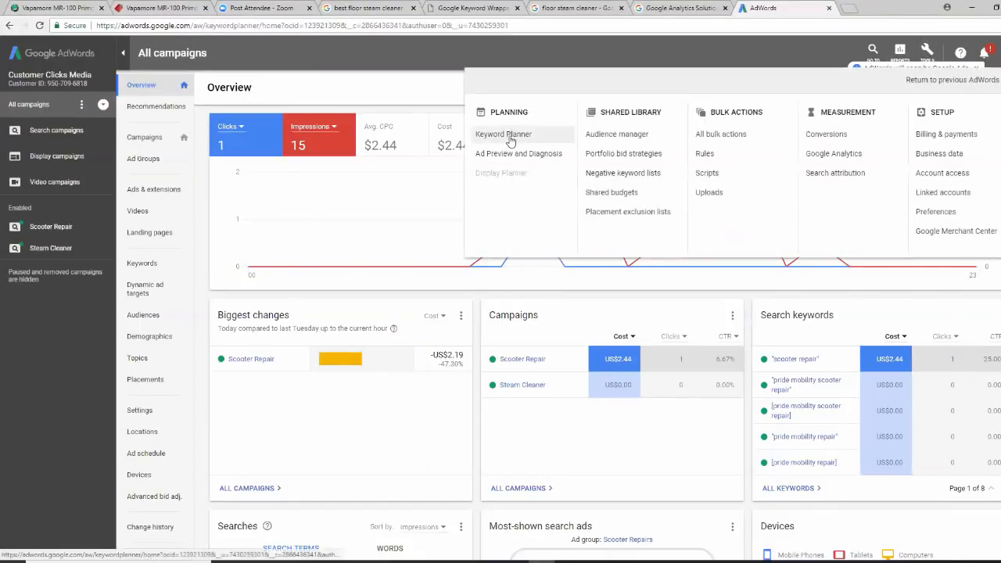
left_click(516, 145)
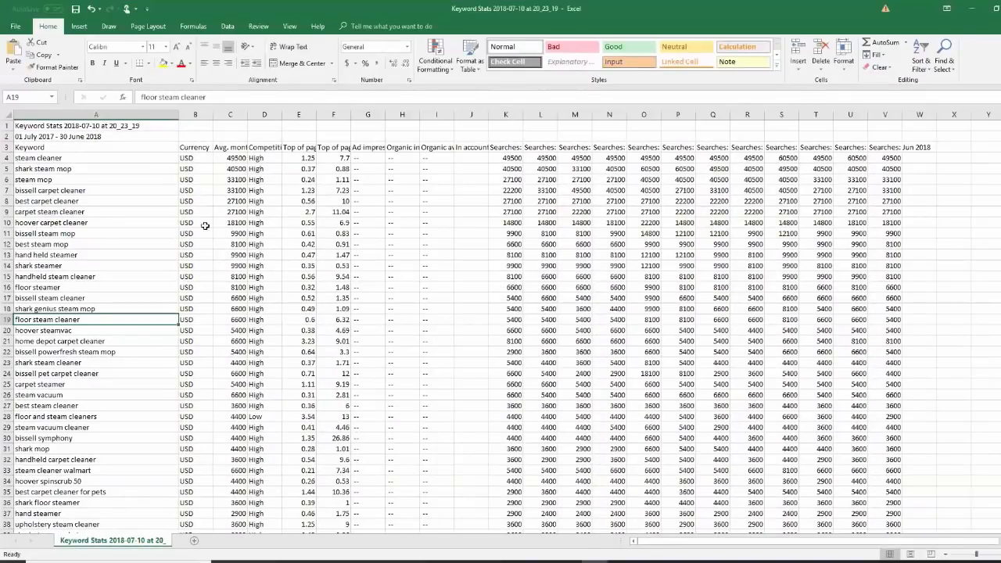
scroll(156, 340, "down", 1)
scroll(157, 340, "down", 4)
scroll(156, 341, "up", 5)
left_click_drag(248, 115, 419, 118)
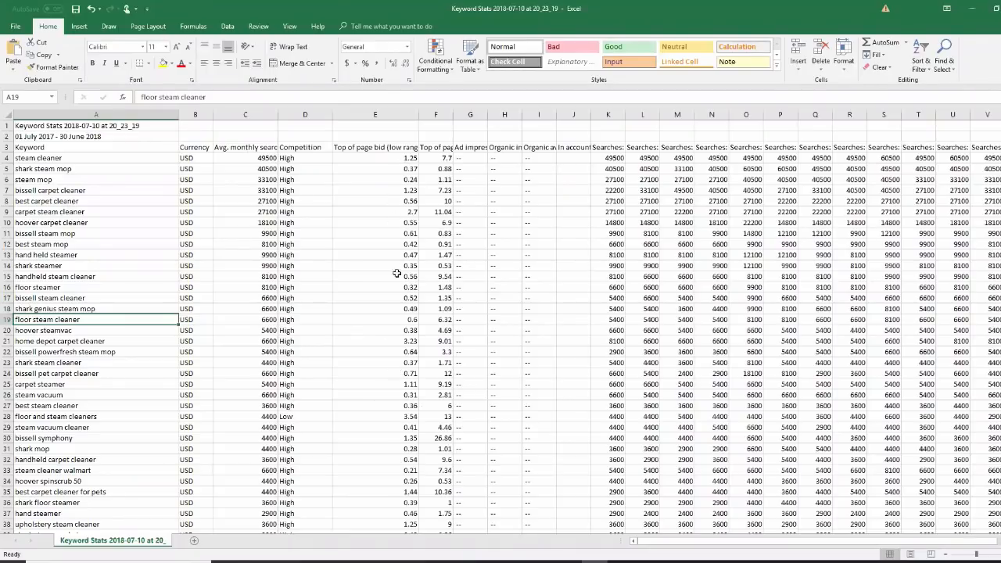
scroll(387, 192, "down", 3)
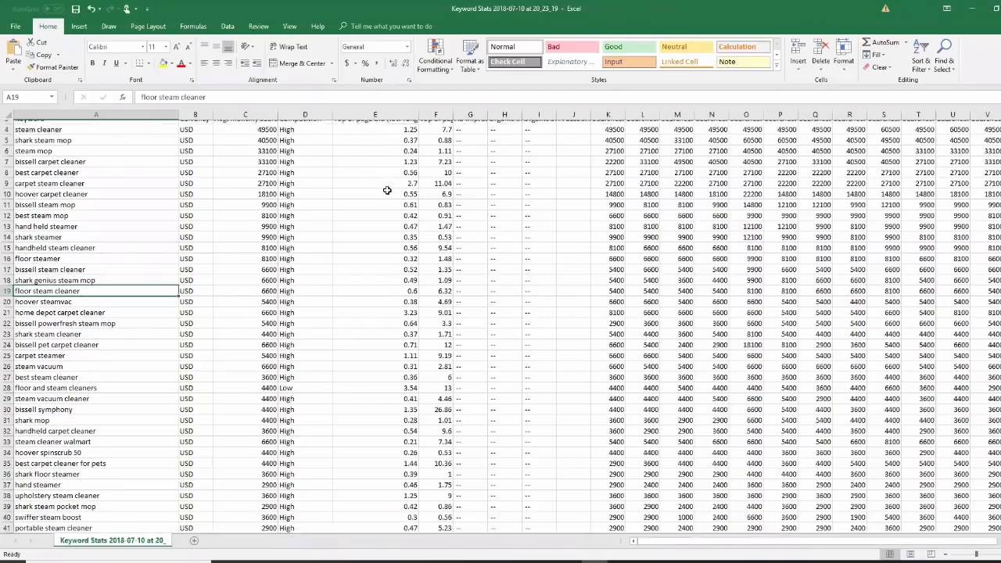
scroll(387, 190, "up", 3)
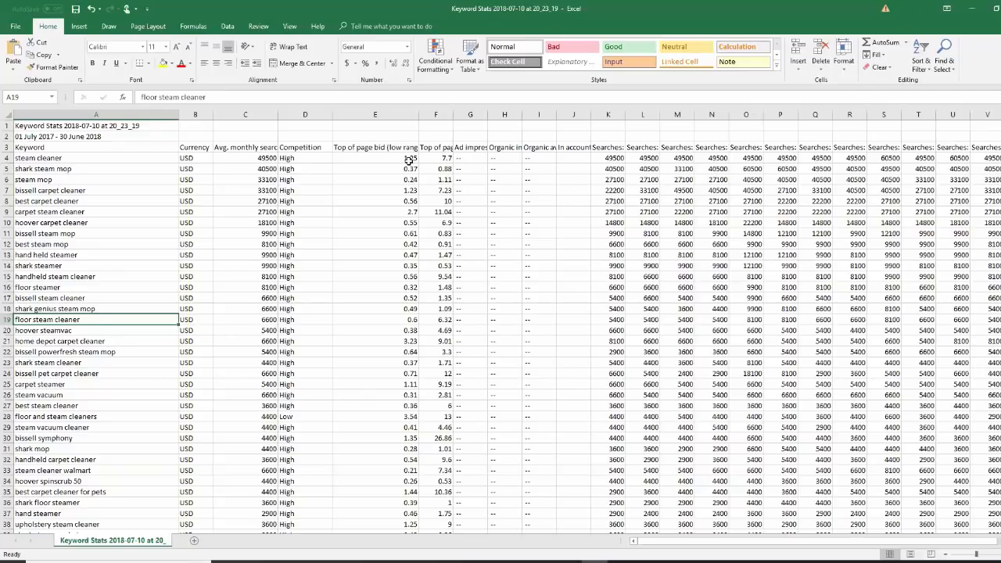
left_click(61, 199)
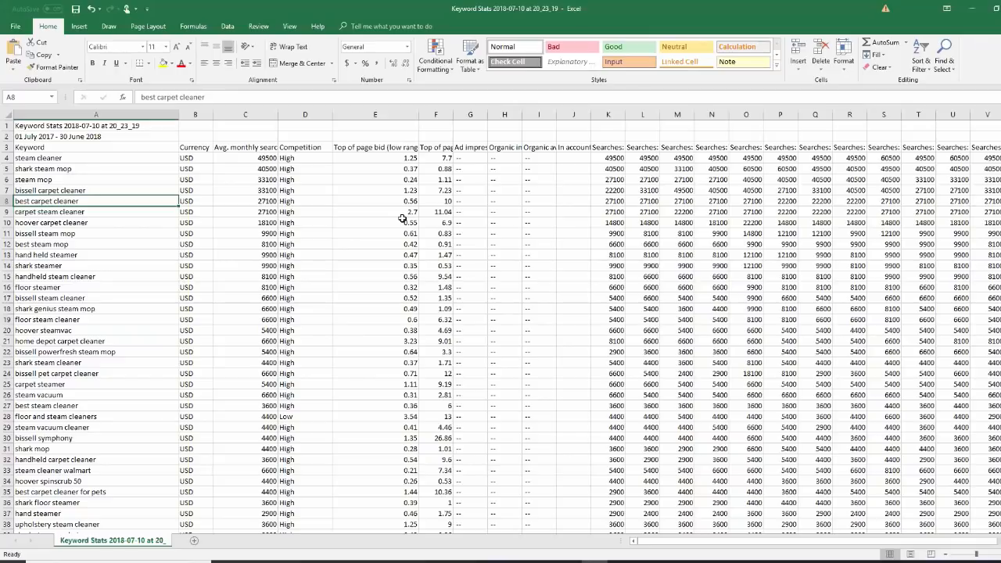
Widen Excel columns F and K to show the high-range bid heading, select A4, then minimize Excel
left_click_drag(454, 120, 494, 119)
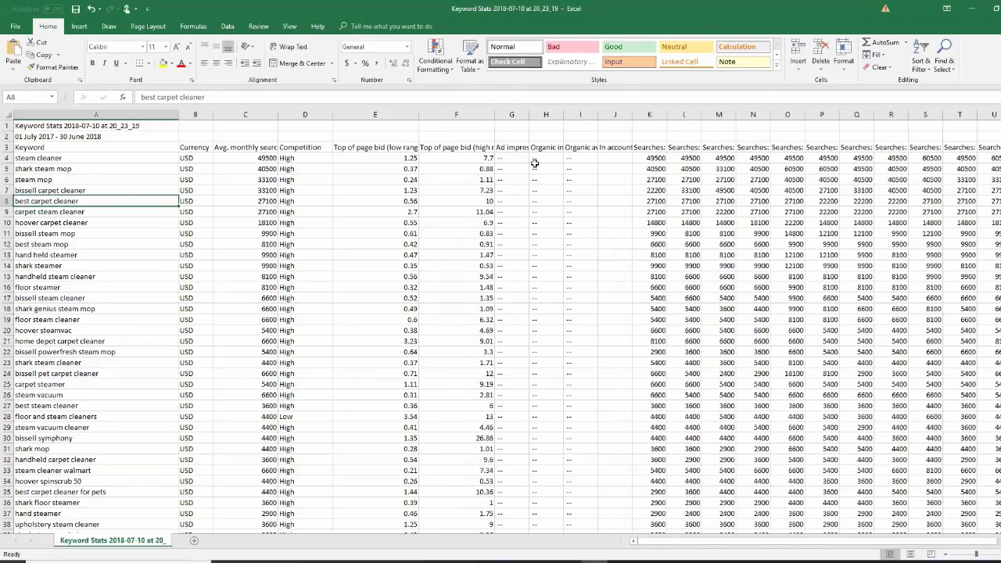
left_click_drag(667, 115, 687, 115)
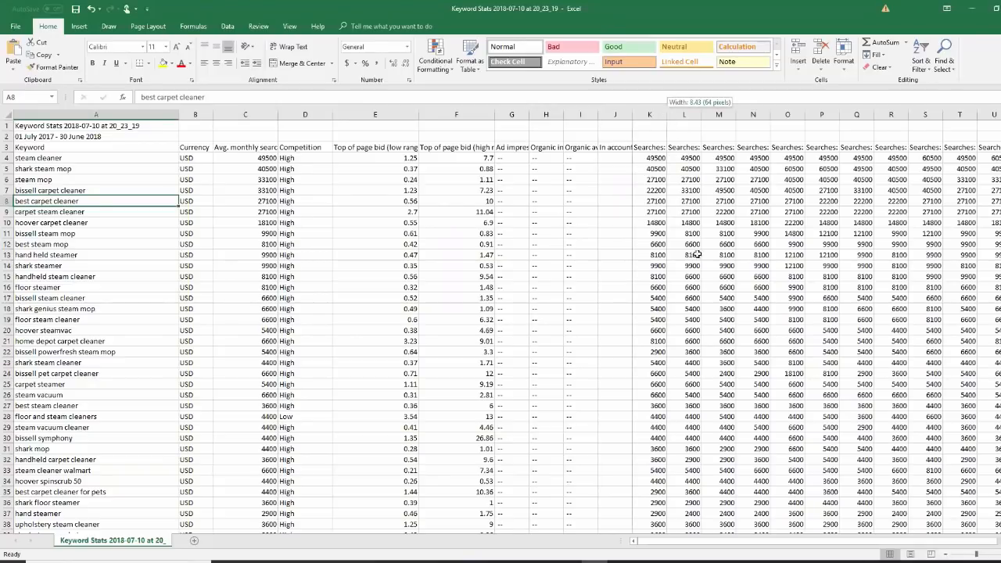
left_click(72, 161)
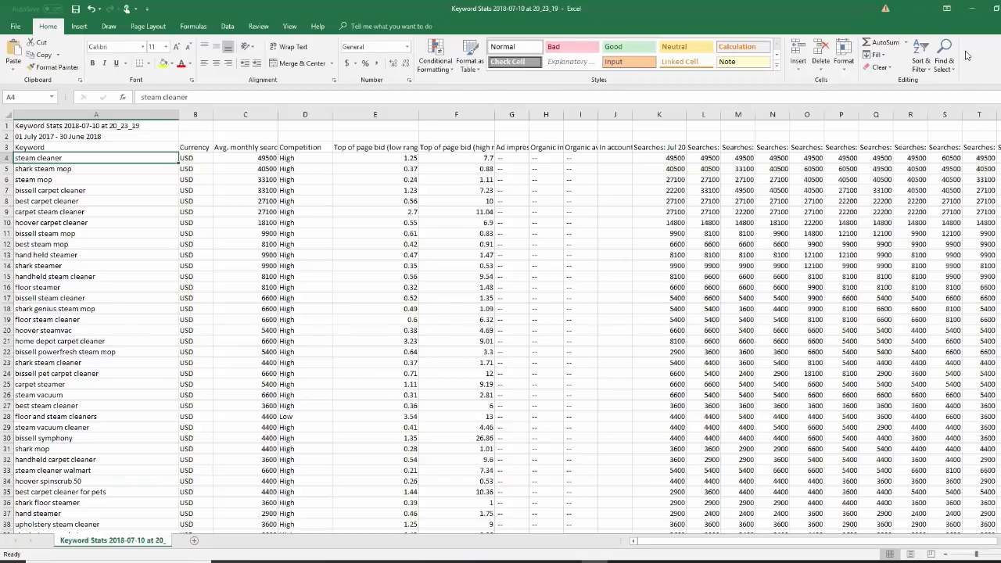
left_click(975, 17)
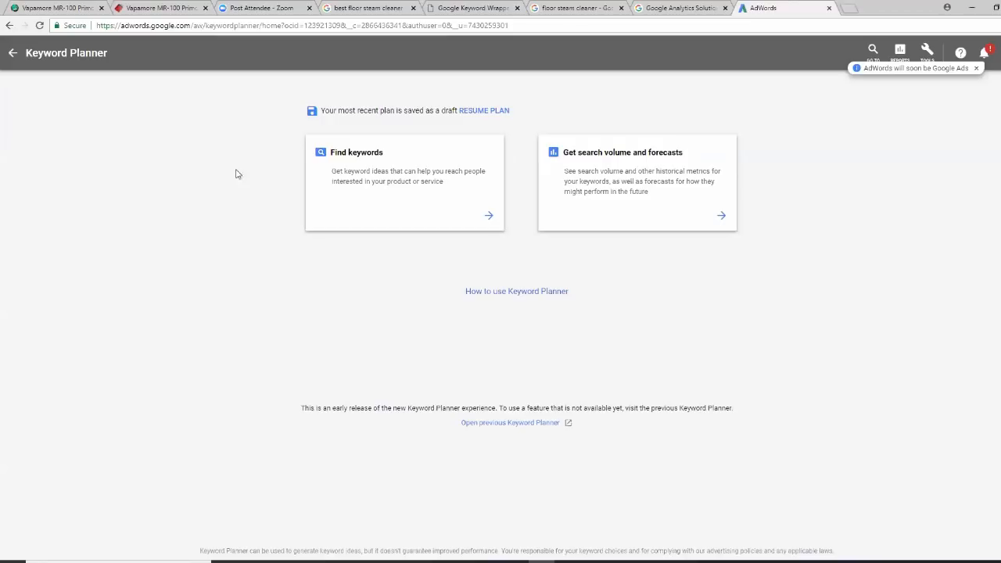
Replace the best floor steam cleaner query with 'golf balls' and scroll through its results
left_click(365, 9)
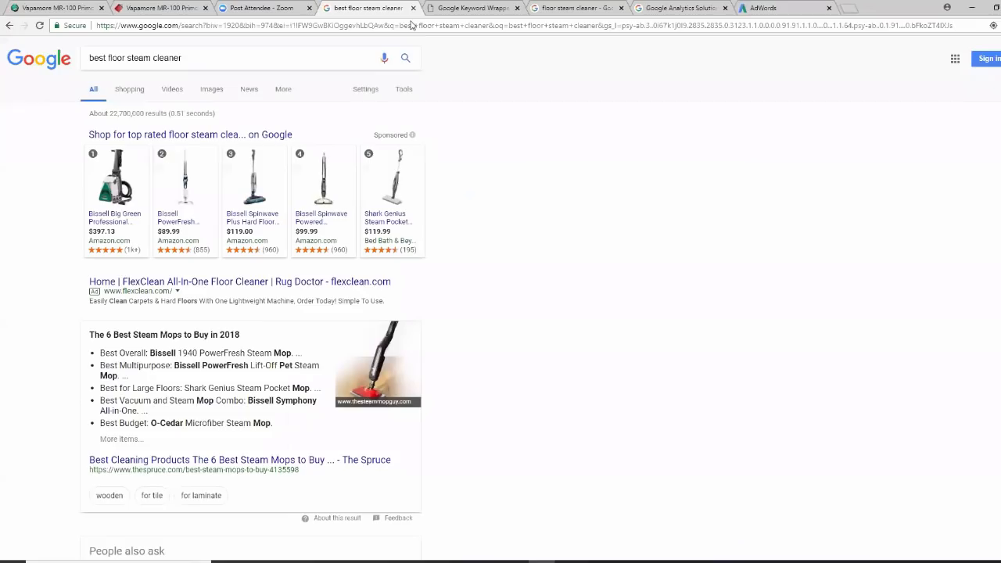
left_click_drag(204, 61, 1, 76)
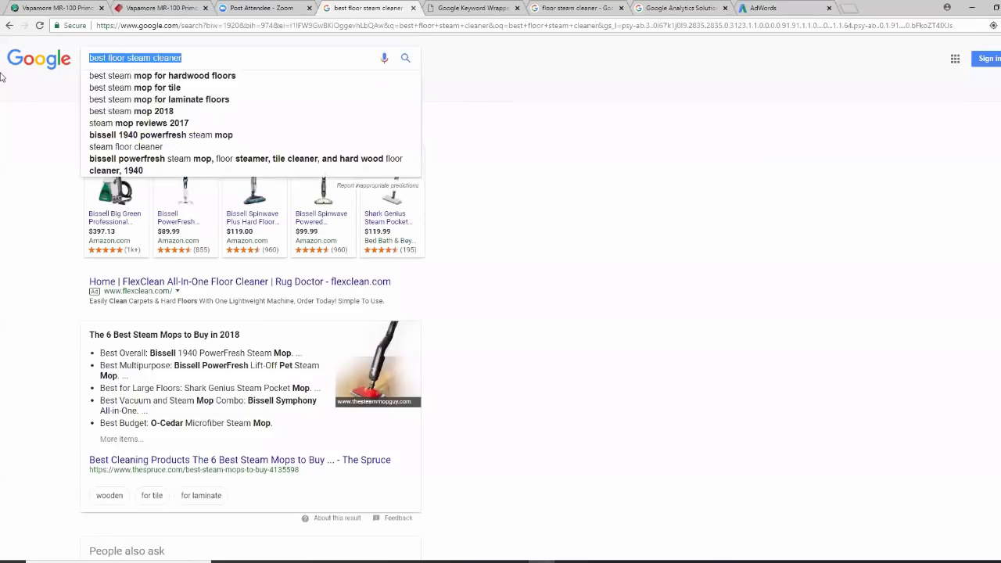
key("BackSpace")
type("golf ")
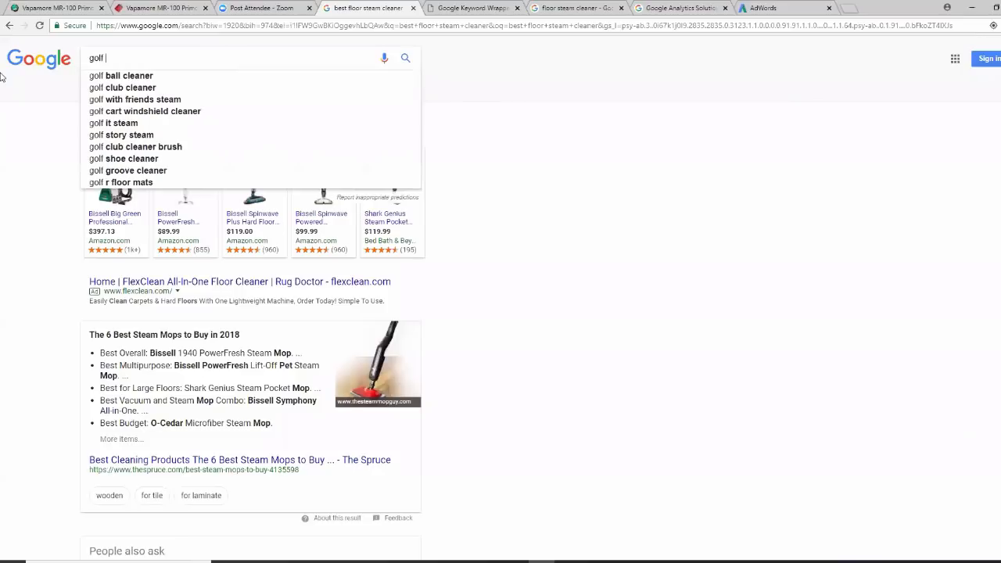
type("balls")
key("Return")
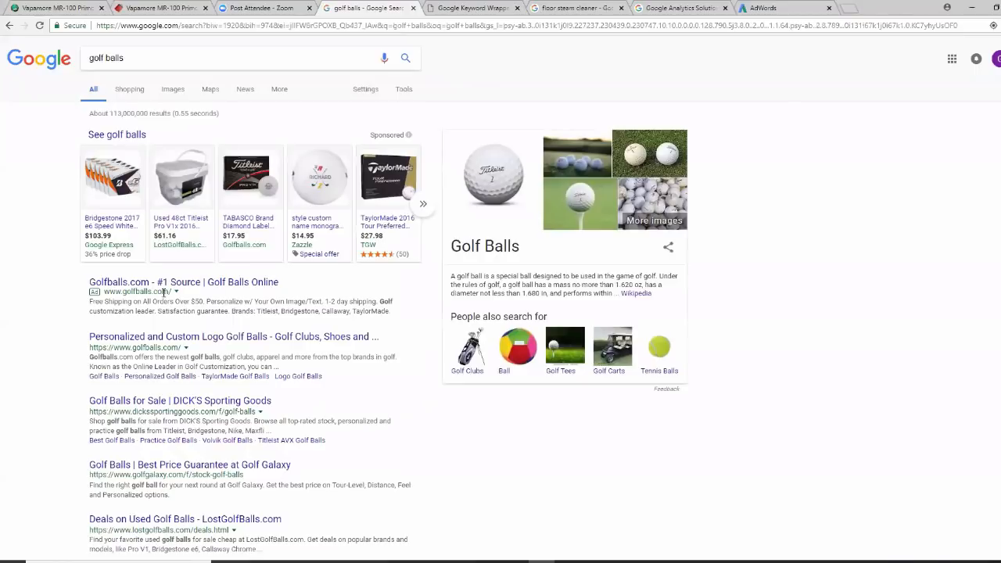
scroll(163, 289, "down", 1)
scroll(163, 289, "down", 3)
scroll(164, 289, "up", 4)
Clear the golf balls query from the search box and dismiss the recent-searches suggestions
left_click(140, 61)
left_click_drag(133, 62, 82, 66)
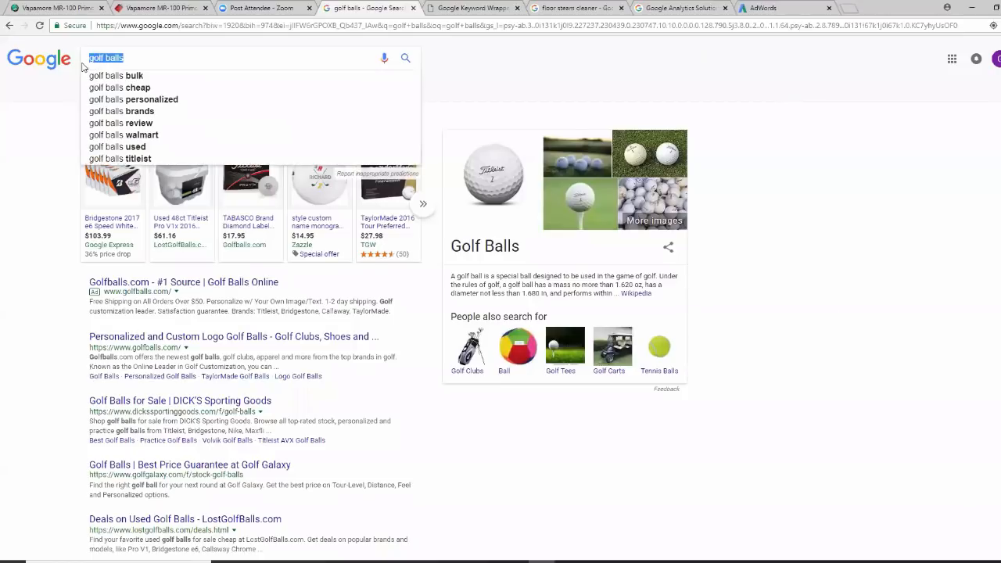
key("BackSpace")
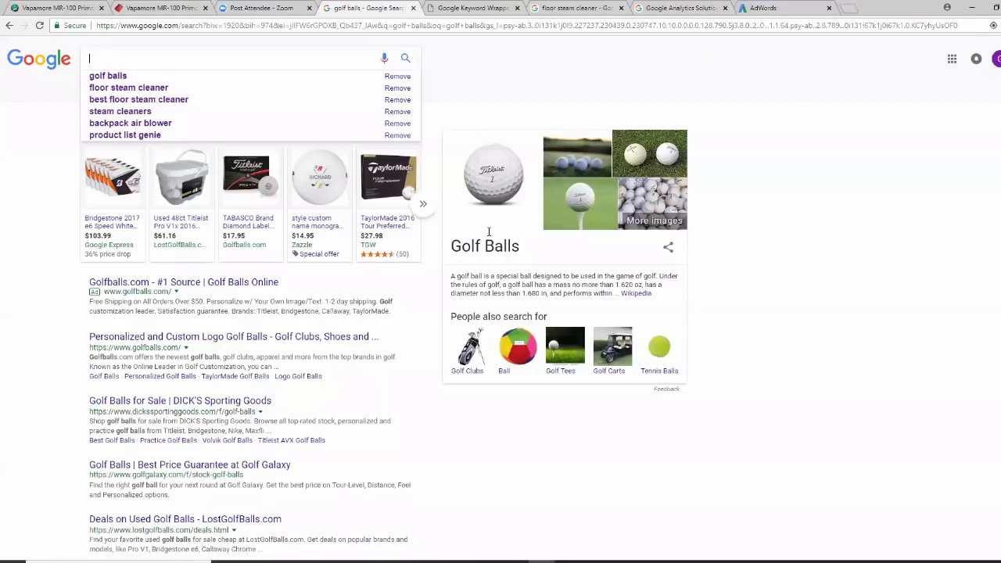
left_click(821, 301)
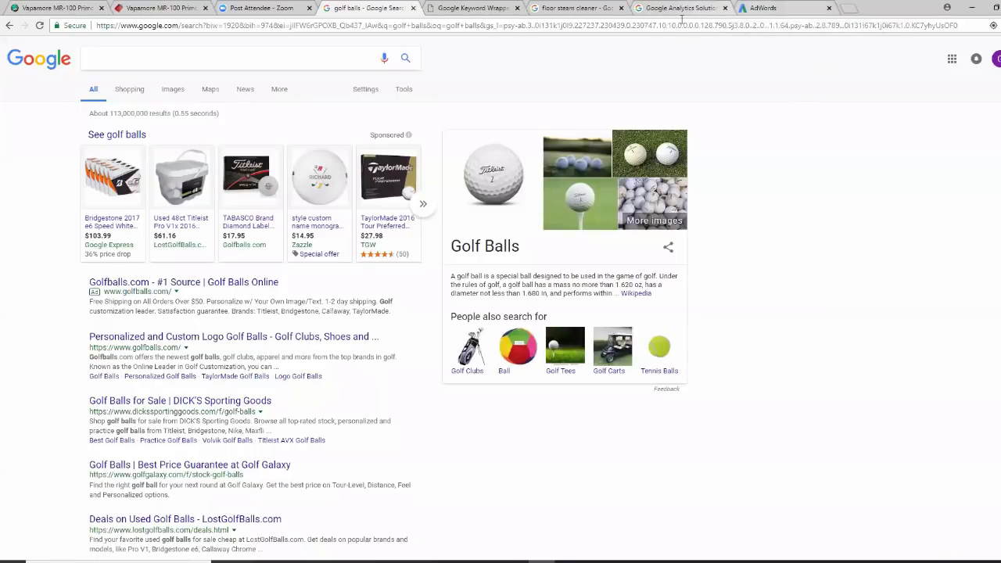
Enter 'golf balls' as the Keyword Planner seed keyword and generate its keyword ideas
left_click(770, 8)
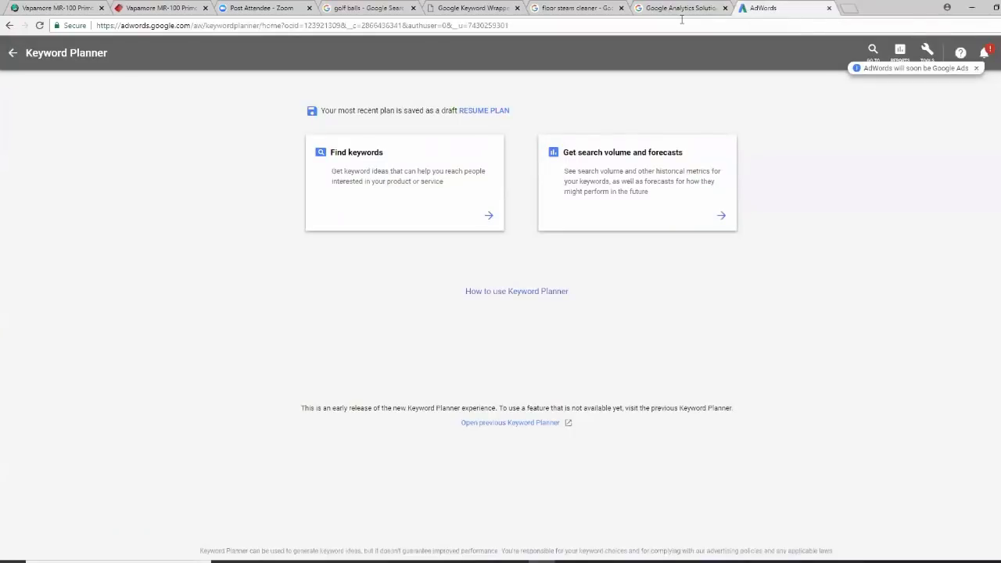
left_click(383, 172)
left_click(391, 190)
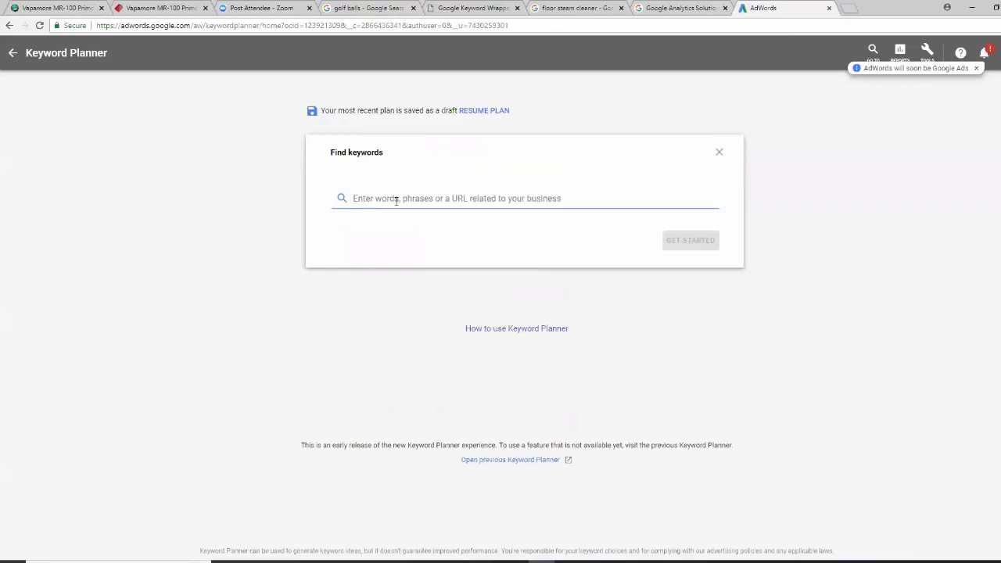
type("golf balls")
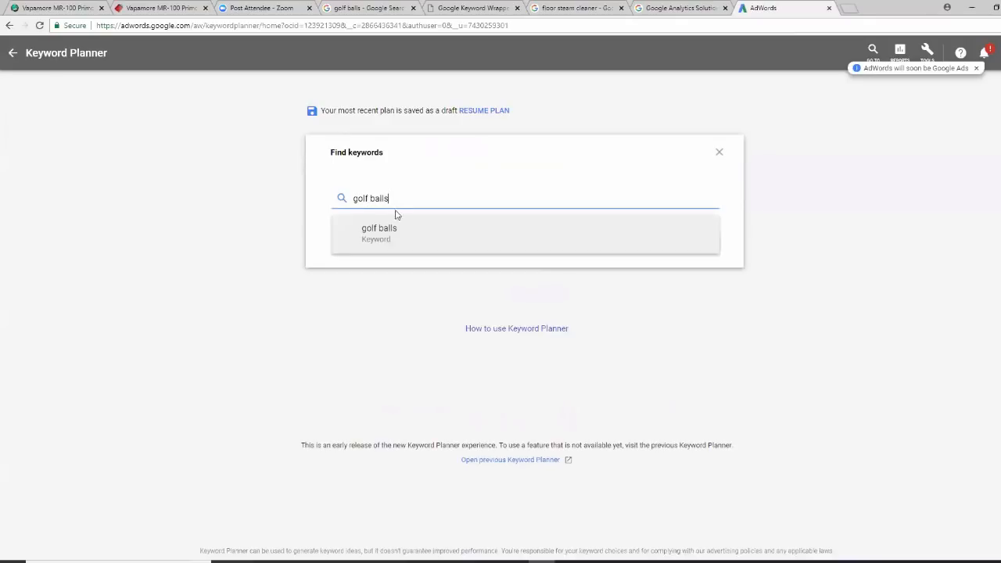
left_click(393, 233)
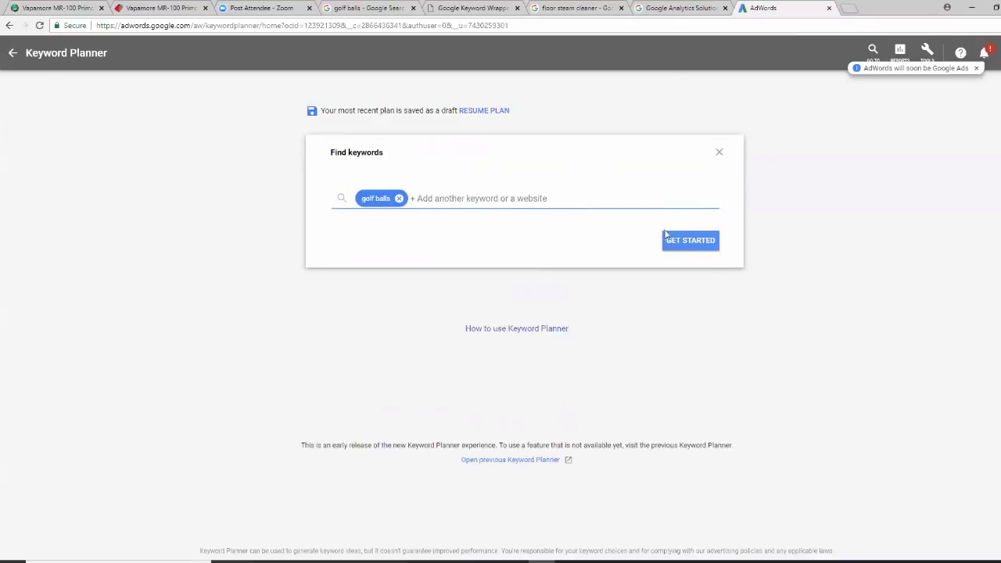
left_click(344, 11)
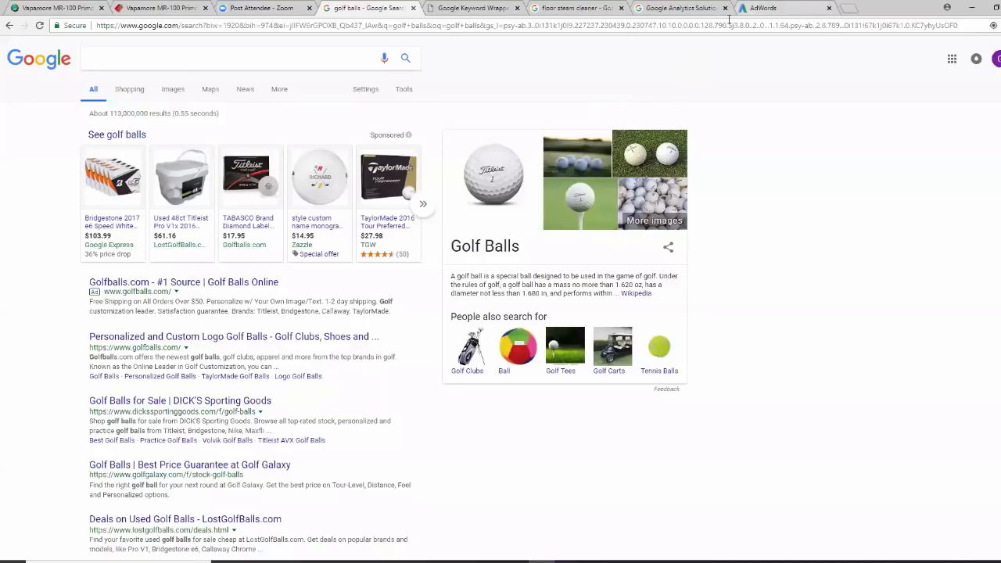
left_click(755, 9)
left_click(681, 244)
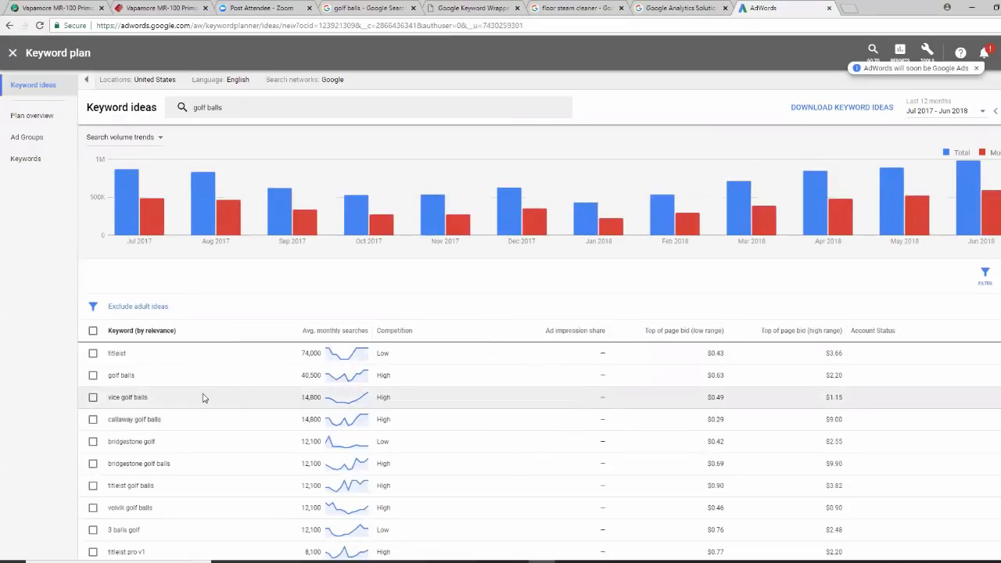
Review the golf balls keyword ideas' bid columns, highlighting callaway golf balls' $9.00 high-range bid
scroll(203, 398, "down", 1)
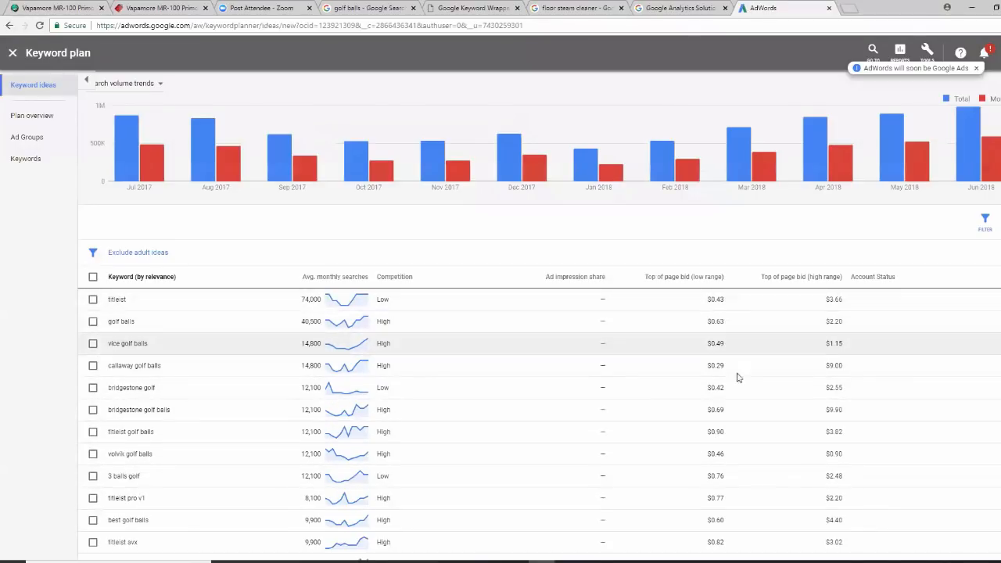
scroll(737, 453, "down", 2)
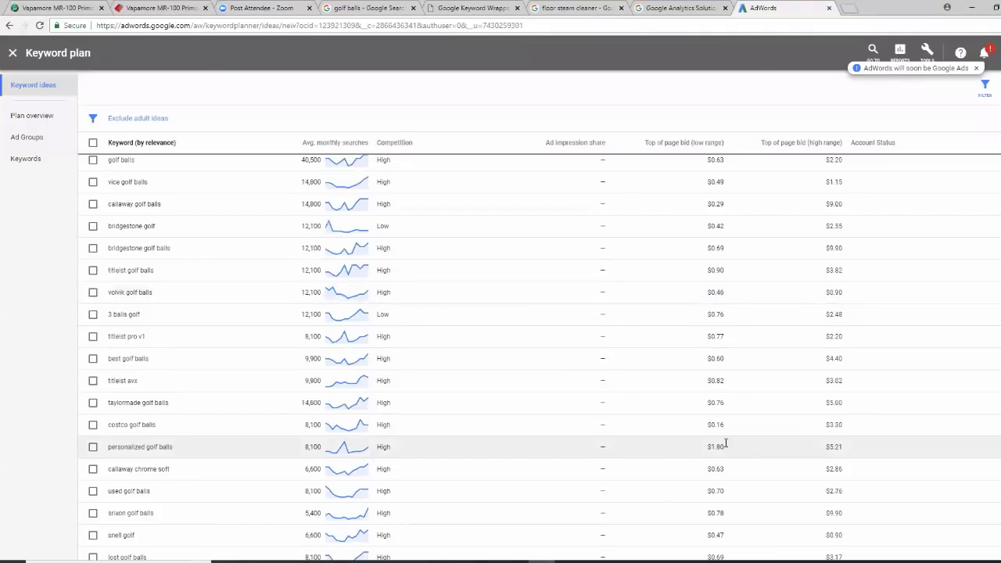
scroll(726, 444, "up", 3)
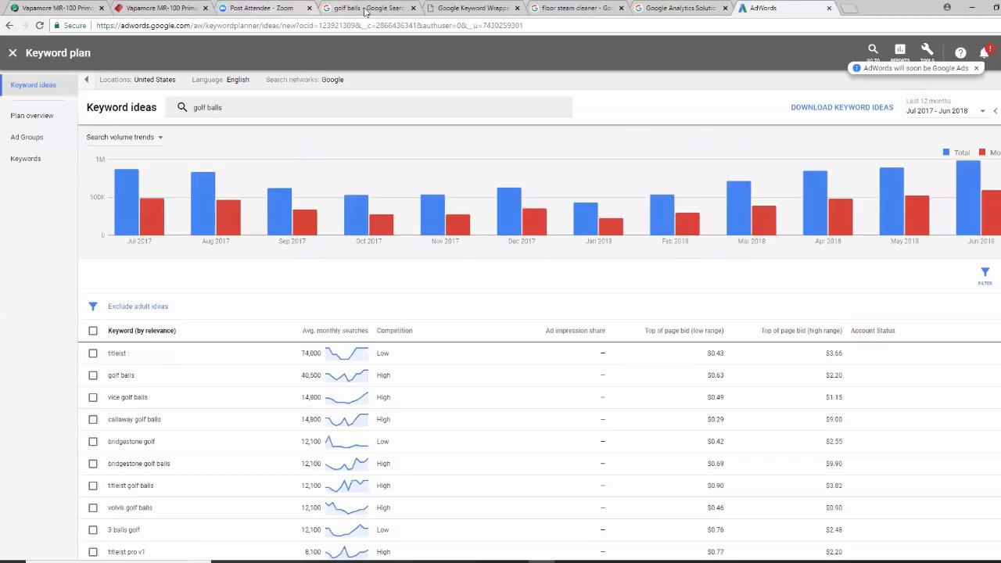
left_click(350, 11)
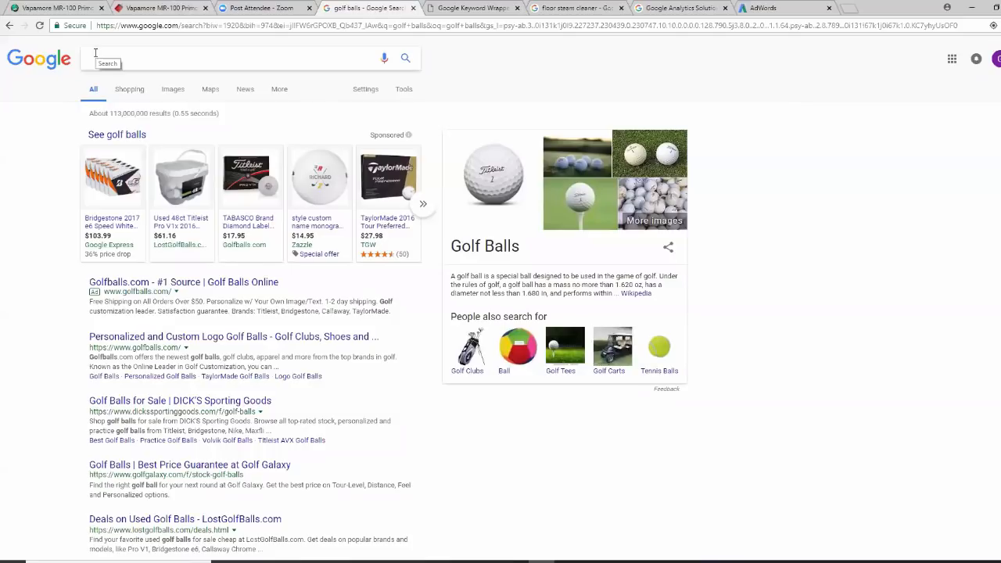
left_click(751, 8)
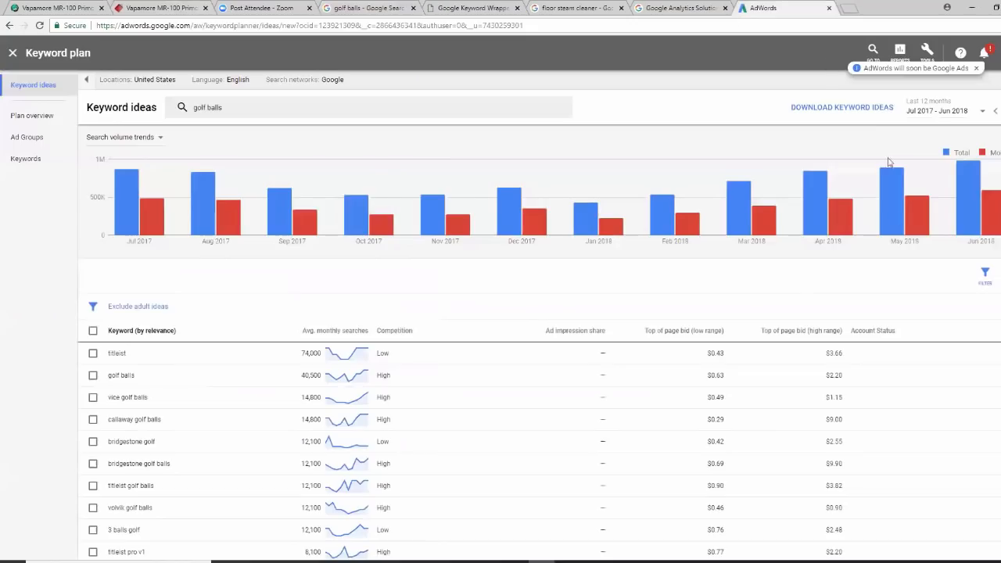
scroll(251, 364, "down", 1)
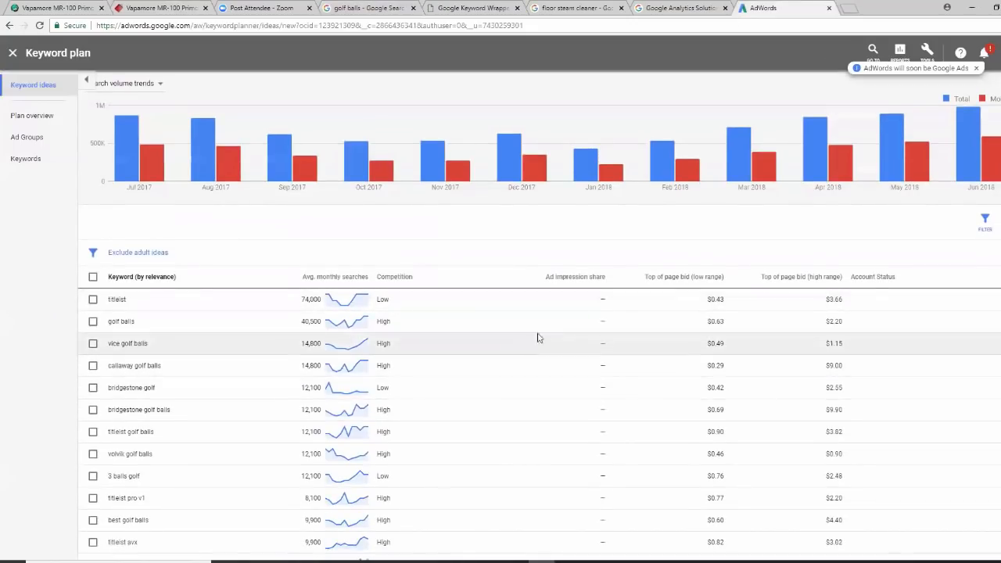
scroll(679, 296, "down", 1)
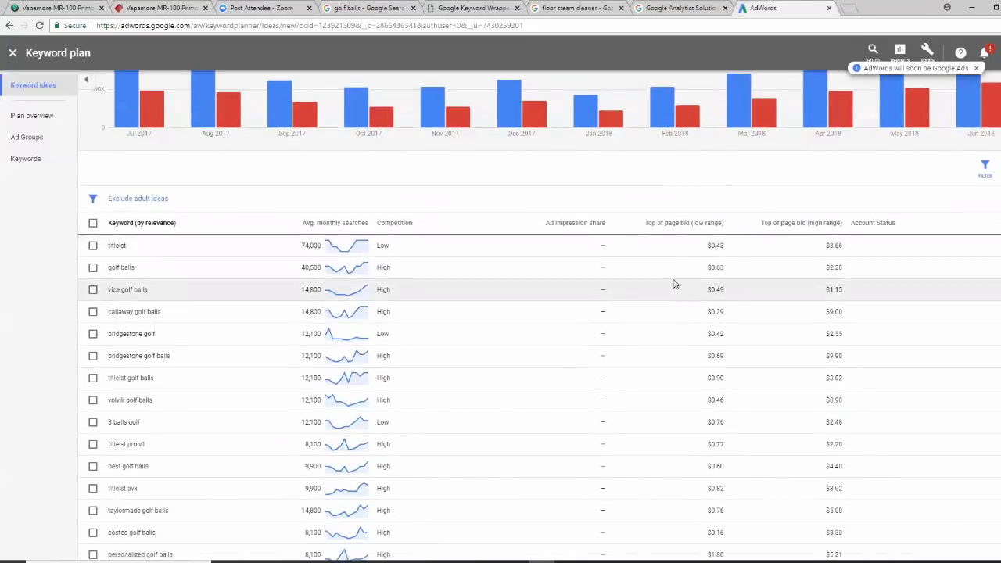
mouse_move(709, 228)
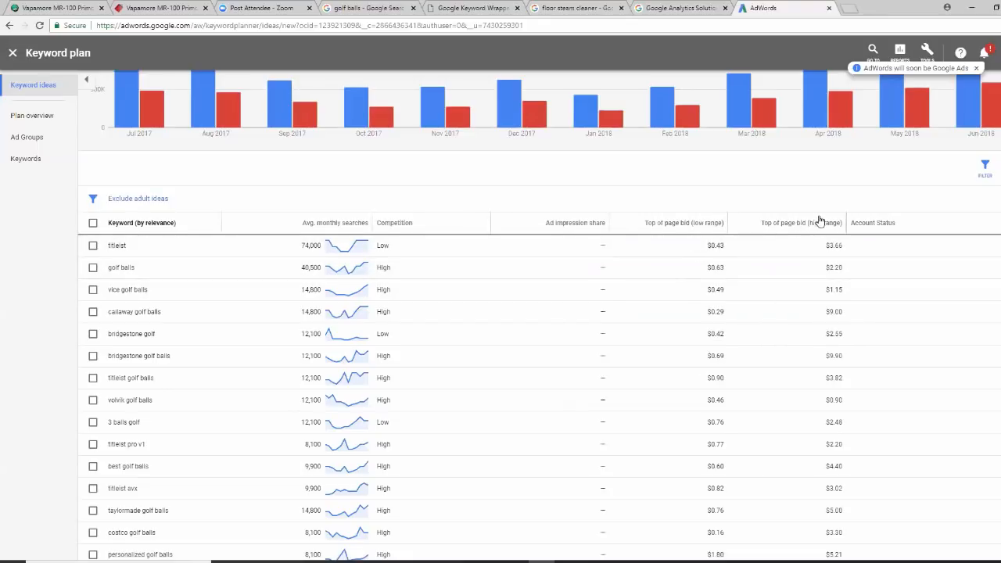
mouse_move(822, 228)
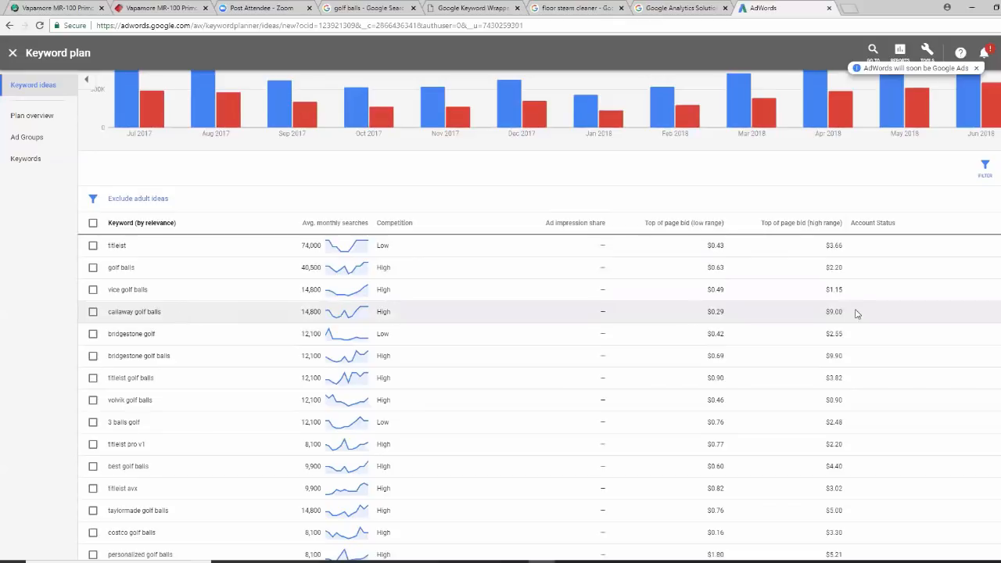
left_click_drag(845, 316, 823, 315)
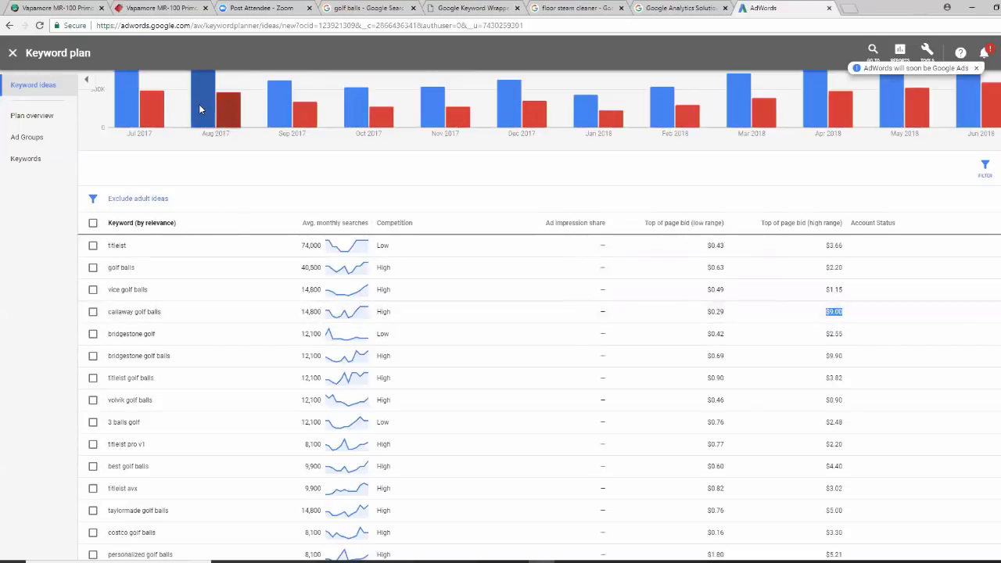
mouse_move(200, 107)
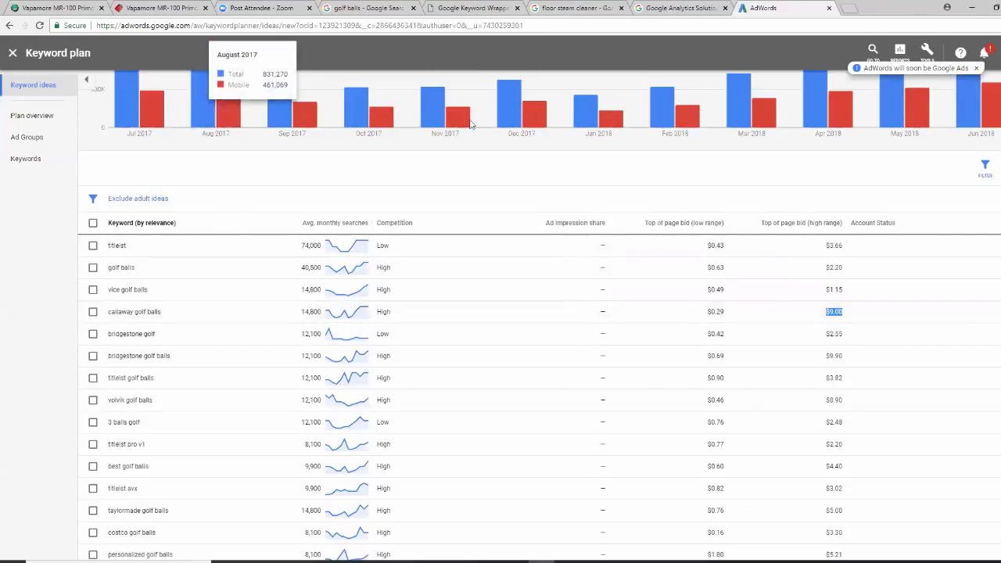
Compare low top-of-page bids from callaway to best golf balls, highlighting volvik golf balls' $0.46 bid
left_click(367, 8)
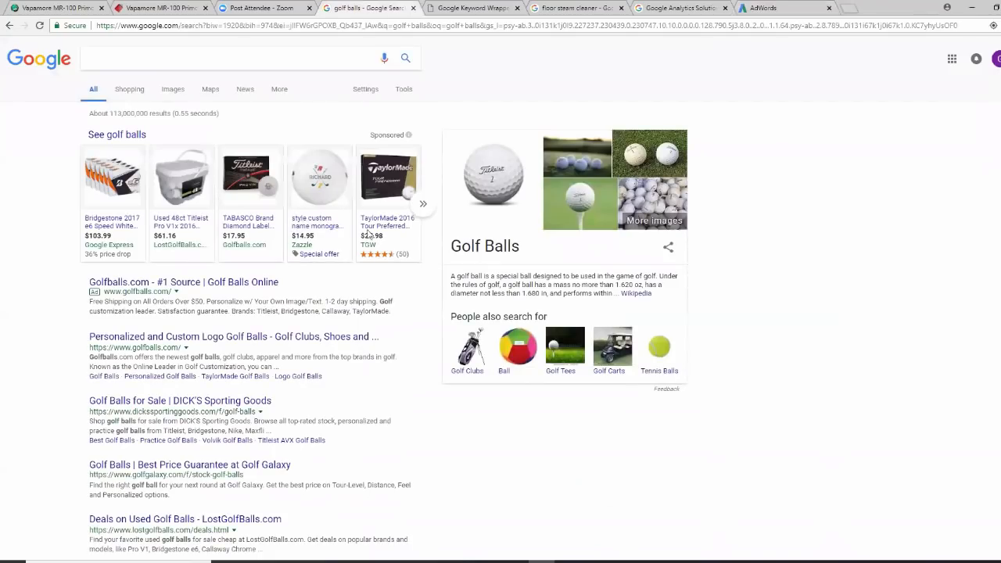
left_click(754, 8)
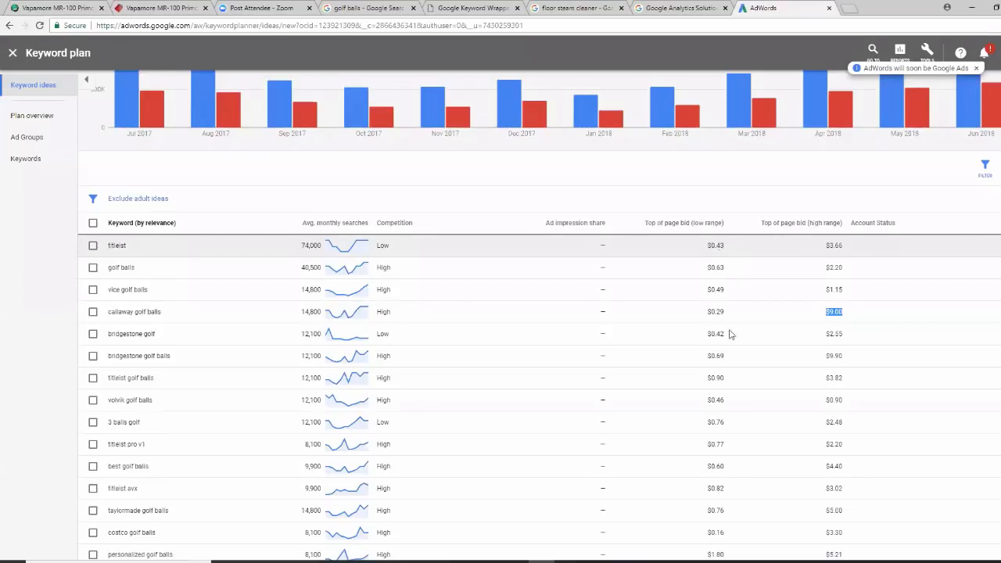
left_click_drag(723, 468, 718, 288)
left_click(718, 287)
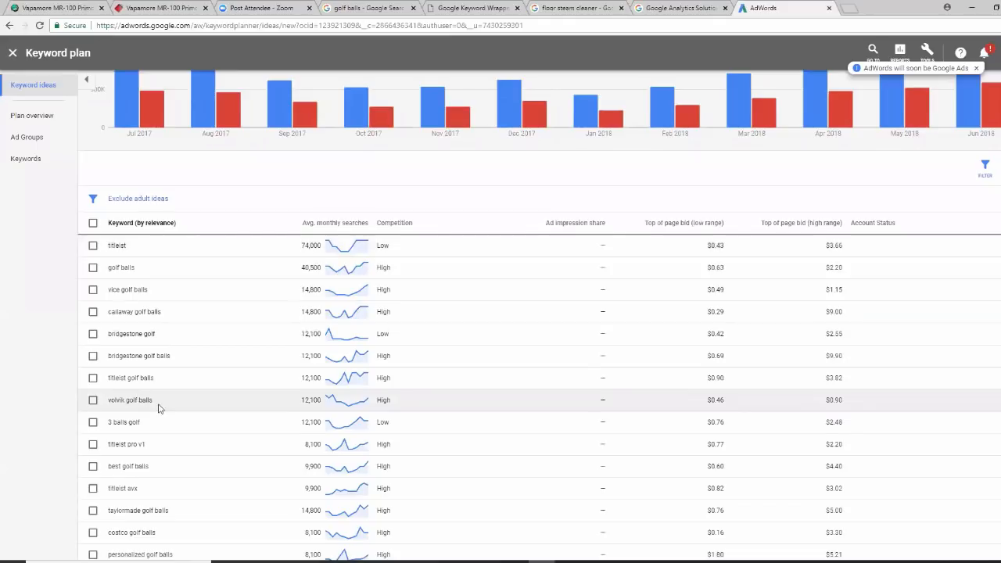
mouse_move(154, 401)
left_mouse_down()
mouse_move(128, 399)
mouse_move(154, 402)
left_mouse_up()
left_click(108, 408)
left_click_drag(727, 403, 707, 402)
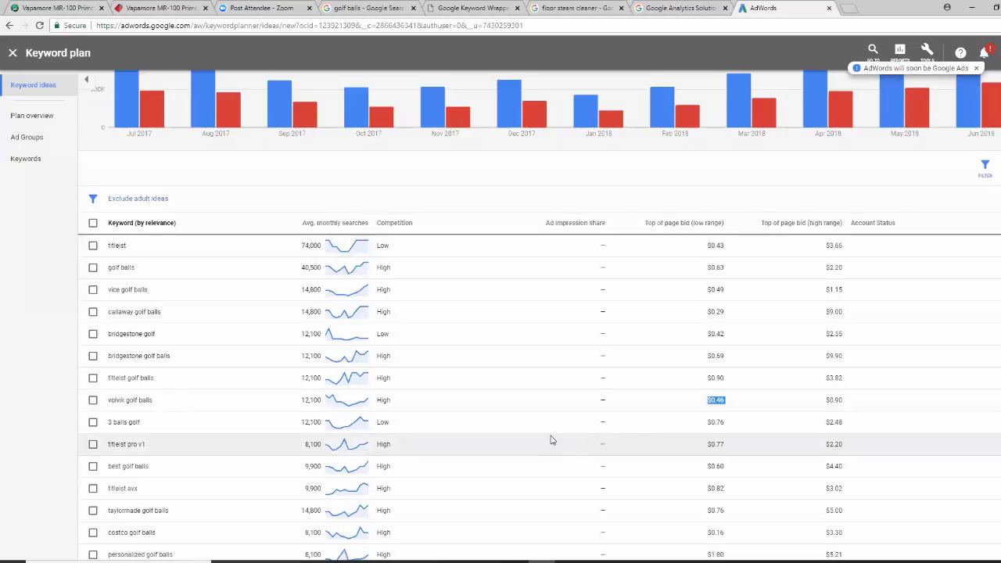
scroll(551, 440, "up", 2)
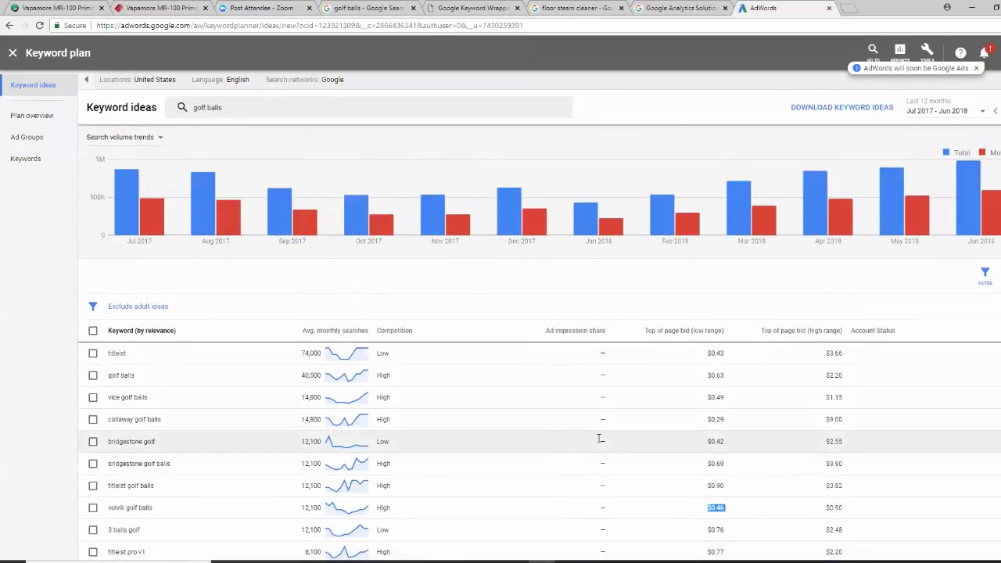
Close the golf balls plan and open the Steam Cleaner campaign from the search campaigns list
left_click(11, 54)
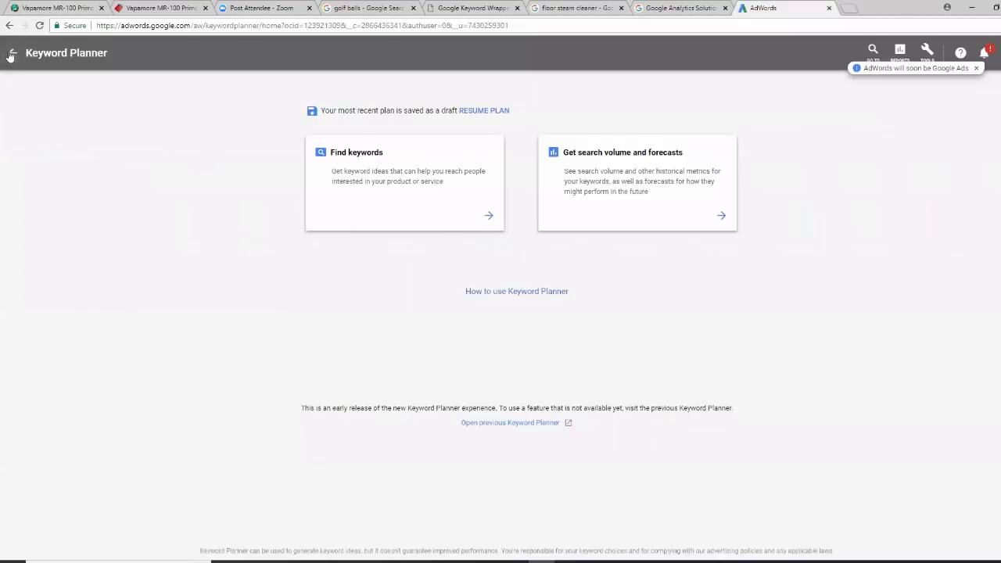
left_click(8, 53)
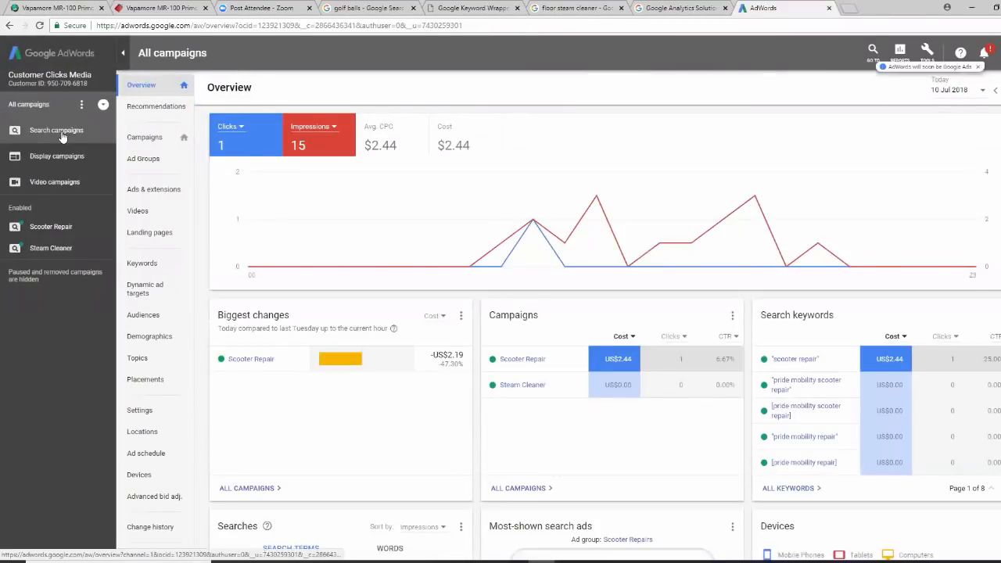
left_click(61, 133)
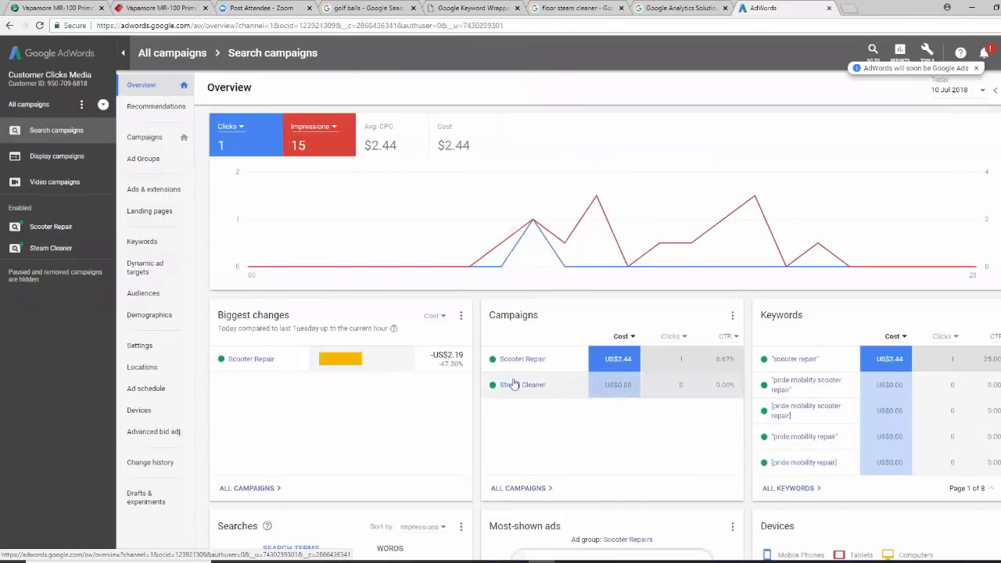
left_click(153, 138)
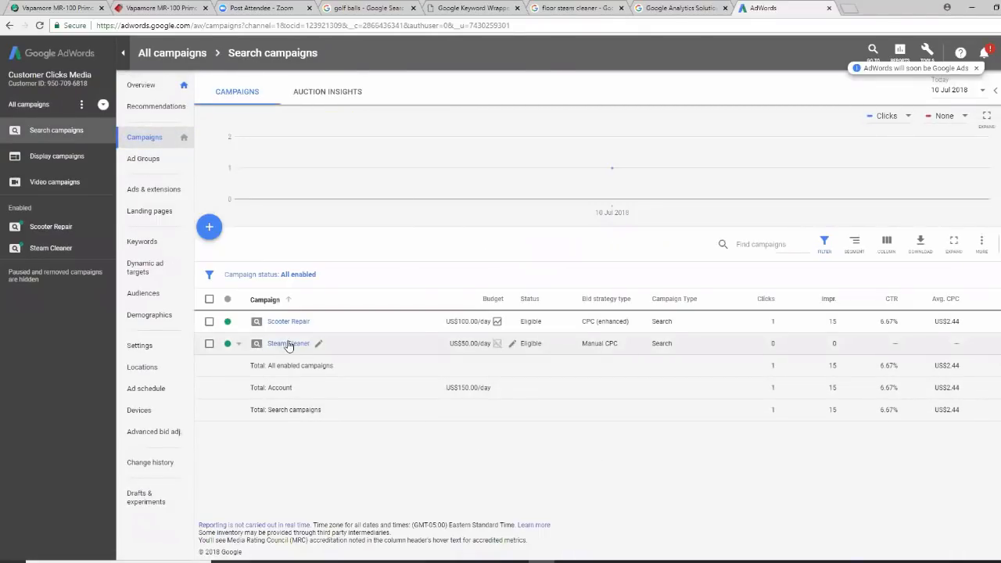
left_click(289, 345)
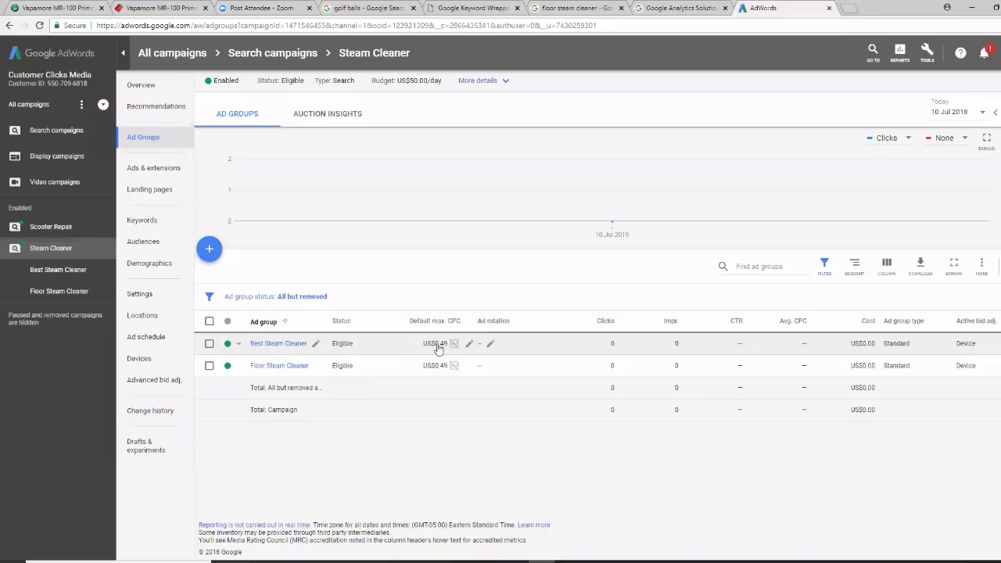
mouse_move(449, 350)
mouse_move(800, 327)
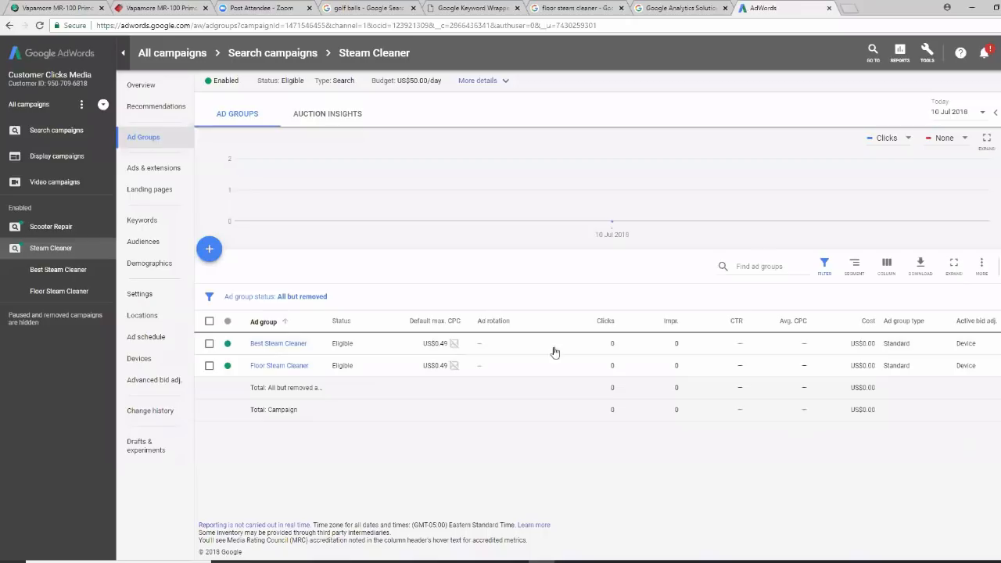
Sign out of the current account and sign back in with another saved Google account
left_click(996, 53)
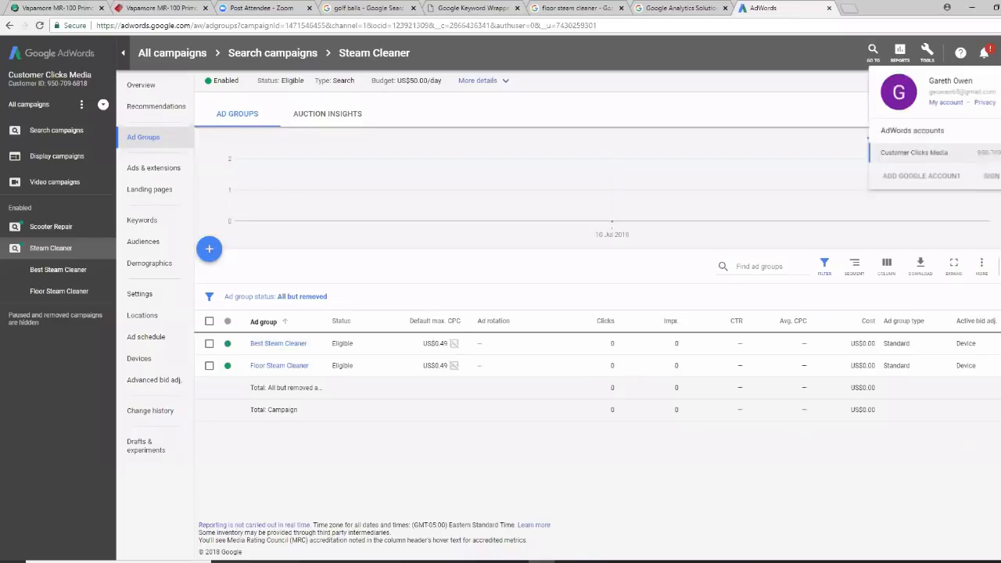
left_click(988, 182)
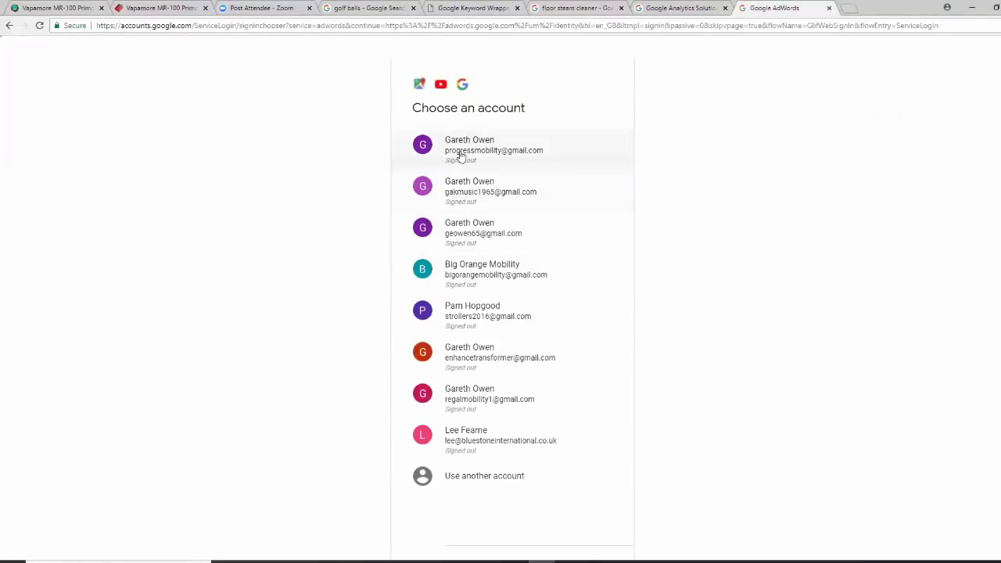
left_click(460, 157)
left_click(594, 329)
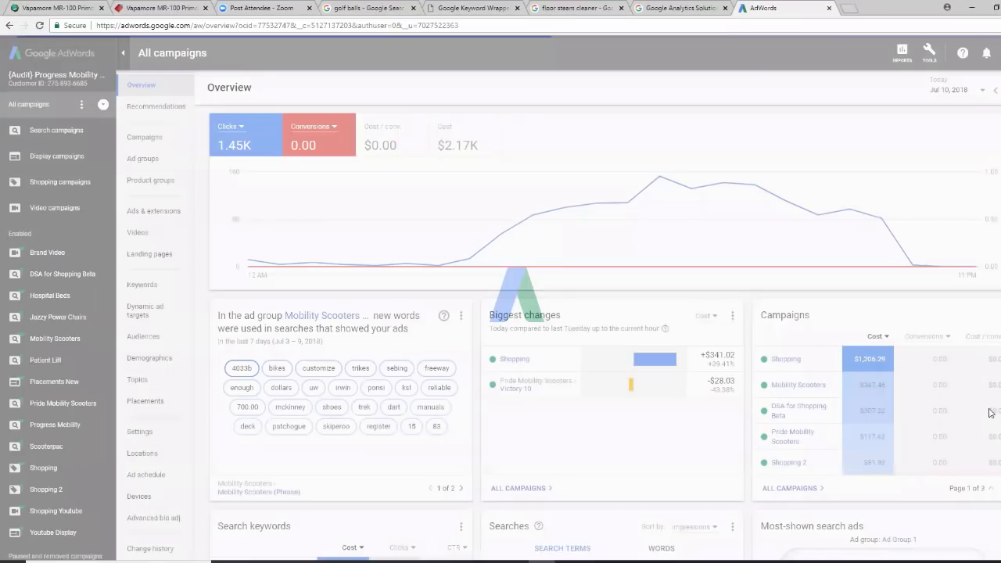
Open the Mobility Scooters campaign, sort its ad groups by clicks, and open Mobility Scooters (Exact)
left_click(146, 138)
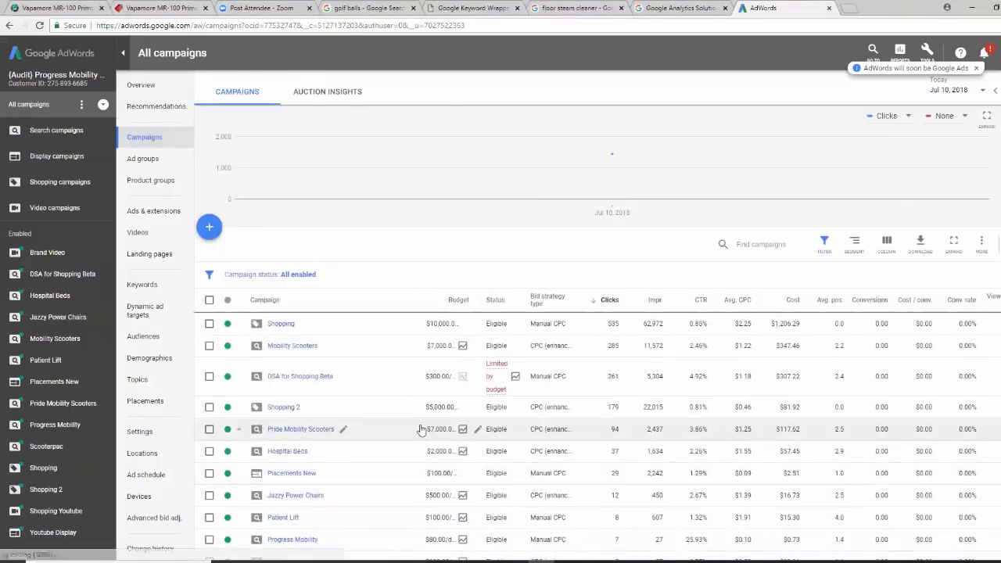
left_click(304, 347)
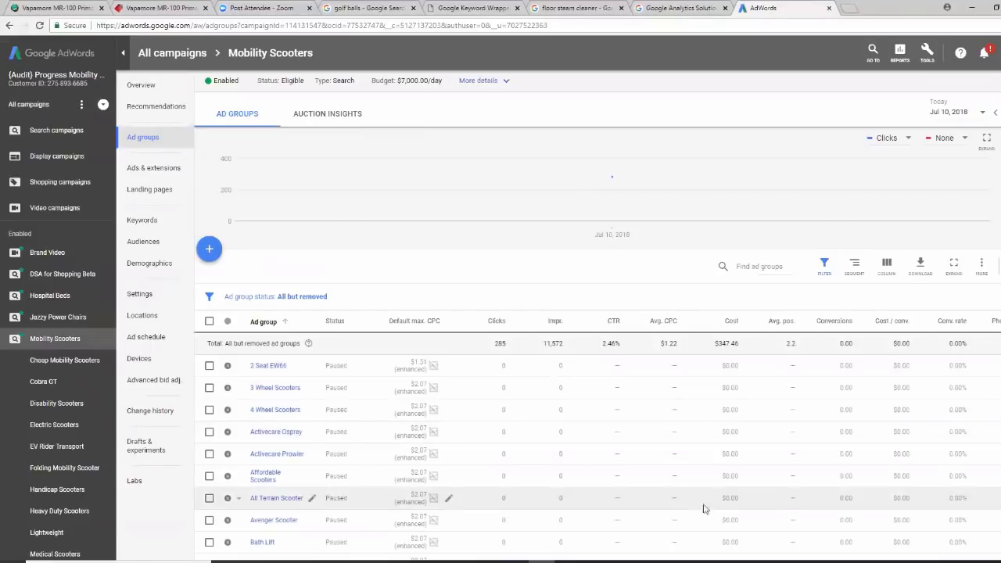
left_click(500, 326)
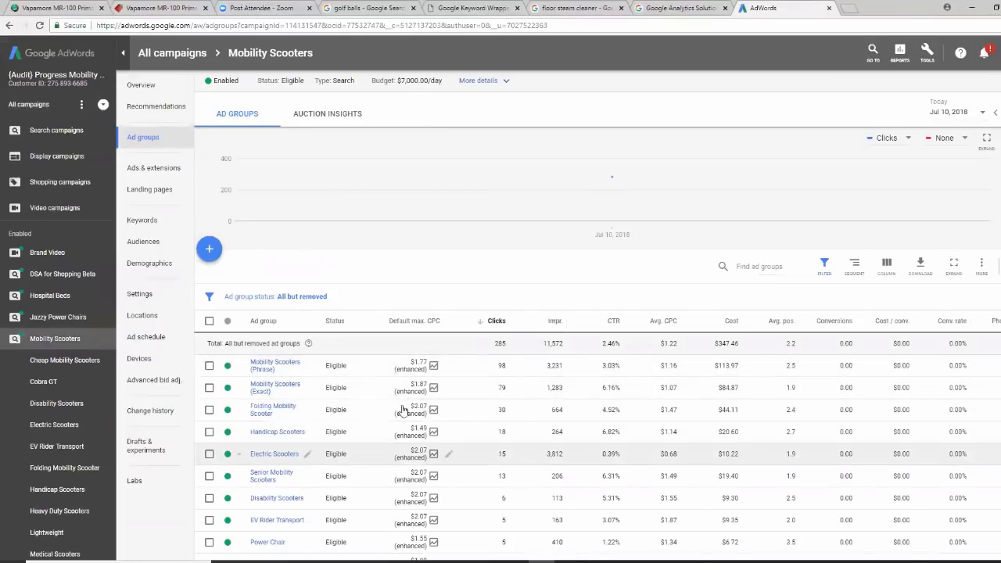
left_click(301, 390)
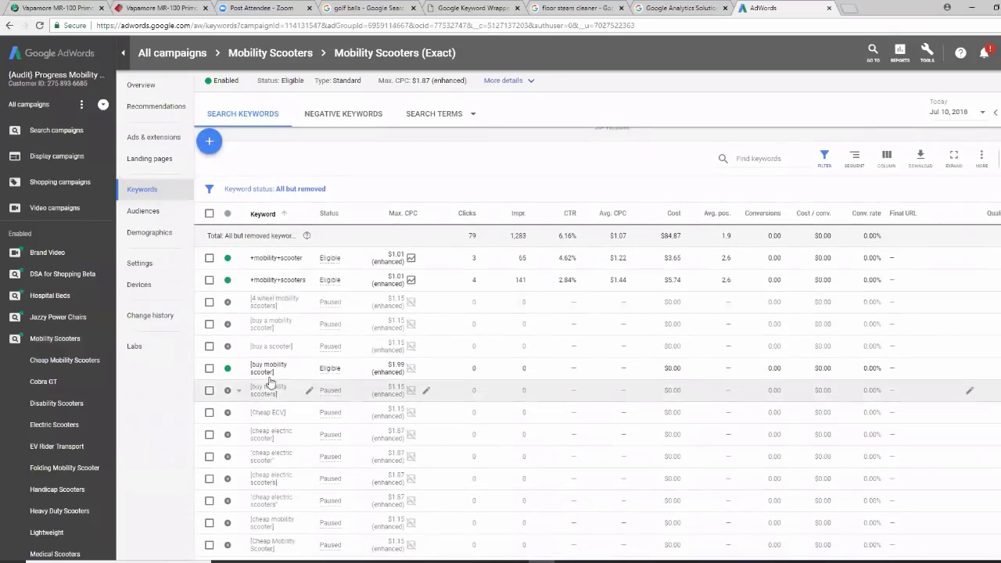
Sort keywords by clicks, then save max CPC $0.91 for [mobility scooter] and $1.24 for [mobility scooter for sale]
left_click(470, 218)
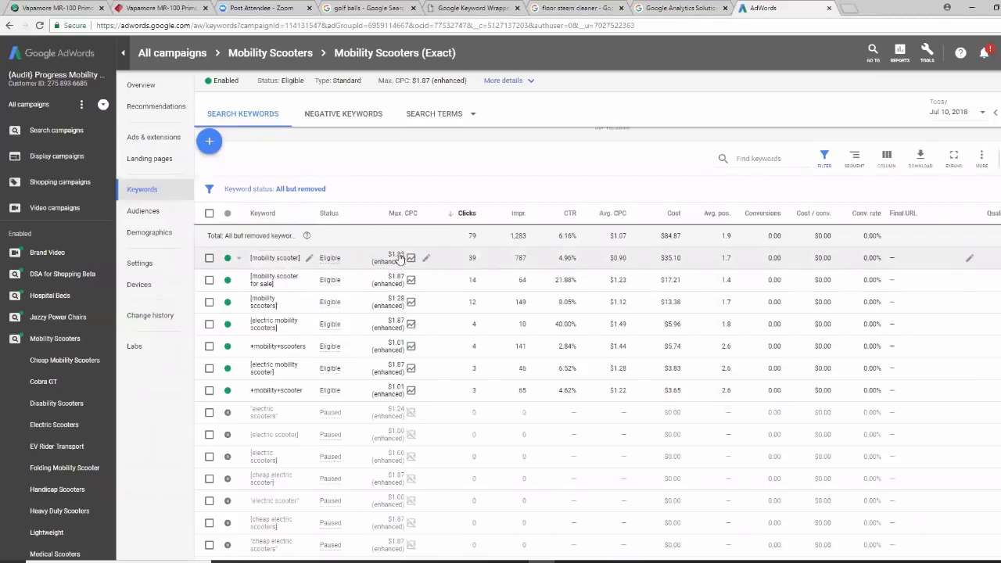
left_click(426, 258)
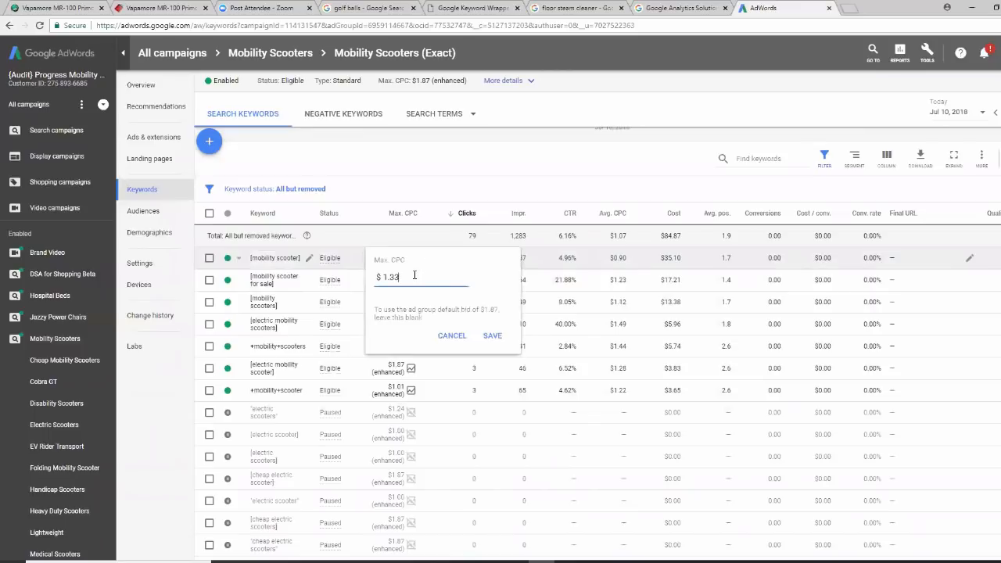
key("BackSpace")
key("BackSpace")
key("BackSpace")
key("BackSpace")
type("0.91")
left_click(490, 336)
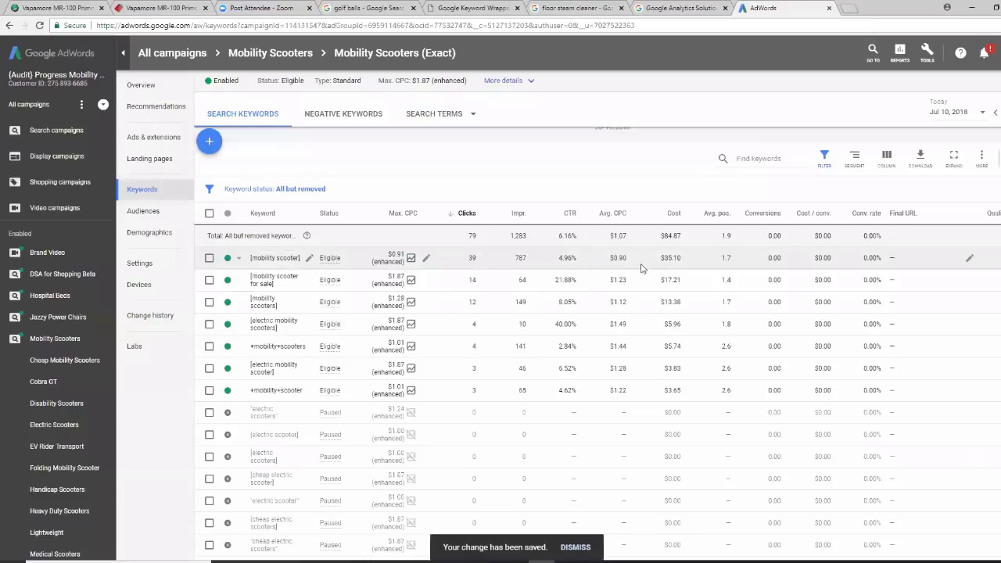
left_click(401, 280)
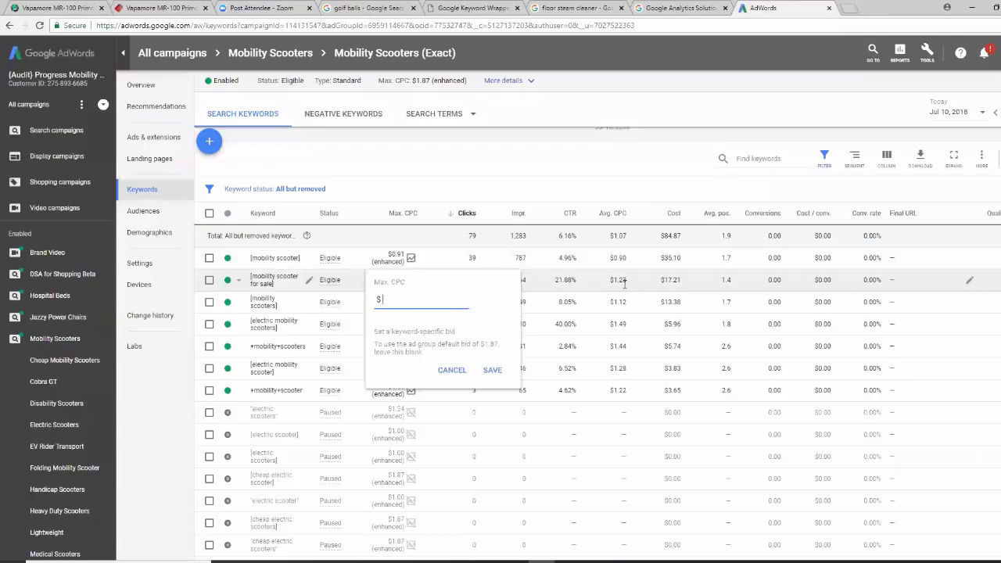
type("1.24")
left_click(492, 370)
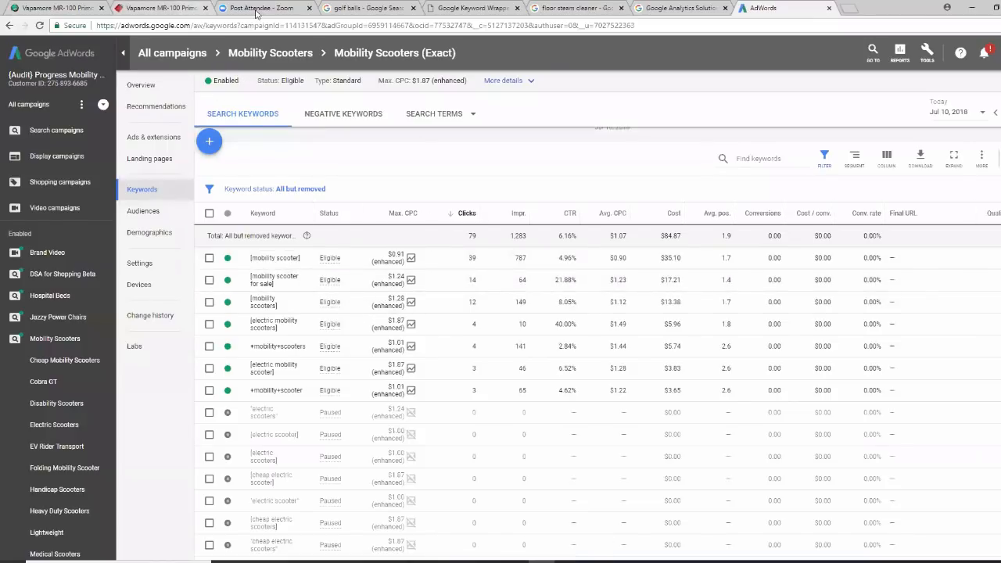
Search Google for 'mobility scooters', scroll through the results, then close that tab
left_click(366, 9)
left_click(192, 69)
type("mobility scooters")
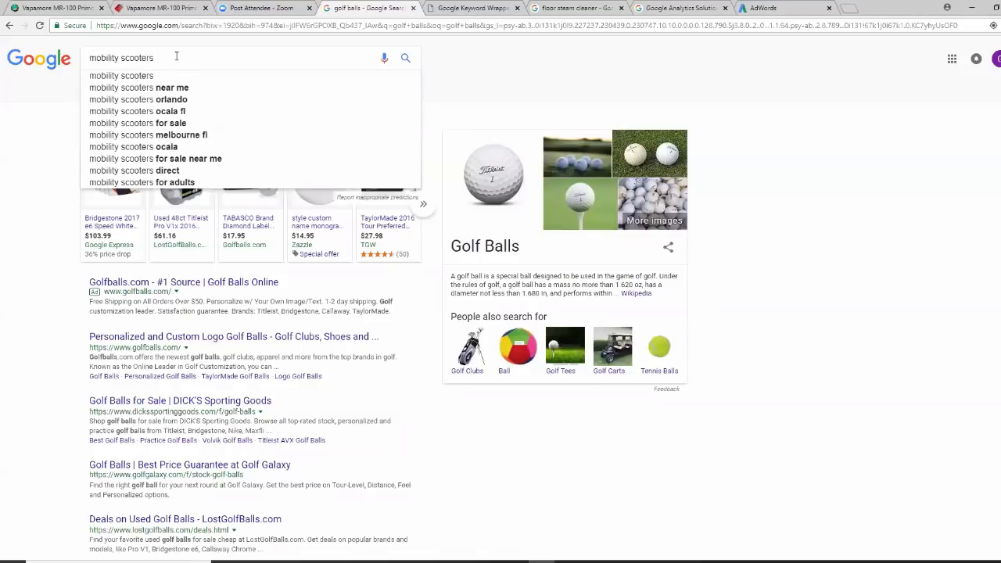
key("Return")
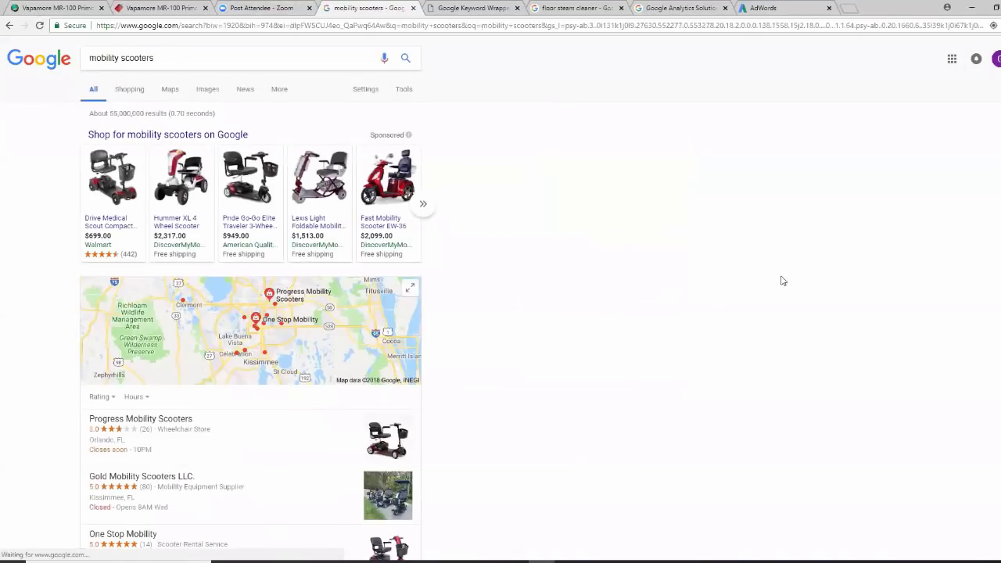
scroll(782, 280, "down", 10)
scroll(780, 279, "down", 5)
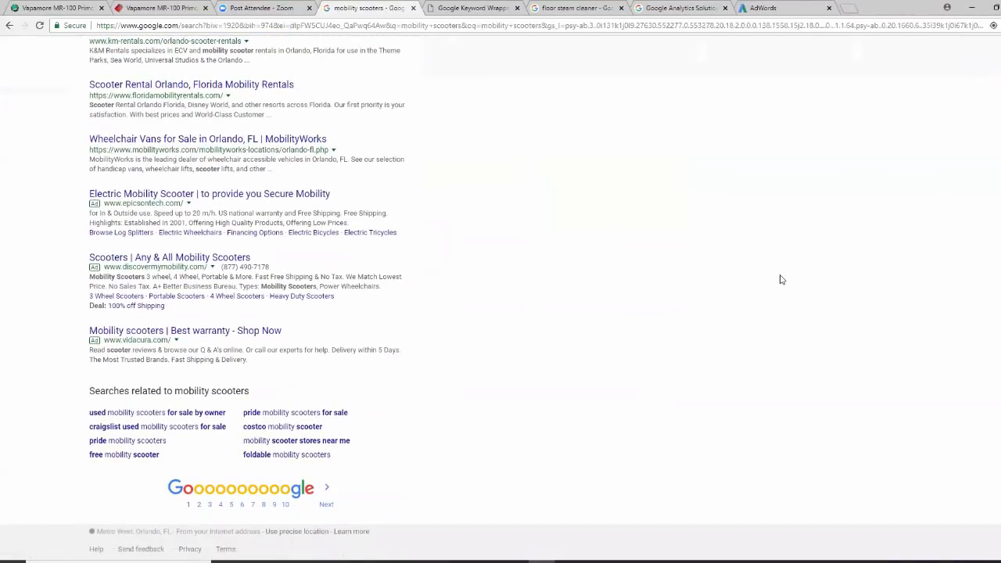
scroll(775, 279, "up", 10)
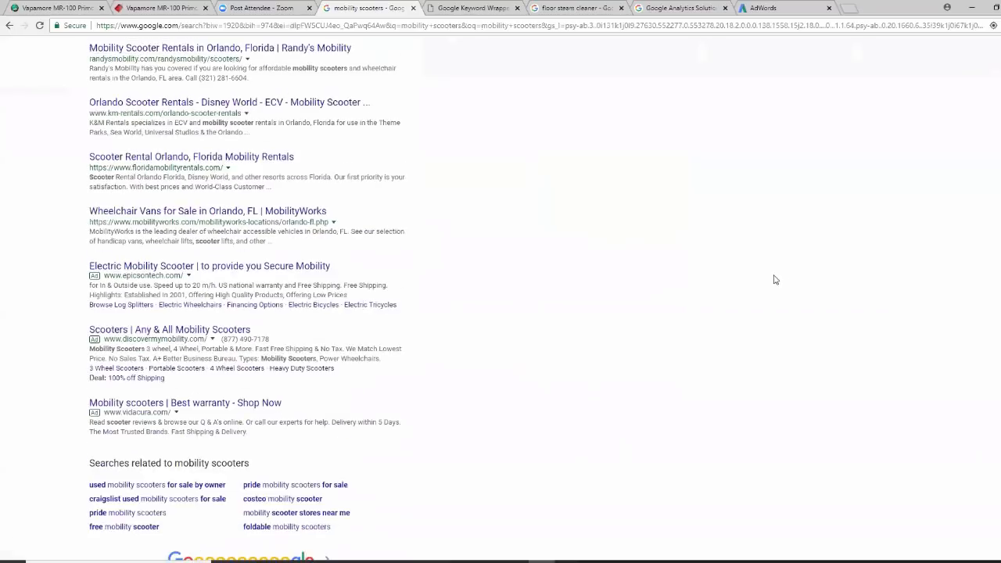
scroll(775, 279, "up", 3)
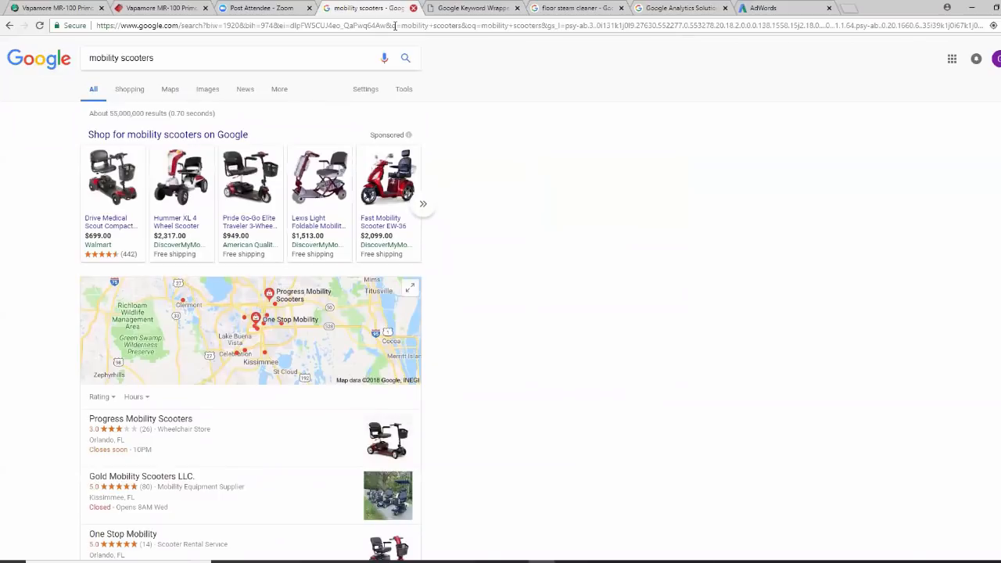
left_click(413, 8)
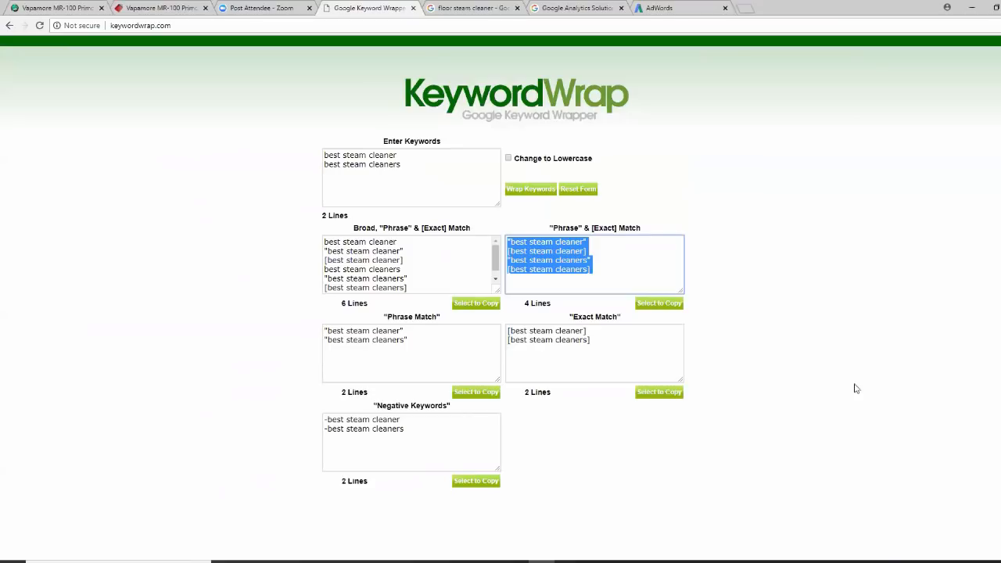
Sign out of the Google account from the AdWords tab and open a new blank tab
left_click(677, 8)
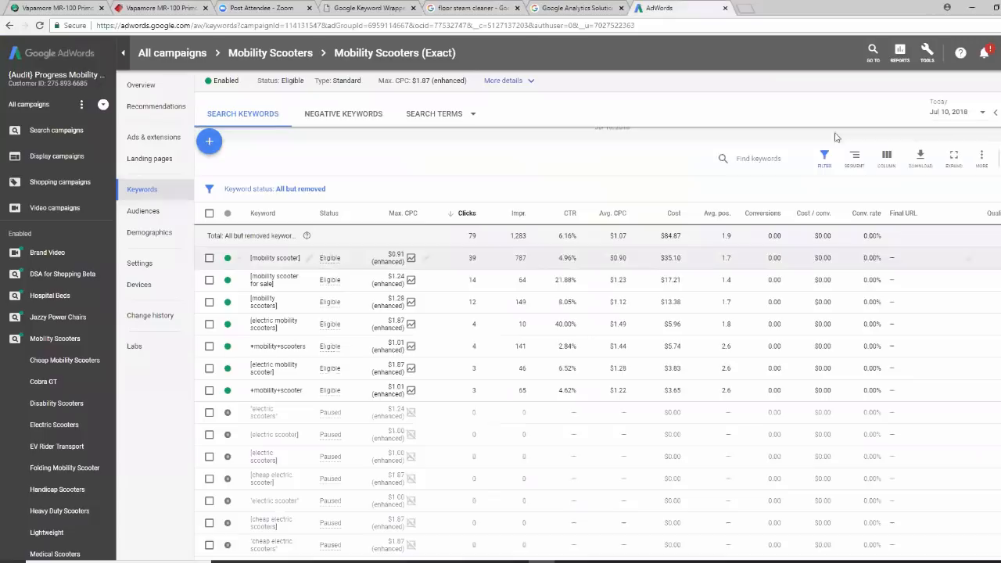
left_click(1000, 52)
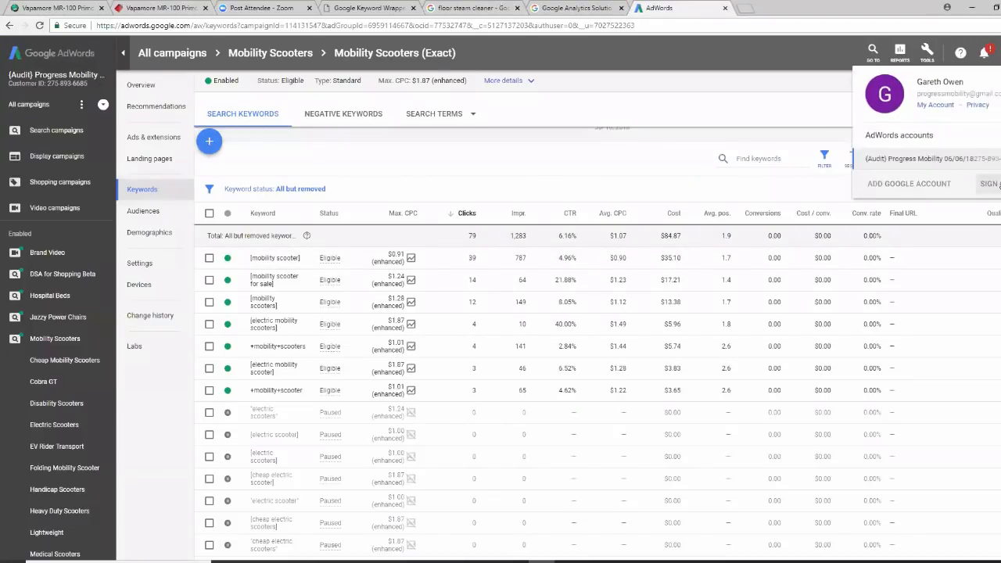
left_click(991, 184)
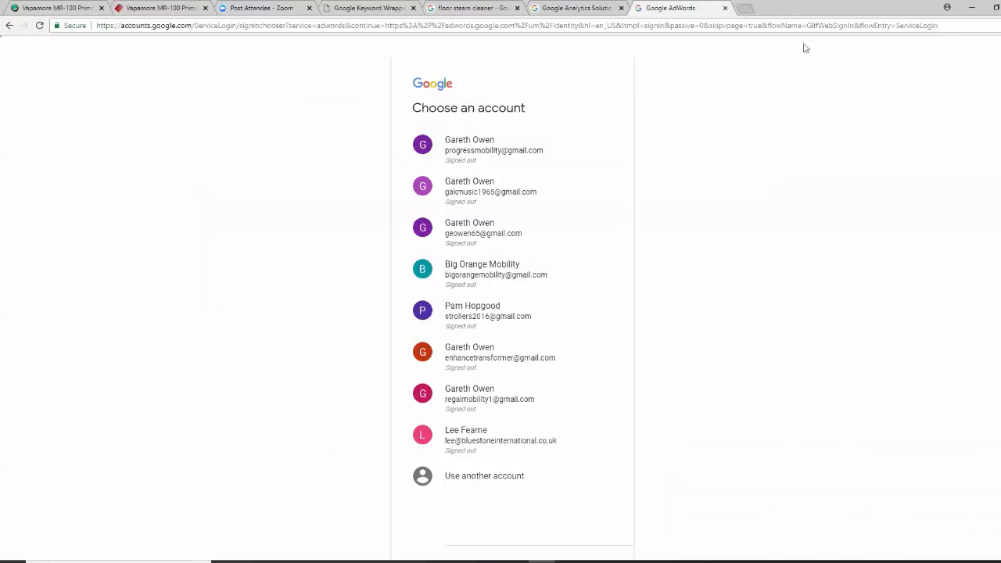
left_click(746, 9)
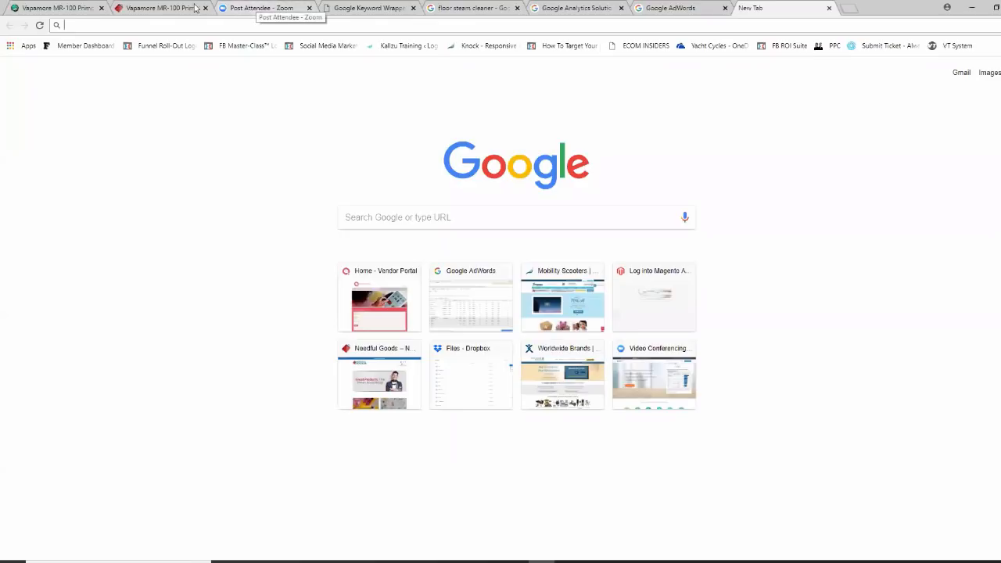
Switch to the Vapamore MR-100 Primo page ($399.00 USD) and scroll back to its top
left_click(161, 8)
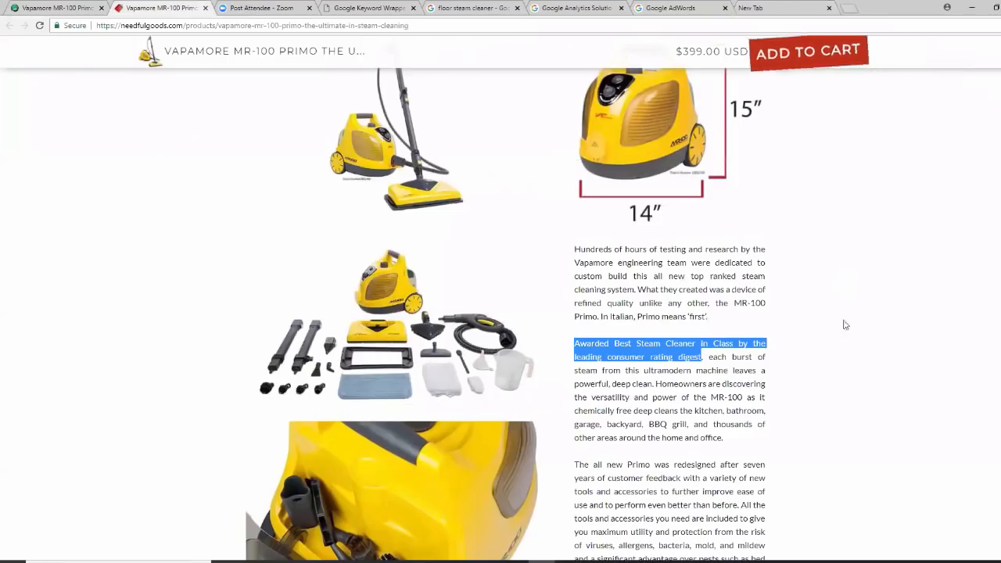
left_click(878, 402)
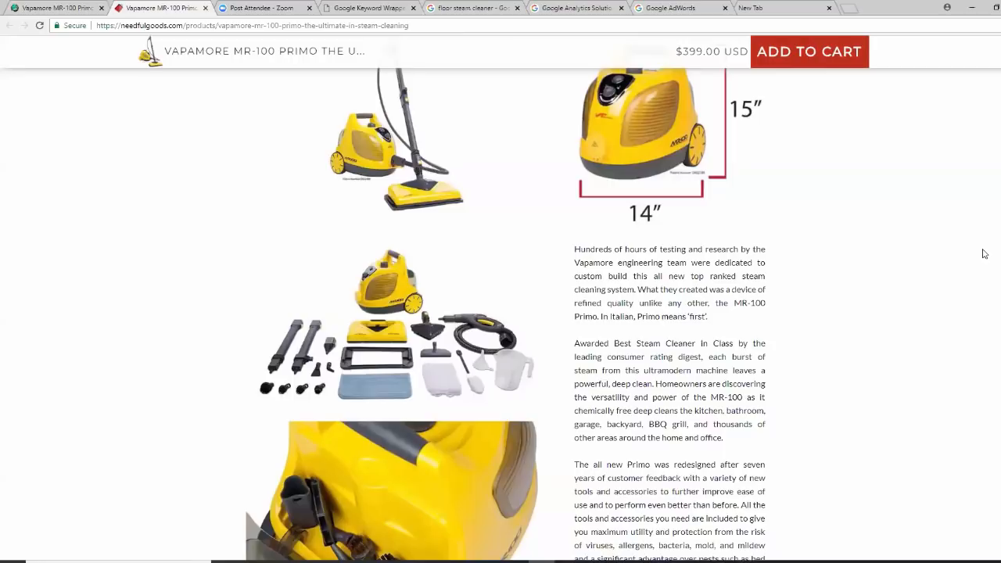
scroll(989, 148, "up", 10)
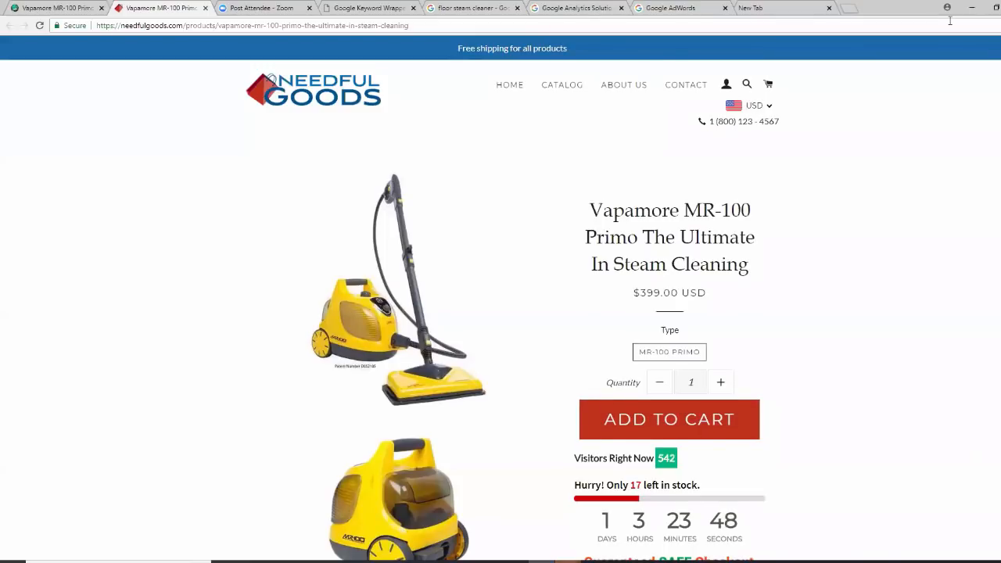
Bring up the Zoom Cloud Meetings window from the taskbar and choose to close it
mouse_move(598, 557)
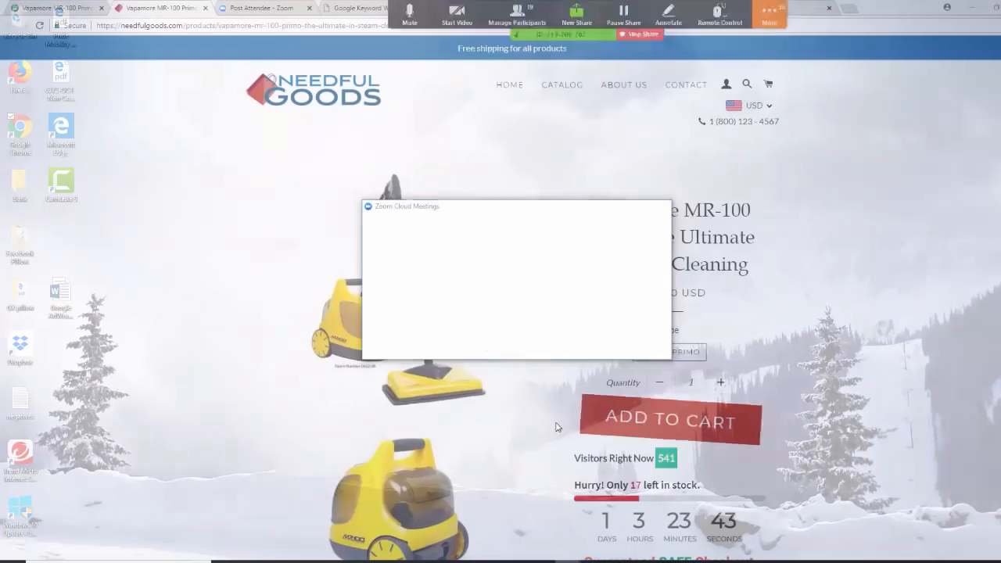
left_click(548, 536)
left_click(658, 207)
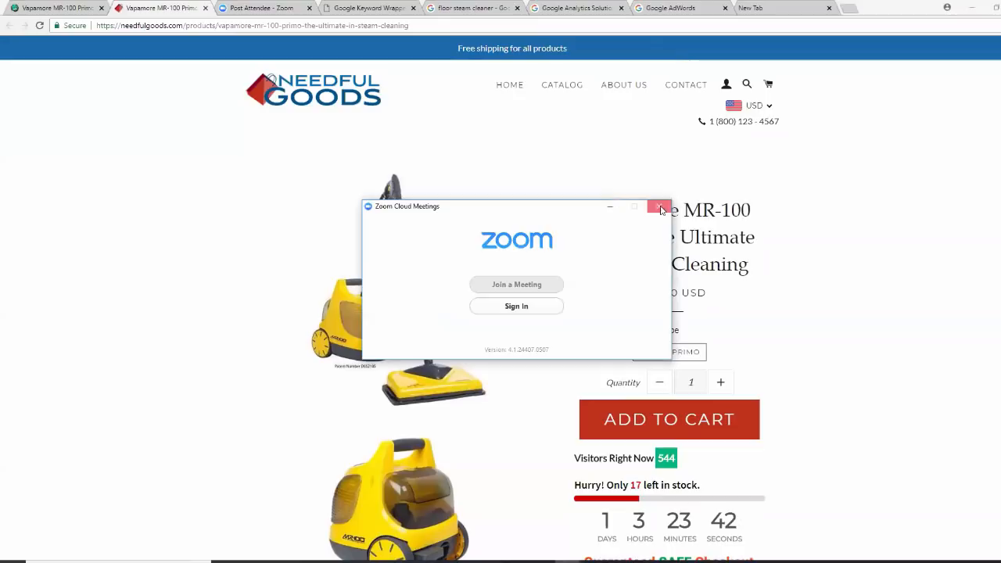